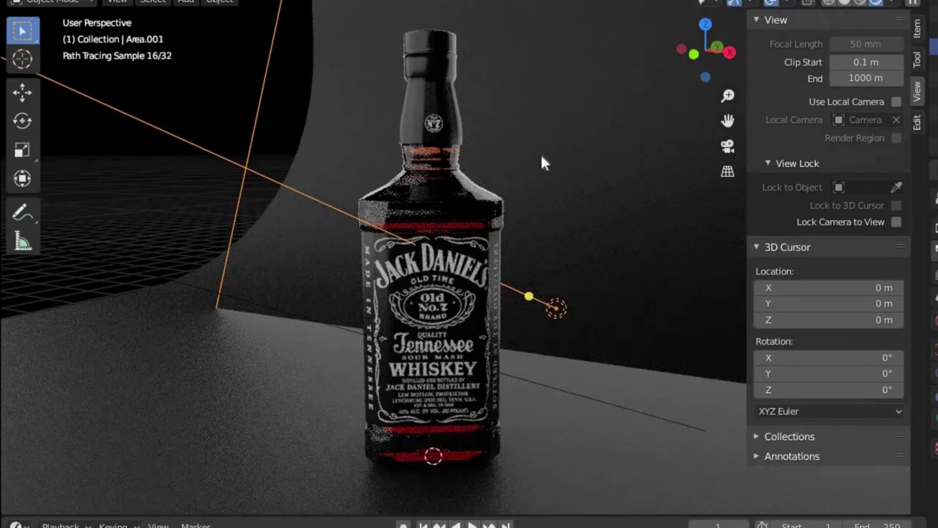
# - Orbit around the finished whiskey bottle render to preview it
pyautogui.moveTo(593, 353); pyautogui.dragTo(599, 353, button='middle')
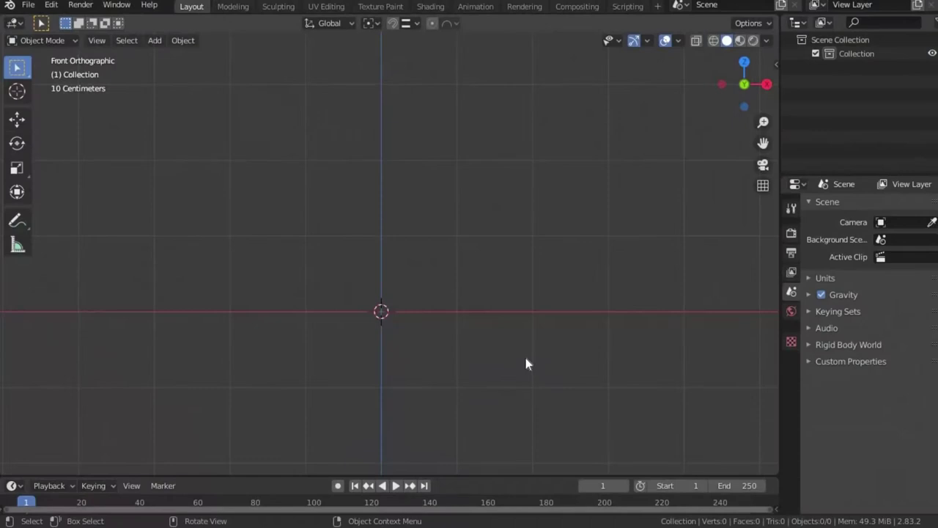
# - Load the front photo of the whiskey bottle as a reference image
pyautogui.scroll(-1, 416, 301)
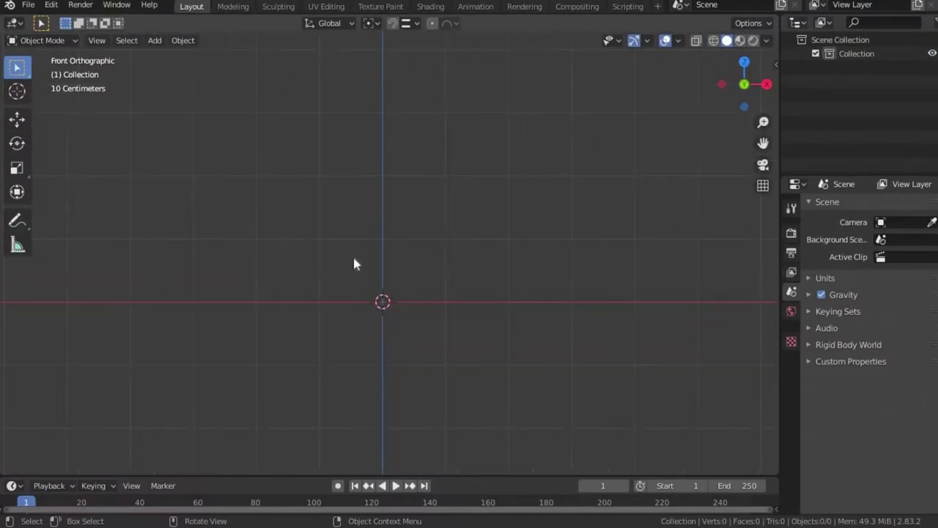
pyautogui.hotkey('shift', 'a')
pyautogui.click(414, 393)
pyautogui.click(529, 264)
pyautogui.click(678, 465)
# - Add a cylinder mesh at the origin and scale it down
pyautogui.hotkey('shift', 'a')
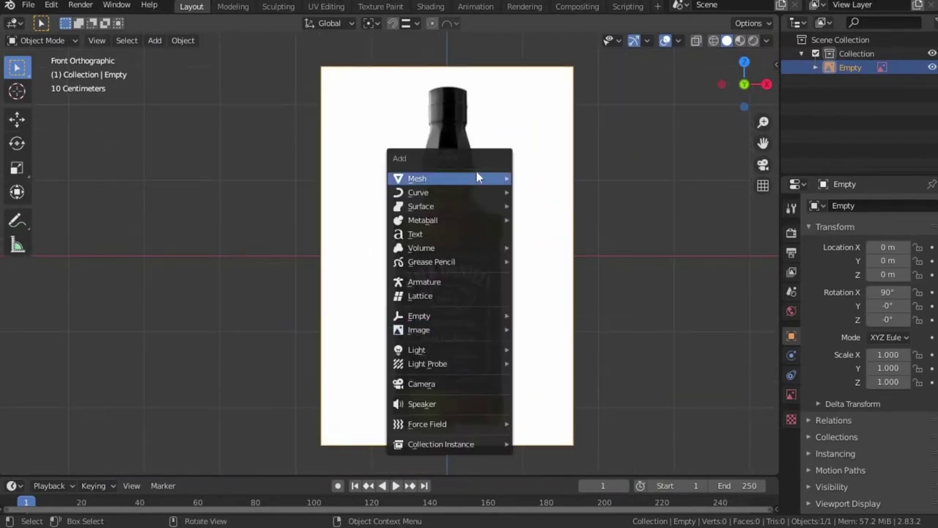
pyautogui.click(565, 250)
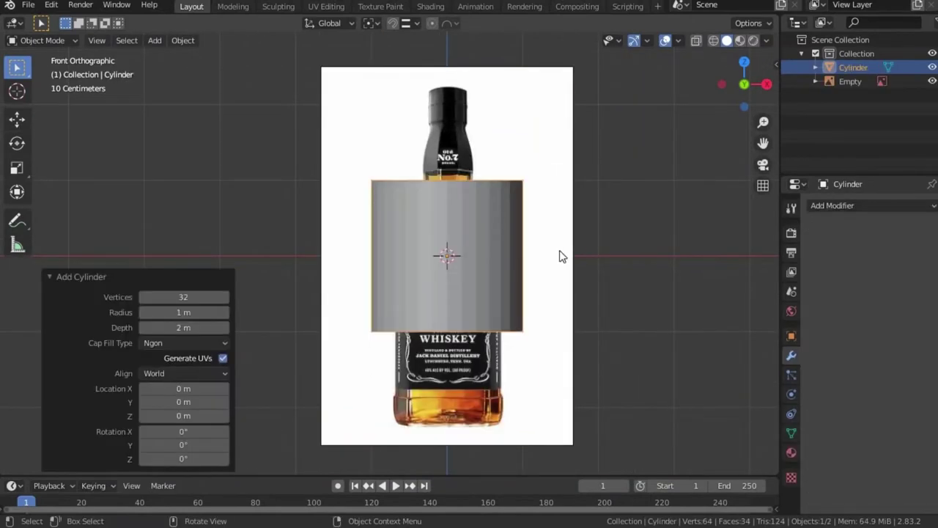
pyautogui.scroll(3, 491, 319)
pyautogui.scroll(-4, 491, 318)
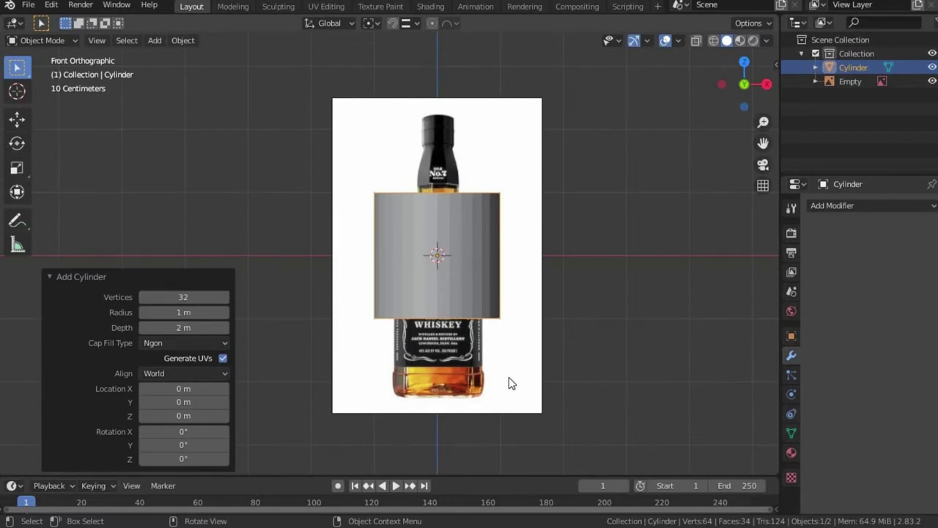
pyautogui.press('s')
pyautogui.click(451, 220)
pyautogui.scroll(5, 451, 220)
# - Move the cylinder straight up along Z to the bottle cap
pyautogui.scroll(-1, 431, 348)
pyautogui.click(431, 348)
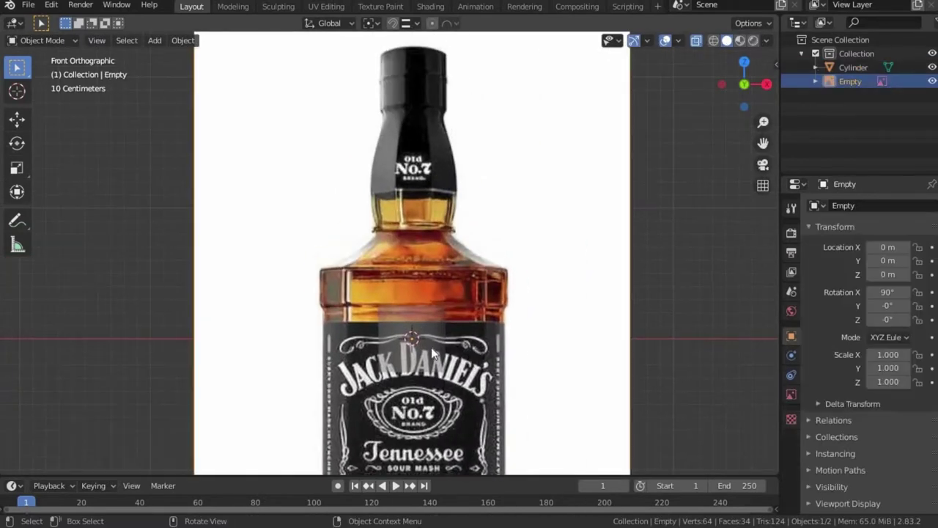
pyautogui.click(431, 347)
pyautogui.press('g')
pyautogui.press('z')
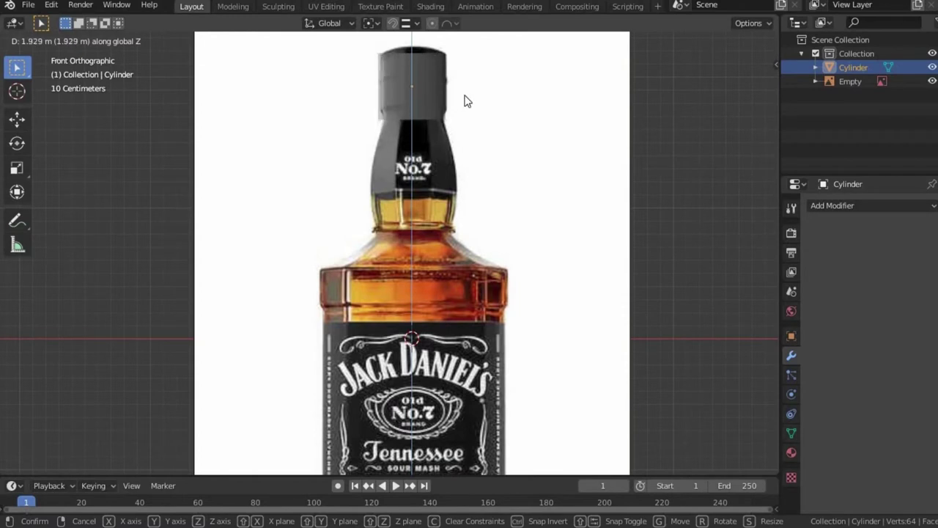
pyautogui.click(452, 151)
# - In Edit Mode, move the cylinder's bottom vertex ring along Z to the cap's base
pyautogui.press('Tab')
pyautogui.press('KP_Decimal')
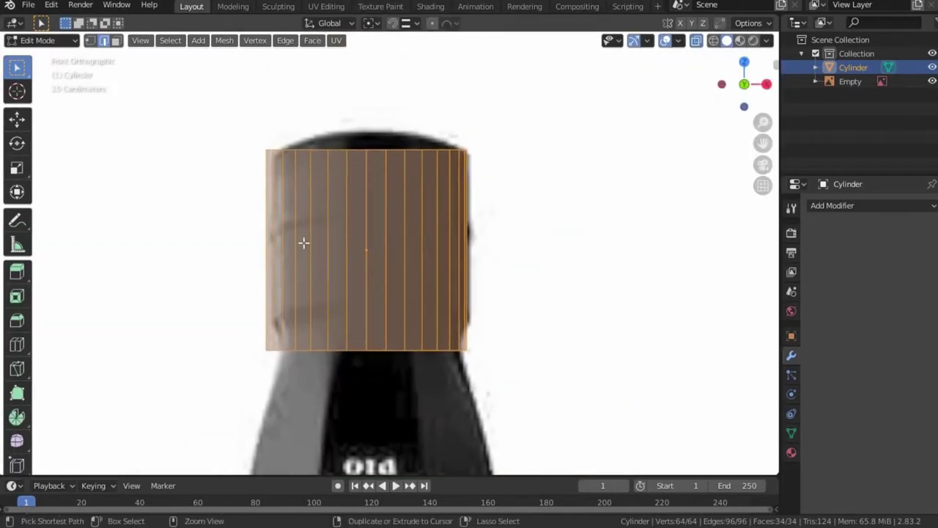
pyautogui.press('1')
pyautogui.scroll(-1, 303, 243)
pyautogui.moveTo(471, 367); pyautogui.dragTo(254, 310)
pyautogui.press('g')
pyautogui.press('z')
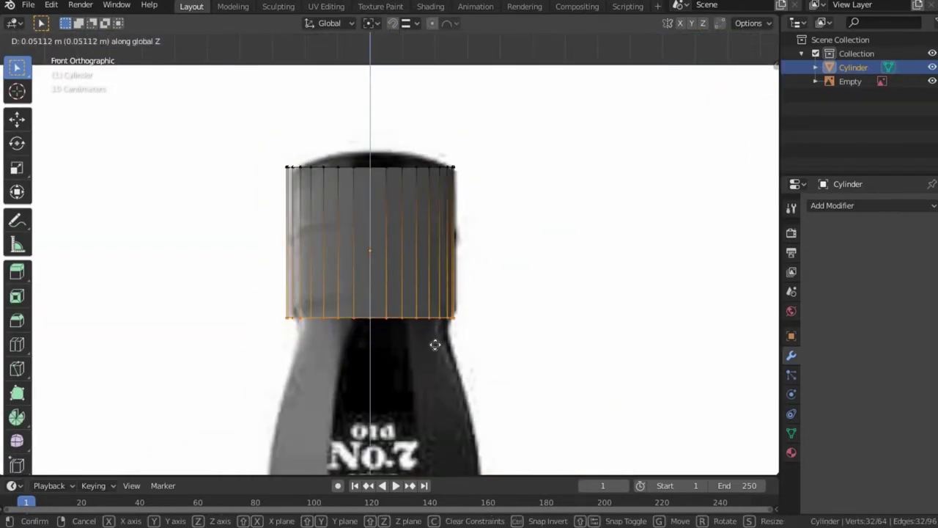
pyautogui.click(428, 347)
# - Nudge the reference image slightly sideways along X
pyautogui.press('Tab')
pyautogui.click(429, 353)
pyautogui.press('g')
pyautogui.press('x')
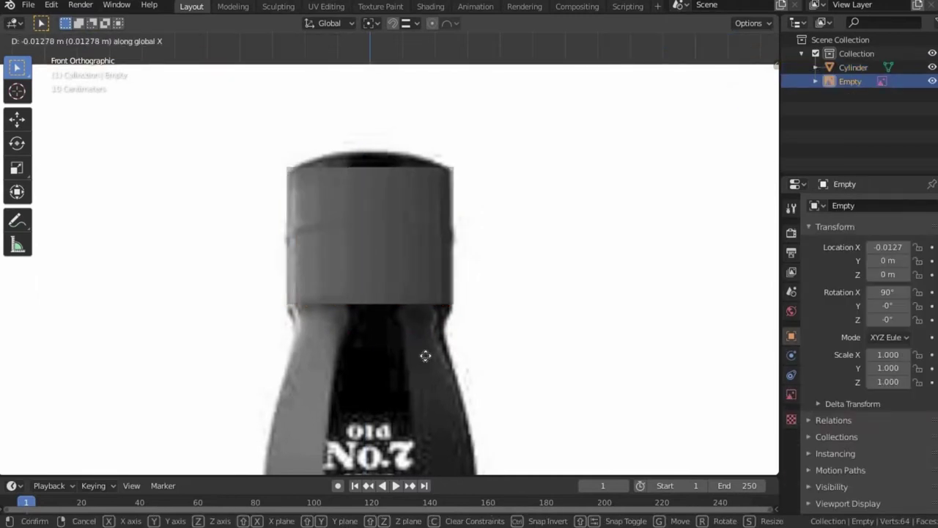
pyautogui.click(390, 291)
# - Reselect the cylinder, select its top vertex ring, and orbit down onto the cap
pyautogui.click(398, 286)
pyautogui.press('Tab')
pyautogui.scroll(3, 339, 332)
pyautogui.scroll(-2, 340, 329)
pyautogui.moveTo(254, 129); pyautogui.dragTo(553, 171)
pyautogui.moveTo(447, 229); pyautogui.dragTo(448, 297, button='middle')
# - Select the cylinder's top face and try a three-segment bevel, then undo it
pyautogui.press('3')
pyautogui.press('1')
pyautogui.click(426, 311)
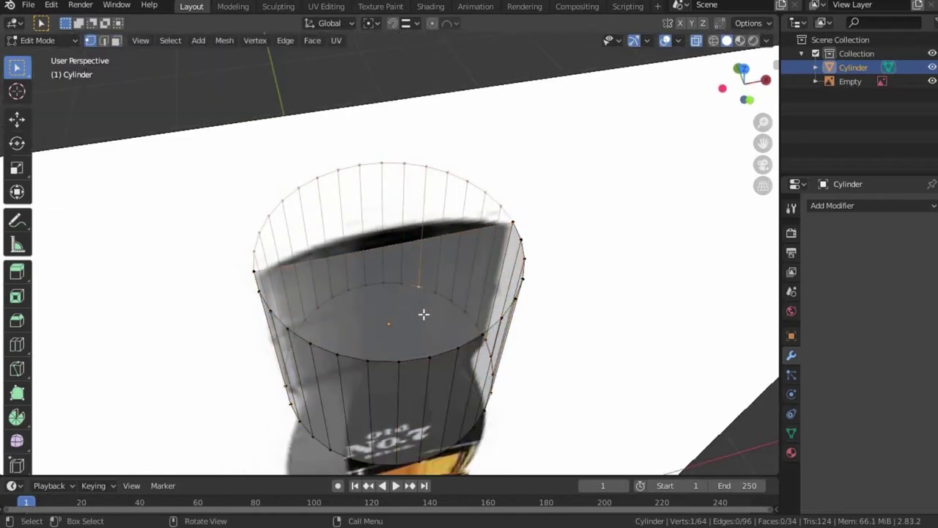
pyautogui.click(696, 40)
pyautogui.hotkey('ctrl', 'z')
pyautogui.press('i')
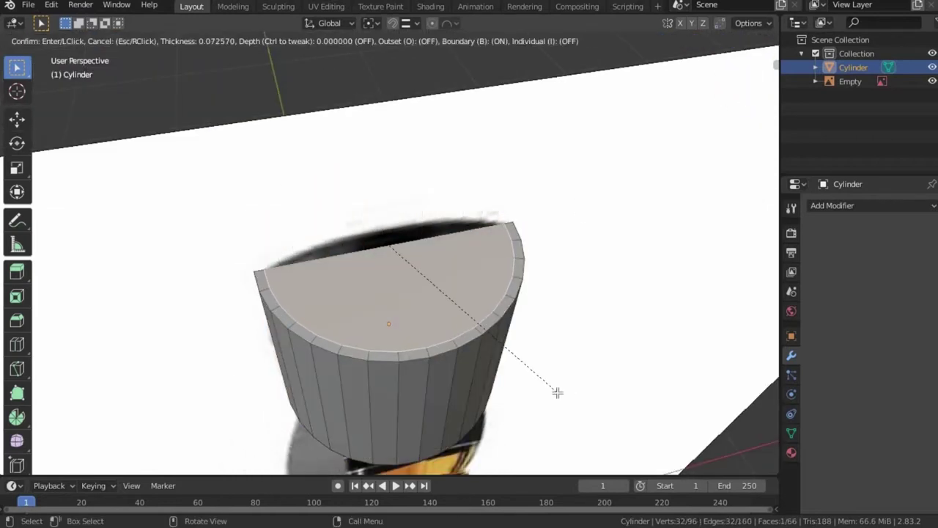
pyautogui.press('Escape')
pyautogui.hotkey('ctrl', 'b')
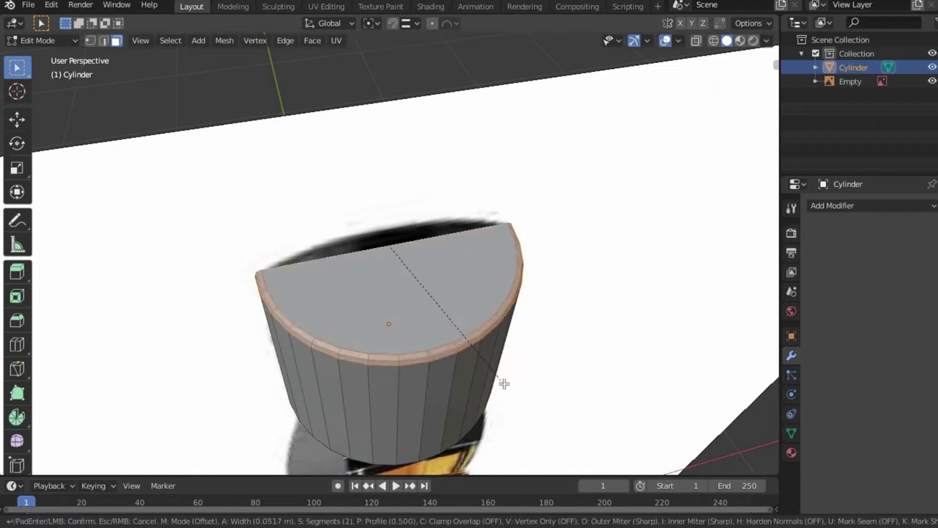
pyautogui.scroll(1, 504, 382)
pyautogui.click(504, 382)
pyautogui.hotkey('ctrl', 'z')
# - Inset the top face and lower the inner face 0.00542 m into a shallow recess
pyautogui.press('i')
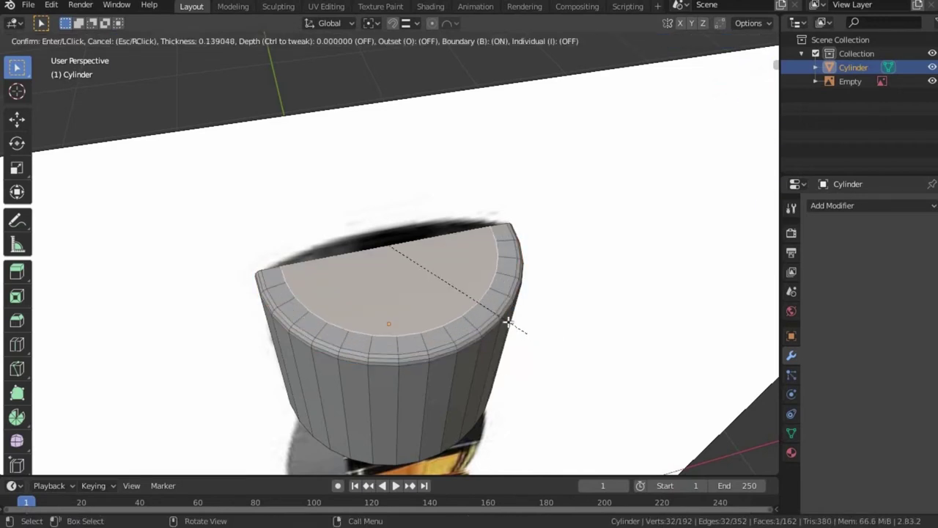
pyautogui.click(496, 318)
pyautogui.press('g')
pyautogui.press('z')
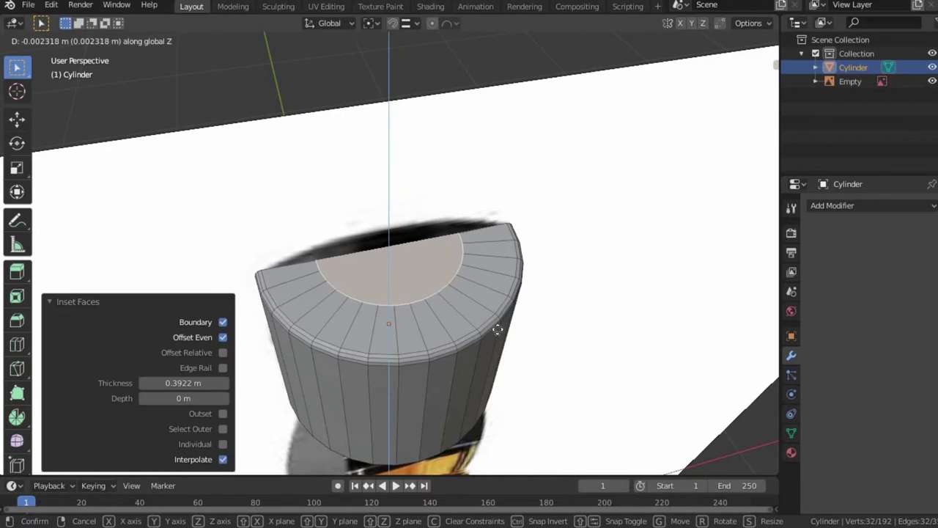
pyautogui.click(498, 330)
pyautogui.moveTo(498, 329)
pyautogui.mouseDown(button='middle')
pyautogui.moveTo(528, 247)
pyautogui.moveTo(429, 211)
pyautogui.moveTo(490, 175)
pyautogui.mouseUp(button='middle')
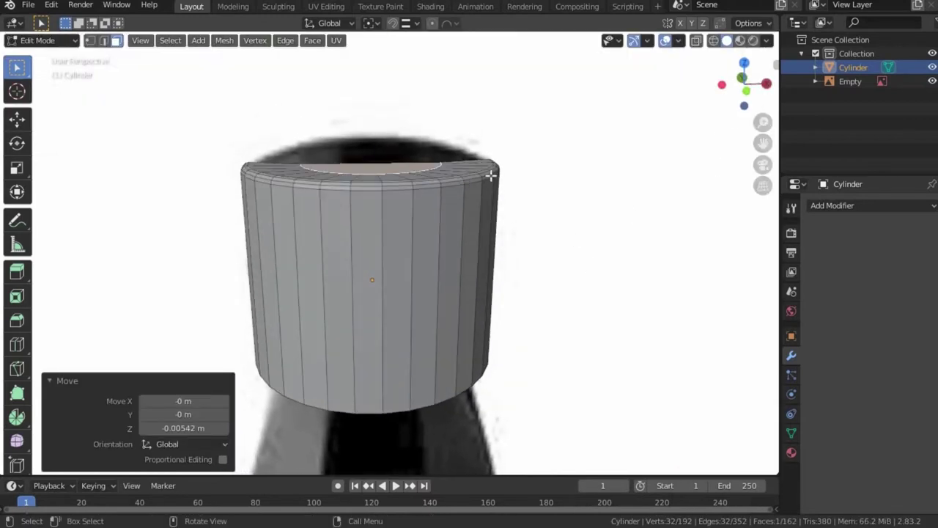
# - Shift the top face slightly along Z again, then return to orthographic front view
pyautogui.press('g')
pyautogui.press('z')
pyautogui.click(469, 220)
pyautogui.moveTo(429, 329); pyautogui.dragTo(403, 292, button='middle')
pyautogui.press('KP_5')
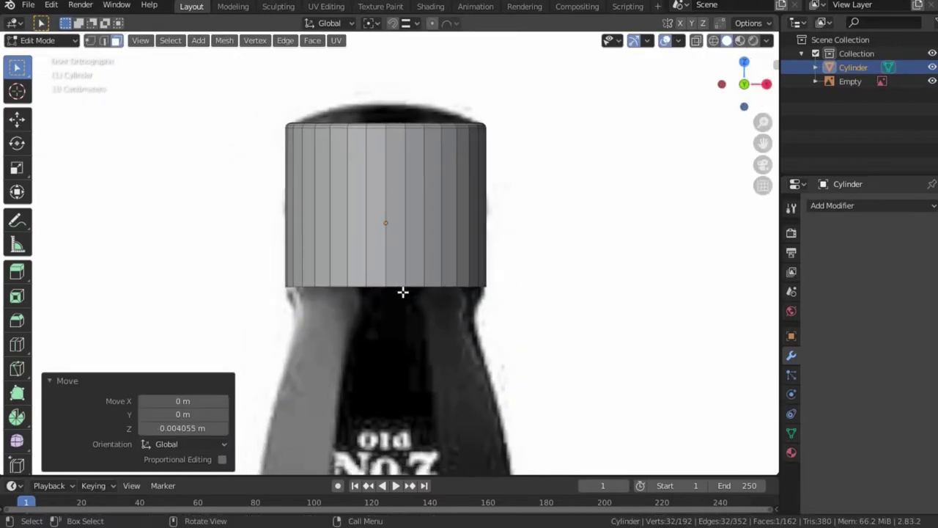
# - Select the cap's bottom vertex ring with see-through display on
pyautogui.press('1')
pyautogui.moveTo(268, 356); pyautogui.dragTo(645, 262)
pyautogui.hotkey('alt', 'z')
pyautogui.moveTo(149, 293); pyautogui.dragTo(525, 257)
pyautogui.keyDown('shift'); pyautogui.scroll(-3, 473, 337); pyautogui.keyUp('shift')
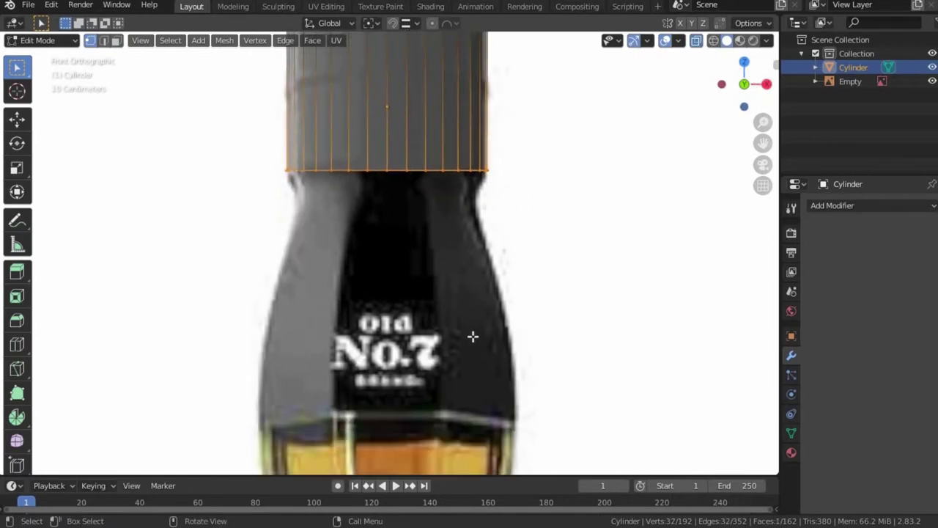
# - Extrude the bottom ring down, narrow it to 0.897, and lower it to the neck
pyautogui.press('e')
pyautogui.press('z')
pyautogui.click(493, 347)
pyautogui.press('s')
pyautogui.click(530, 340)
pyautogui.press('g')
pyautogui.press('z')
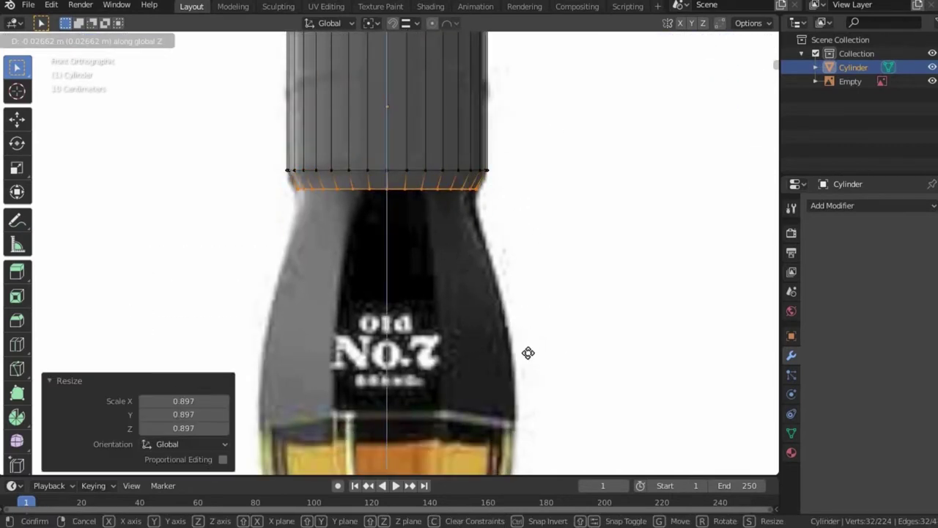
pyautogui.click(527, 347)
# - Extrude the ring again in place and widen it to 1.506 into a flange
pyautogui.press('e')
pyautogui.rightClick(550, 286)
pyautogui.press('s')
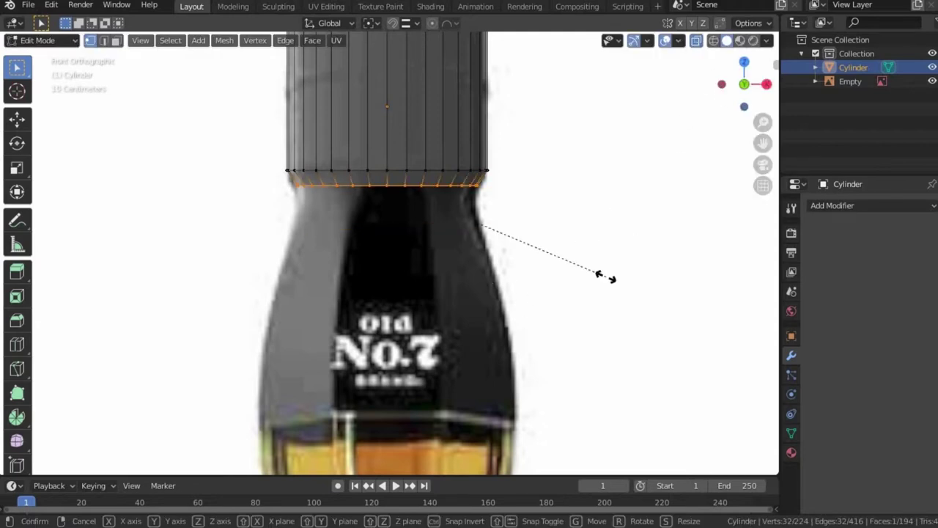
pyautogui.click(605, 277)
pyautogui.press('KP_7')
pyautogui.press('s')
pyautogui.press('Escape')
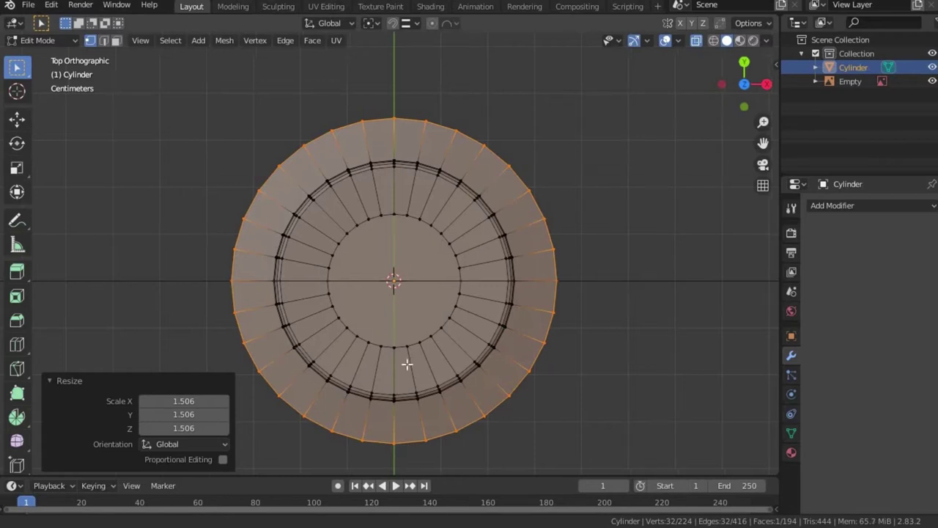
# - Flatten the outer ring's bottom and top edges into straight lines with Y-scale 0
pyautogui.keyDown('shift'); pyautogui.scroll(-3, 406, 364); pyautogui.keyUp('shift')
pyautogui.moveTo(318, 340); pyautogui.dragTo(465, 402)
pyautogui.press('s')
pyautogui.press('y')
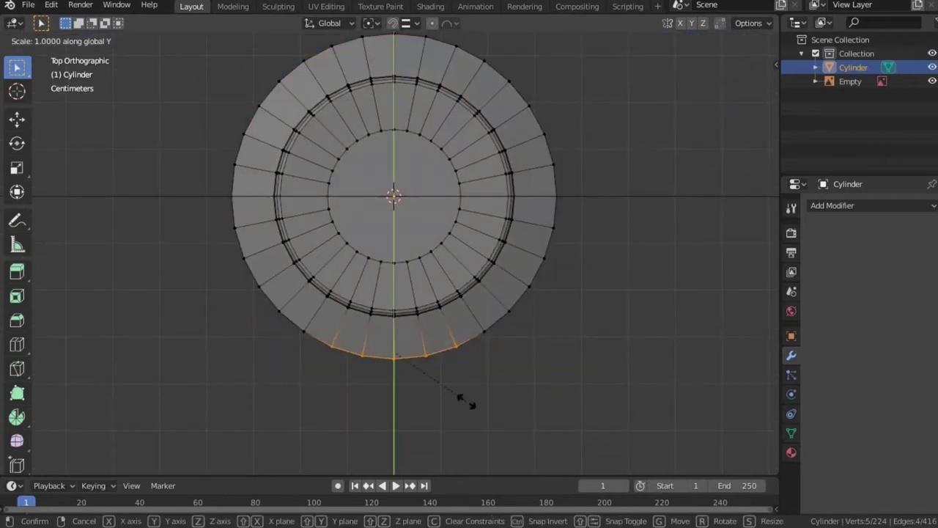
pyautogui.press('0')
pyautogui.press('Return')
pyautogui.keyDown('shift'); pyautogui.scroll(3, 449, 227); pyautogui.keyUp('shift')
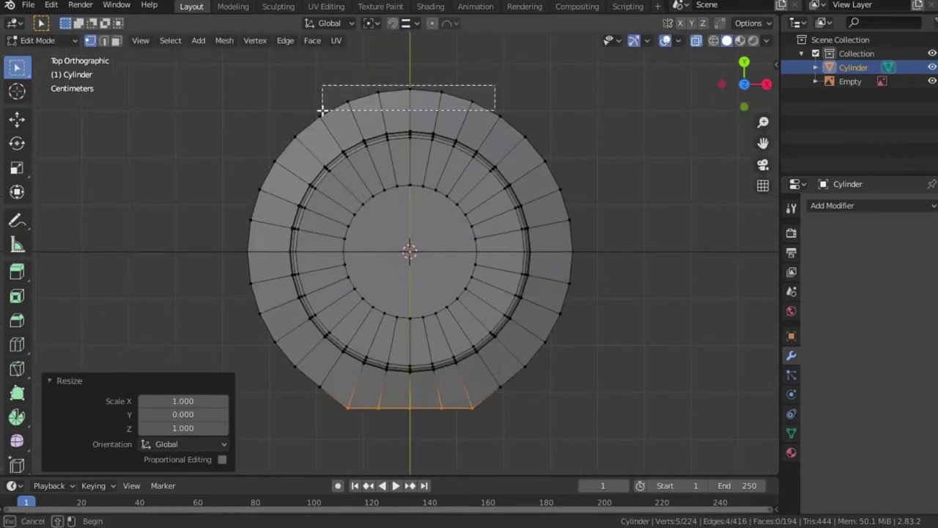
pyautogui.moveTo(321, 110); pyautogui.dragTo(322, 110)
pyautogui.press('s')
pyautogui.press('y')
pyautogui.press('0')
pyautogui.press('Return')
# - Flatten the outer ring's right and left edges into straight lines with X-scale 0
pyautogui.moveTo(559, 179); pyautogui.dragTo(622, 320)
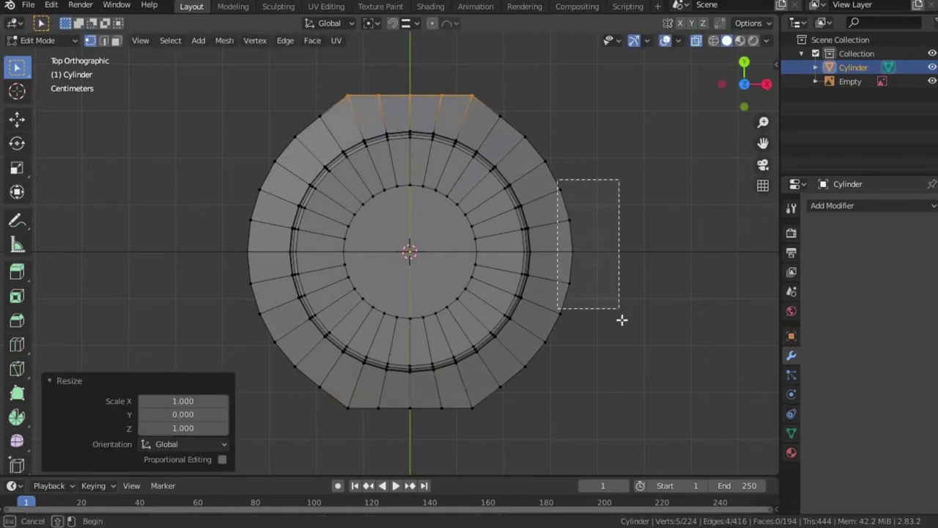
pyautogui.press('s')
pyautogui.press('y')
pyautogui.press('Escape')
pyautogui.press('s')
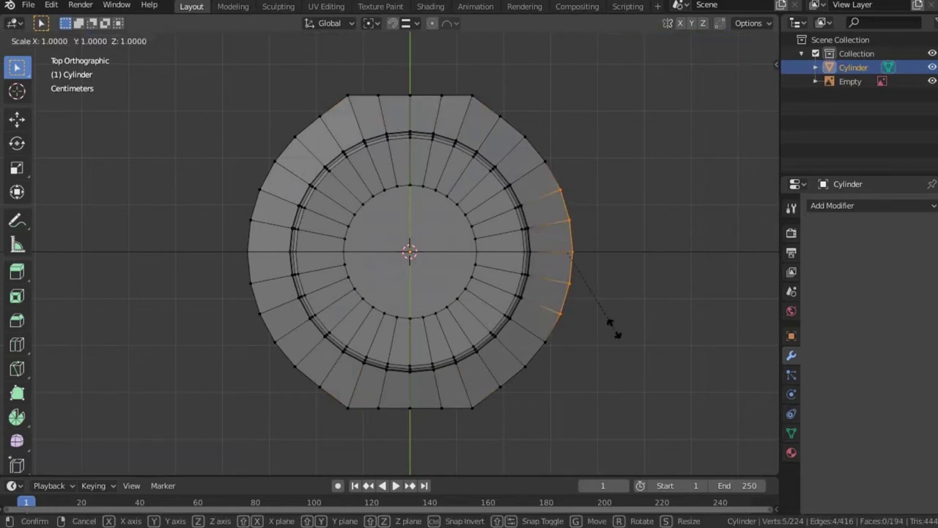
pyautogui.press('x')
pyautogui.press('0')
pyautogui.press('Return')
pyautogui.moveTo(271, 323); pyautogui.dragTo(272, 323)
pyautogui.press('s')
pyautogui.press('x')
pyautogui.press('0')
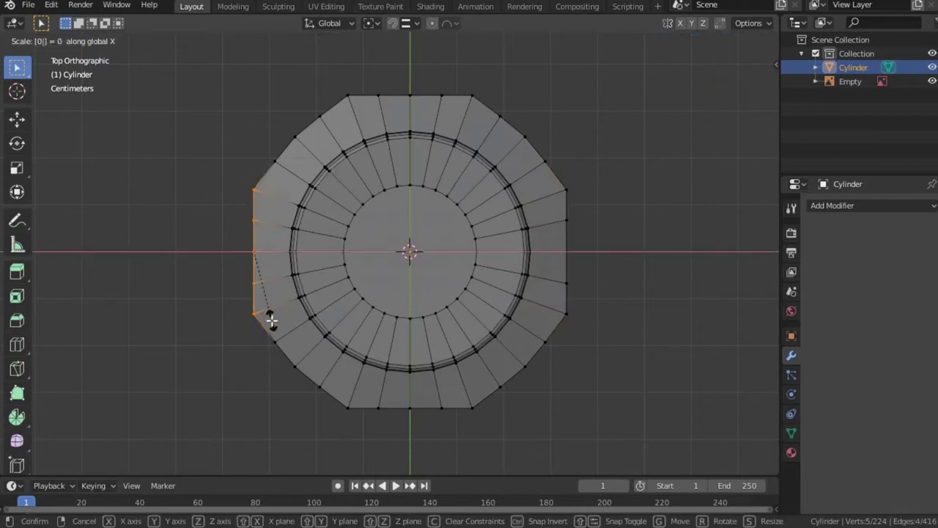
pyautogui.press('Return')
# - Slide the upper-left and upper-right rim vertices into the ring's corners
pyautogui.click(296, 136)
pyautogui.hotkey('shift', 'v')
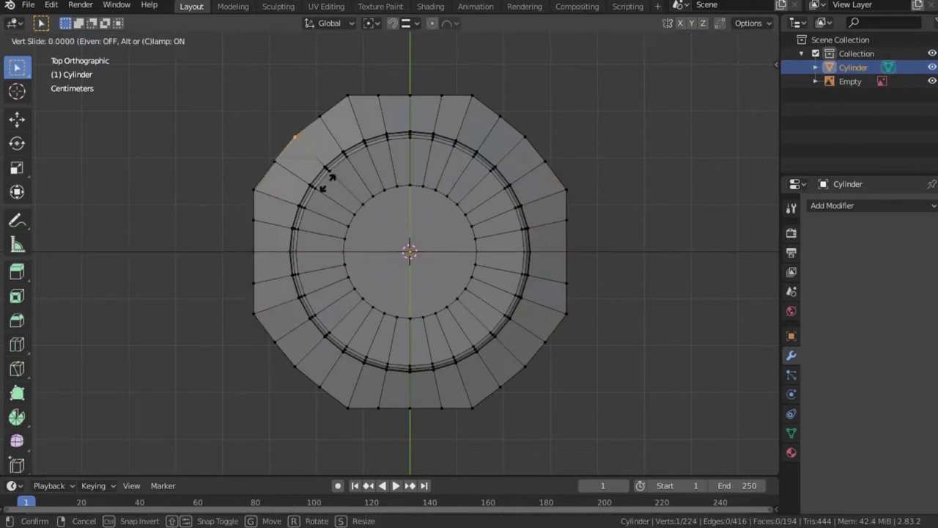
pyautogui.click(328, 125)
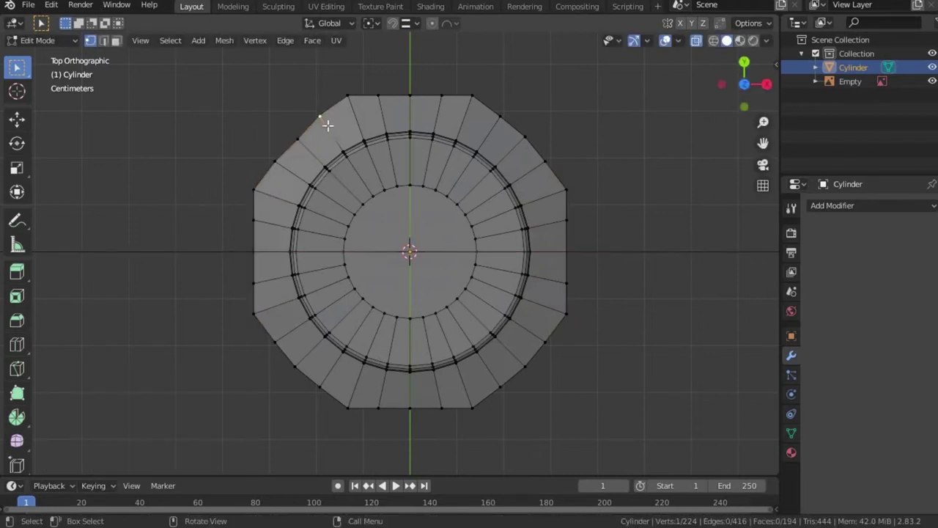
pyautogui.click(524, 136)
pyautogui.hotkey('shift', 'v')
pyautogui.click(482, 208)
# - Scale the four diagonal corner vertices inward to 0.974, then switch to front view
pyautogui.click(525, 365)
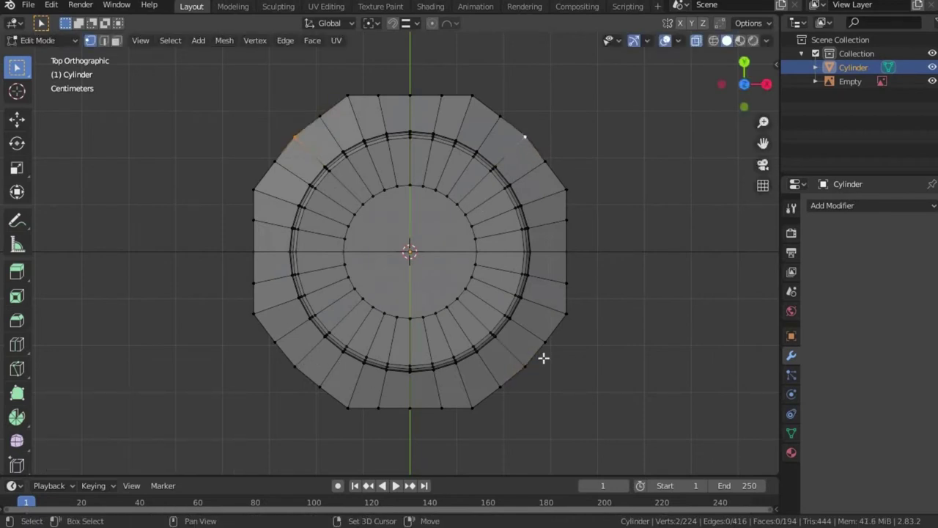
pyautogui.press('s')
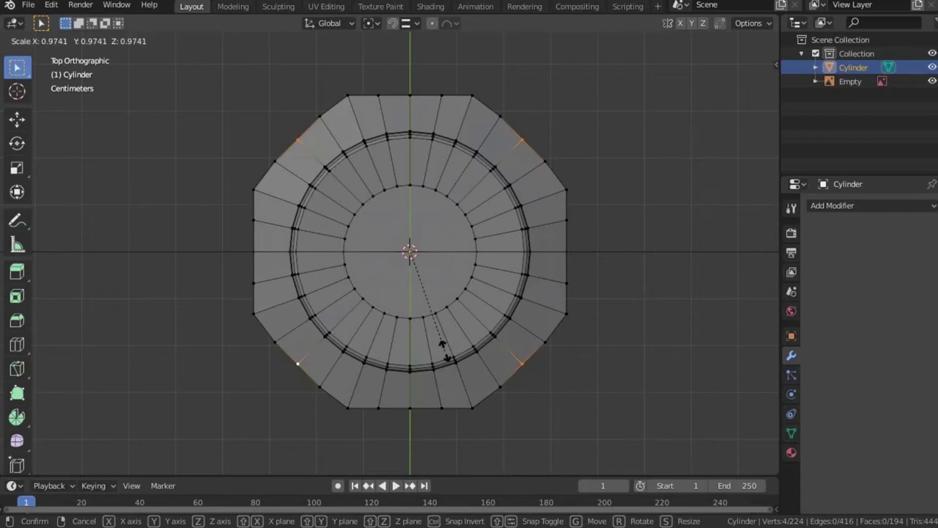
pyautogui.click(445, 351)
pyautogui.click(747, 105)
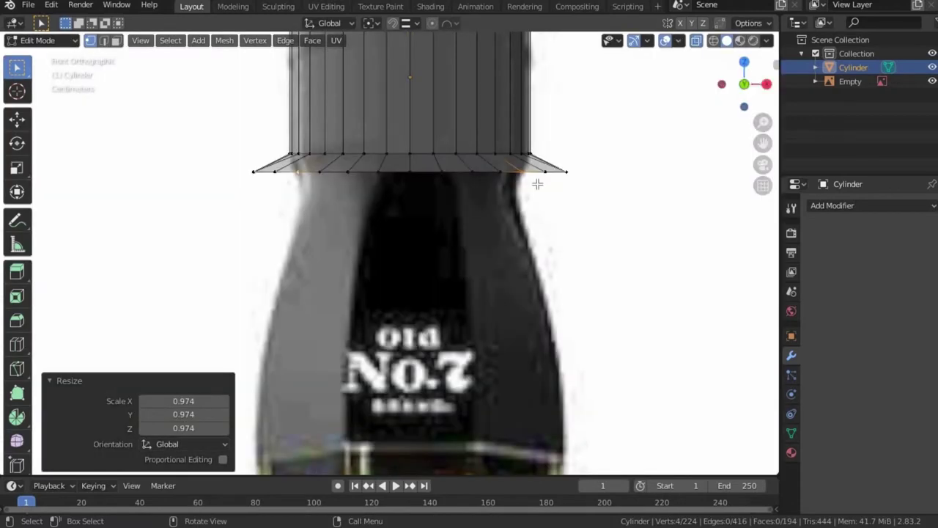
# - Shrink the bottom ring, extrude it down, and widen it to 1.418 as the shoulder
pyautogui.moveTo(260, 153); pyautogui.dragTo(722, 286)
pyautogui.press('s')
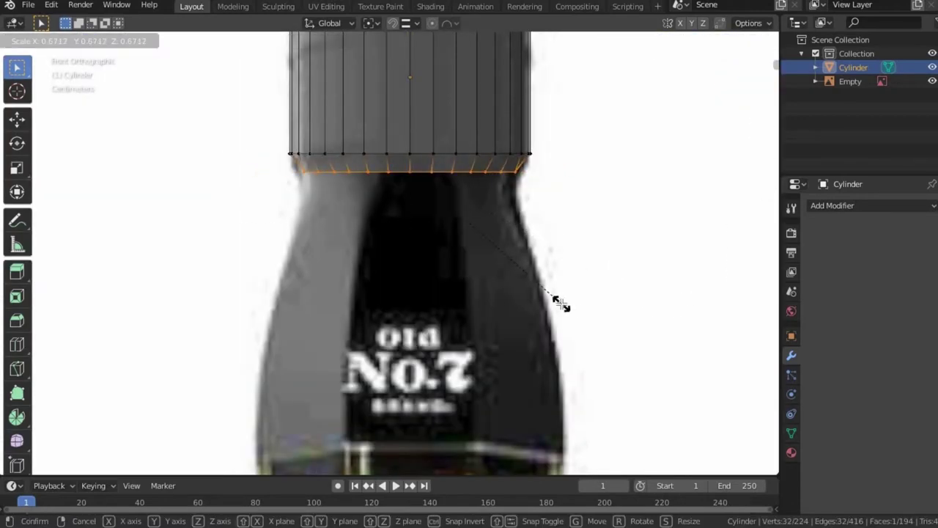
pyautogui.click(561, 305)
pyautogui.press('e')
pyautogui.click(599, 216)
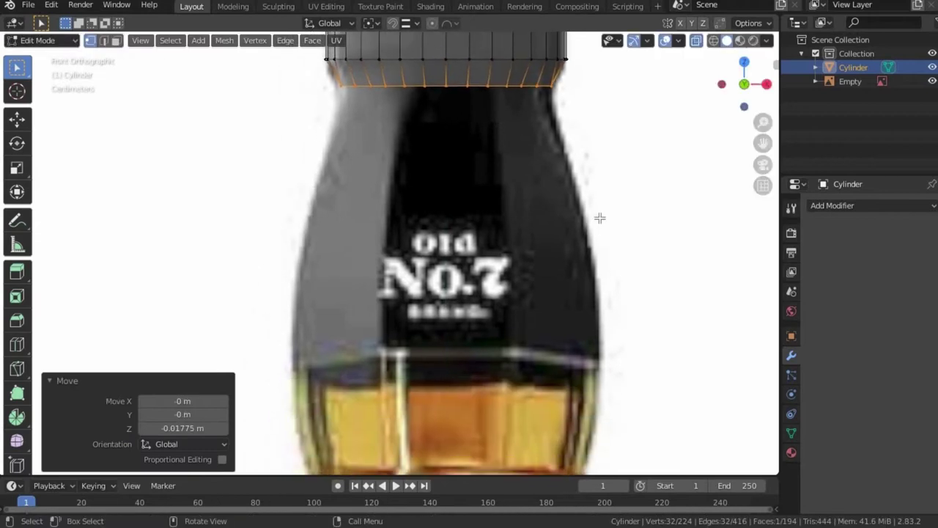
pyautogui.click(626, 440)
pyautogui.press('s')
pyautogui.click(723, 440)
# - Resize the shoulder ring to fit the reference, undoing an extra extrusion
pyautogui.keyDown('shift'); pyautogui.moveTo(723, 440); pyautogui.dragTo(614, 302, button='middle'); pyautogui.keyUp('shift')
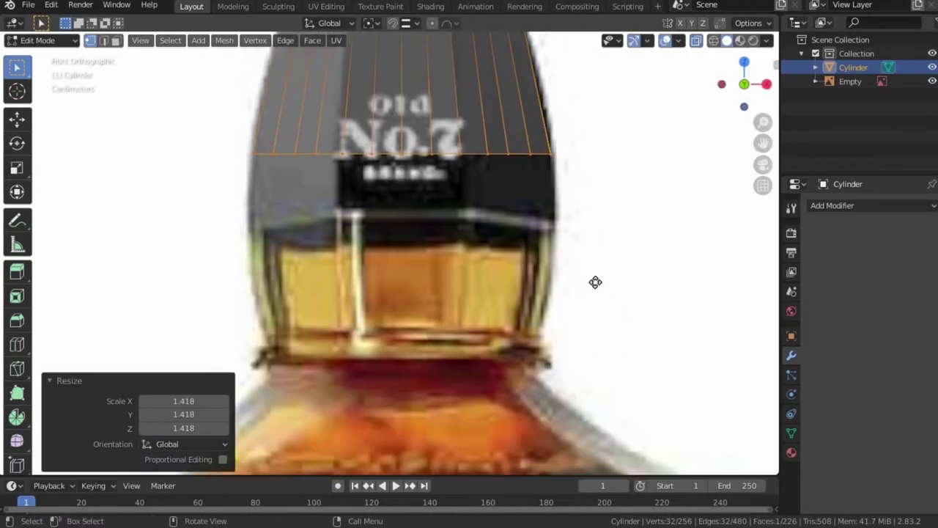
pyautogui.press('s')
pyautogui.click(610, 344)
pyautogui.press('e')
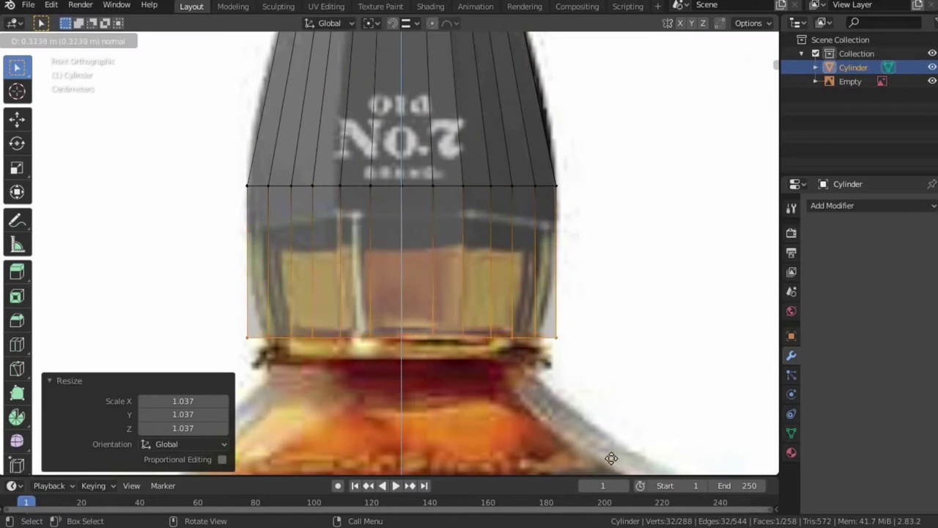
pyautogui.rightClick(579, 352)
pyautogui.hotkey('ctrl', 'z')
# - Duplicate the neck edge loop and place the copy 0.837 m lower
pyautogui.keyDown('shift'); pyautogui.scroll(5, 447, 146); pyautogui.keyUp('shift')
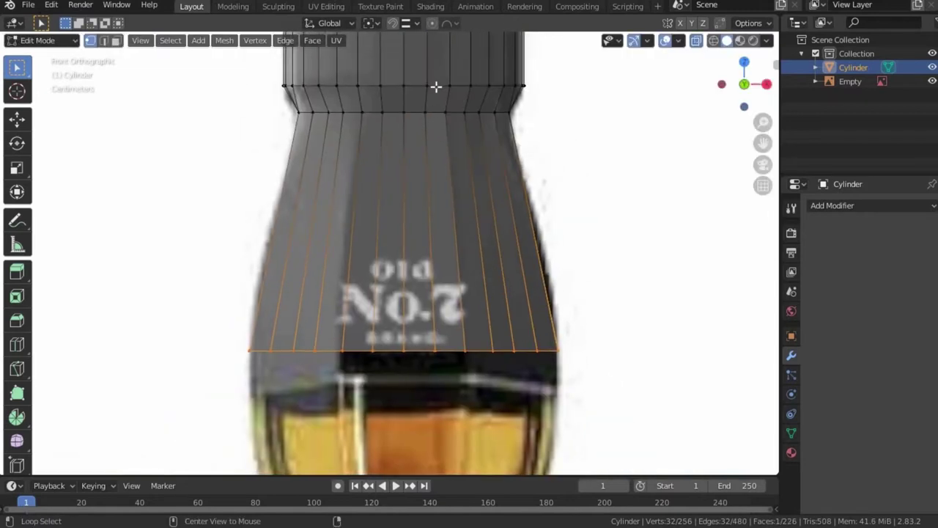
pyautogui.keyDown('alt'); pyautogui.click(436, 87); pyautogui.keyUp('alt')
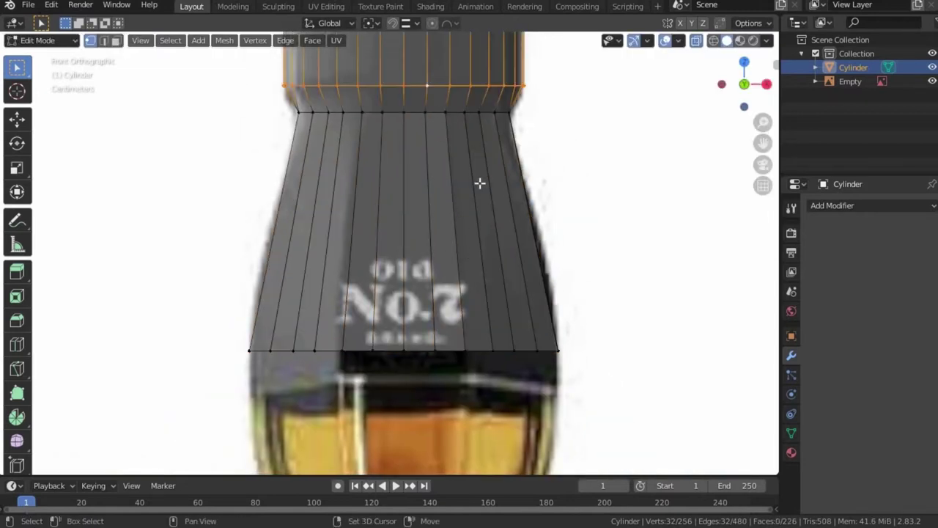
pyautogui.hotkey('shift', 'd')
pyautogui.click(503, 413)
# - Move the duplicated loop along Z and widen it to 1.105
pyautogui.keyDown('shift'); pyautogui.scroll(-5, 498, 203); pyautogui.keyUp('shift')
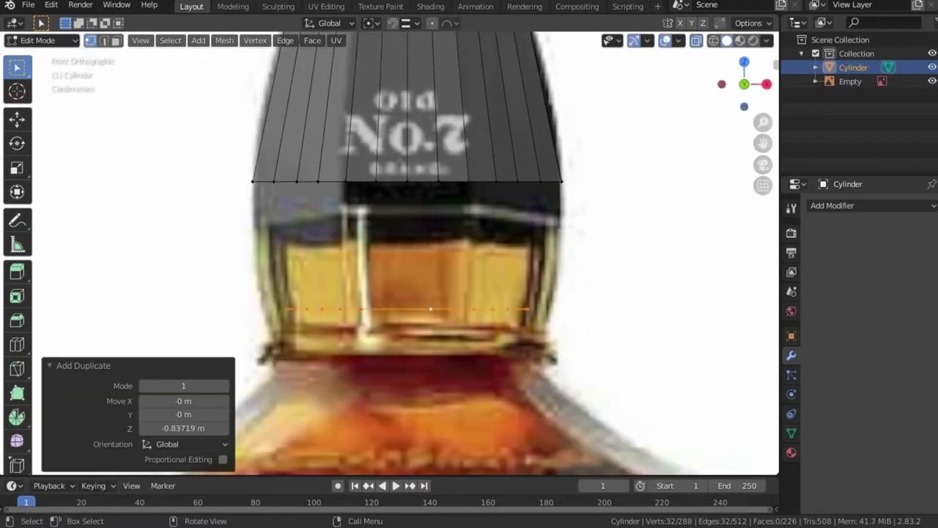
pyautogui.press('g')
pyautogui.press('z')
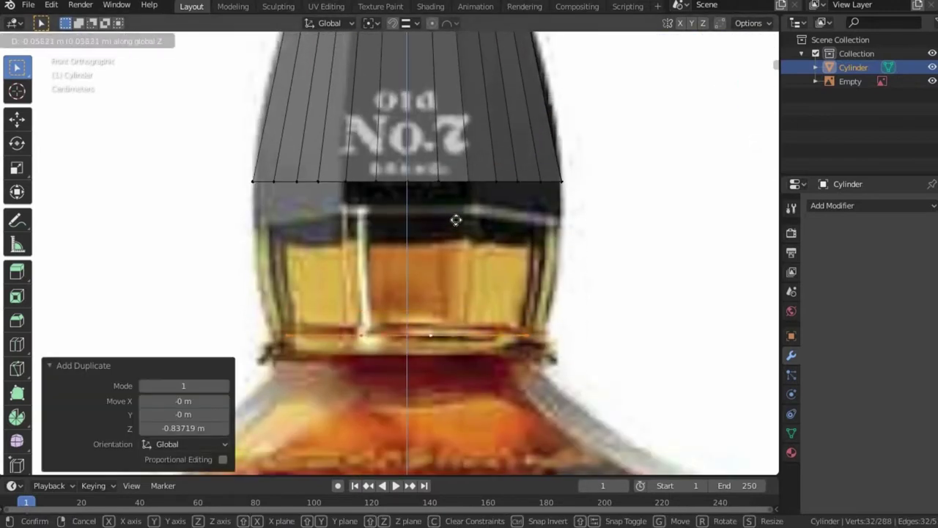
pyautogui.click(450, 223)
pyautogui.press('s')
pyautogui.click(455, 186)
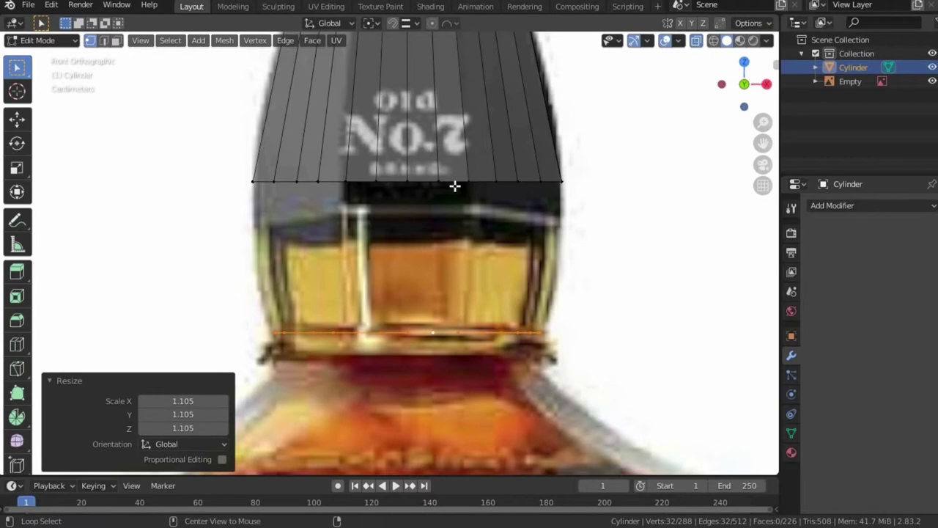
# - Select the upper and lower loops and join them with Bridge Edge Loops
pyautogui.keyDown('alt'); pyautogui.click(455, 186); pyautogui.keyUp('alt')
pyautogui.press('F3')
pyautogui.press('Return')
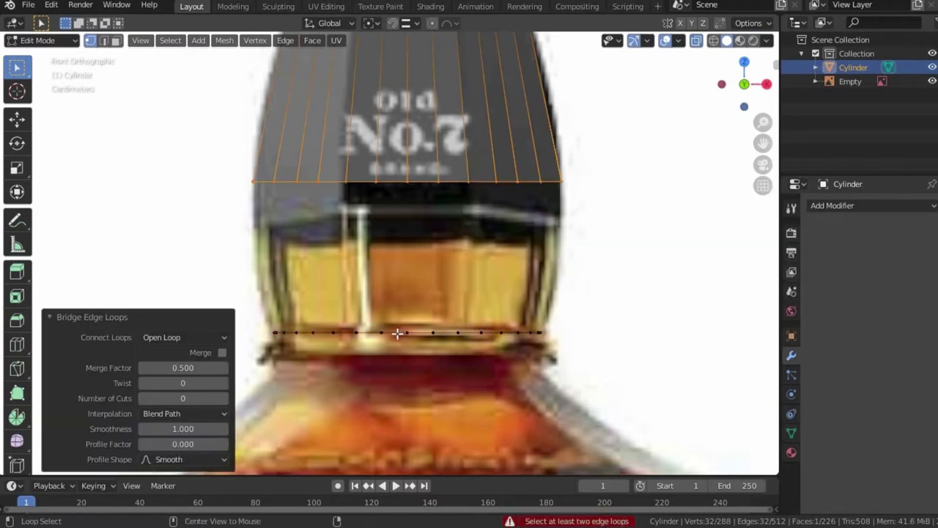
pyautogui.keyDown('alt'); pyautogui.keyDown('shift'); pyautogui.click(398, 332); pyautogui.keyUp('shift'); pyautogui.keyUp('alt')
pyautogui.press('F3')
pyautogui.press('Return')
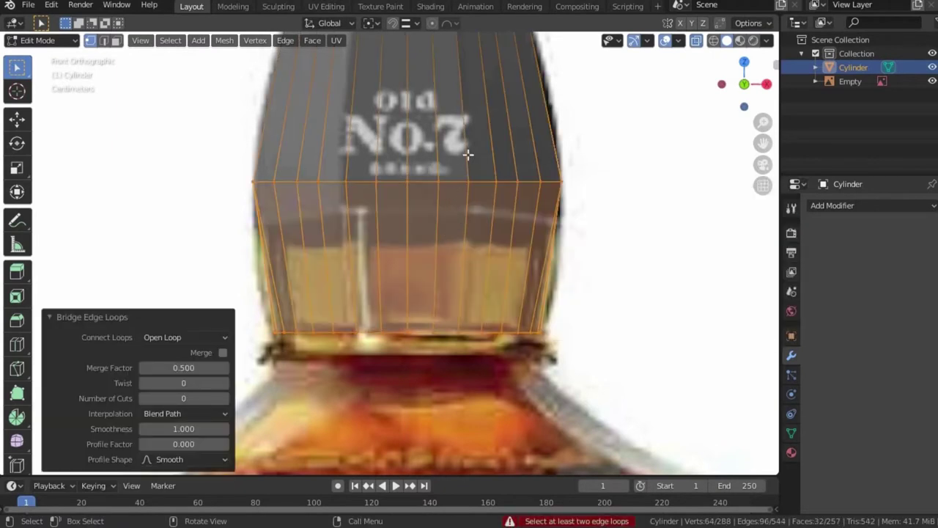
# - Turn off X-ray and bevel a middle neck loop into 3 segments
pyautogui.moveTo(467, 154); pyautogui.dragTo(419, 224, button='middle')
pyautogui.click(697, 40)
pyautogui.moveTo(469, 168)
pyautogui.mouseDown(button='middle')
pyautogui.moveTo(434, 186)
pyautogui.moveTo(507, 322)
pyautogui.mouseUp(button='middle')
pyautogui.scroll(3, 490, 213)
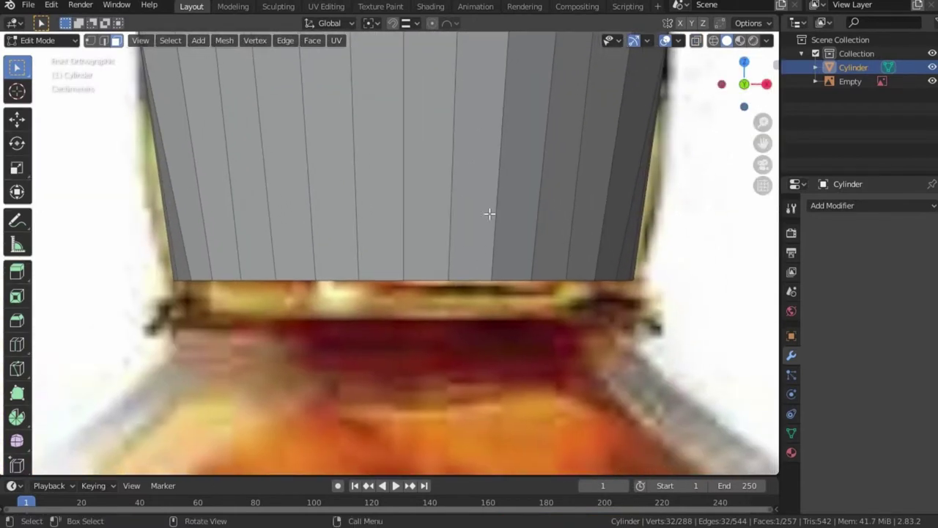
pyautogui.scroll(-3, 490, 213)
pyautogui.press('2')
pyautogui.scroll(1, 513, 293)
pyautogui.hotkey('ctrl', 'b')
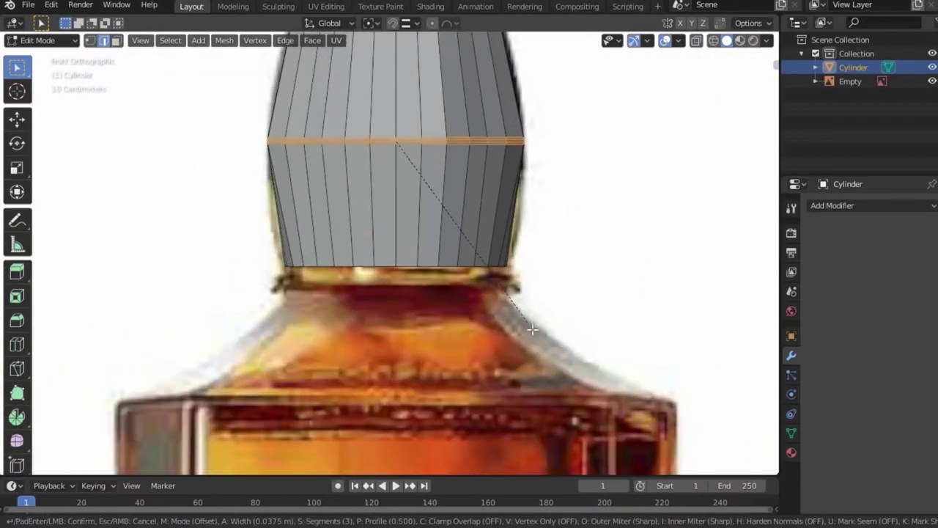
pyautogui.click(557, 396)
# - Select the neck's bottom edge loop and extrude it in place
pyautogui.scroll(1, 447, 206)
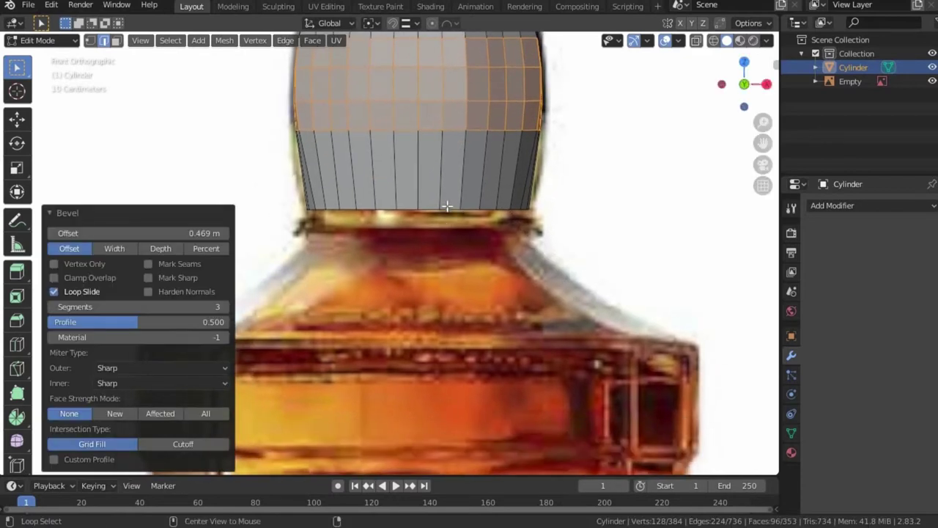
pyautogui.keyDown('alt'); pyautogui.click(447, 206); pyautogui.keyUp('alt')
pyautogui.scroll(2, 474, 251)
pyautogui.press('e')
pyautogui.press('Escape')
# - Form a lip by widening the loop 1.059, extruding down, narrowing to 0.960, and extruding again
pyautogui.press('s')
pyautogui.click(504, 287)
pyautogui.press('g')
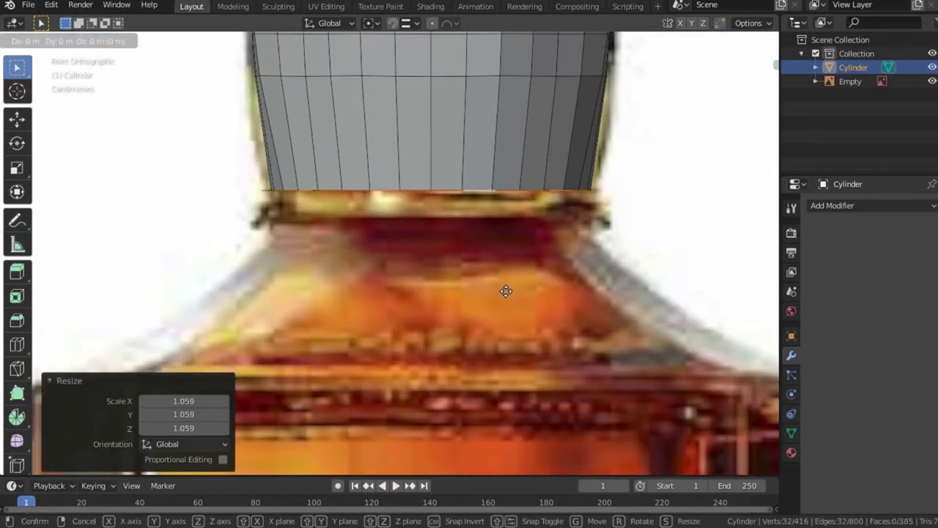
pyautogui.click(506, 291)
pyautogui.press('e')
pyautogui.click(513, 319)
pyautogui.press('s')
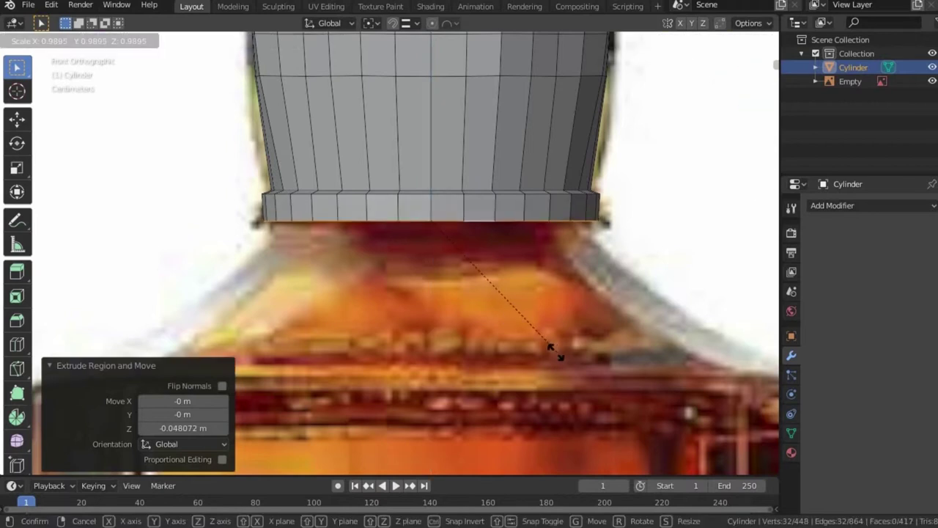
pyautogui.click(559, 352)
pyautogui.press('e')
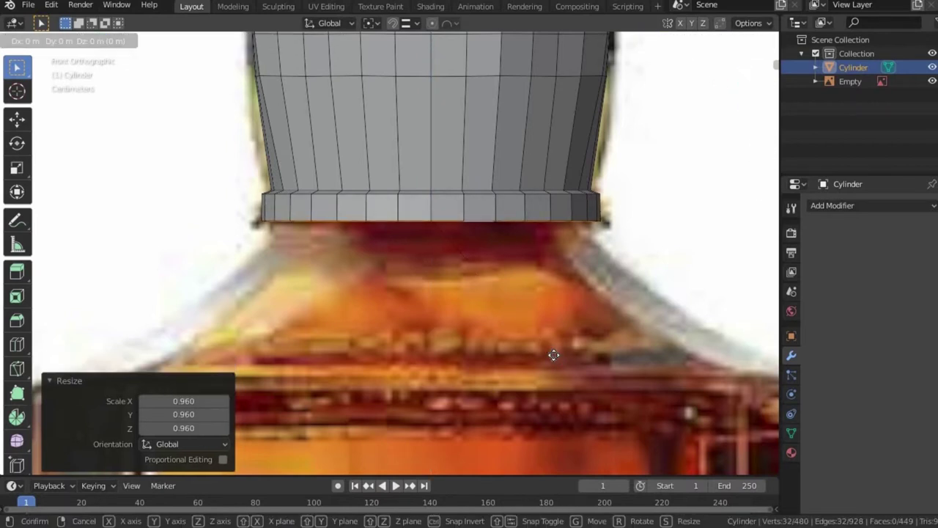
pyautogui.click(538, 259)
# - Duplicate the bottom loop, lower it 0.28 m on Z, and scale it to 2.480
pyautogui.hotkey('shift', 'd')
pyautogui.press('Escape')
pyautogui.scroll(-2, 520, 318)
pyautogui.press('g')
pyautogui.press('z')
pyautogui.click(513, 429)
pyautogui.press('s')
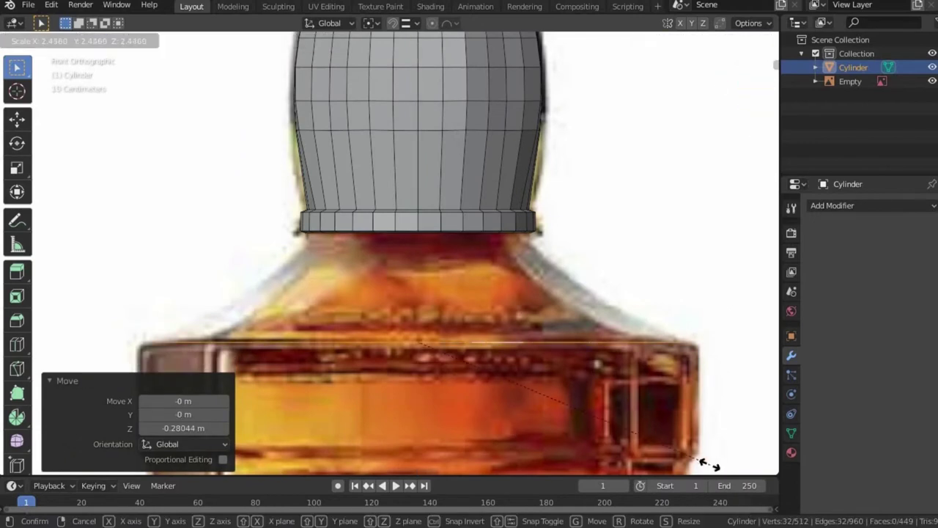
pyautogui.click(708, 464)
# - Check the wide ring from Top view, then return to Front view in vertex select mode
pyautogui.click(17, 220)
pyautogui.press('w')
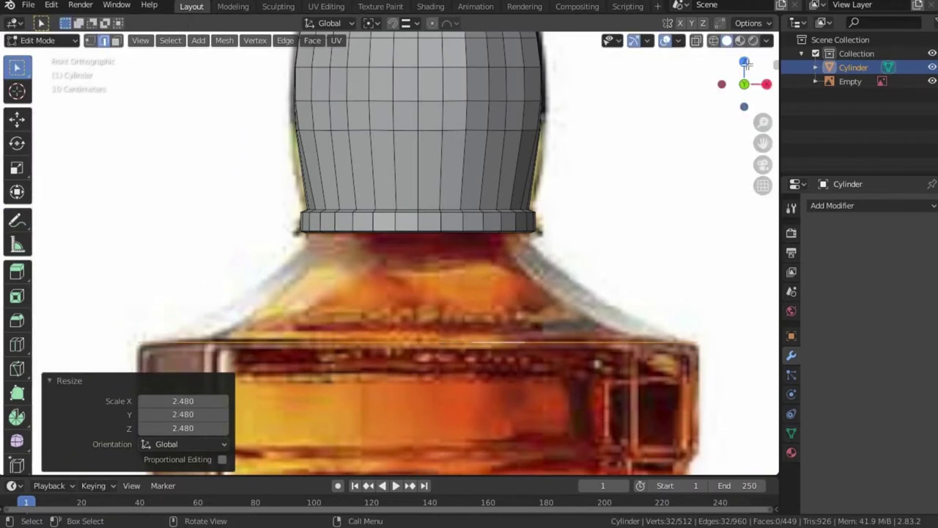
pyautogui.press('KP_7')
pyautogui.scroll(3, 508, 235)
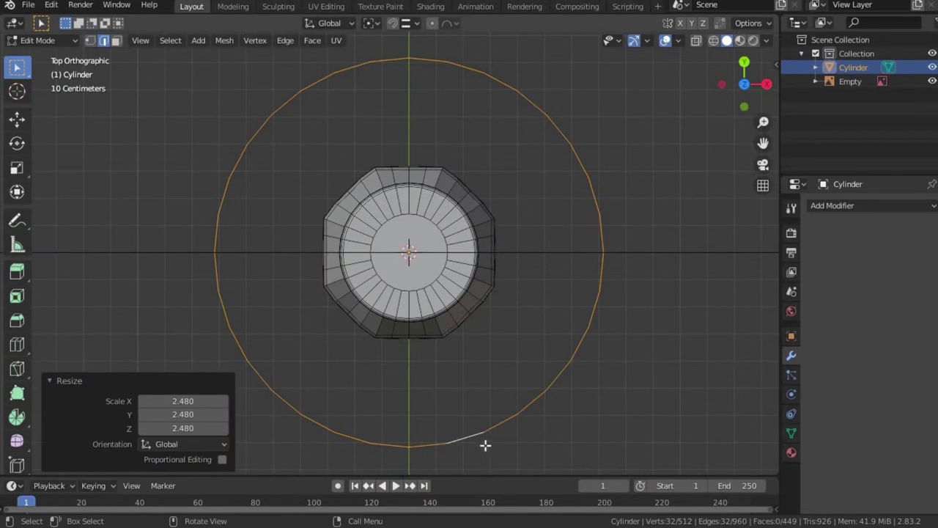
pyautogui.press('1')
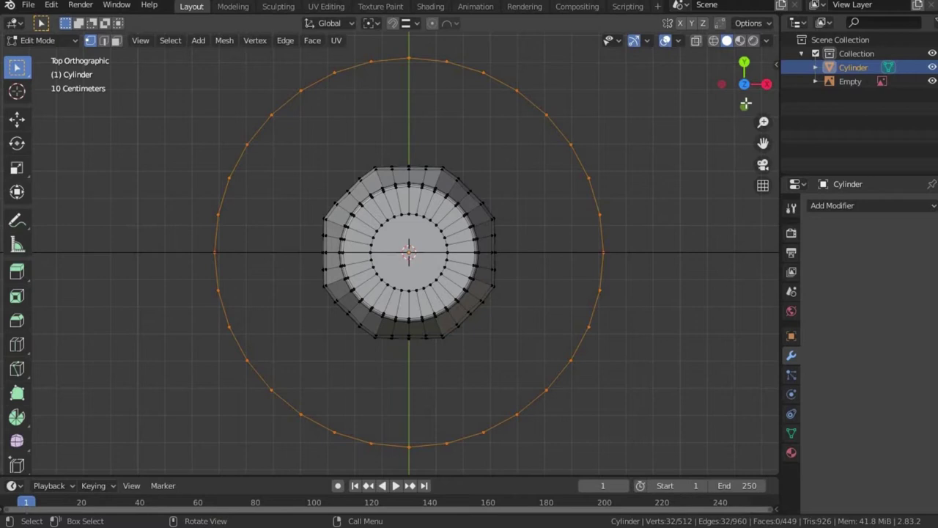
pyautogui.press('KP_1')
# - Add a cube, scale it, enable X-ray, and lower it over the bottle body
pyautogui.hotkey('shift', 'a')
pyautogui.click(550, 345)
pyautogui.press('s')
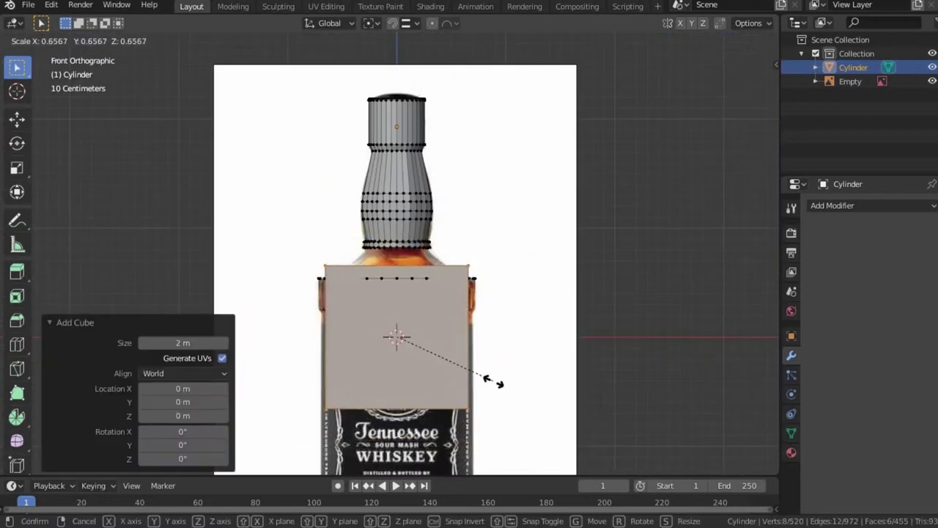
pyautogui.click(498, 383)
pyautogui.hotkey('alt', 'z')
pyautogui.press('g')
pyautogui.press('z')
pyautogui.click(619, 326)
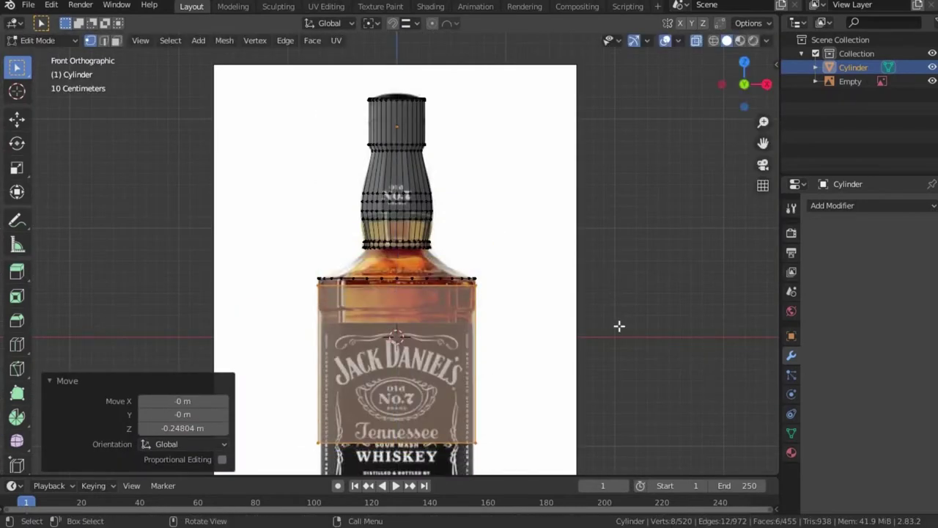
# - Reposition and resize the box on Z to fit the label body
pyautogui.press('g')
pyautogui.press('z')
pyautogui.click(569, 296)
pyautogui.press('s')
pyautogui.press('z')
pyautogui.click(534, 390)
pyautogui.press('s')
pyautogui.press('z')
pyautogui.hotkey('ctrl', 'z')
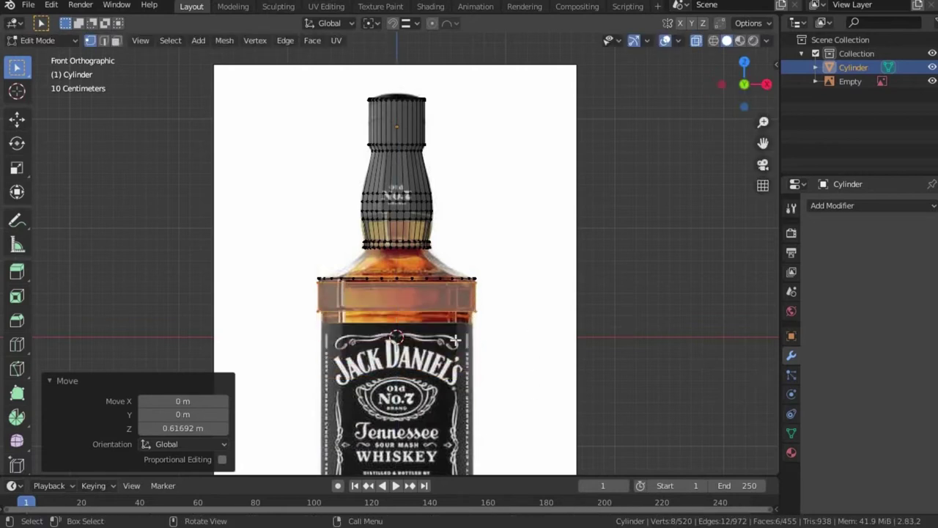
# - Bevel the box's corner edges, check from Top view, then undo the bevel
pyautogui.press('2')
pyautogui.scroll(3, 576, 377)
pyautogui.hotkey('ctrl', 'b')
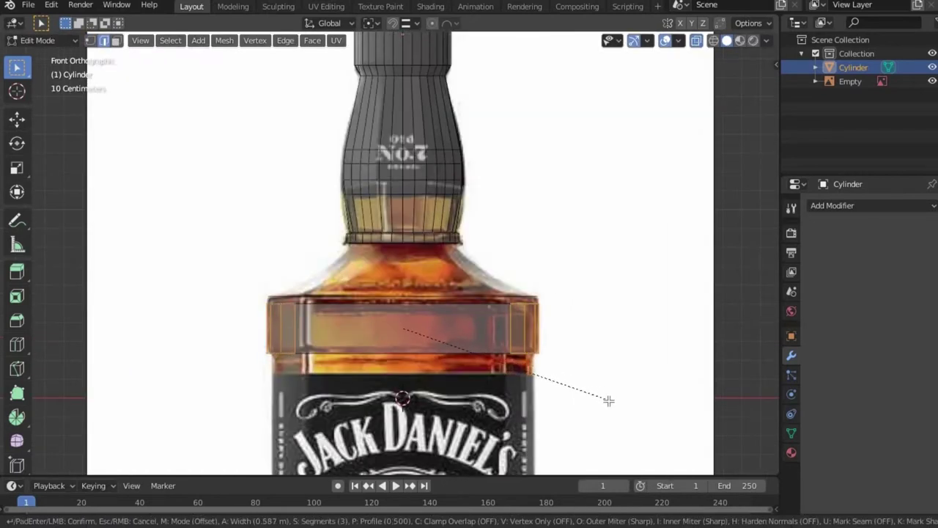
pyautogui.click(608, 403)
pyautogui.press('KP_7')
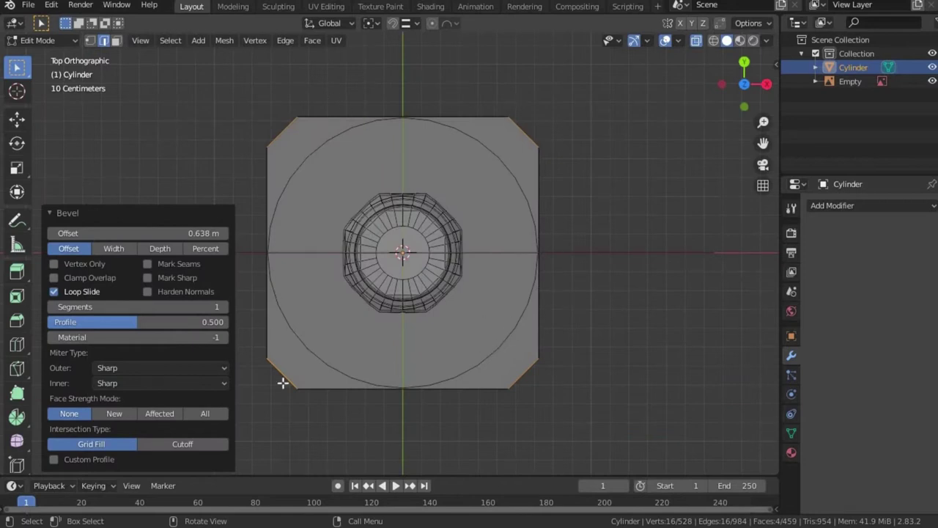
pyautogui.hotkey('ctrl', 'z')
pyautogui.moveTo(555, 164)
pyautogui.mouseDown(button='middle')
pyautogui.moveTo(597, 212)
pyautogui.moveTo(518, 337)
pyautogui.moveTo(425, 356)
pyautogui.moveTo(386, 386)
pyautogui.mouseUp(button='middle')
# - Commit the six-cut loop cut and add two more centred loop cuts on the base
pyautogui.scroll(1, 510, 339)
pyautogui.click(511, 340)
pyautogui.rightClick(506, 337)
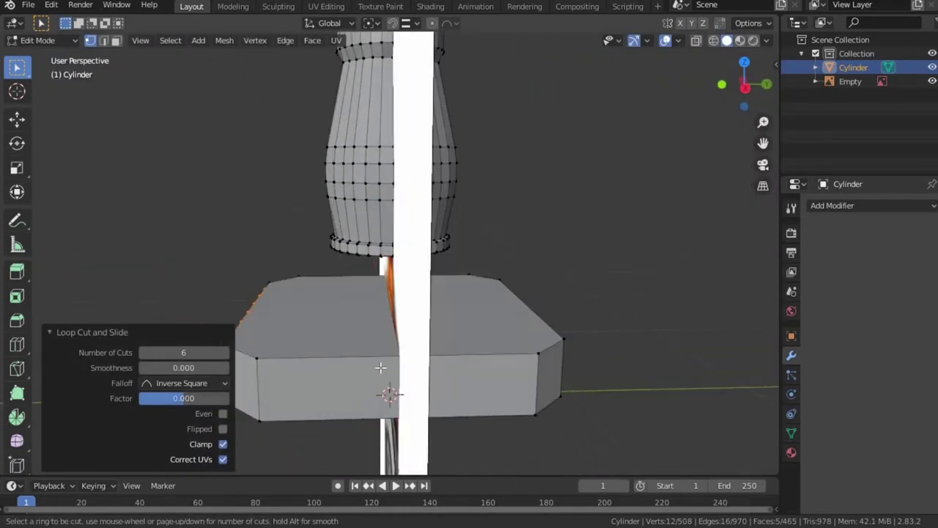
pyautogui.moveTo(389, 394)
pyautogui.mouseDown(button='middle')
pyautogui.moveTo(413, 377)
pyautogui.moveTo(360, 389)
pyautogui.moveTo(427, 386)
pyautogui.moveTo(416, 349)
pyautogui.mouseUp(button='middle')
pyautogui.hotkey('ctrl', 'r')
pyautogui.click(376, 378)
pyautogui.rightClick(375, 377)
pyautogui.click(361, 389)
pyautogui.rightClick(362, 388)
# - Delete the base's top face and bridge its open rim to the neck's lowest ring
pyautogui.press('x')
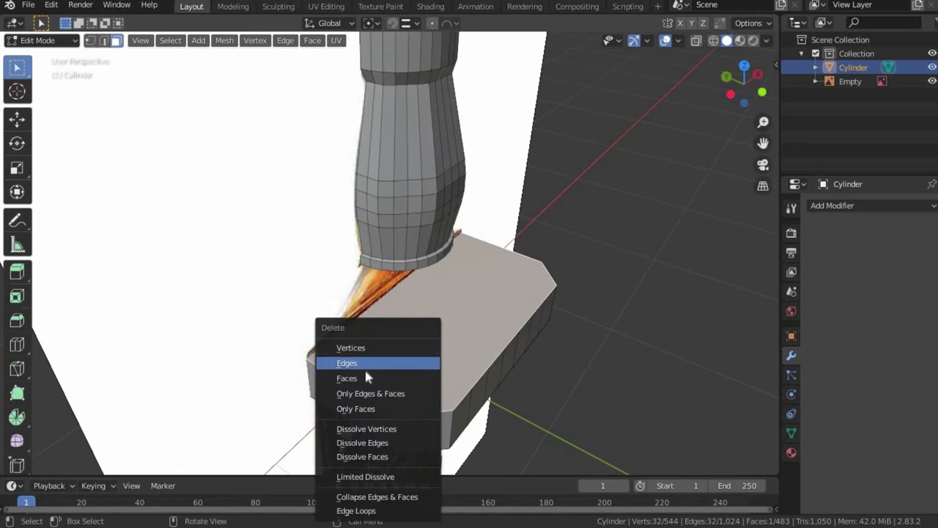
pyautogui.click(366, 377)
pyautogui.moveTo(420, 260)
pyautogui.mouseDown(button='middle')
pyautogui.moveTo(445, 173)
pyautogui.moveTo(413, 235)
pyautogui.moveTo(429, 334)
pyautogui.mouseUp(button='middle')
pyautogui.keyDown('alt'); pyautogui.click(415, 231); pyautogui.keyUp('alt')
pyautogui.press('F3')
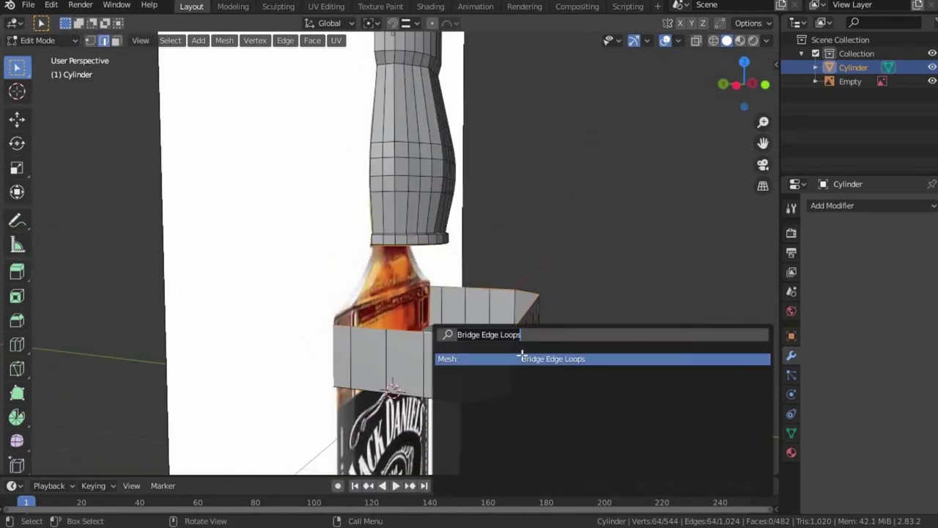
pyautogui.click(523, 356)
# - Switch to front view and box-select the shoulder's vertex loop
pyautogui.moveTo(524, 356); pyautogui.dragTo(744, 179, button='middle')
pyautogui.press('KP_7')
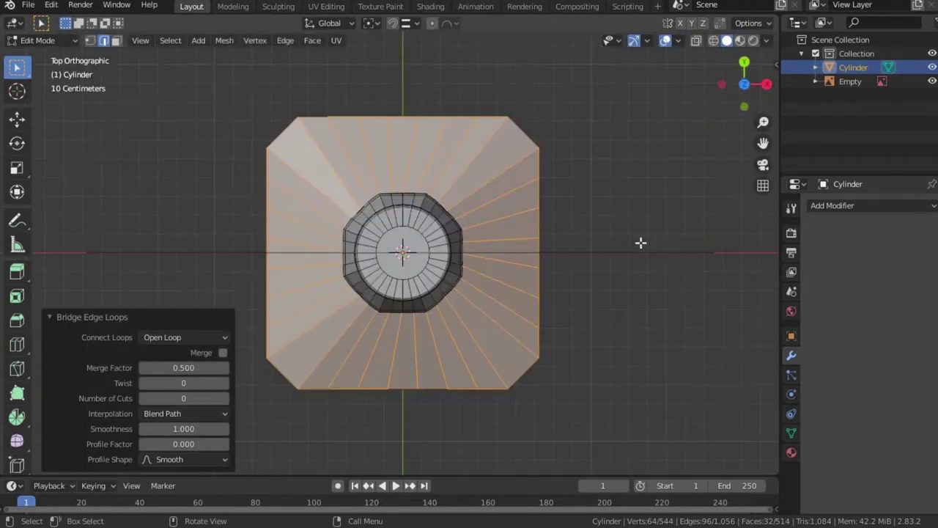
pyautogui.click(744, 105)
pyautogui.moveTo(241, 345); pyautogui.dragTo(722, 379)
pyautogui.moveTo(176, 354); pyautogui.dragTo(644, 382)
# - Add a shoulder loop scaled to 0.920 and raise the shoulder-body loop by 0.0258 m
pyautogui.hotkey('ctrl', 'r')
pyautogui.click(484, 274)
pyautogui.rightClick(484, 275)
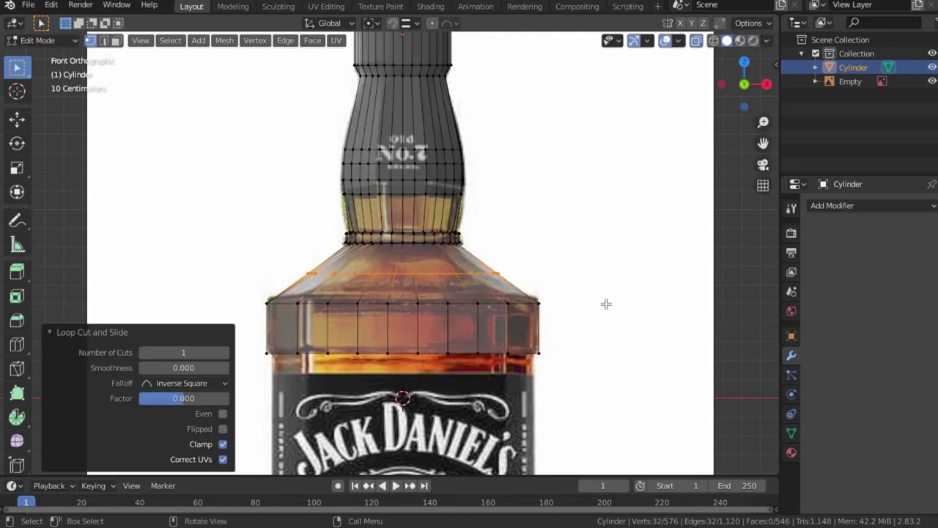
pyautogui.press('s')
pyautogui.click(584, 307)
pyautogui.keyDown('shift'); pyautogui.moveTo(313, 325); pyautogui.dragTo(328, 246, button='middle'); pyautogui.keyUp('shift')
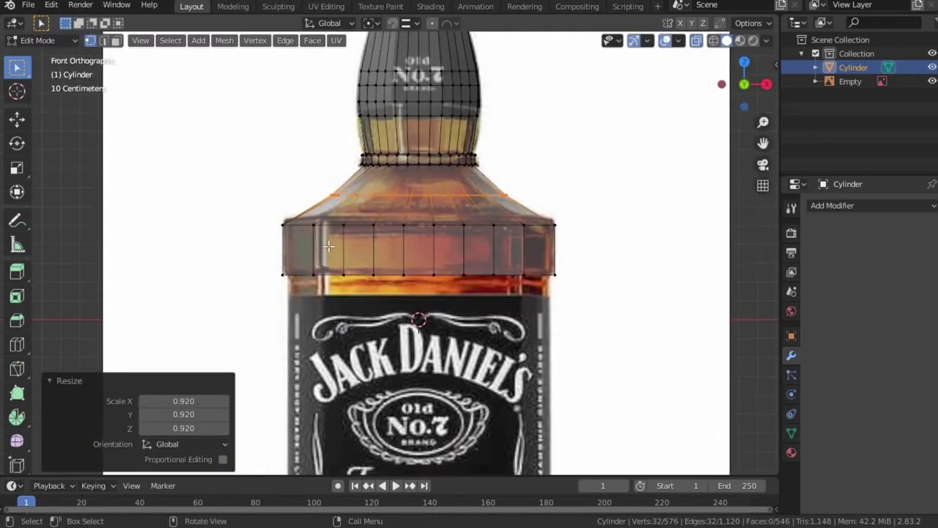
pyautogui.moveTo(591, 244); pyautogui.dragTo(591, 245)
pyautogui.press('g')
pyautogui.click(591, 239)
pyautogui.scroll(4, 362, 225)
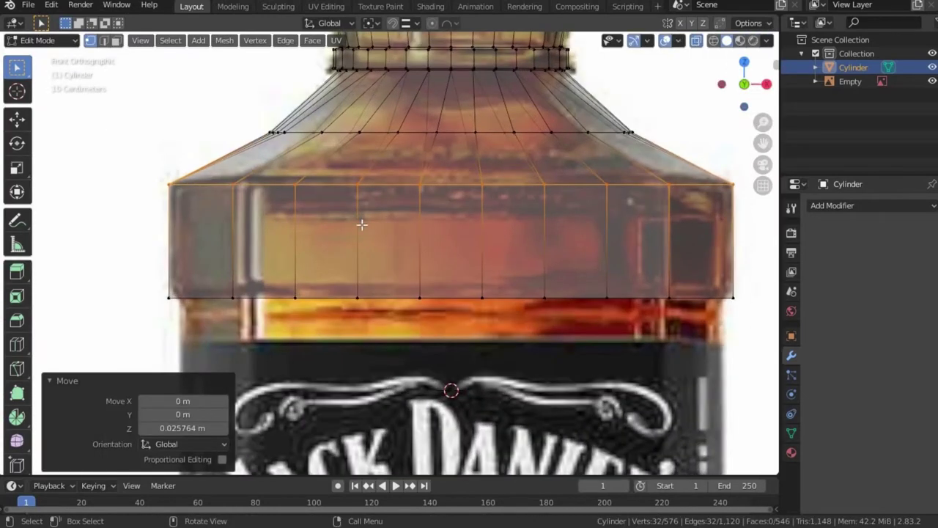
# - Add another loop cut on the slanted shoulder and slide it into position
pyautogui.hotkey('ctrl', 'r')
pyautogui.click(212, 168)
pyautogui.rightClick(212, 169)
pyautogui.press('Escape')
pyautogui.press('g')
pyautogui.press('g')
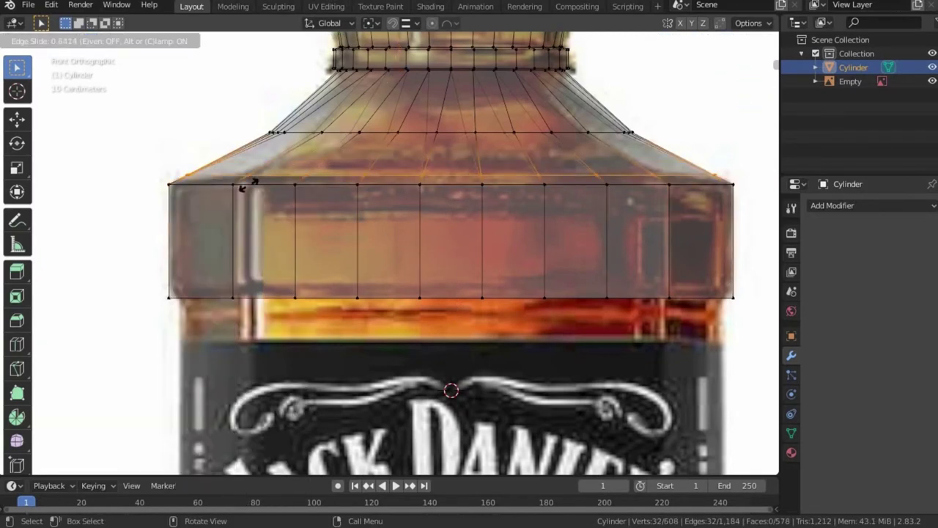
pyautogui.click(244, 186)
# - Extrude the body's bottom loop 0.028 m down, narrow it to 0.954, and extrude again
pyautogui.keyDown('shift'); pyautogui.moveTo(119, 302); pyautogui.dragTo(140, 237, button='middle'); pyautogui.keyUp('shift')
pyautogui.moveTo(140, 237); pyautogui.dragTo(863, 211)
pyautogui.press('g')
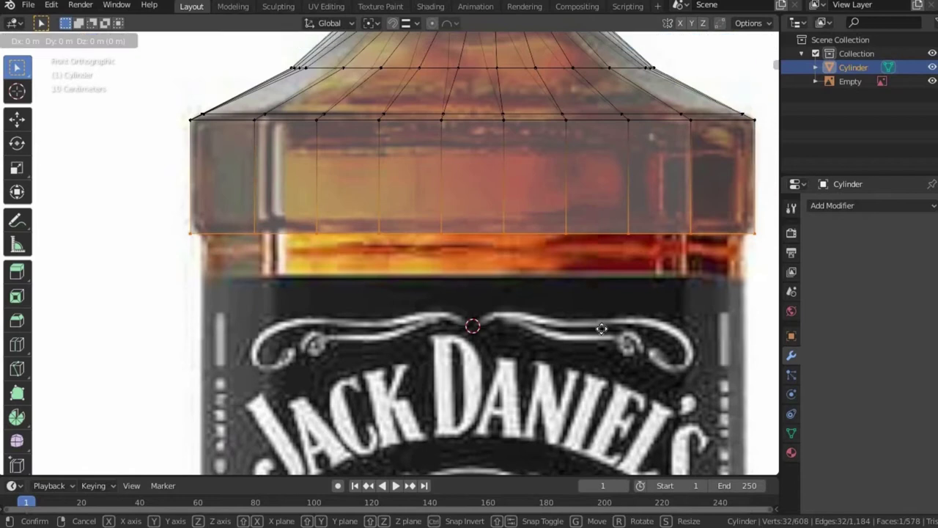
pyautogui.click(601, 323)
pyautogui.press('e')
pyautogui.click(601, 327)
pyautogui.press('s')
pyautogui.click(628, 367)
pyautogui.scroll(-2, 650, 289)
pyautogui.press('e')
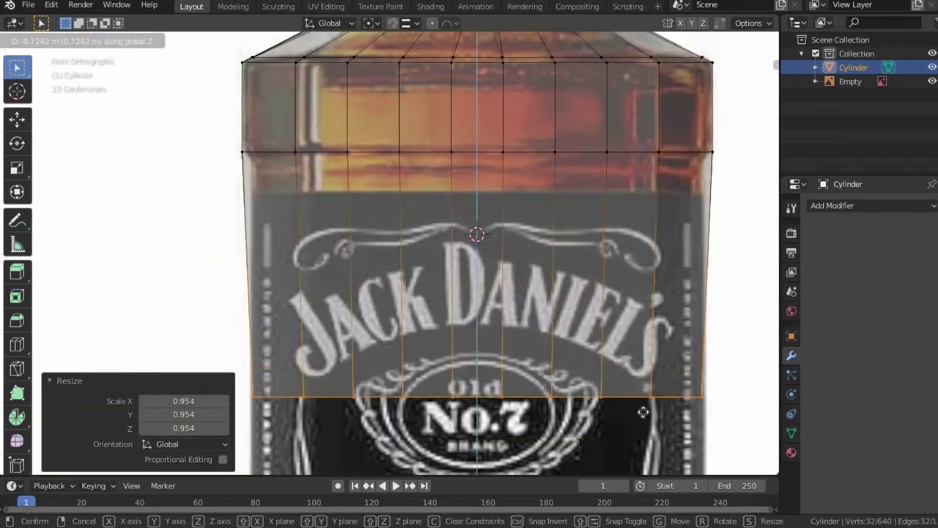
pyautogui.scroll(-3, 642, 412)
# - Extend the body down to the label's bottom and lower the bottom loop 0.115 m
pyautogui.click(582, 233)
pyautogui.keyDown('shift'); pyautogui.moveTo(582, 232); pyautogui.dragTo(584, 59, button='middle'); pyautogui.keyUp('shift')
pyautogui.scroll(4, 605, 411)
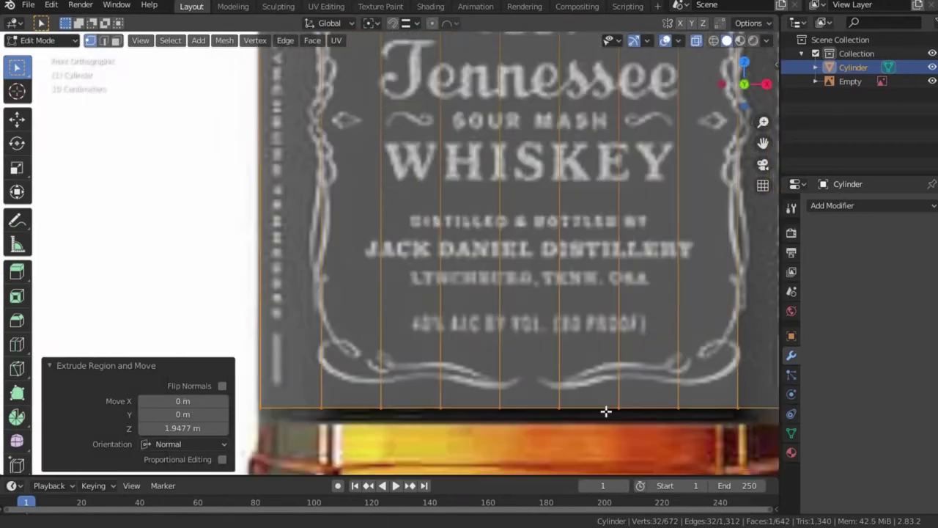
pyautogui.keyDown('shift'); pyautogui.scroll(-3, 605, 411); pyautogui.keyUp('shift')
pyautogui.press('g')
pyautogui.press('z')
pyautogui.click(503, 433)
# - Extrude and widen a new bottom loop, then lower it slightly to start the base bevel
pyautogui.press('e')
pyautogui.press('s')
pyautogui.click(514, 437)
pyautogui.press('g')
pyautogui.press('z')
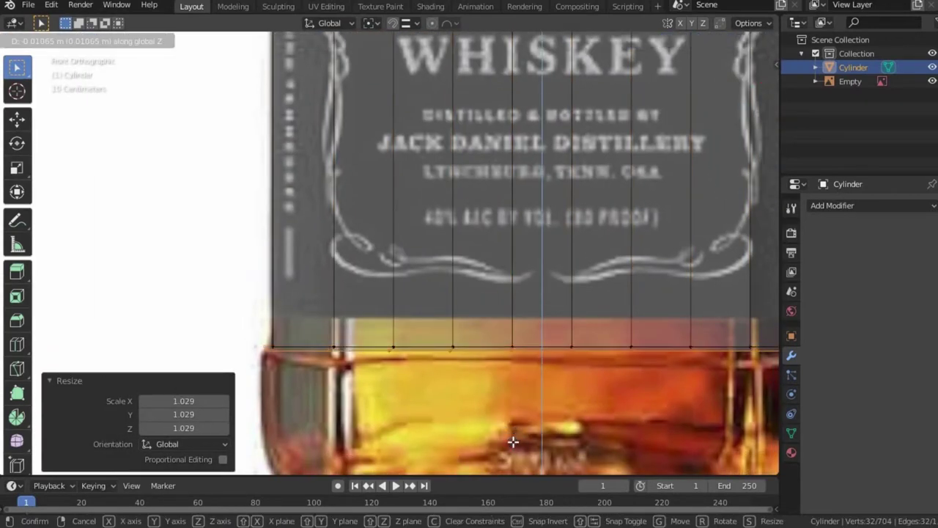
pyautogui.click(511, 441)
pyautogui.keyDown('shift'); pyautogui.scroll(-2, 511, 410); pyautogui.keyUp('shift')
pyautogui.press('g')
pyautogui.press('z')
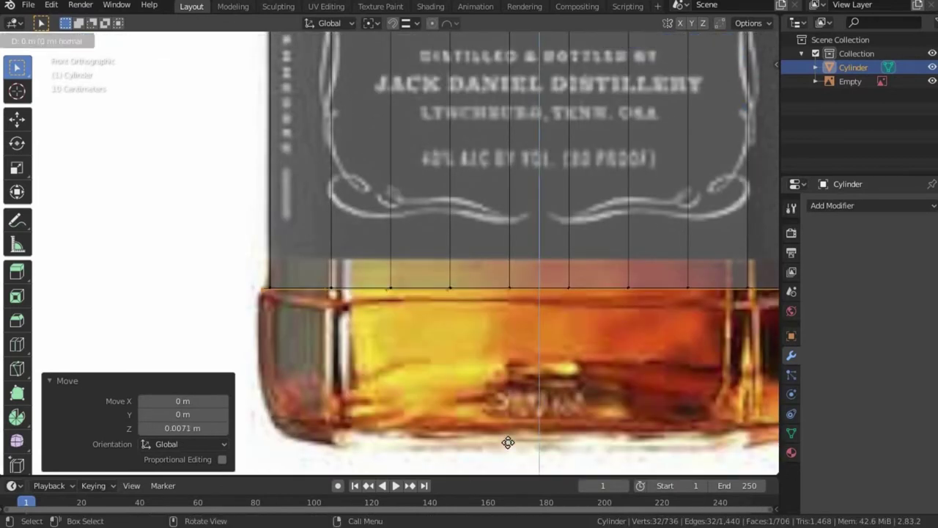
pyautogui.click(506, 439)
pyautogui.press('e')
pyautogui.click(477, 125)
# - Extrude the base downward and shrink its bottom loop to 0.889
pyautogui.press('KP_Decimal')
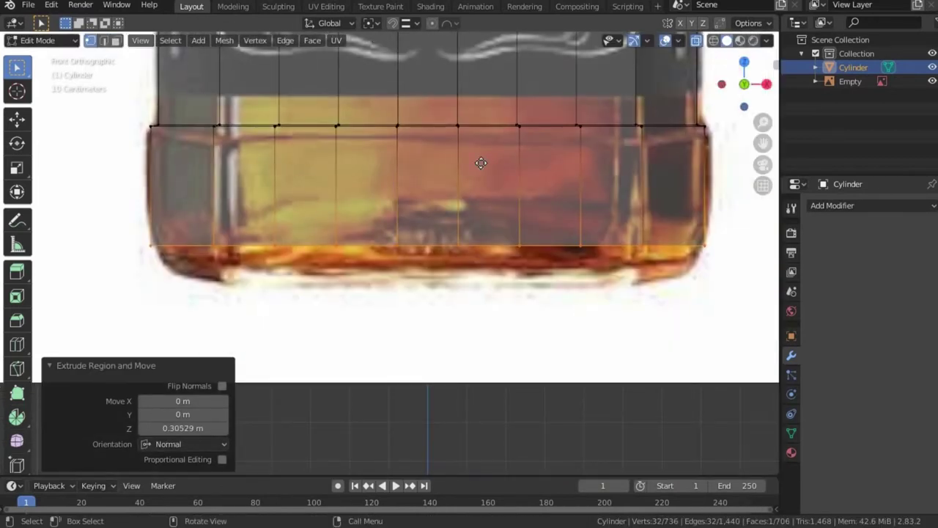
pyautogui.press('e')
pyautogui.click(619, 327)
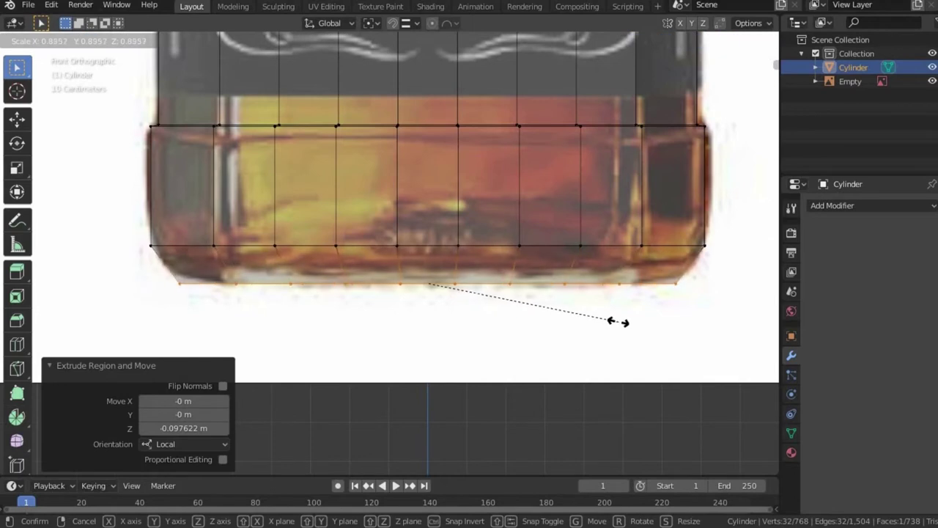
pyautogui.click(617, 322)
pyautogui.moveTo(616, 322); pyautogui.dragTo(597, 181, button='middle')
# - Duplicate a neck loop down to the base and scale it to 0.642
pyautogui.click(744, 88)
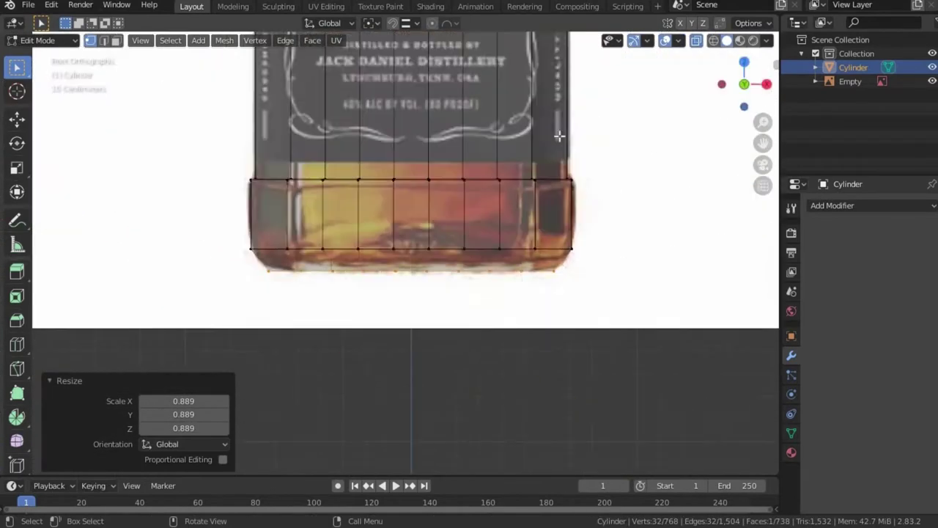
pyautogui.scroll(-4, 423, 130)
pyautogui.keyDown('alt'); pyautogui.click(411, 135); pyautogui.keyUp('alt')
pyautogui.scroll(5, 408, 135)
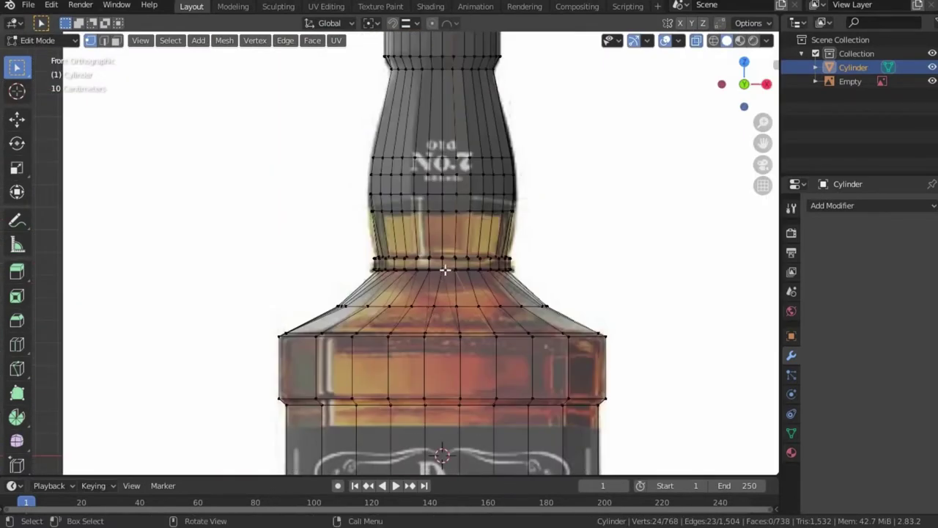
pyautogui.hotkey('shift', 'd')
pyautogui.press('z')
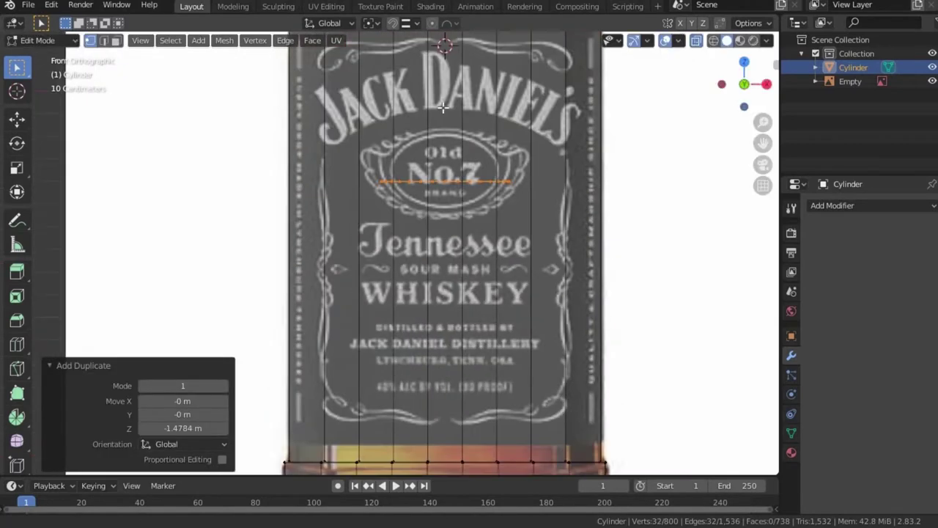
pyautogui.click(478, 387)
pyautogui.press('s')
pyautogui.click(529, 376)
# - Reposition the small inner ring and rescale it to 1.235
pyautogui.scroll(4, 529, 376)
pyautogui.press('g')
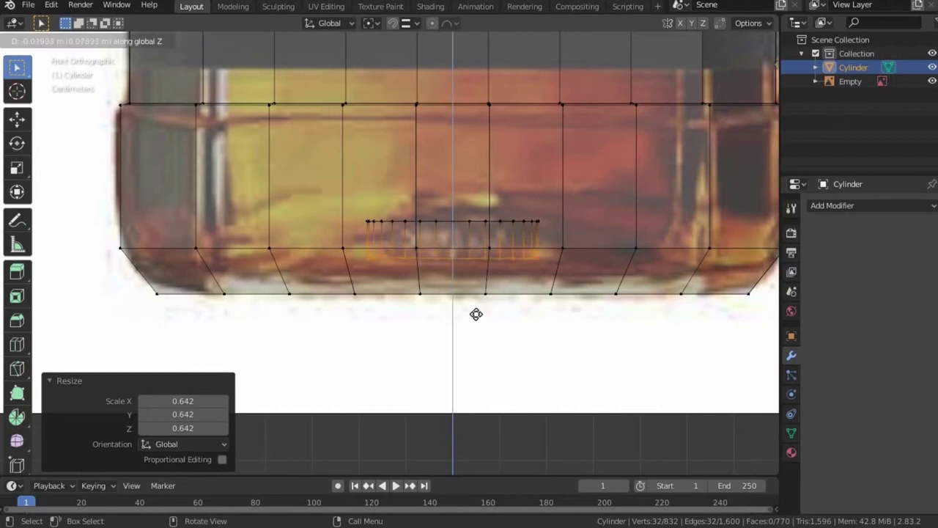
pyautogui.click(484, 304)
pyautogui.press('s')
pyautogui.click(530, 342)
pyautogui.hotkey('ctrl', 'z')
pyautogui.press('s')
pyautogui.click(568, 345)
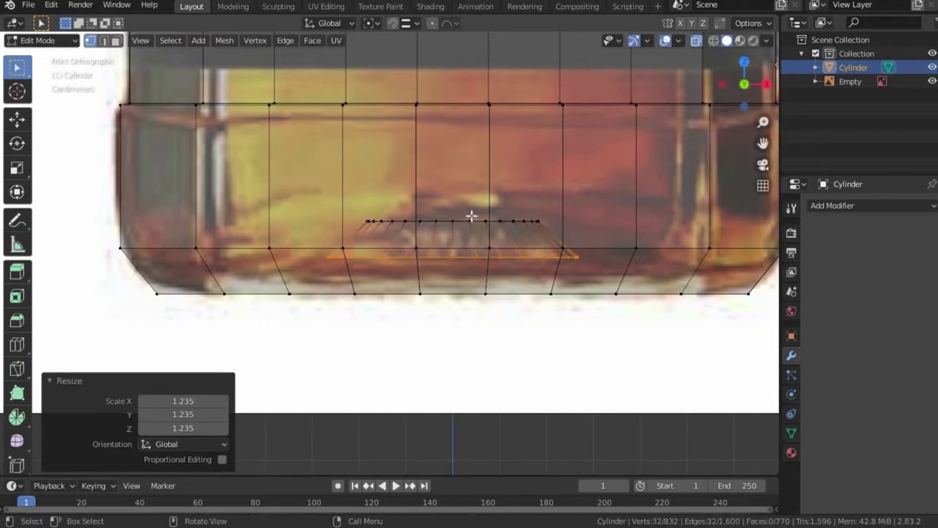
# - Grow the inner ring into a face ring and lower it into the base
pyautogui.press('ctrl+KP_Add')
pyautogui.press('g')
pyautogui.press('z')
pyautogui.click(471, 245)
pyautogui.moveTo(472, 244)
pyautogui.mouseDown(button='middle')
pyautogui.moveTo(490, 176)
pyautogui.moveTo(327, 149)
pyautogui.mouseUp(button='middle')
pyautogui.hotkey('alt', 'a')
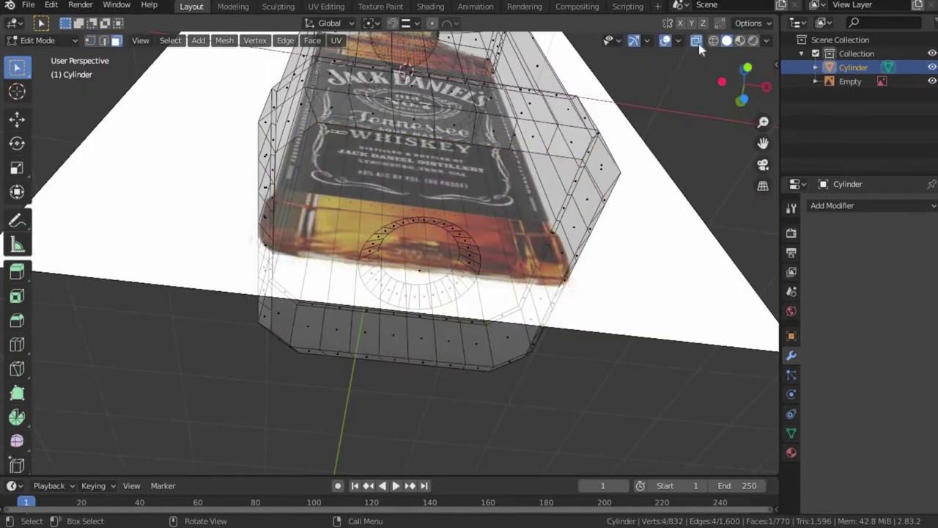
# - Delete the bottom cap face and bridge the bottom rim to the inner punt ring
pyautogui.click(696, 40)
pyautogui.press('x')
pyautogui.click(344, 211)
pyautogui.press('2')
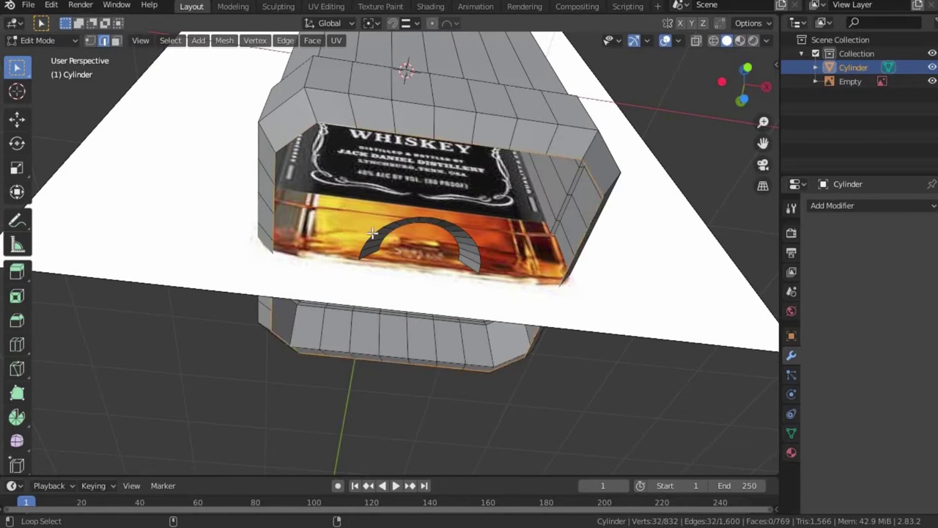
pyautogui.hotkey('ctrl', 'e')
pyautogui.click(410, 275)
pyautogui.moveTo(410, 275); pyautogui.dragTo(416, 276, button='middle')
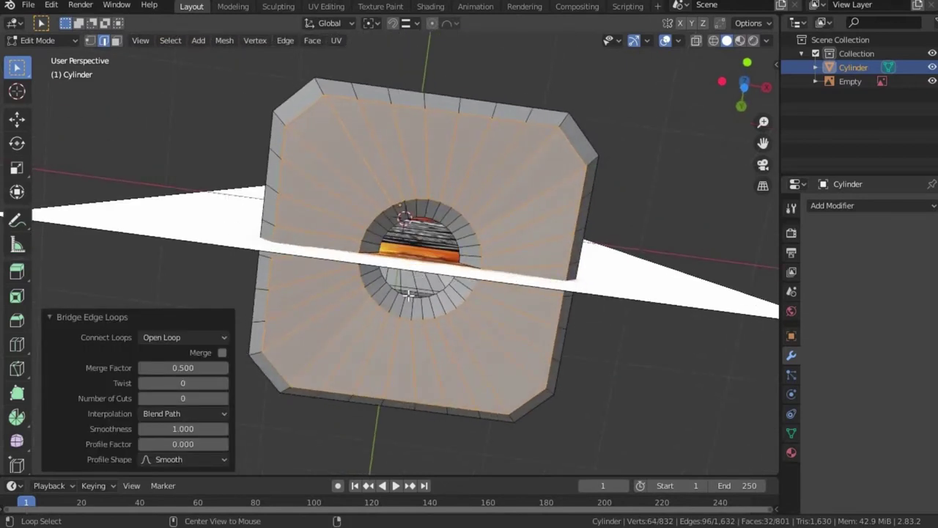
# - Fill the punt hole with a centre face
pyautogui.hotkey('alt', 'a')
pyautogui.hotkey('shift', 'd')
pyautogui.press('Escape')
pyautogui.hotkey('ctrl', 'z')
pyautogui.hotkey('ctrl', 'z')
pyautogui.hotkey('alt', 'a')
pyautogui.keyDown('alt'); pyautogui.click(453, 303); pyautogui.keyUp('alt')
pyautogui.press('f')
pyautogui.click(743, 80)
pyautogui.moveTo(540, 245); pyautogui.dragTo(563, 239, button='middle')
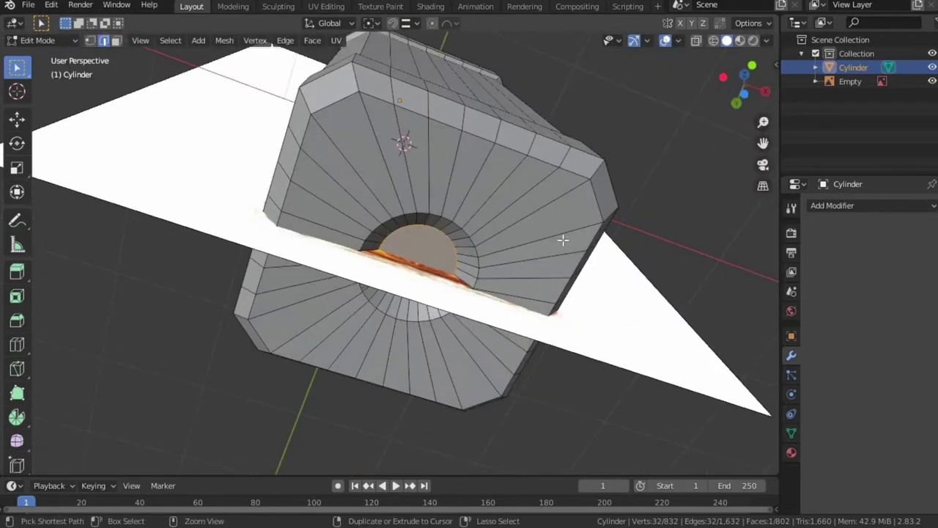
# - Loop-cut a support ring around the punt and raise it 0.0197 m
pyautogui.hotkey('ctrl', 'r')
pyautogui.click(563, 240)
pyautogui.click(527, 260)
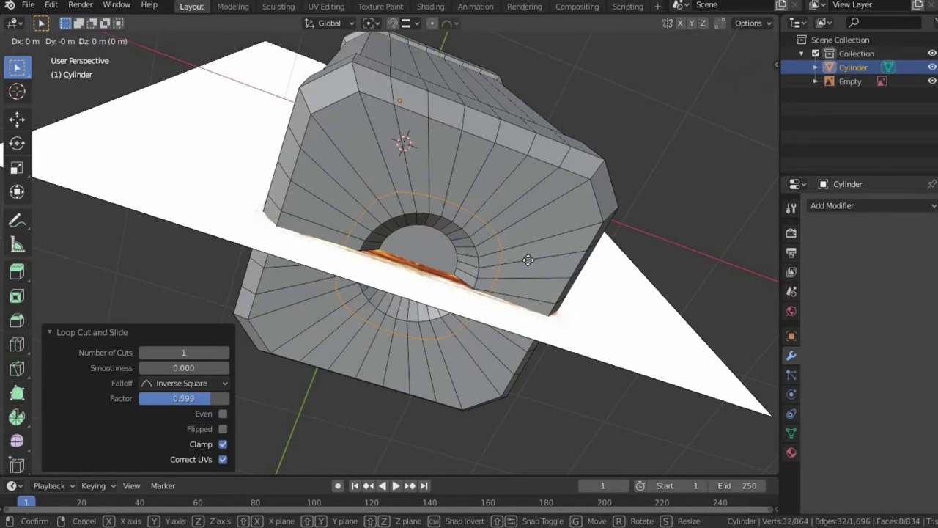
pyautogui.press('g')
pyautogui.press('z')
pyautogui.click(529, 256)
pyautogui.press('g')
pyautogui.press('g')
pyautogui.press('Escape')
pyautogui.hotkey('ctrl', 'z')
pyautogui.press('g')
pyautogui.press('z')
pyautogui.click(538, 255)
# - Edge-slide a loop -0.225 and add a centred loop cut near the base edge
pyautogui.moveTo(538, 255); pyautogui.dragTo(345, 342, button='middle')
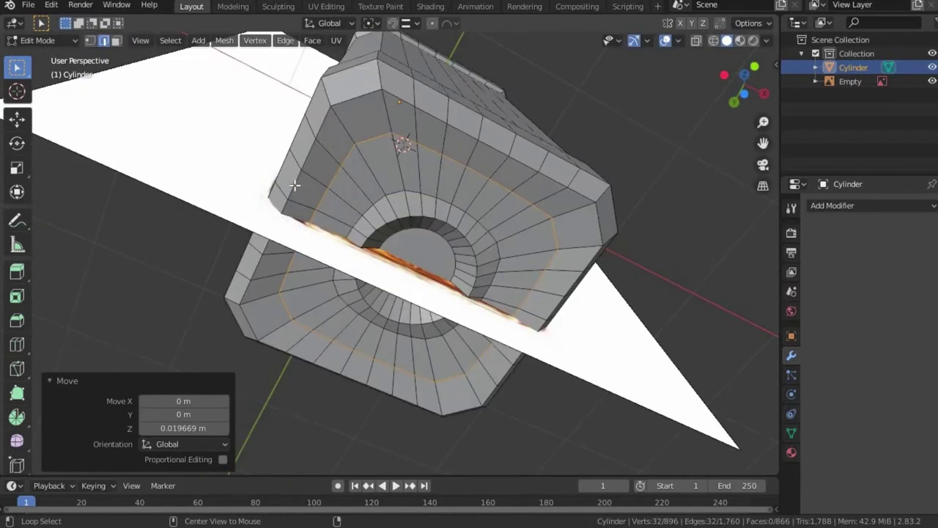
pyautogui.hotkey('ctrl', 'b')
pyautogui.press('Escape')
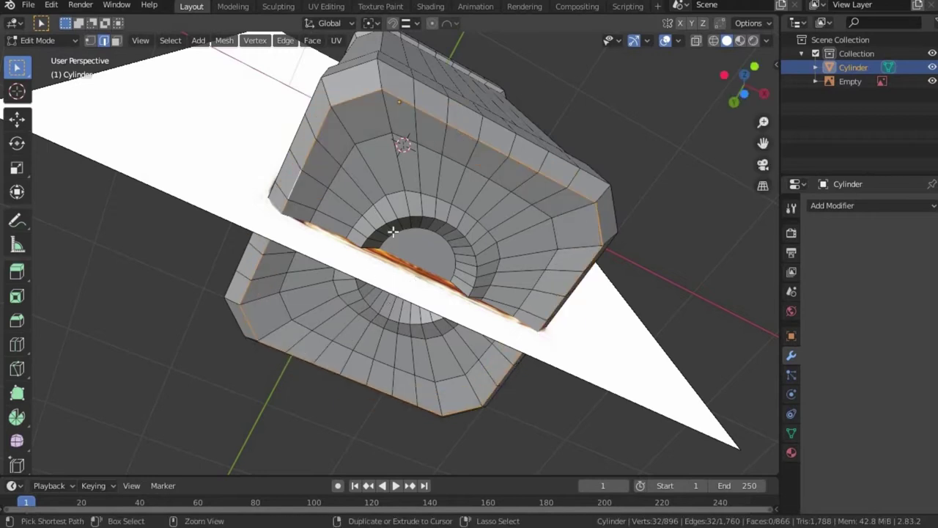
pyautogui.press('g')
pyautogui.press('g')
pyautogui.click(407, 253)
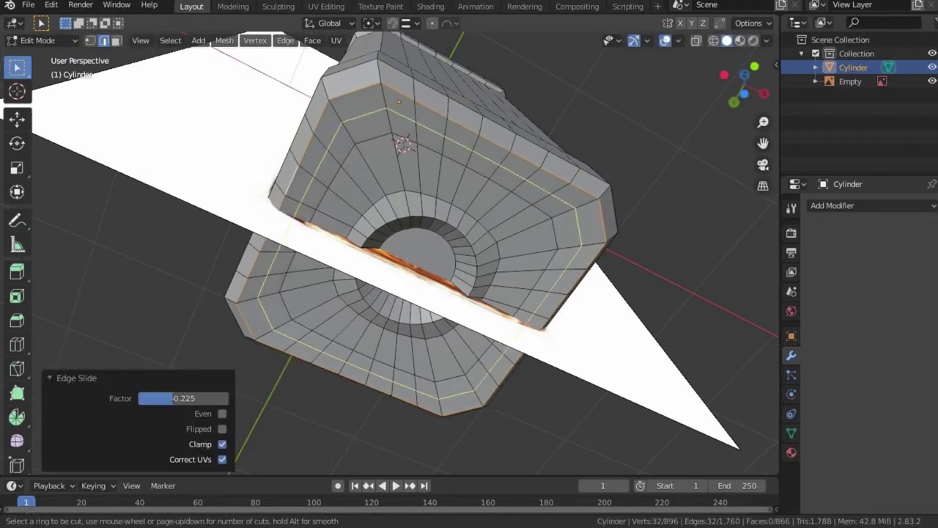
pyautogui.click(403, 144)
pyautogui.rightClick(403, 143)
pyautogui.click(744, 74)
# - Lower the support loop near the base edge 0.0236 m along Z
pyautogui.press('KP_1')
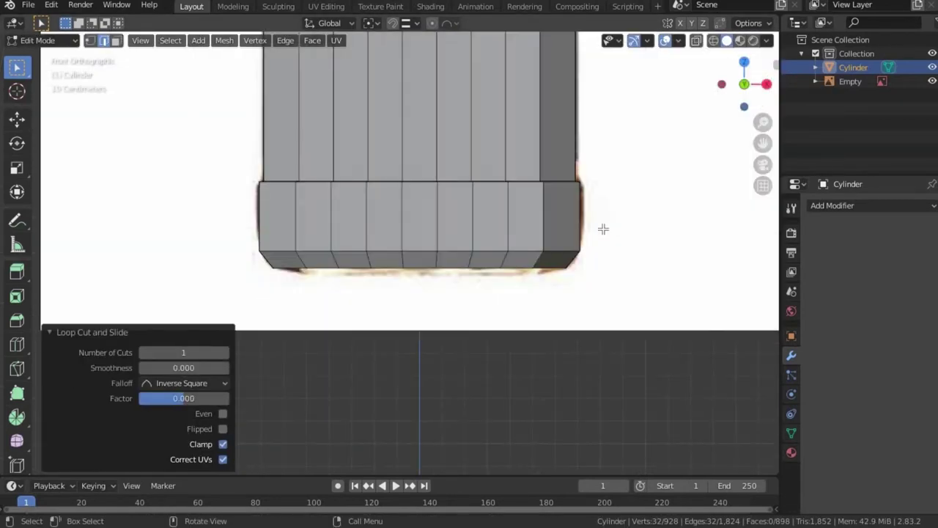
pyautogui.press('g')
pyautogui.press('z')
pyautogui.click(608, 283)
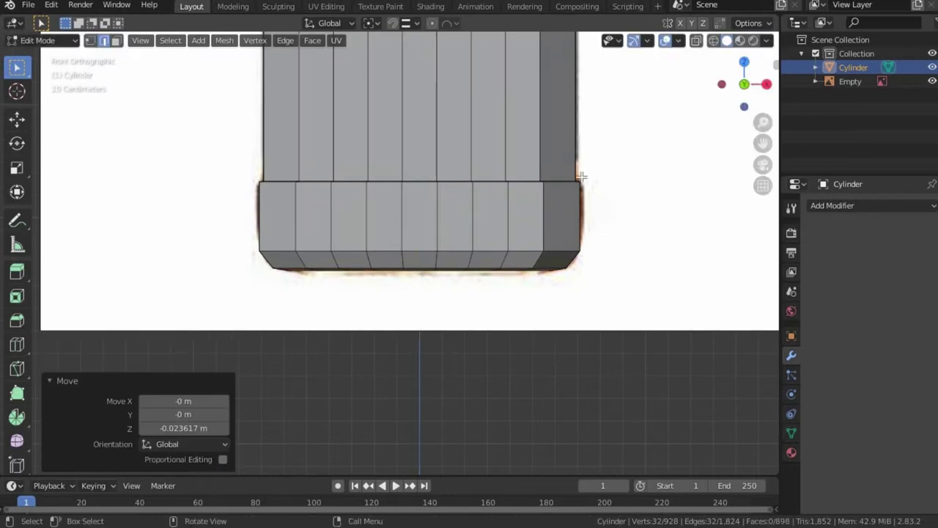
pyautogui.scroll(-3, 559, 174)
pyautogui.scroll(-2, 513, 132)
# - Select the whole bottle mesh and scale it to about 0.8 to fit the reference
pyautogui.press('a')
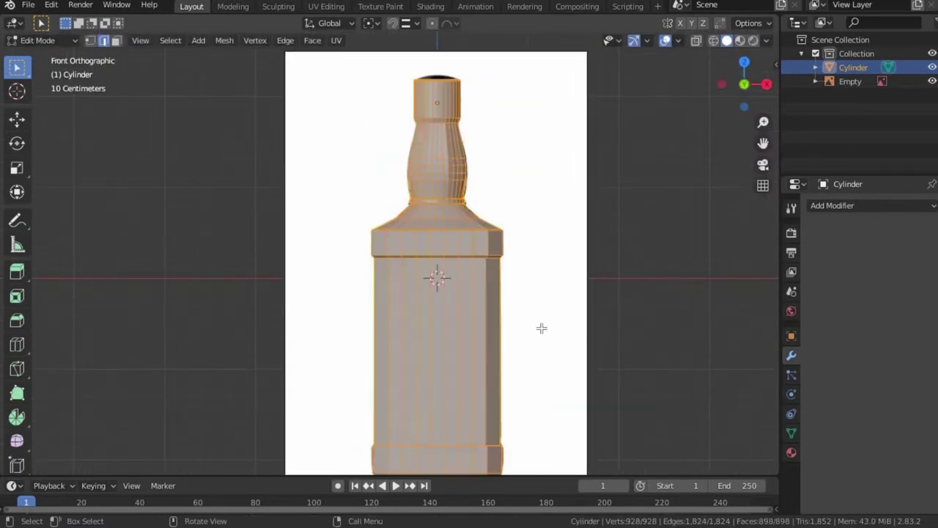
pyautogui.keyDown('shift'); pyautogui.moveTo(693, 406); pyautogui.dragTo(674, 341, button='middle'); pyautogui.keyUp('shift')
pyautogui.press('s')
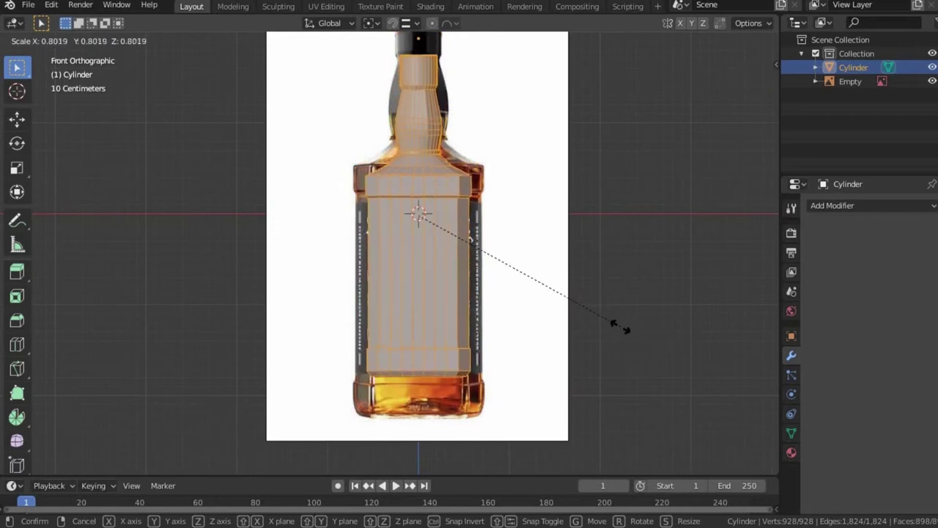
pyautogui.click(630, 337)
# - Duplicate the bottle mesh in place and scale the copy
pyautogui.hotkey('shift', 'd')
pyautogui.rightClick(645, 359)
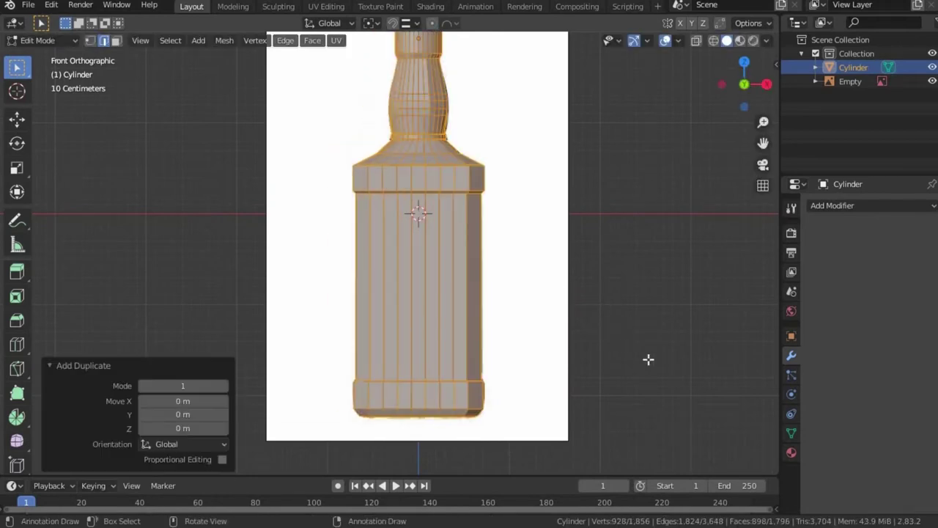
pyautogui.press('s')
pyautogui.click(596, 346)
pyautogui.scroll(3, 469, 220)
pyautogui.keyDown('shift'); pyautogui.moveTo(430, 195); pyautogui.dragTo(467, 302, button='middle'); pyautogui.keyUp('shift')
pyautogui.scroll(2, 467, 302)
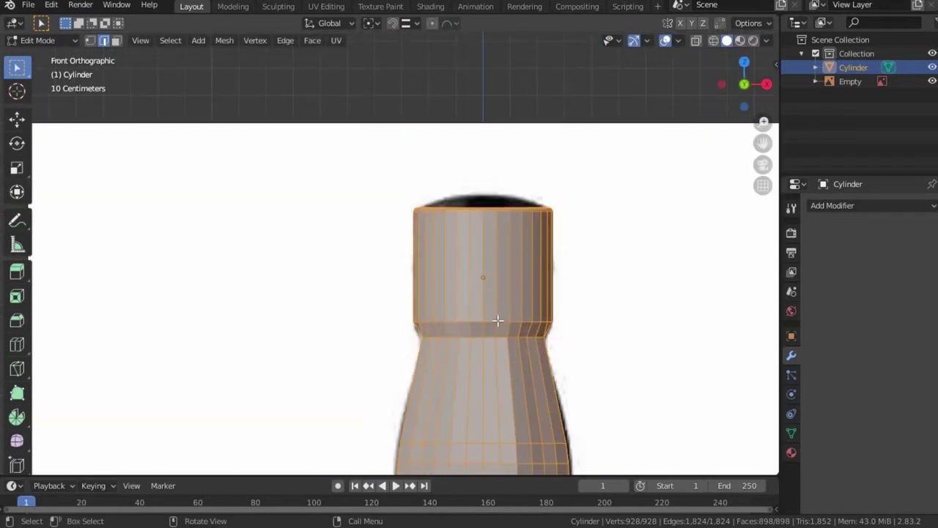
pyautogui.scroll(4, 439, 278)
# - Add a Solidify modifier with 0.11 m thickness and inspect the shell with X-ray off
pyautogui.click(876, 205)
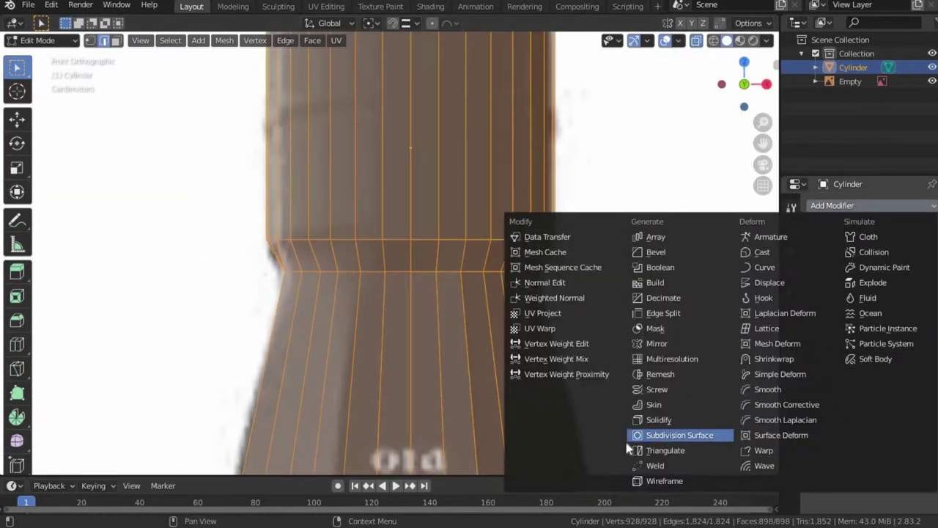
pyautogui.click(658, 419)
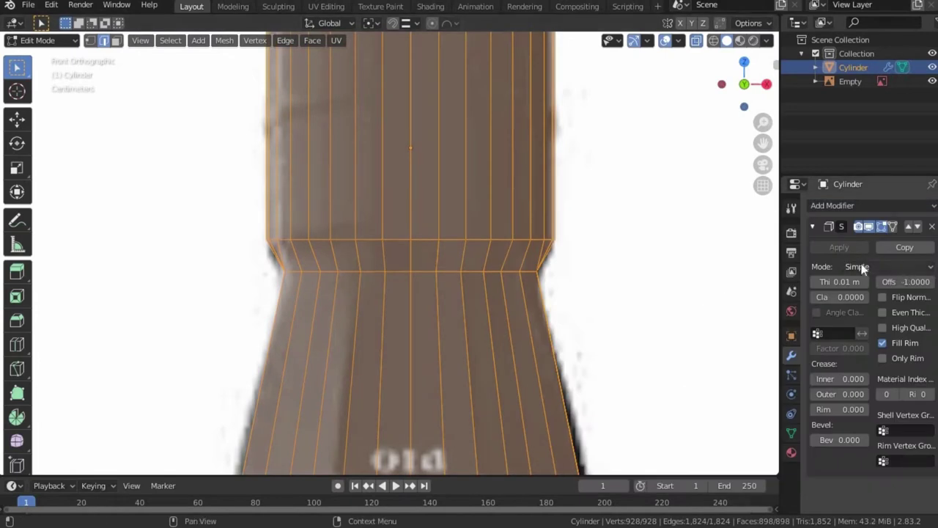
pyautogui.click(696, 41)
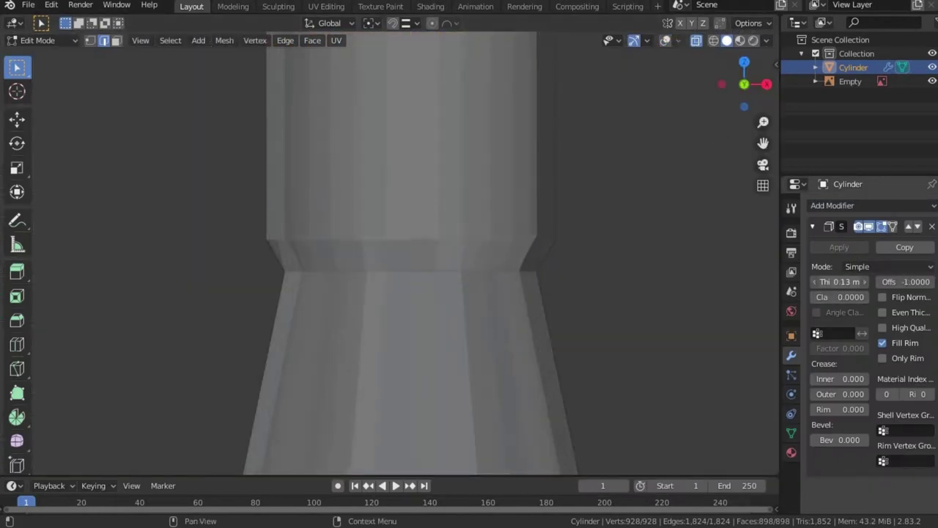
pyautogui.scroll(-3, 629, 325)
pyautogui.moveTo(594, 339); pyautogui.dragTo(603, 291, button='middle')
pyautogui.scroll(5, 603, 291)
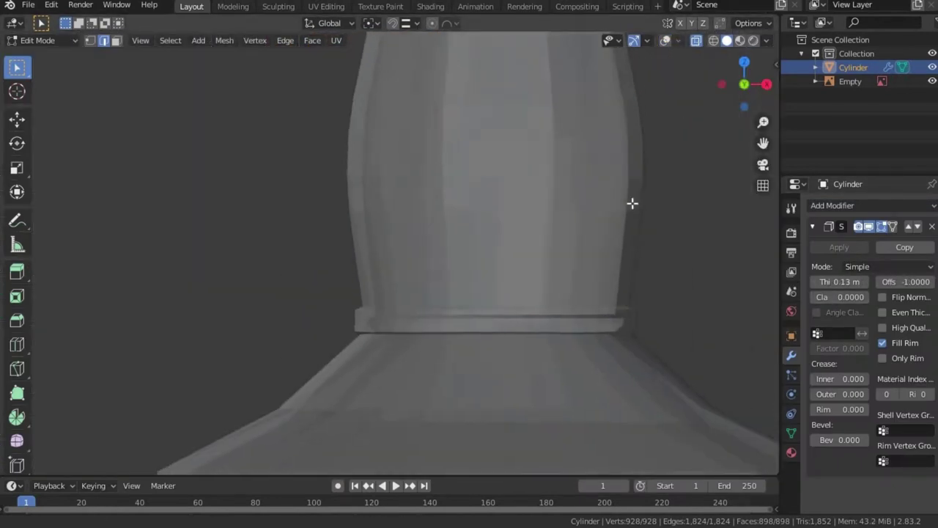
pyautogui.scroll(-3, 632, 203)
pyautogui.scroll(5, 661, 391)
pyautogui.keyDown('shift'); pyautogui.scroll(-2, 662, 392); pyautogui.keyUp('shift')
pyautogui.keyDown('shift'); pyautogui.scroll(-1, 655, 374); pyautogui.keyUp('shift')
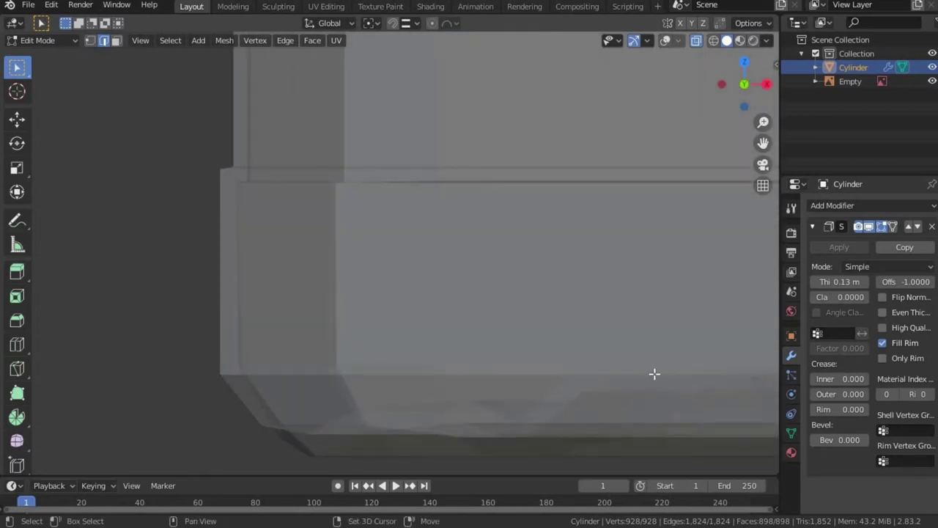
pyautogui.keyDown('shift'); pyautogui.scroll(-2, 654, 373); pyautogui.keyUp('shift')
pyautogui.moveTo(843, 281); pyautogui.dragTo(809, 270)
# - Apply the Solidify modifier in Object Mode, doubling the mesh to 1,856 vertices
pyautogui.press('Tab')
pyautogui.hotkey('ctrl', 'a')
pyautogui.press('Tab')
pyautogui.hotkey('ctrl', 'l')
# - With X-ray on, raise the inner shell's bottom faces 0.0976 m along Z, then return to Object Mode
pyautogui.click(328, 398)
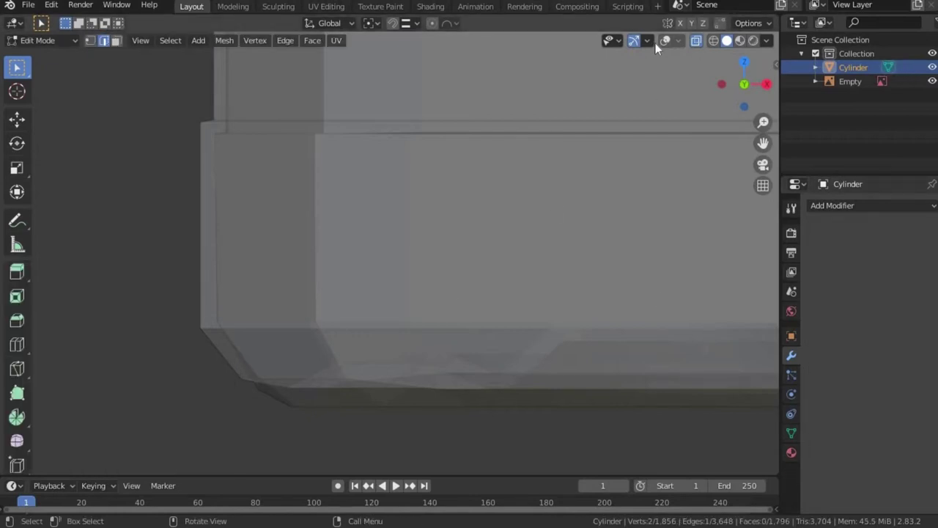
pyautogui.click(663, 41)
pyautogui.hotkey('ctrl', 'l')
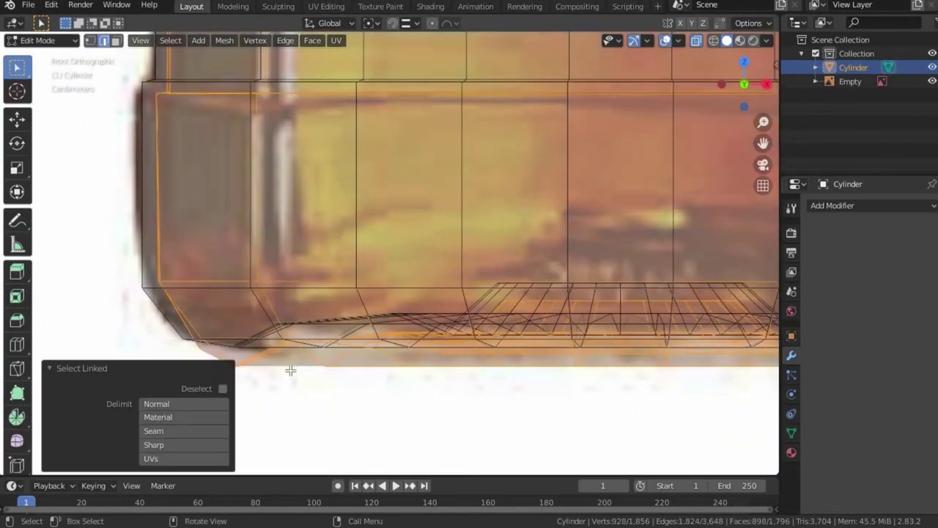
pyautogui.scroll(-2, 359, 316)
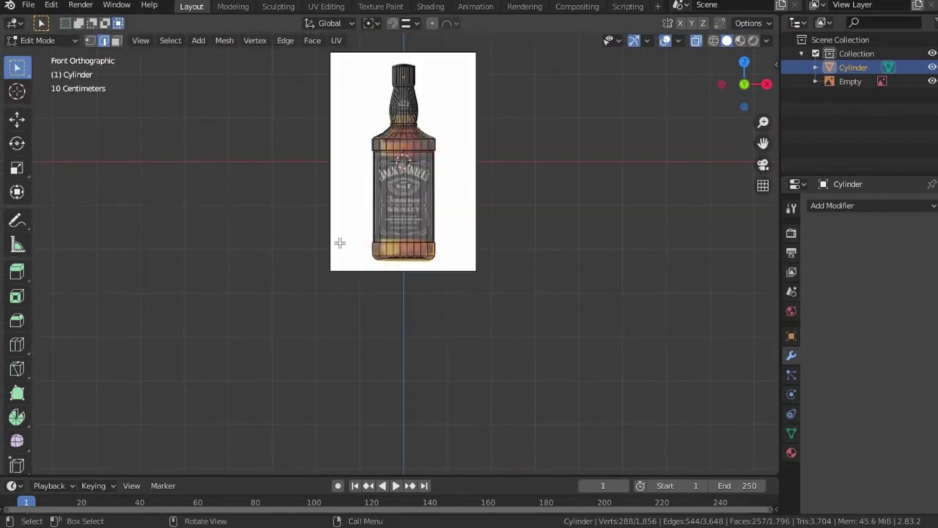
pyautogui.moveTo(339, 249); pyautogui.dragTo(440, 343)
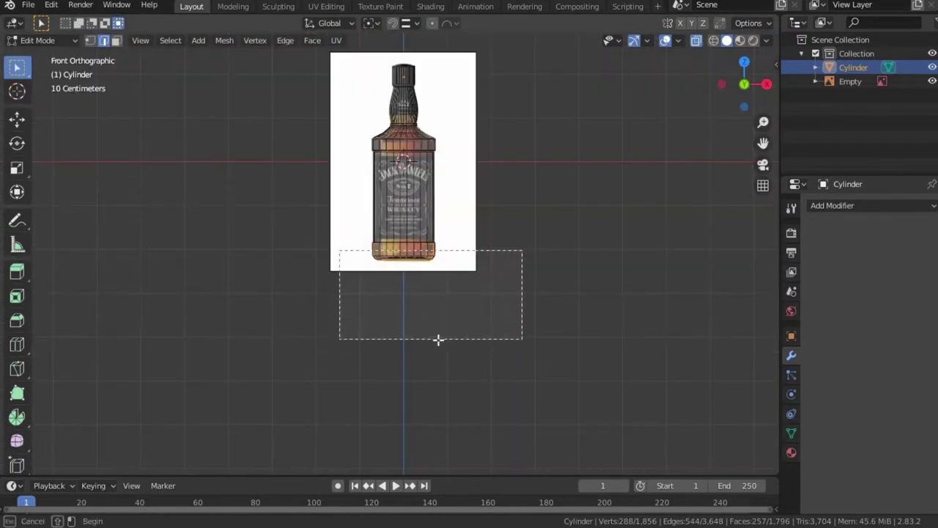
pyautogui.press('g')
pyautogui.press('z')
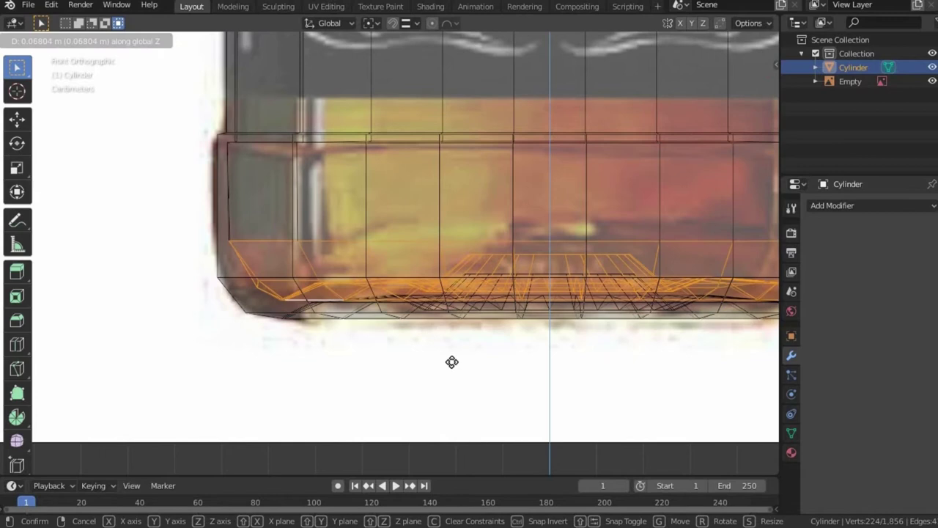
pyautogui.click(455, 347)
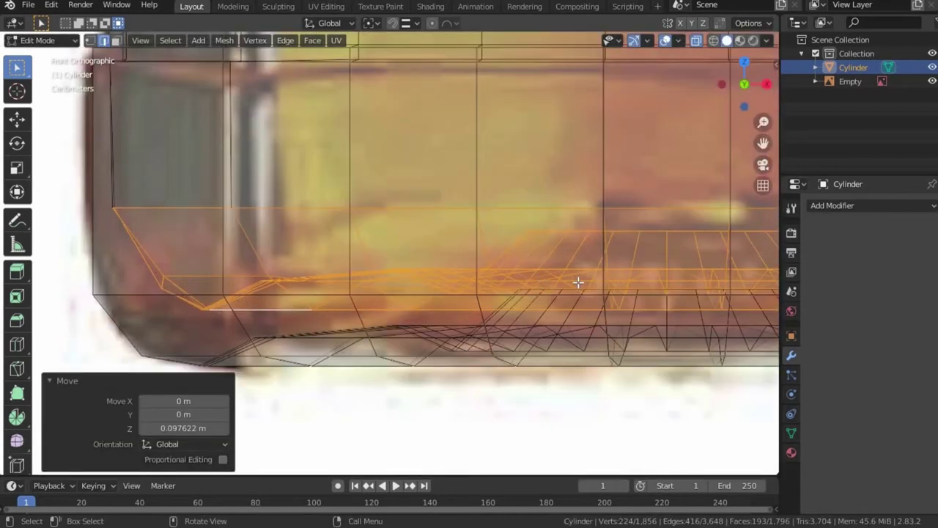
pyautogui.scroll(-5, 534, 228)
pyautogui.keyDown('shift'); pyautogui.scroll(4, 520, 96); pyautogui.keyUp('shift')
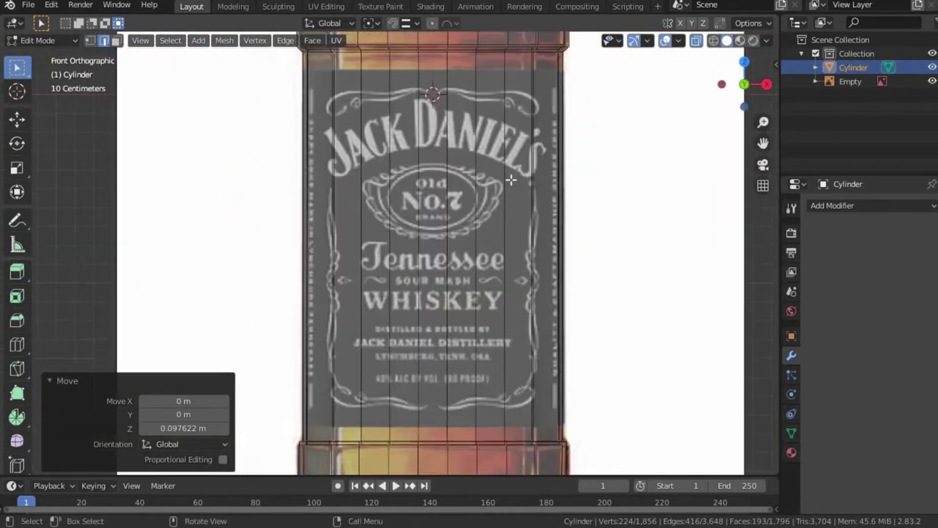
pyautogui.press('Tab')
pyautogui.click(515, 162)
# - Add a new edge loop on the bottle cylinder, slid just above its base
pyautogui.keyDown('shift'); pyautogui.scroll(1, 506, 162); pyautogui.keyUp('shift')
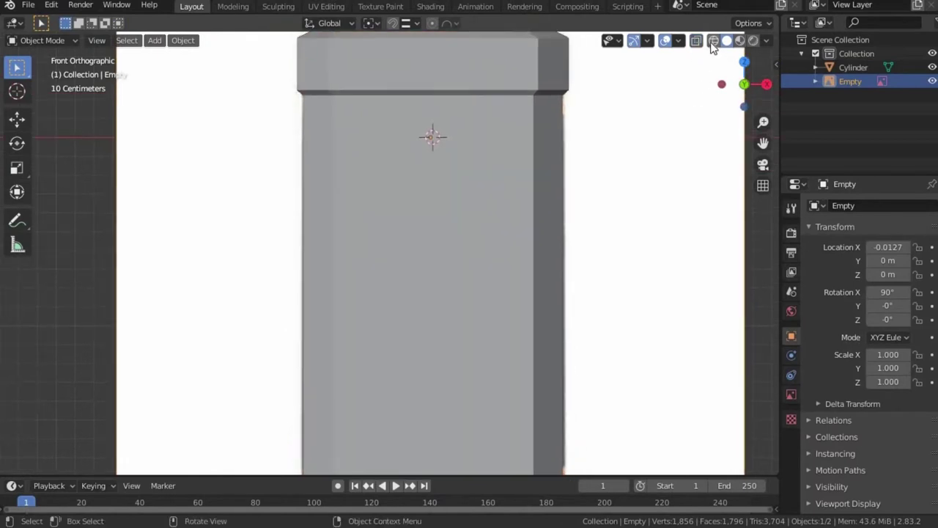
pyautogui.click(507, 139)
pyautogui.press('Tab')
pyautogui.click(506, 128)
pyautogui.click(514, 389)
pyautogui.keyDown('shift'); pyautogui.scroll(-3, 514, 461); pyautogui.keyUp('shift')
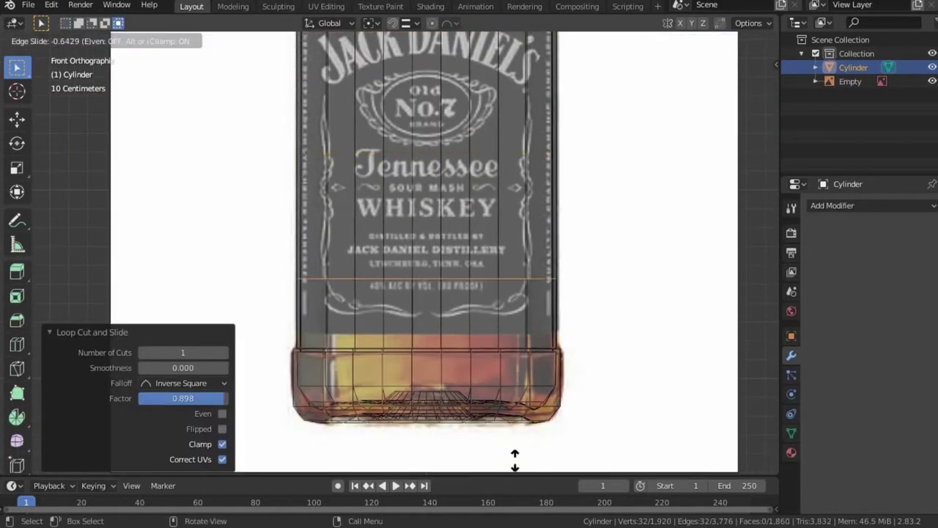
pyautogui.click(510, 73)
pyautogui.moveTo(510, 73); pyautogui.dragTo(746, 88, button='middle')
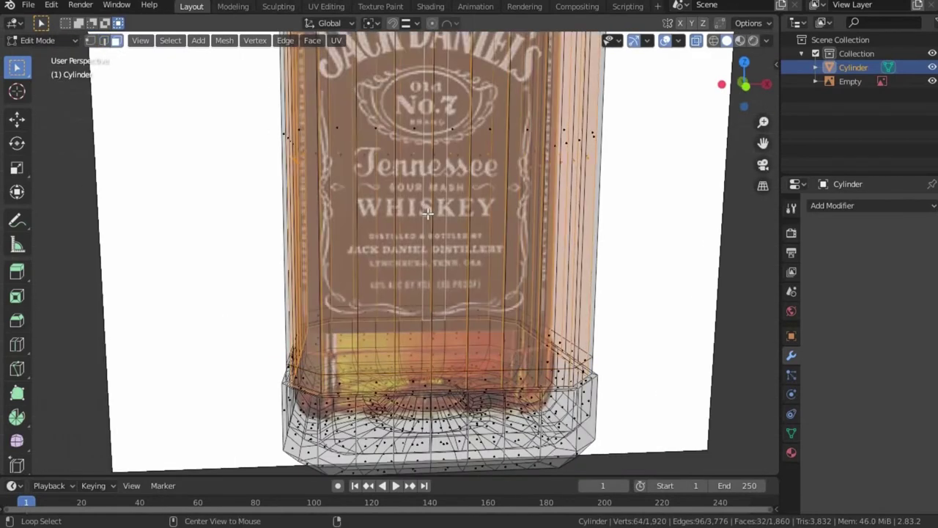
pyautogui.click(747, 87)
# - Extrude the selected band along its normals by -0.0422 m
pyautogui.scroll(-2, 272, 318)
pyautogui.scroll(-1, 374, 343)
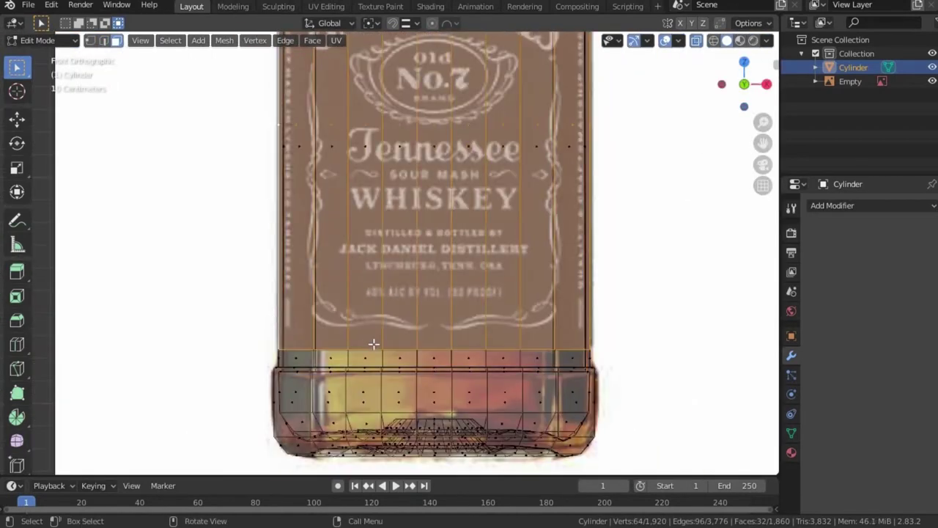
pyautogui.scroll(2, 370, 374)
pyautogui.hotkey('alt', 's')
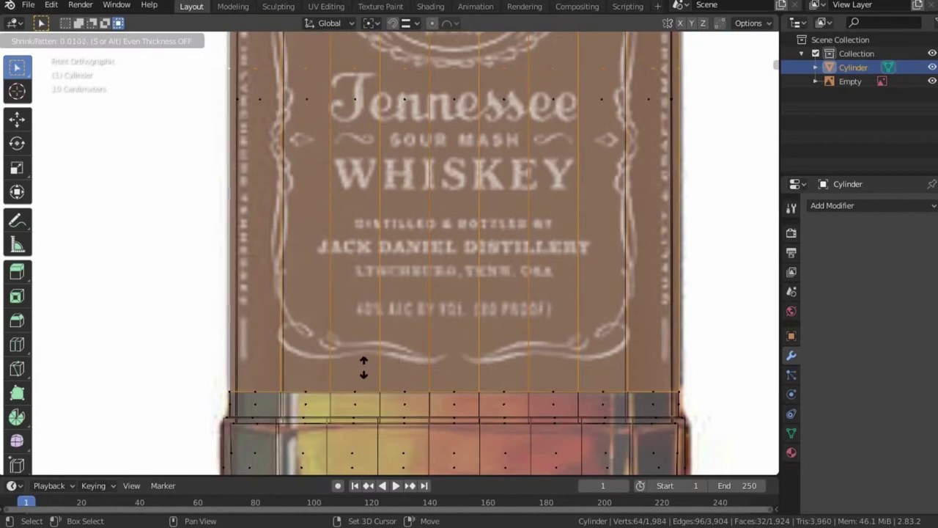
pyautogui.click(382, 313)
pyautogui.scroll(-5, 435, 100)
# - Select the face rings up the bottle body, around the neck and the top rim
pyautogui.scroll(4, 414, 222)
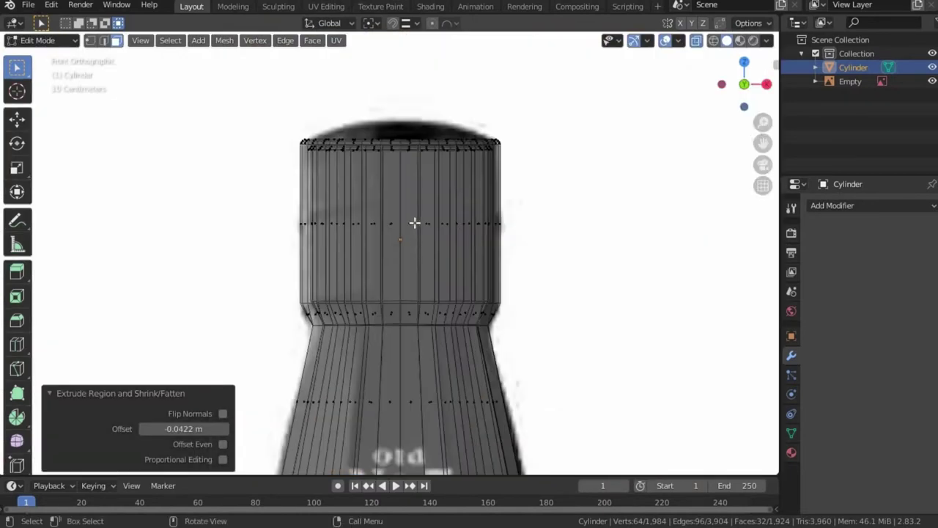
pyautogui.scroll(1, 430, 328)
pyautogui.keyDown('alt'); pyautogui.keyDown('shift'); pyautogui.click(418, 287); pyautogui.keyUp('shift'); pyautogui.keyUp('alt')
pyautogui.keyDown('alt'); pyautogui.keyDown('shift'); pyautogui.click(423, 254); pyautogui.keyUp('shift'); pyautogui.keyUp('alt')
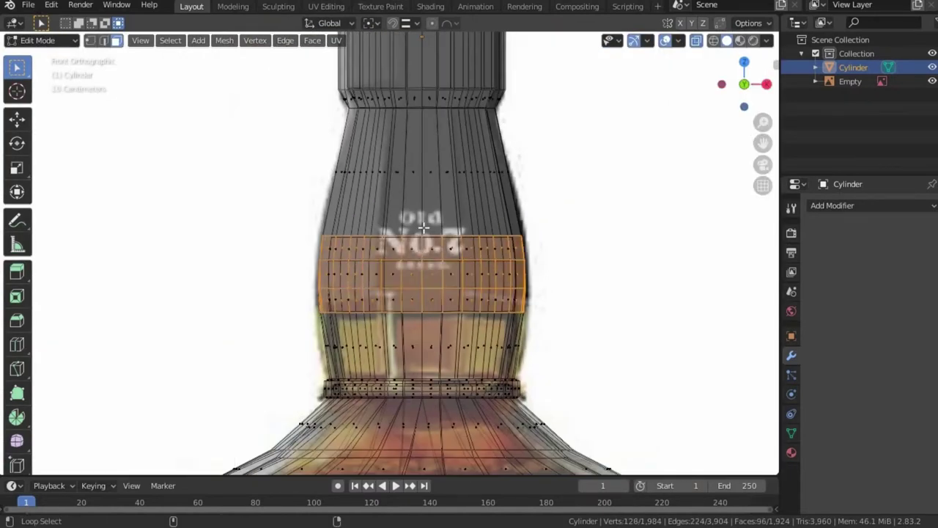
pyautogui.keyDown('alt'); pyautogui.keyDown('shift'); pyautogui.click(423, 168); pyautogui.keyUp('shift'); pyautogui.keyUp('alt')
pyautogui.keyDown('alt'); pyautogui.keyDown('shift'); pyautogui.click(424, 97); pyautogui.keyUp('shift'); pyautogui.keyUp('alt')
pyautogui.moveTo(424, 116)
pyautogui.keyDown('shift'); pyautogui.mouseDown(button='middle')
pyautogui.moveTo(410, 266)
pyautogui.moveTo(503, 225)
pyautogui.mouseUp(button='middle'); pyautogui.keyUp('shift')
pyautogui.keyDown('alt'); pyautogui.keyDown('shift'); pyautogui.click(476, 209); pyautogui.keyUp('shift'); pyautogui.keyUp('alt')
pyautogui.keyDown('alt'); pyautogui.keyDown('shift'); pyautogui.click(528, 213); pyautogui.keyUp('shift'); pyautogui.keyUp('alt')
pyautogui.keyDown('alt'); pyautogui.keyDown('shift'); pyautogui.click(613, 205); pyautogui.keyUp('shift'); pyautogui.keyUp('alt')
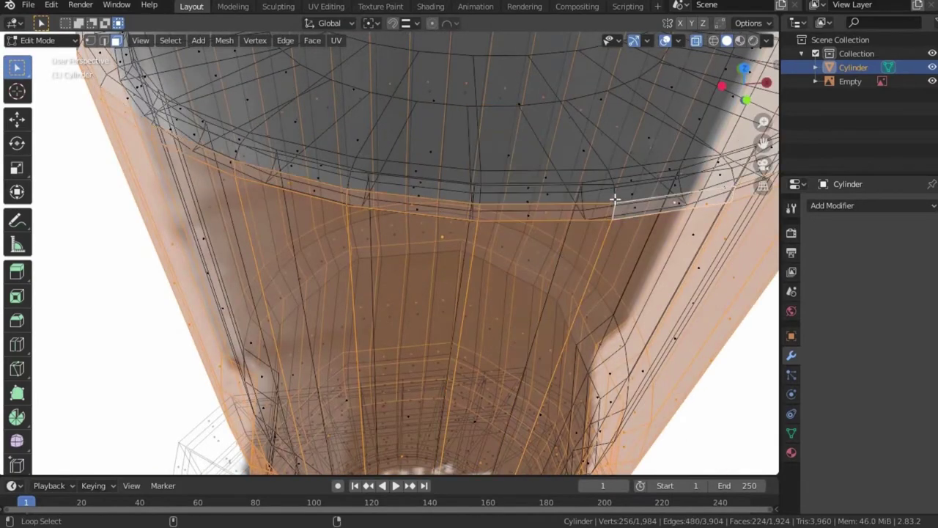
pyautogui.keyDown('alt'); pyautogui.keyDown('shift'); pyautogui.click(613, 196); pyautogui.keyUp('shift'); pyautogui.keyUp('alt')
pyautogui.keyDown('alt'); pyautogui.keyDown('shift'); pyautogui.click(608, 177); pyautogui.keyUp('shift'); pyautogui.keyUp('alt')
# - Try a bevel on the selected rings, cancel it, and switch to Solid shading
pyautogui.press('KP_1')
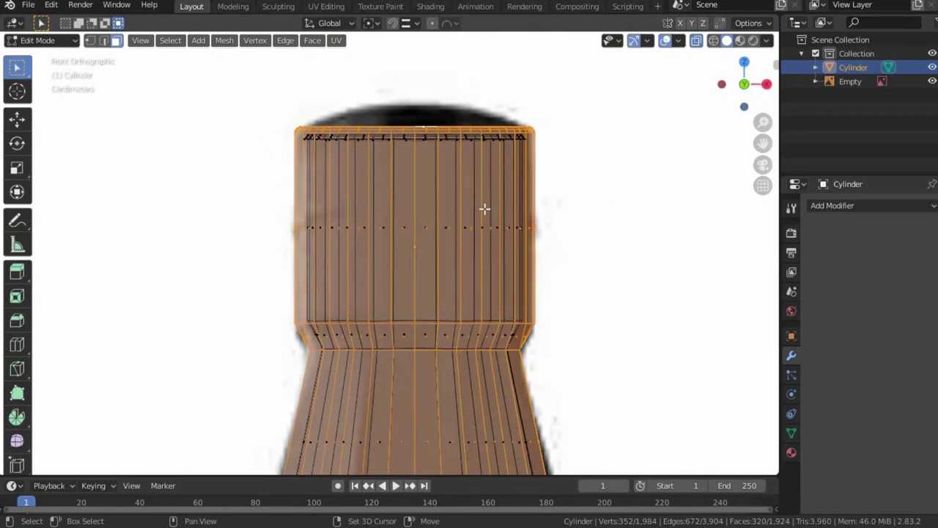
pyautogui.keyDown('shift'); pyautogui.scroll(-5, 592, 305); pyautogui.keyUp('shift')
pyautogui.hotkey('ctrl', 'b')
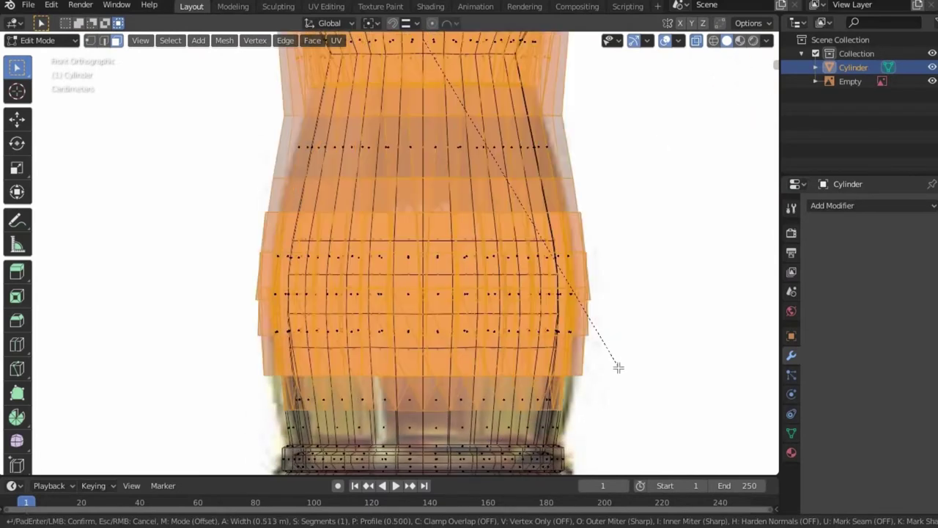
pyautogui.rightClick(615, 373)
pyautogui.moveTo(559, 226)
pyautogui.mouseDown(button='middle')
pyautogui.moveTo(555, 391)
pyautogui.moveTo(623, 207)
pyautogui.mouseUp(button='middle')
pyautogui.click(731, 41)
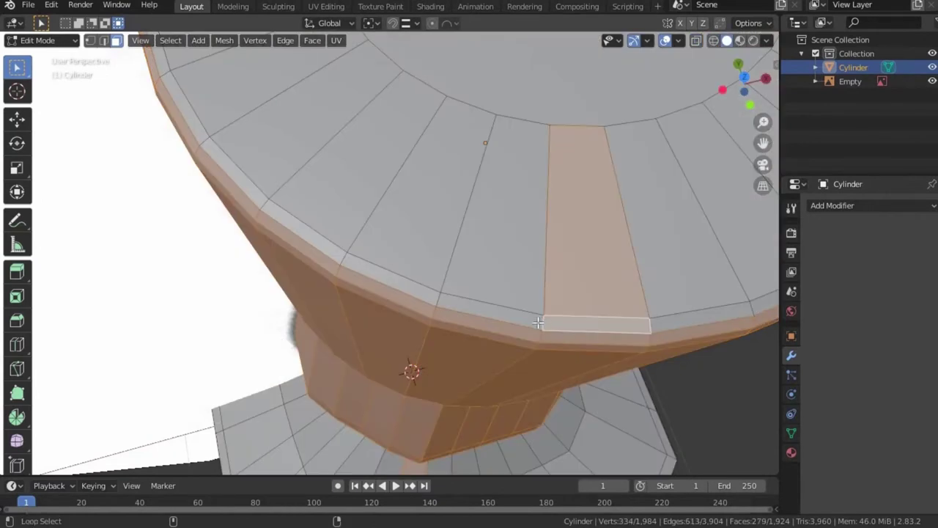
# - Select the rim's face ring and shrink the faces inward along normals by -0.0511 m
pyautogui.keyDown('alt'); pyautogui.click(553, 118); pyautogui.keyUp('alt')
pyautogui.moveTo(553, 118); pyautogui.dragTo(557, 242, button='middle')
pyautogui.press('KP_1')
pyautogui.hotkey('alt', 's')
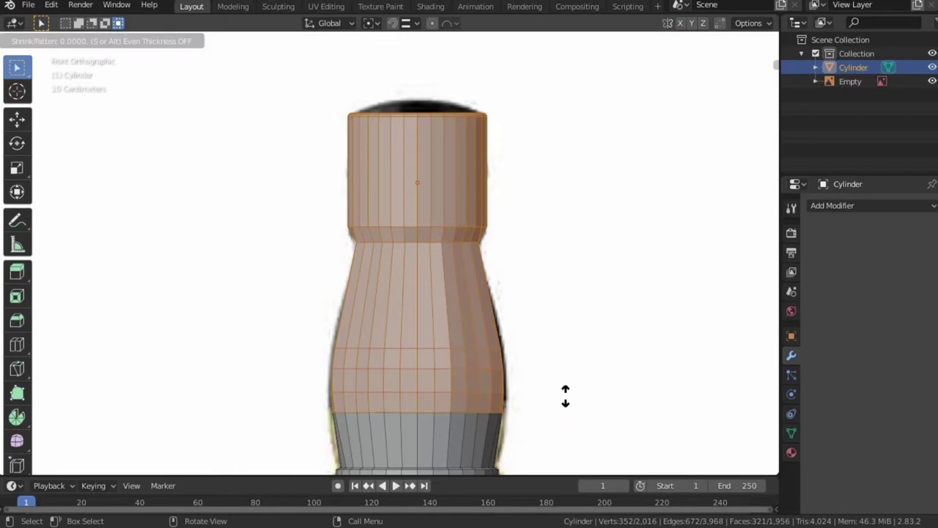
pyautogui.click(565, 388)
# - Add a Subdivision Surface modifier to the bottle
pyautogui.scroll(-5, 565, 388)
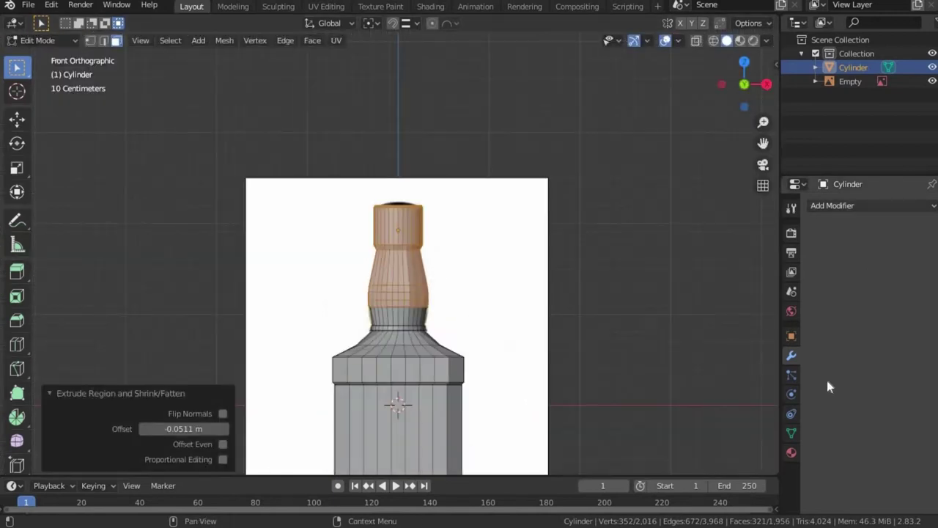
pyautogui.click(843, 205)
pyautogui.click(645, 438)
pyautogui.scroll(8, 476, 286)
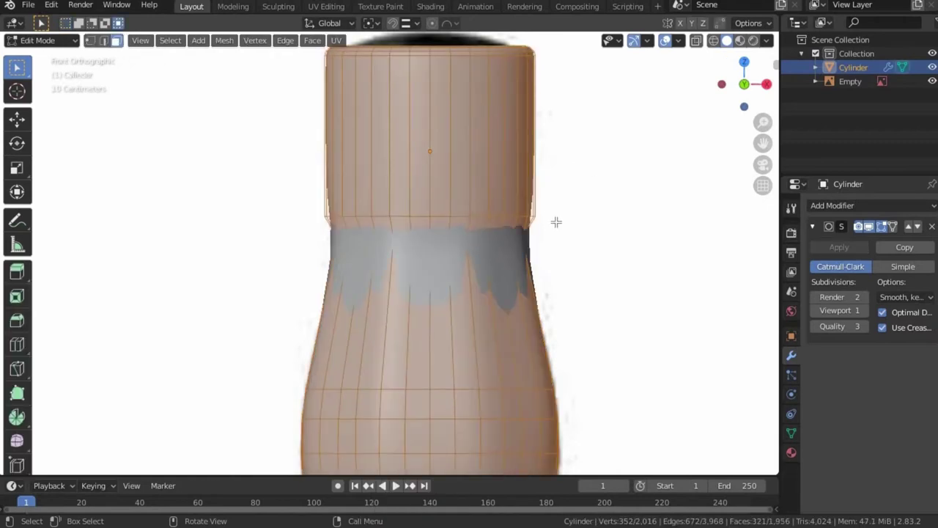
# - Cut two edge loops at the cap–neck joint and shrink the second very slightly
pyautogui.keyDown('shift'); pyautogui.moveTo(556, 222); pyautogui.dragTo(529, 274, button='middle'); pyautogui.keyUp('shift')
pyautogui.click(480, 344)
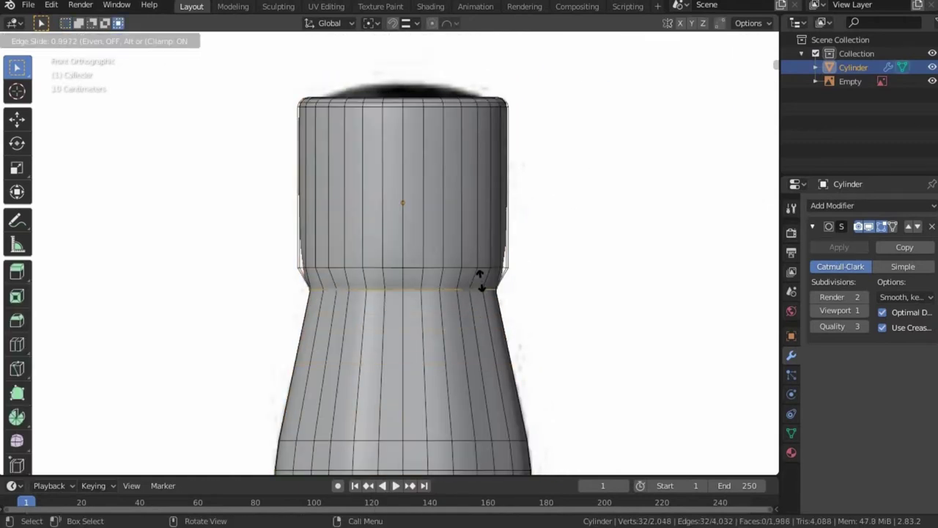
pyautogui.click(480, 285)
pyautogui.hotkey('alt', 'z')
pyautogui.scroll(2, 490, 271)
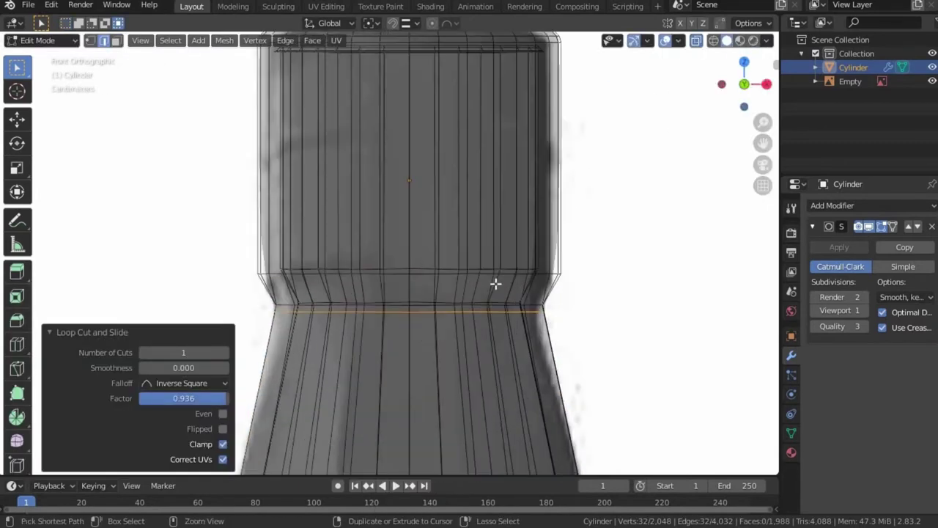
pyautogui.keyDown('alt'); pyautogui.click(283, 302); pyautogui.keyUp('alt')
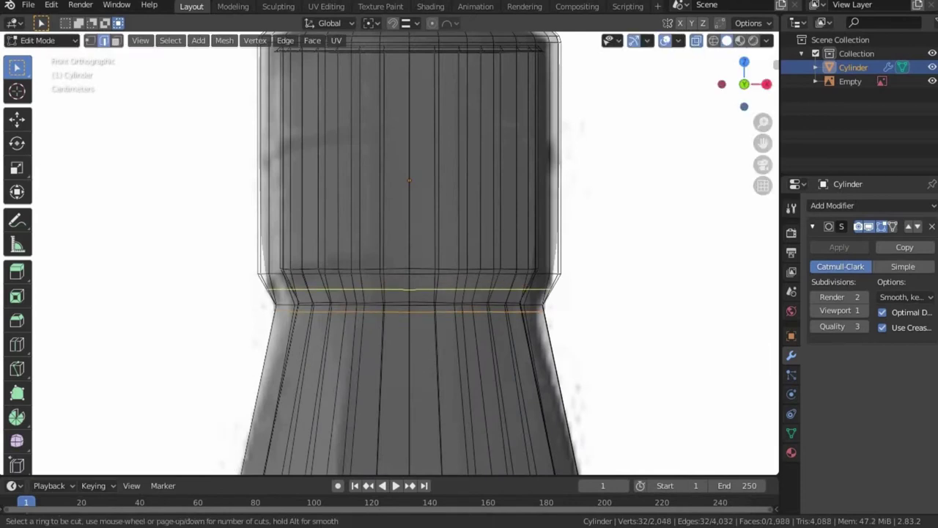
pyautogui.click(248, 285)
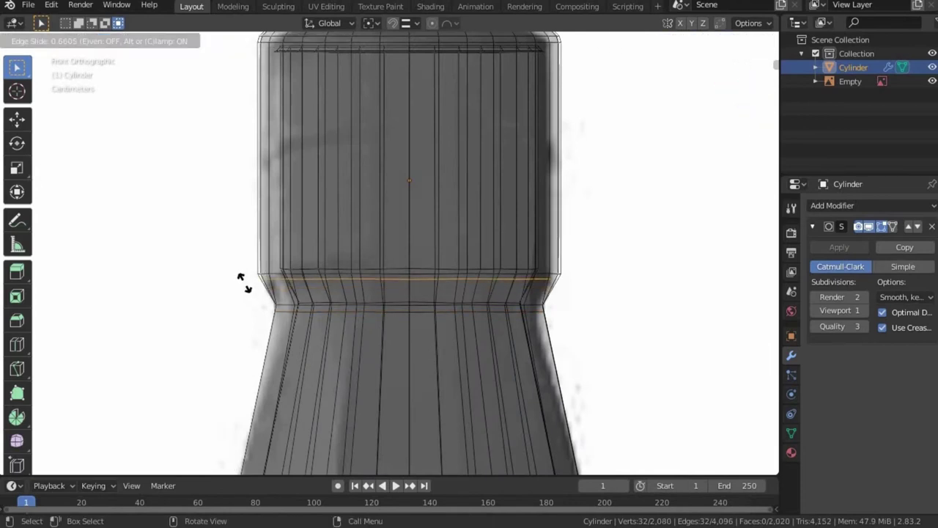
pyautogui.click(241, 283)
pyautogui.press('s')
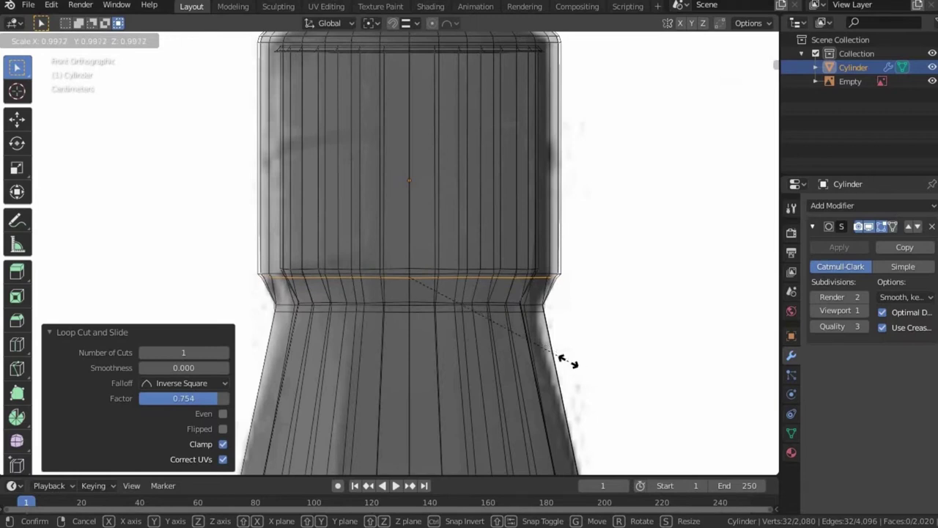
pyautogui.click(564, 359)
# - Hide one connected shell of the mesh to inspect inside, then turn X-ray off
pyautogui.hotkey('ctrl', 'l')
pyautogui.press('h')
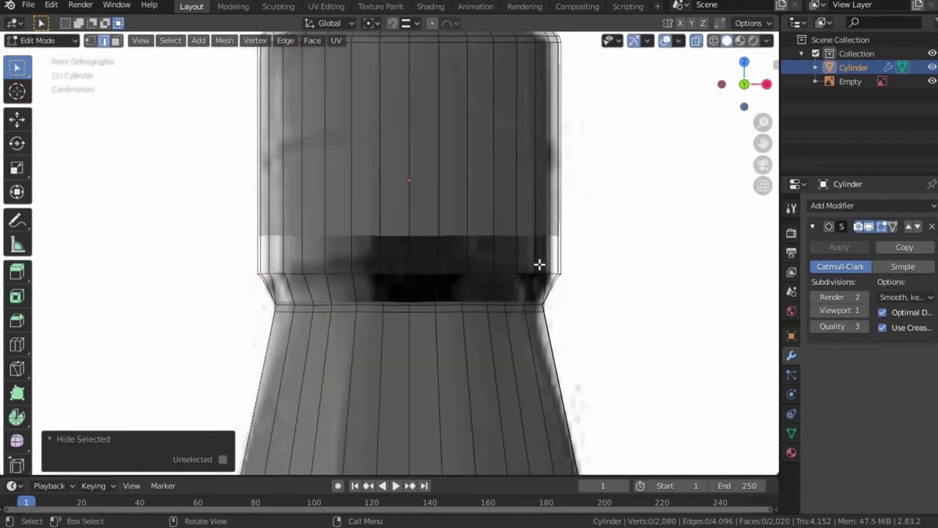
pyautogui.click(696, 41)
pyautogui.click(695, 41)
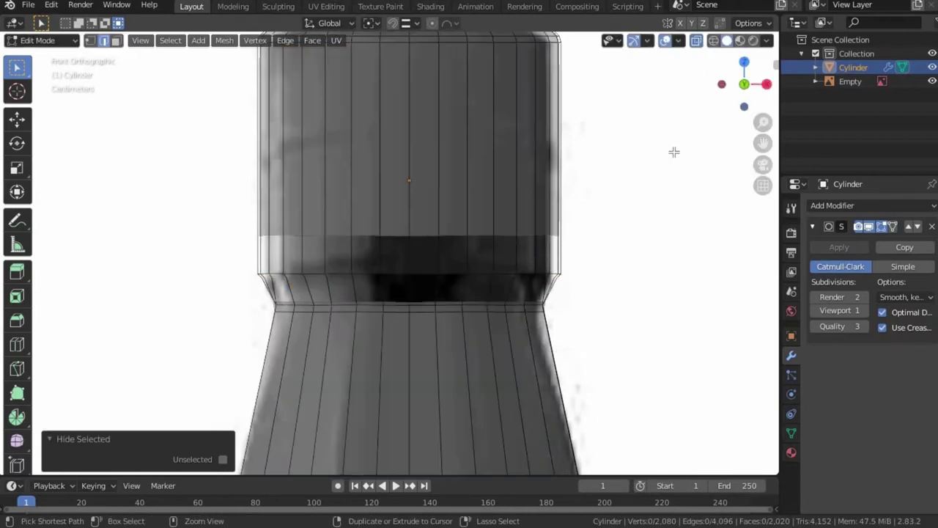
pyautogui.hotkey('ctrl', 'z')
pyautogui.keyDown('alt'); pyautogui.click(459, 277); pyautogui.keyUp('alt')
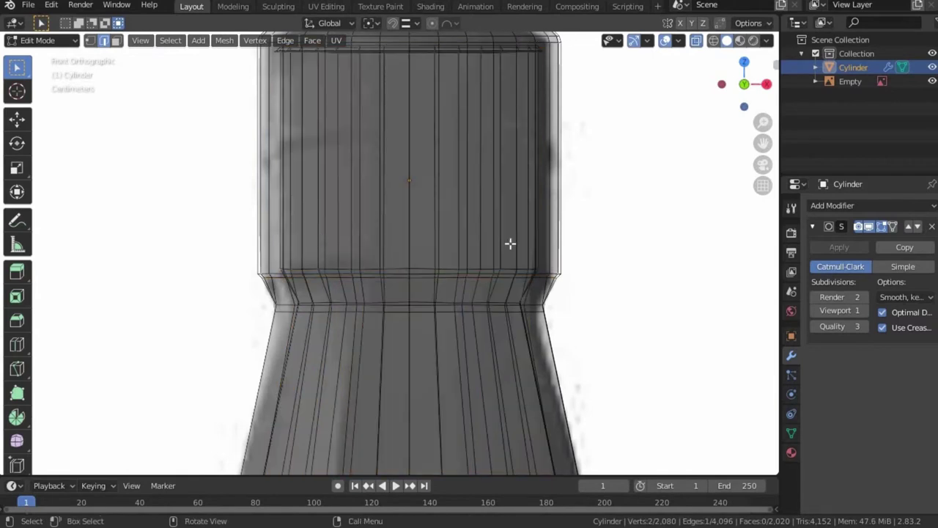
pyautogui.hotkey('ctrl', 'l')
pyautogui.press('h')
pyautogui.hotkey('ctrl', 'z')
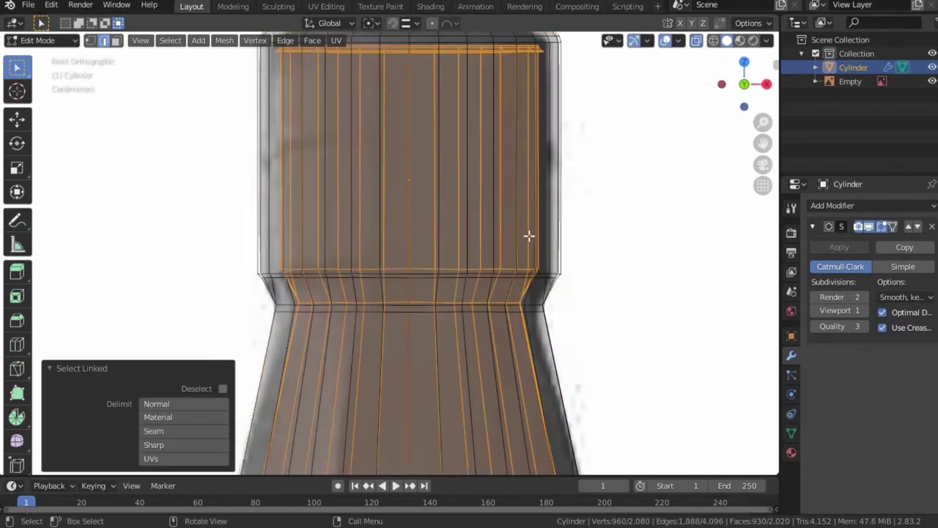
pyautogui.press('h')
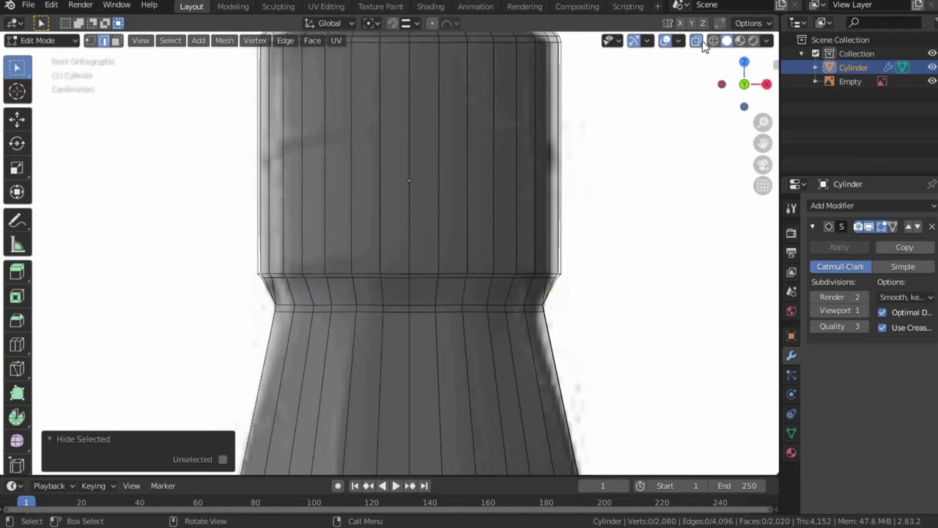
pyautogui.click(696, 41)
pyautogui.scroll(2, 327, 269)
# - Add two loop cuts across the neck's narrow band and the top of its bulge
pyautogui.hotkey('ctrl', 'r')
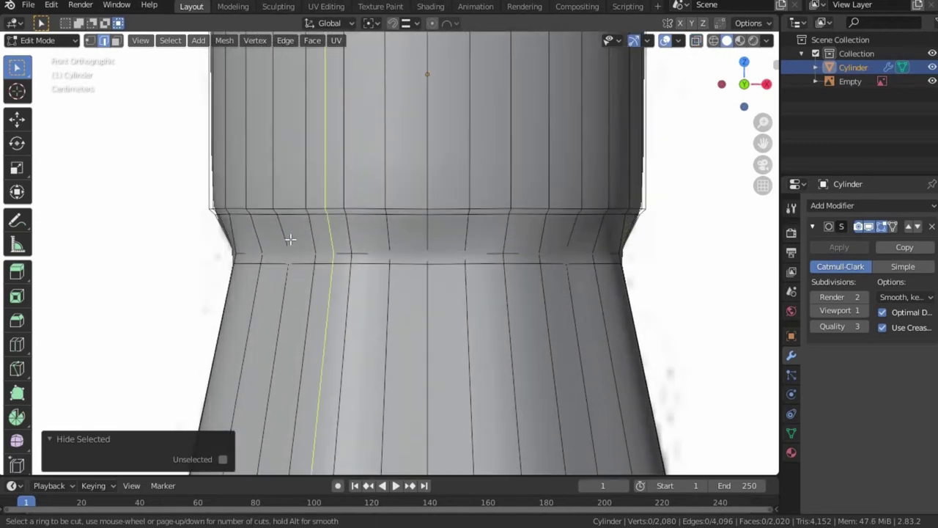
pyautogui.click(284, 232)
pyautogui.click(284, 232)
pyautogui.scroll(-3, 285, 232)
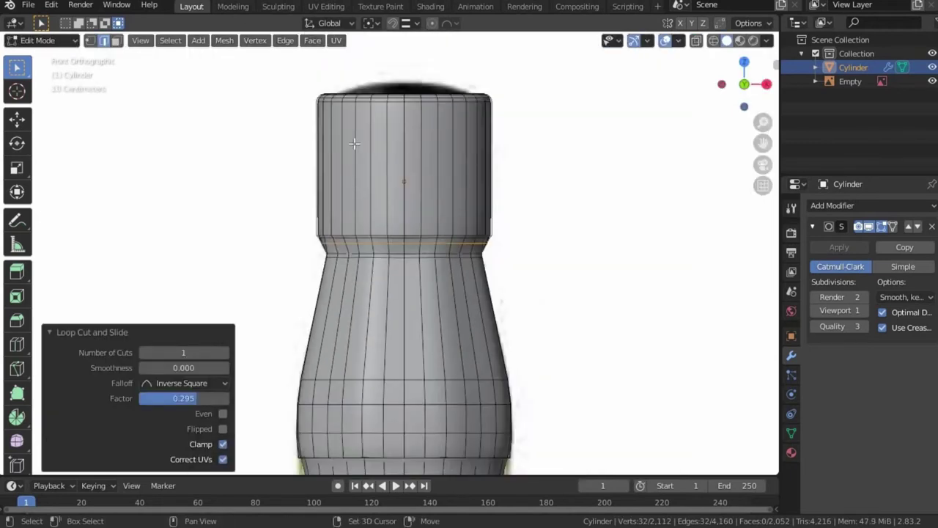
pyautogui.scroll(3, 318, 233)
pyautogui.hotkey('ctrl', 'r')
pyautogui.click(318, 233)
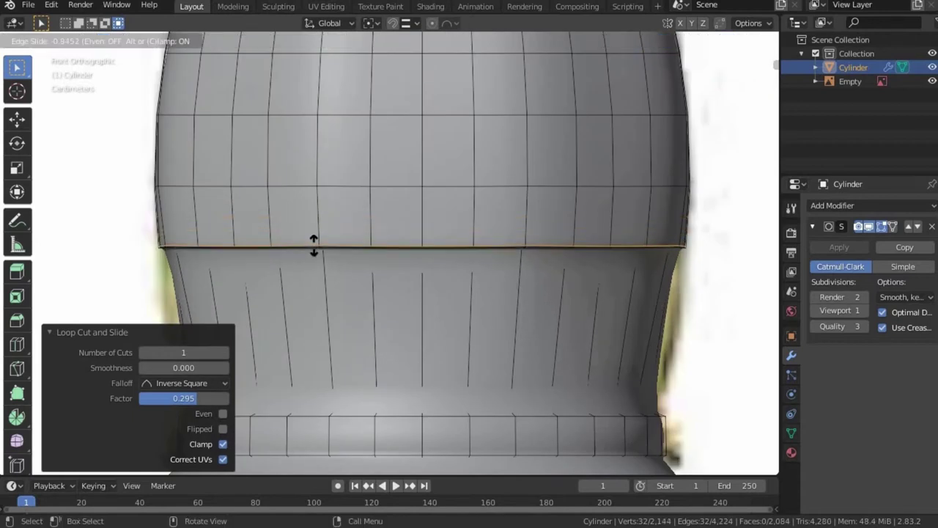
pyautogui.click(312, 242)
pyautogui.moveTo(312, 242); pyautogui.dragTo(142, 171, button='middle')
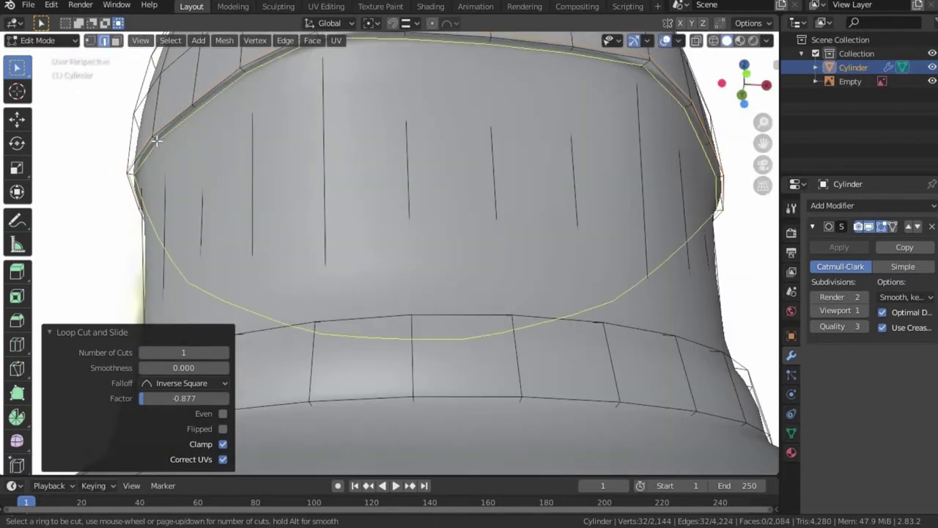
# - Add three support loops just below the bottle's upper rim
pyautogui.click(156, 139)
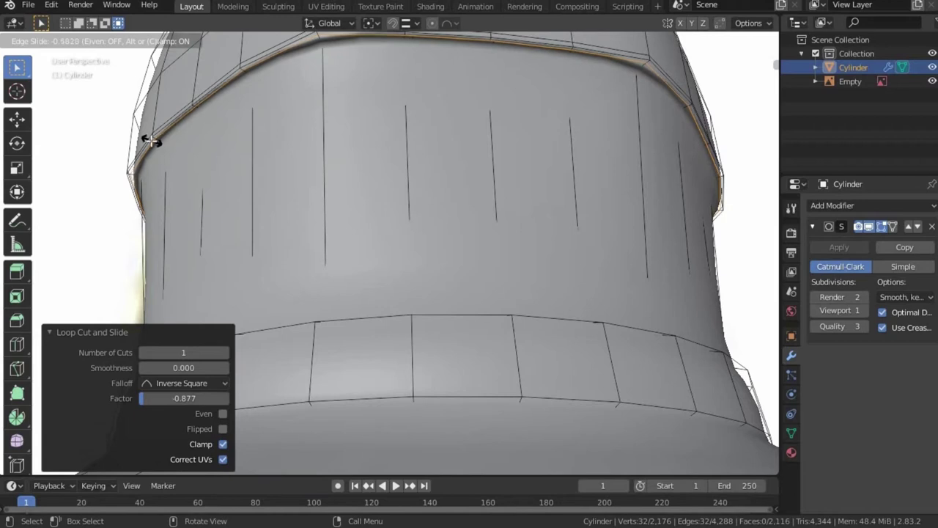
pyautogui.click(151, 141)
pyautogui.hotkey('ctrl', 'r')
pyautogui.click(159, 141)
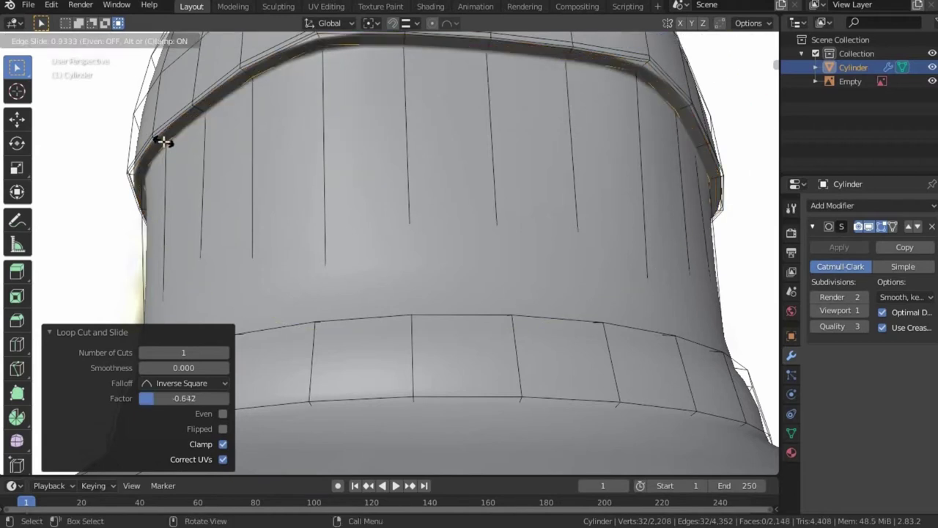
pyautogui.click(163, 142)
pyautogui.hotkey('ctrl', 'r')
pyautogui.click(163, 125)
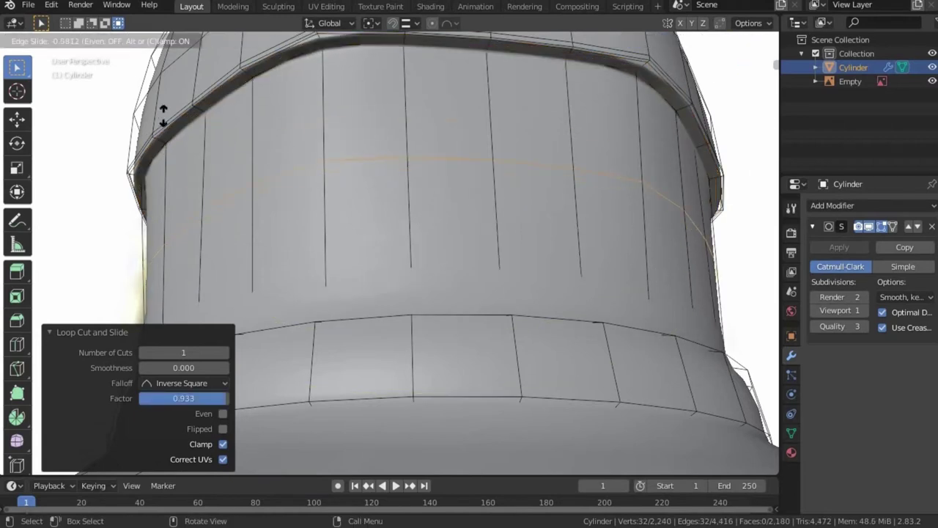
pyautogui.click(437, 88)
pyautogui.press('KP_7')
pyautogui.press('KP_1')
pyautogui.scroll(3, 444, 212)
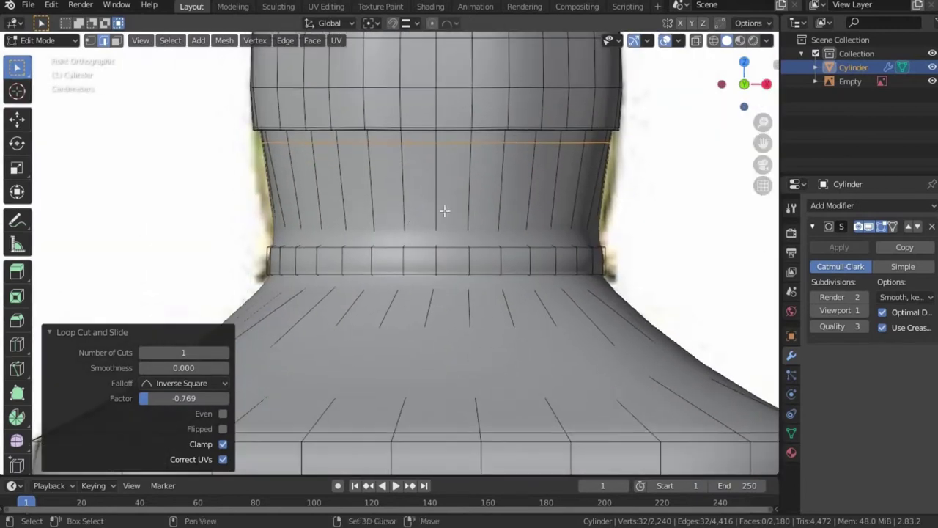
# - Add loops along the ring band and widen its middle loop to 1.009
pyautogui.hotkey('ctrl', 'r')
pyautogui.click(415, 227)
pyautogui.click(421, 284)
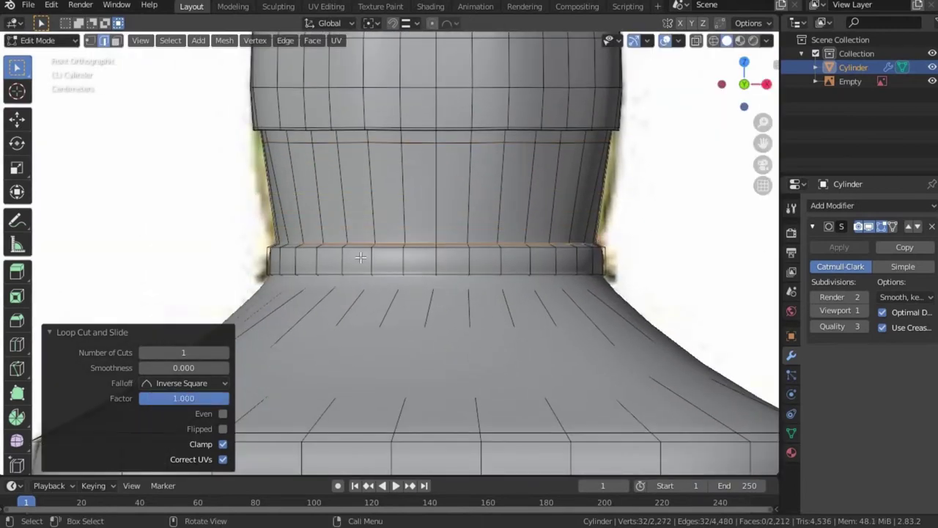
pyautogui.click(365, 301)
pyautogui.press('s')
pyautogui.click(320, 292)
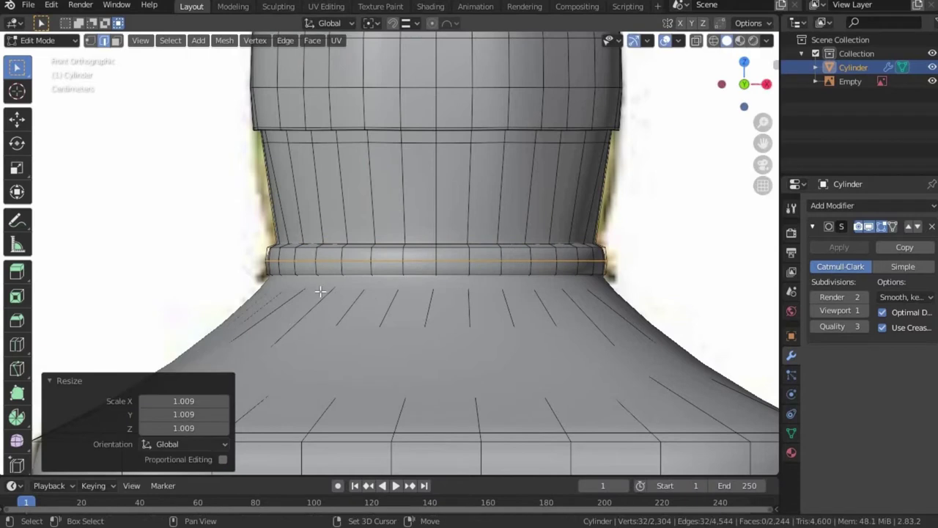
pyautogui.click(326, 301)
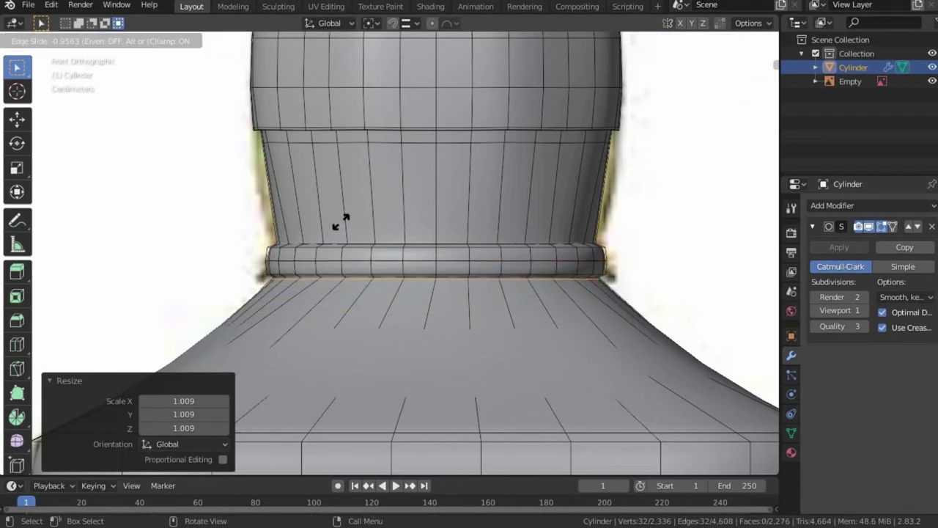
# - Confirm the ring band's lower loop and return to opaque solid shading
pyautogui.click(341, 222)
pyautogui.scroll(-3, 341, 222)
pyautogui.scroll(-2, 341, 222)
pyautogui.scroll(2, 410, 220)
pyautogui.scroll(2, 513, 147)
pyautogui.click(712, 40)
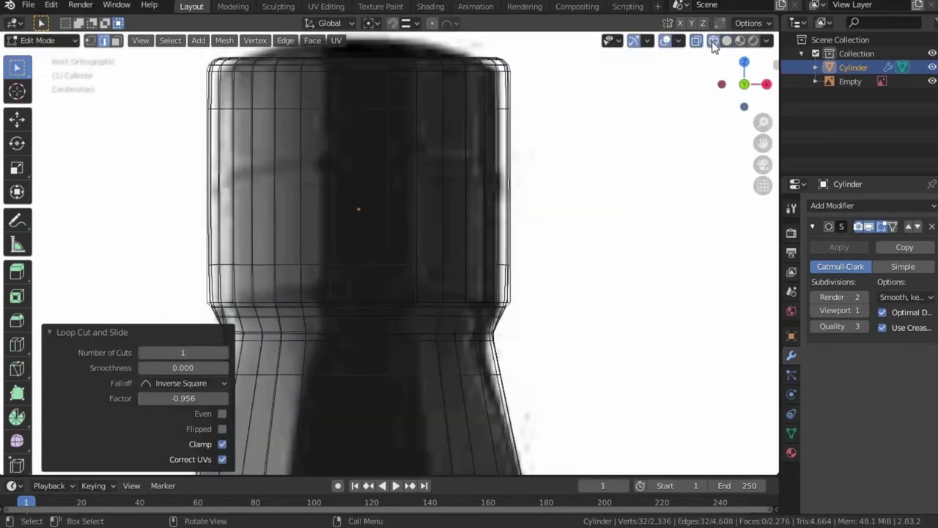
pyautogui.click(725, 41)
# - Add a loop around the cap, bevel it 0.0304 m into a strip, and extrude it outward
pyautogui.click(325, 189)
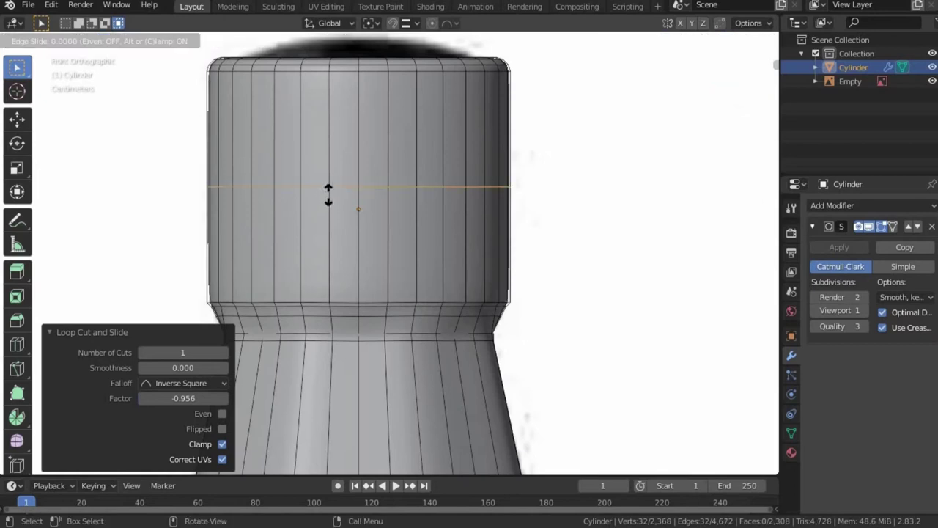
pyautogui.click(513, 188)
pyautogui.hotkey('alt', 'z')
pyautogui.hotkey('ctrl', 'b')
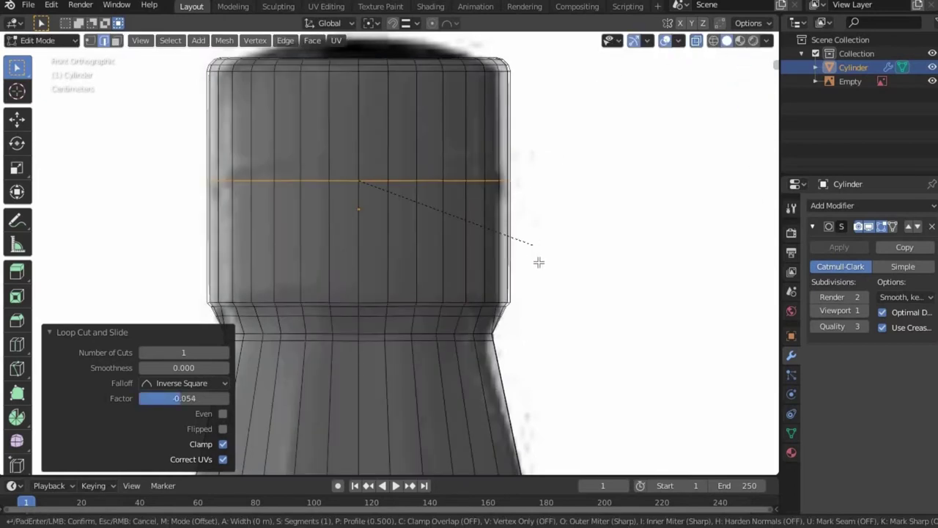
pyautogui.click(562, 294)
pyautogui.hotkey('alt', 'e')
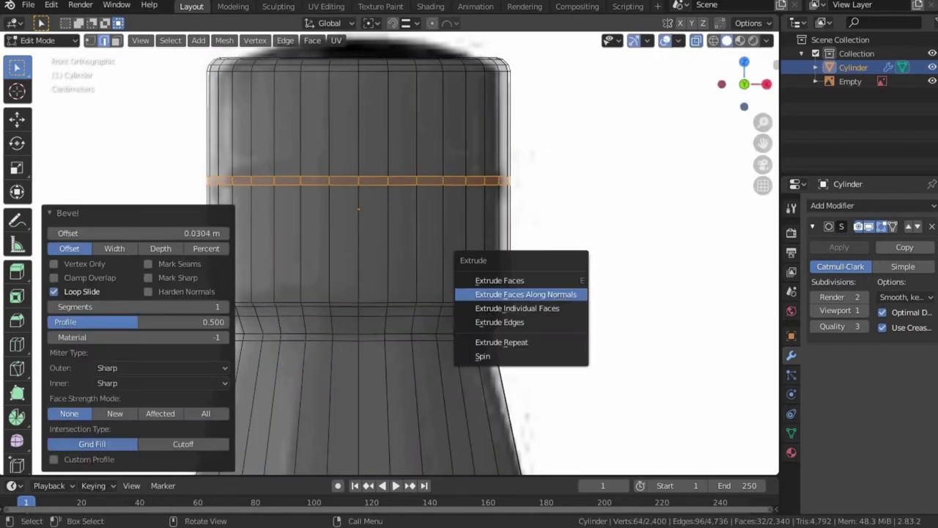
pyautogui.click(560, 293)
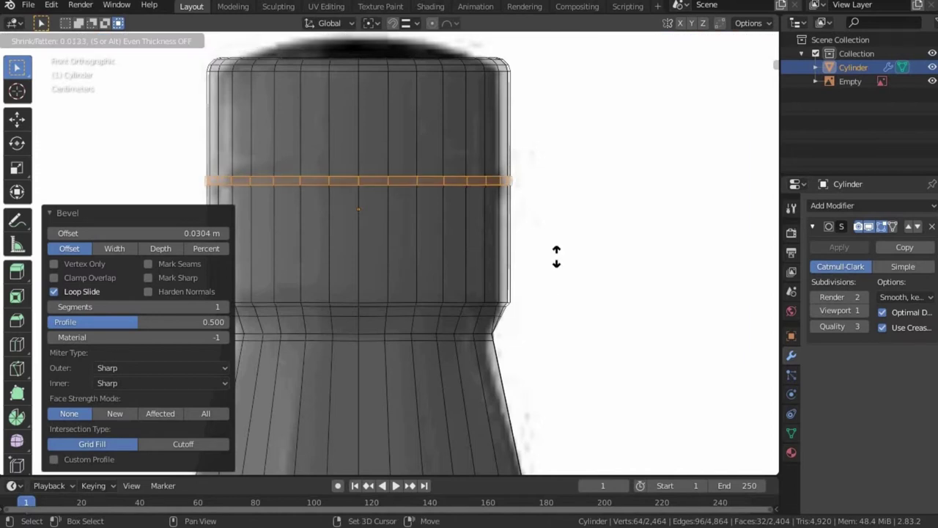
pyautogui.click(550, 212)
# - Cut a centred loop through the raised ring and scale it outward to 1.013
pyautogui.hotkey('ctrl', 'r')
pyautogui.click(444, 180)
pyautogui.rightClick(502, 303)
pyautogui.press('s')
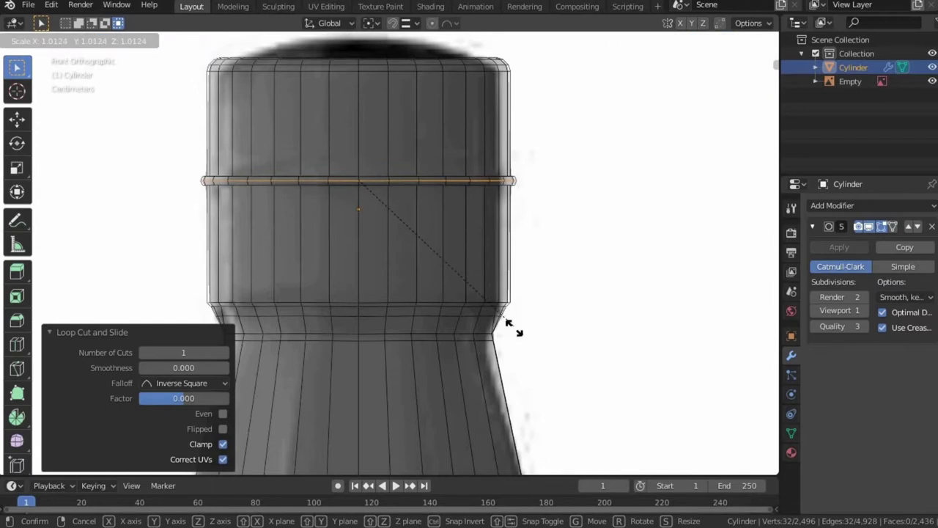
pyautogui.click(510, 324)
pyautogui.scroll(2, 541, 118)
# - Add an edge loop slid just below the raised ring band
pyautogui.hotkey('ctrl', 'r')
pyautogui.click(544, 140)
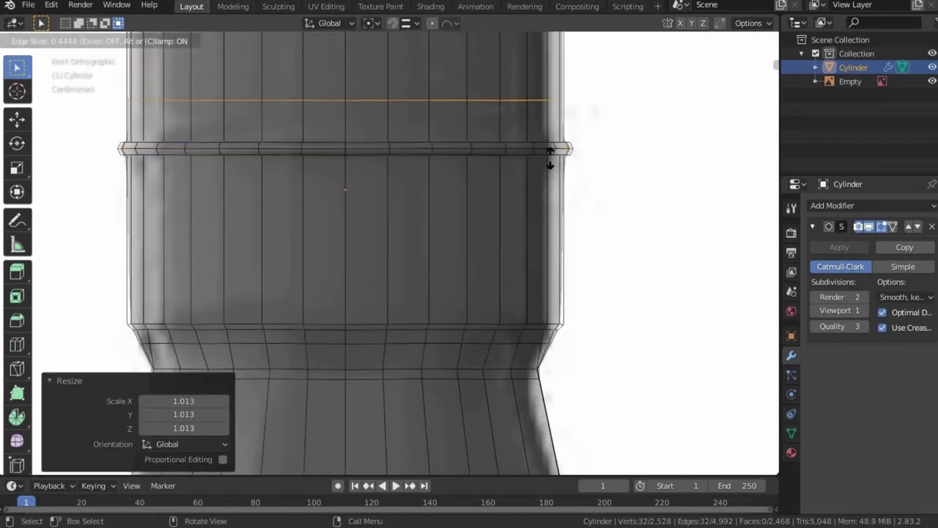
pyautogui.click(550, 156)
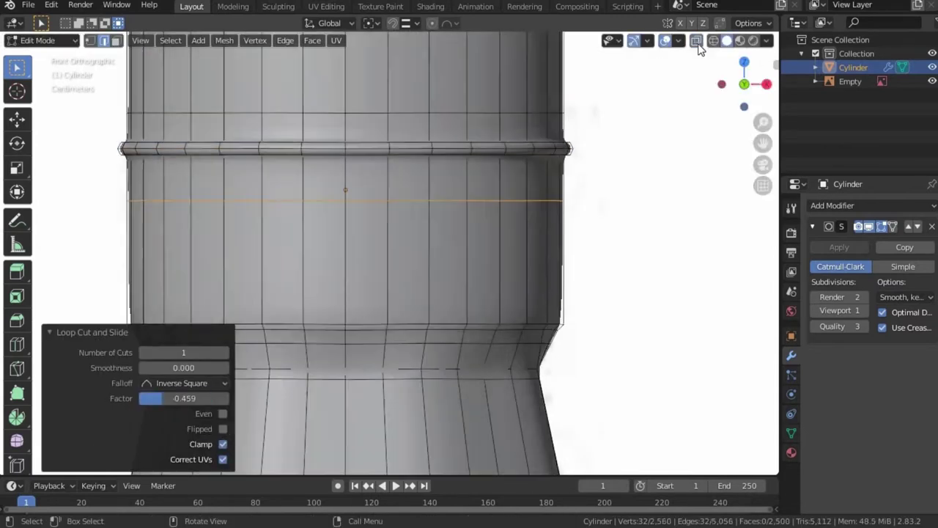
pyautogui.scroll(-5, 598, 135)
pyautogui.scroll(5, 618, 179)
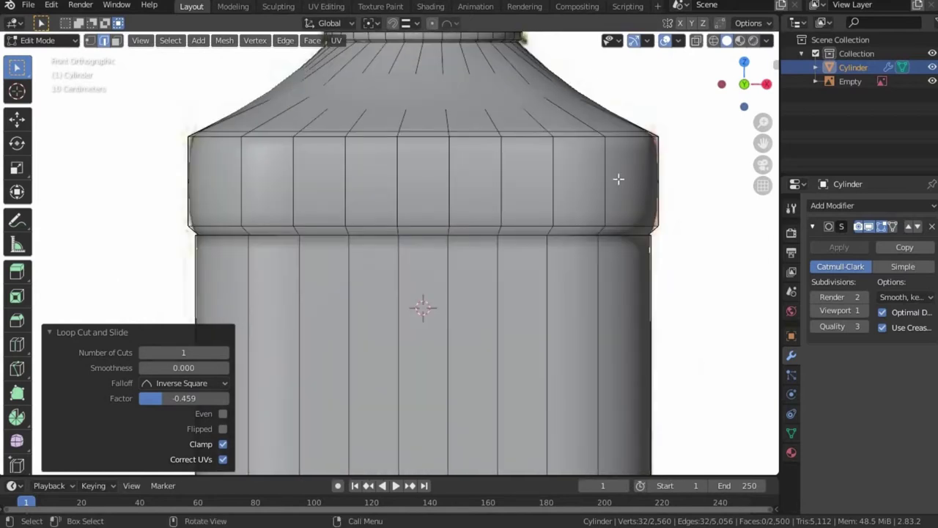
# - Bevel the loop under the shoulder block with two segments, 0.0366 m wide
pyautogui.keyDown('alt'); pyautogui.click(204, 140); pyautogui.keyUp('alt')
pyautogui.hotkey('ctrl', 'b')
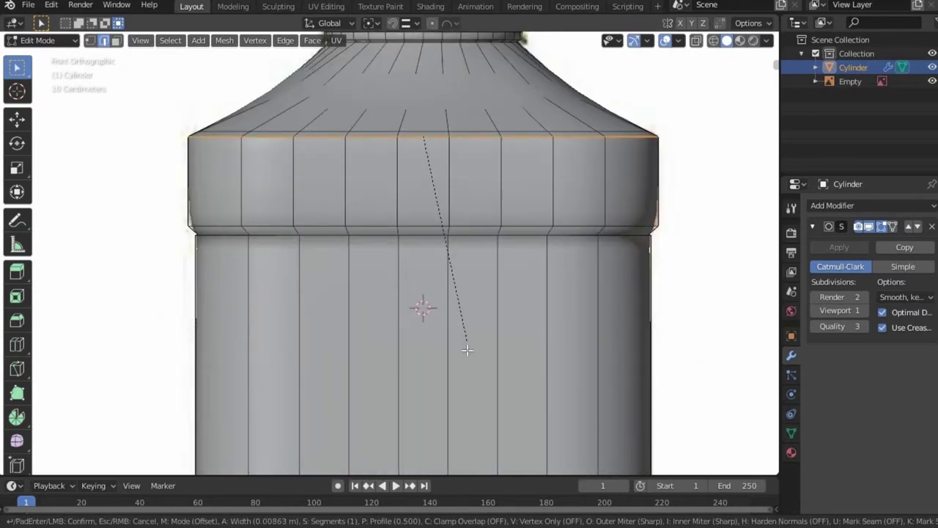
pyautogui.click(389, 309)
pyautogui.hotkey('ctrl', 'z')
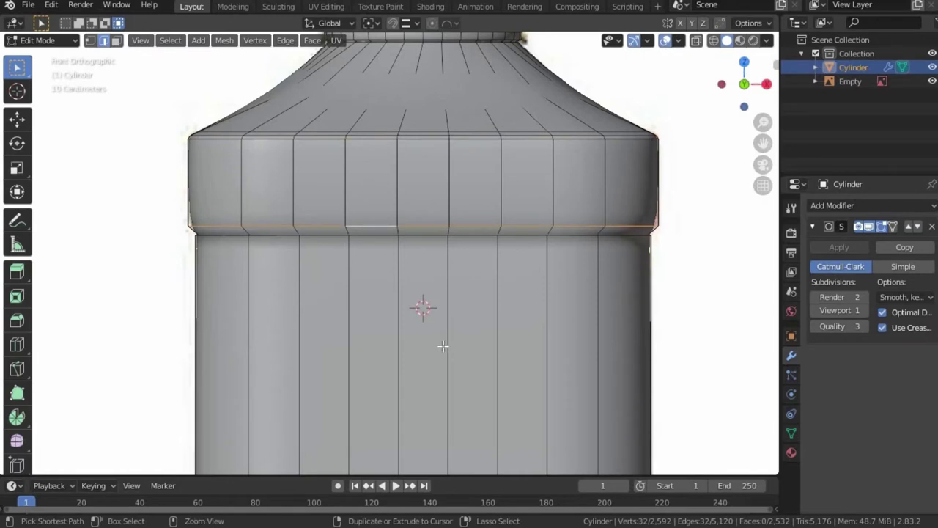
pyautogui.hotkey('ctrl', 'b')
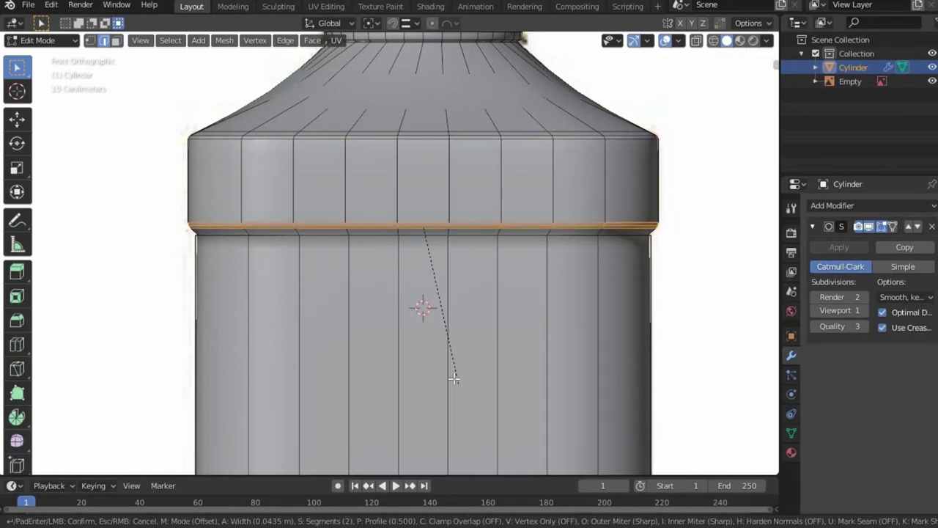
pyautogui.click(454, 379)
pyautogui.keyDown('shift'); pyautogui.moveTo(342, 274); pyautogui.dragTo(410, 200, button='middle'); pyautogui.keyUp('shift')
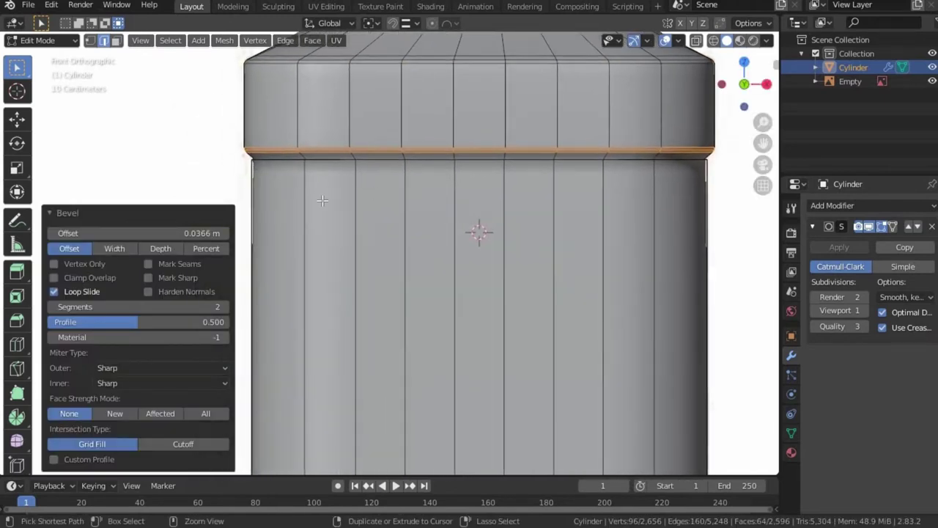
pyautogui.scroll(2, 464, 230)
pyautogui.scroll(3, 348, 234)
pyautogui.scroll(2, 335, 205)
# - Add three supporting loop cuts tight alongside the bevel
pyautogui.hotkey('ctrl', 'r')
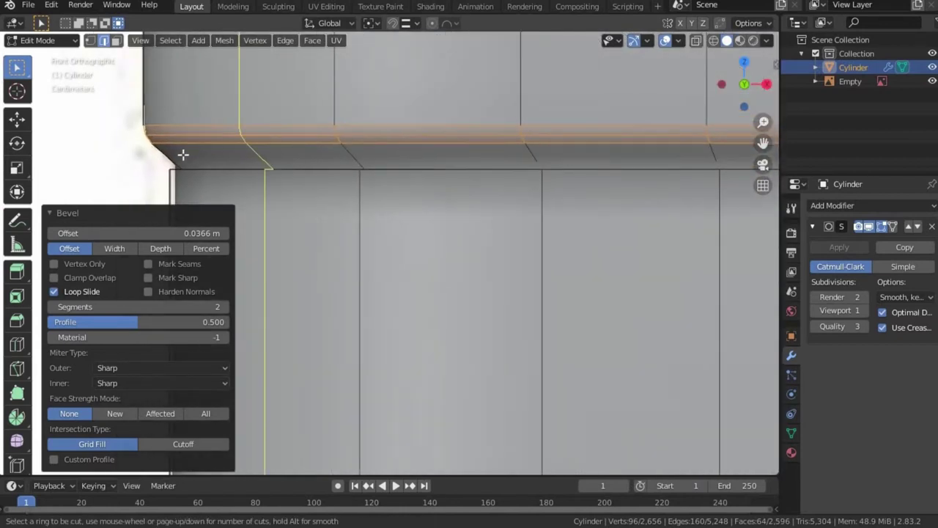
pyautogui.click(183, 155)
pyautogui.click(189, 164)
pyautogui.moveTo(224, 186)
pyautogui.mouseDown(button='middle')
pyautogui.moveTo(297, 274)
pyautogui.moveTo(285, 258)
pyautogui.mouseUp(button='middle')
pyautogui.hotkey('ctrl', 'r')
pyautogui.click(388, 223)
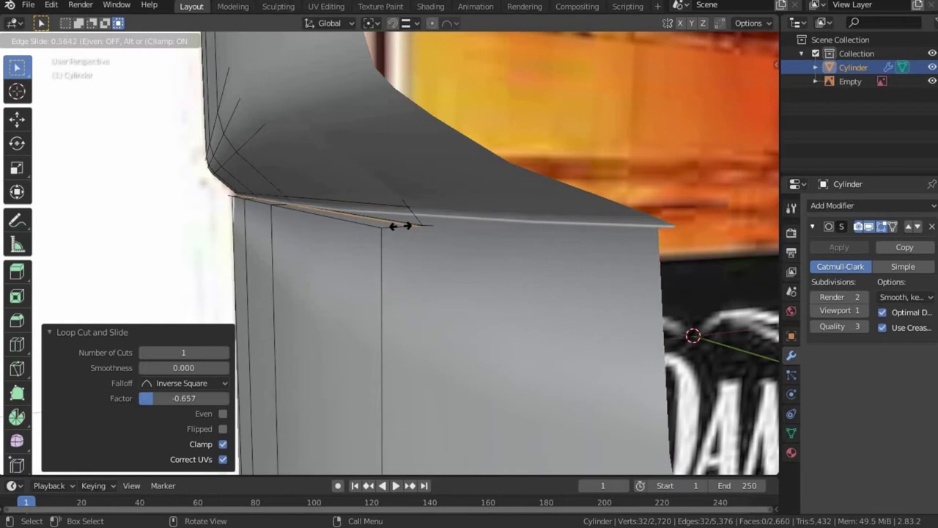
pyautogui.click(401, 226)
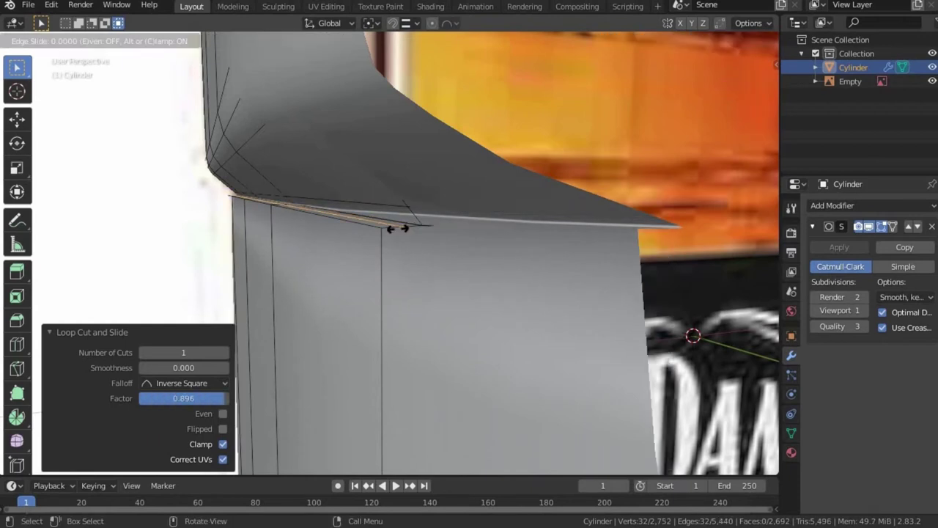
pyautogui.moveTo(396, 227)
pyautogui.mouseDown(button='middle')
pyautogui.moveTo(548, 289)
pyautogui.moveTo(539, 285)
pyautogui.mouseUp(button='middle')
pyautogui.hotkey('ctrl', 'r')
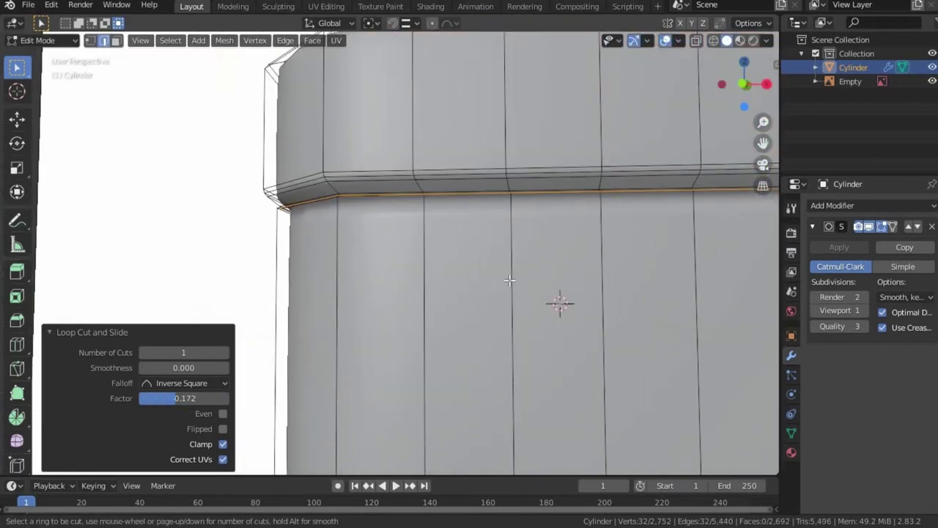
pyautogui.click(517, 44)
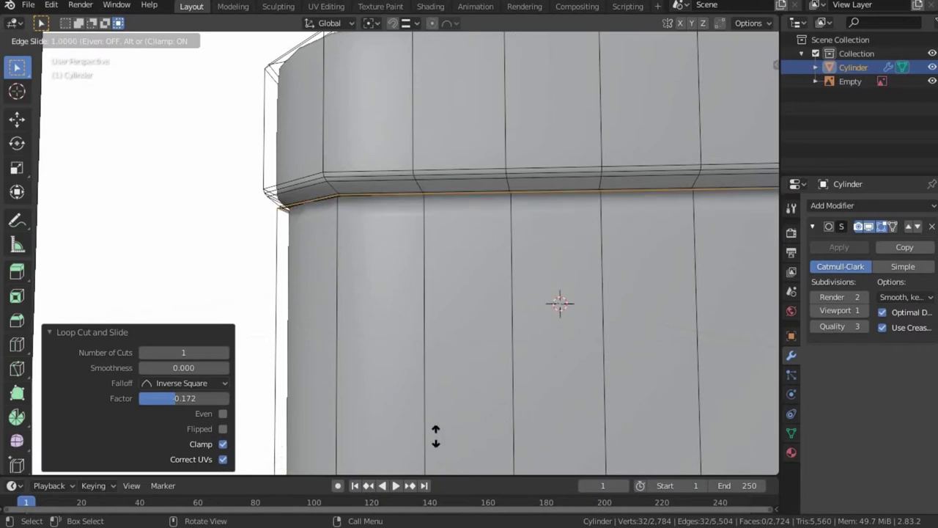
pyautogui.click(450, 101)
# - Add a loop cut above the base band and slide it down against the band
pyautogui.scroll(-5, 452, 193)
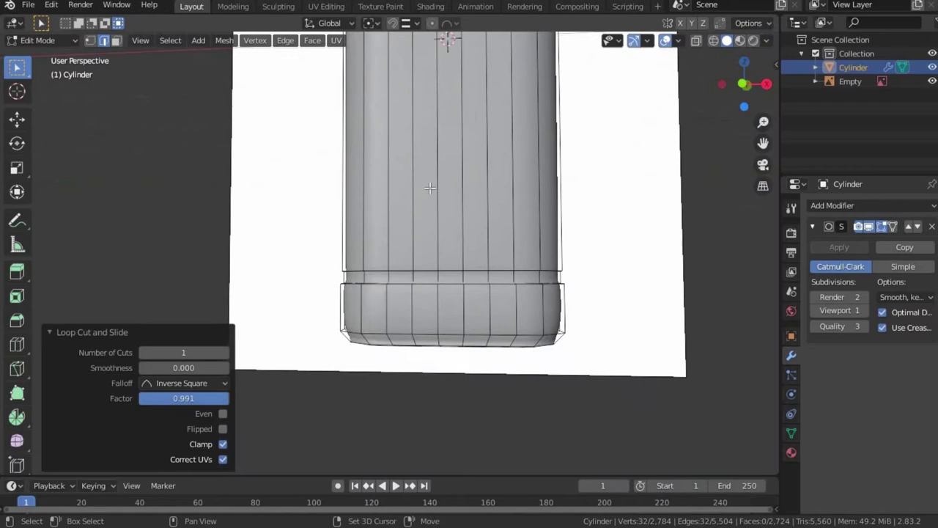
pyautogui.scroll(6, 452, 193)
pyautogui.hotkey('ctrl', 'r')
pyautogui.click(447, 88)
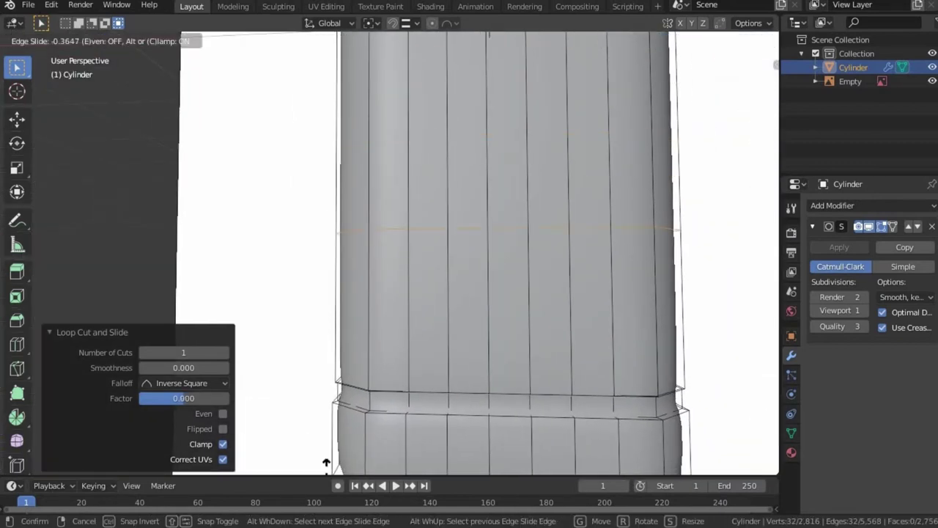
pyautogui.click(308, 103)
pyautogui.keyDown('alt'); pyautogui.click(452, 284); pyautogui.keyUp('alt')
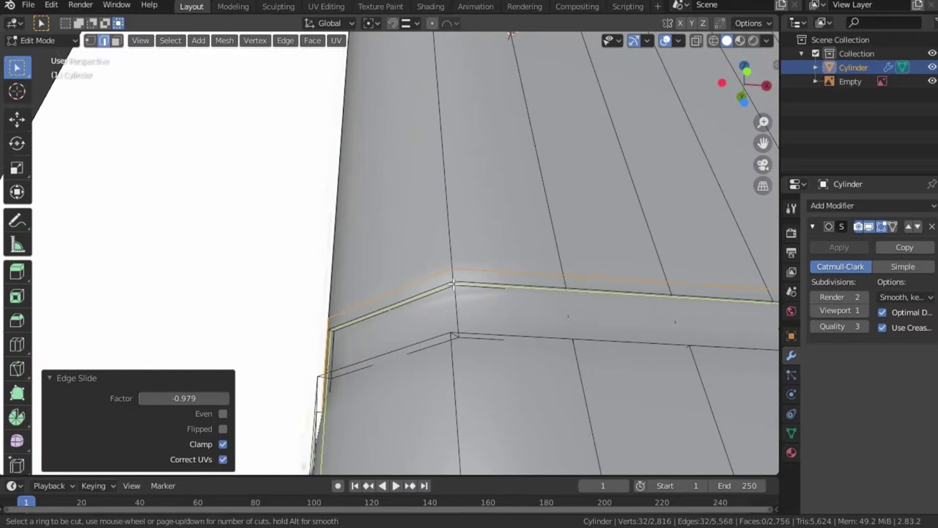
pyautogui.press('g')
pyautogui.press('g')
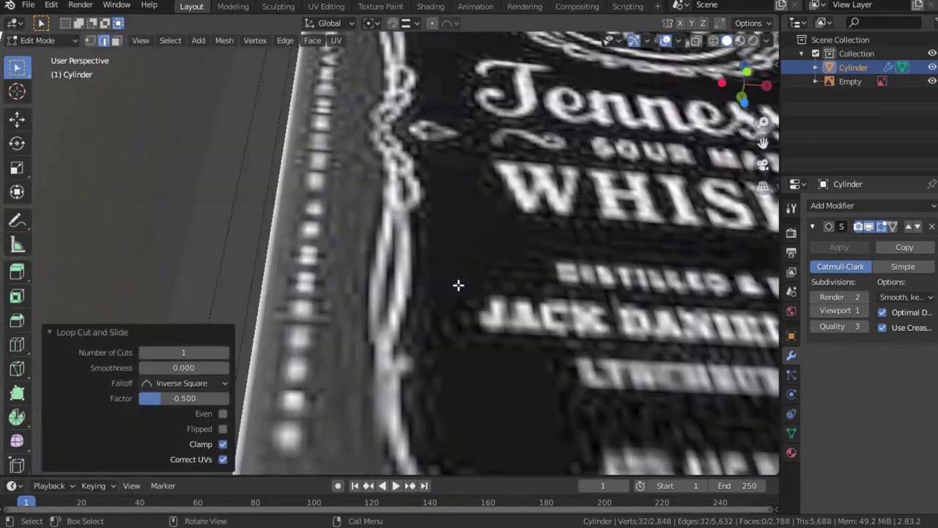
# - Add several more support loops along the base edge, sliding each tight to the corner (0.965)
pyautogui.hotkey('ctrl', 'r')
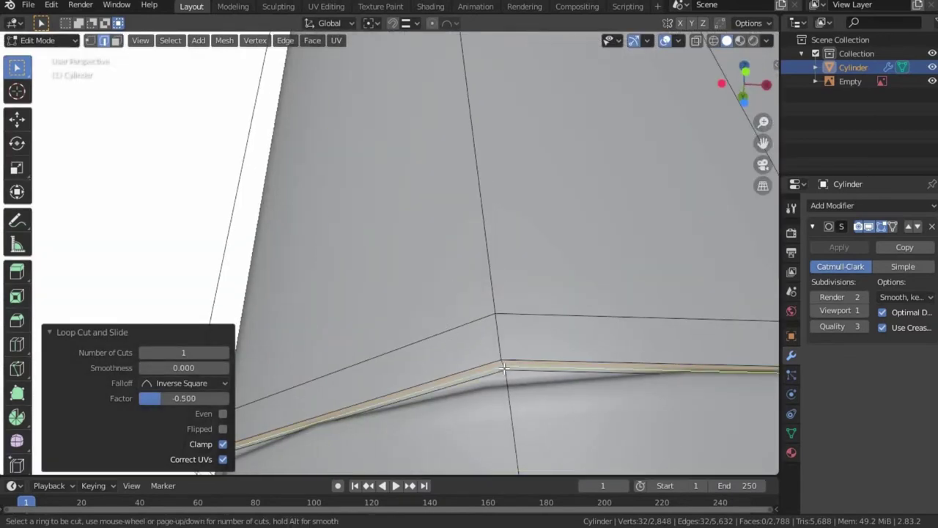
pyautogui.click(503, 369)
pyautogui.click(504, 380)
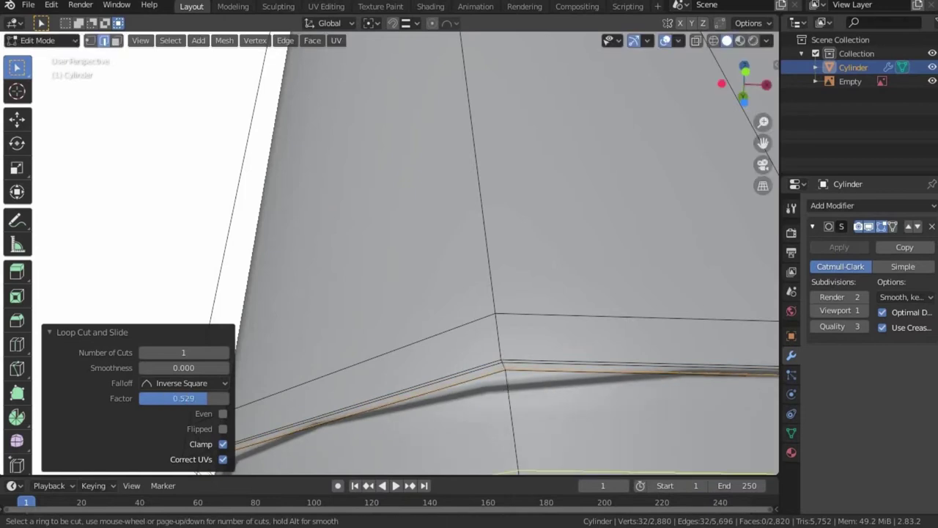
pyautogui.click(498, 346)
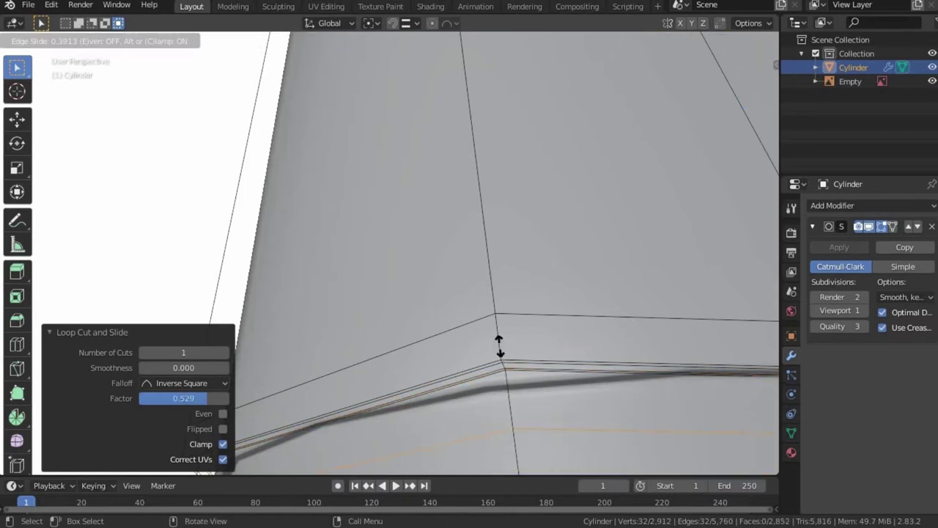
pyautogui.click(488, 288)
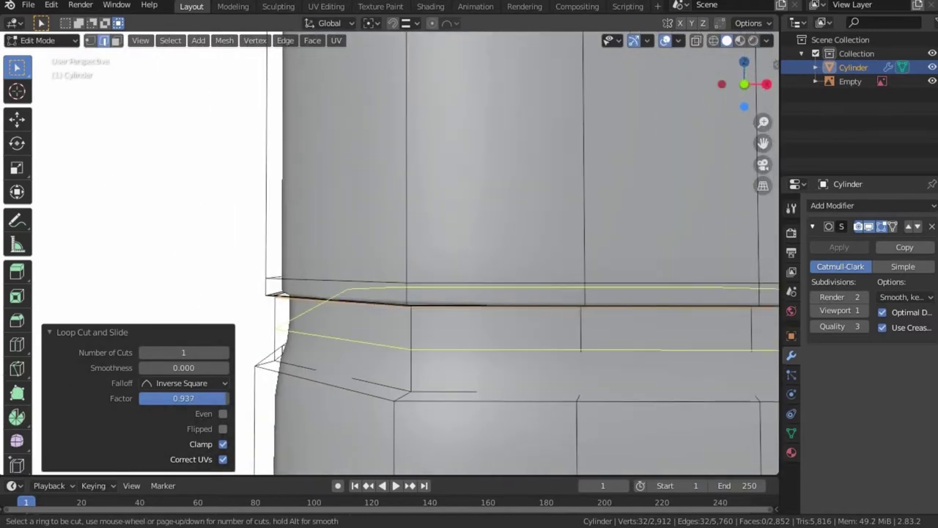
pyautogui.click(416, 352)
pyautogui.click(416, 399)
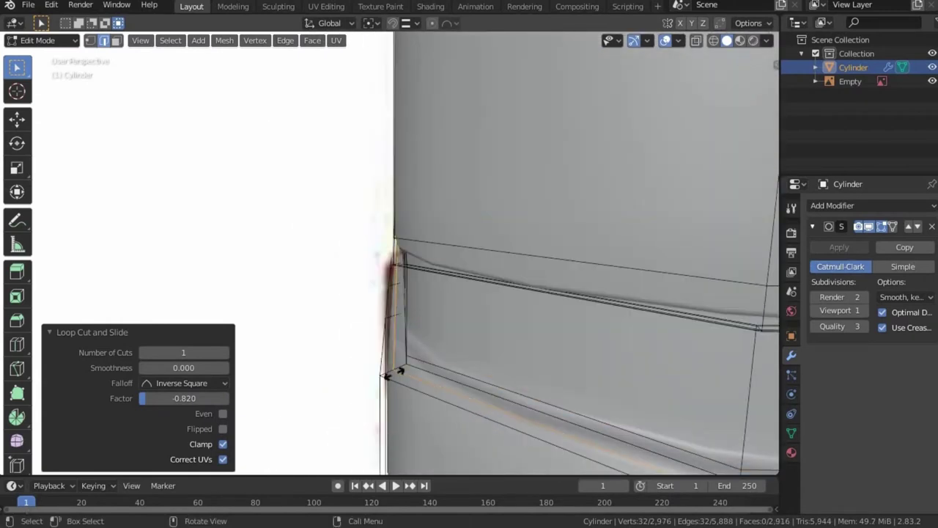
pyautogui.click(395, 374)
pyautogui.click(399, 373)
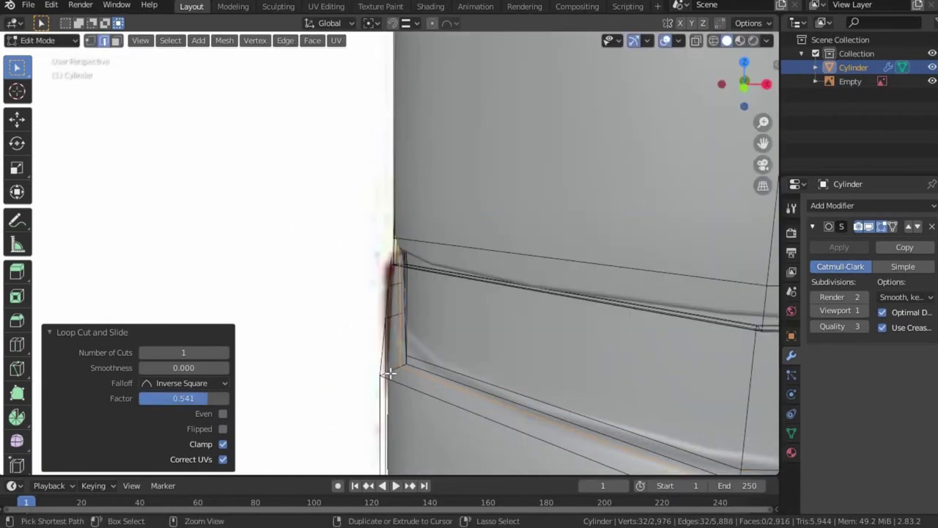
pyautogui.moveTo(381, 376); pyautogui.dragTo(387, 389)
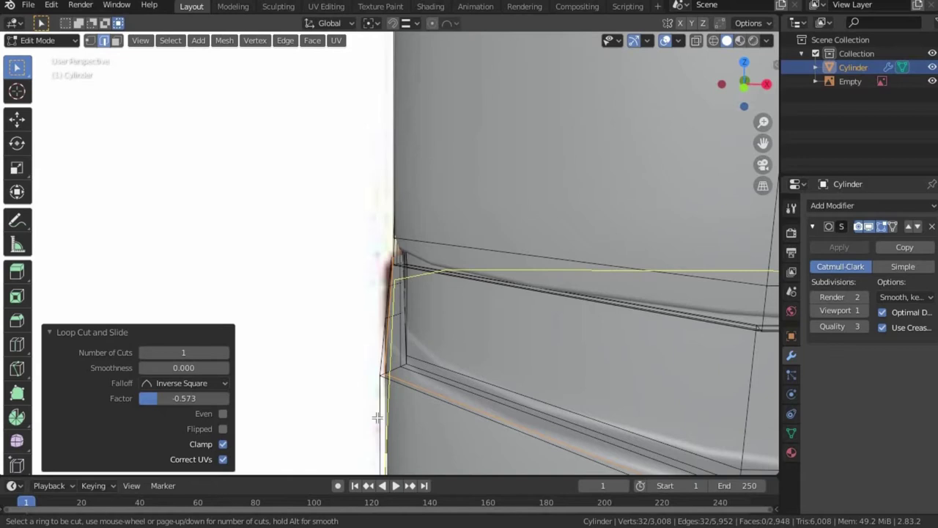
pyautogui.click(372, 380)
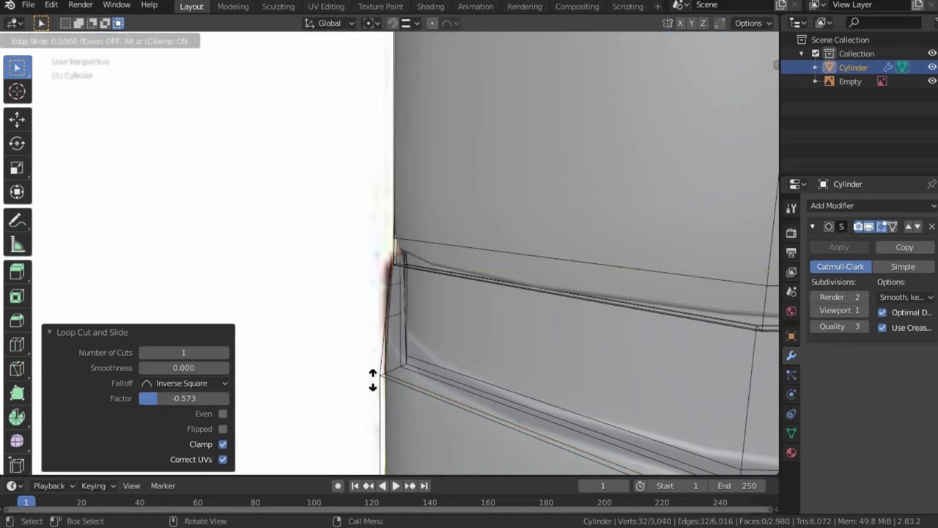
pyautogui.click(369, 247)
# - Switch to Front Orthographic view and frame the bottle's base
pyautogui.moveTo(370, 247); pyautogui.dragTo(459, 324, button='middle')
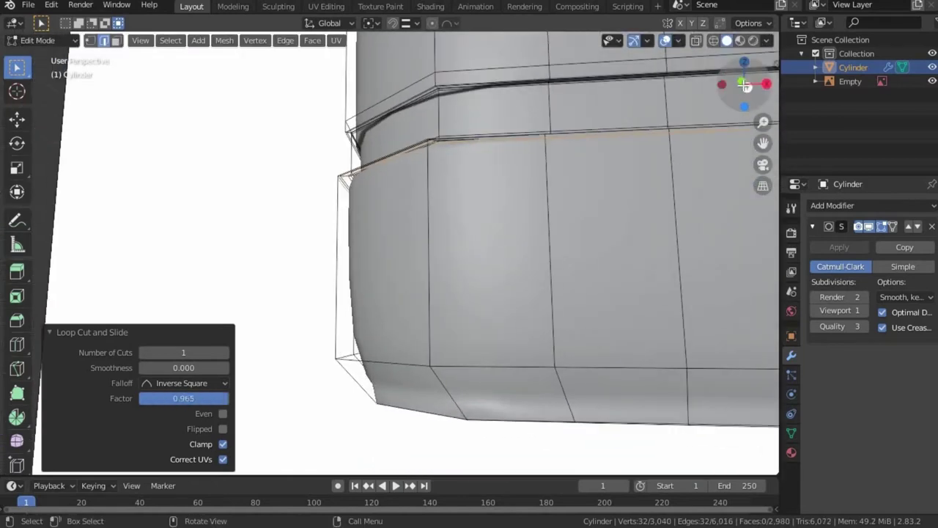
pyautogui.click(745, 85)
pyautogui.moveTo(532, 342)
pyautogui.keyDown('shift'); pyautogui.mouseDown(button='middle')
pyautogui.moveTo(421, 345)
pyautogui.moveTo(430, 398)
pyautogui.moveTo(386, 224)
pyautogui.mouseUp(button='middle'); pyautogui.keyUp('shift')
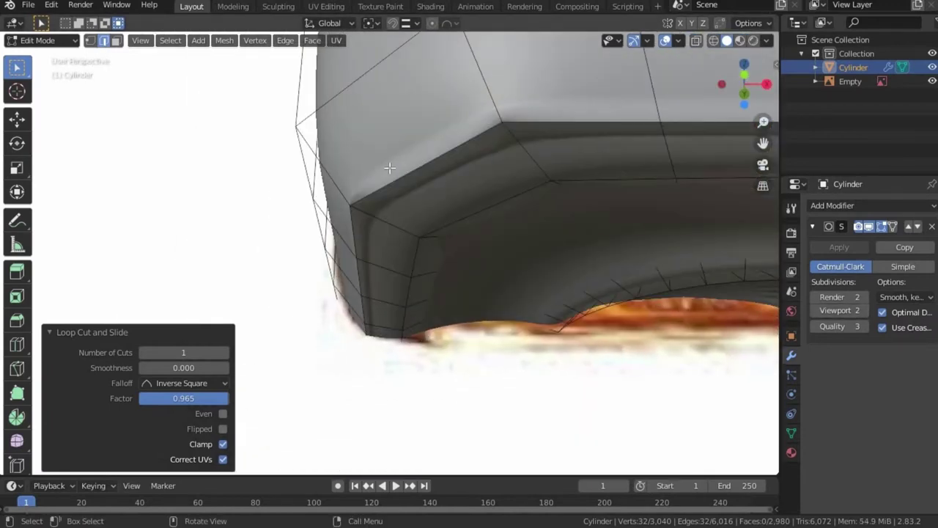
# - Try a loop cut by the bottom rim, cancel it, and orbit to the underside
pyautogui.hotkey('ctrl', 'r')
pyautogui.click(489, 104)
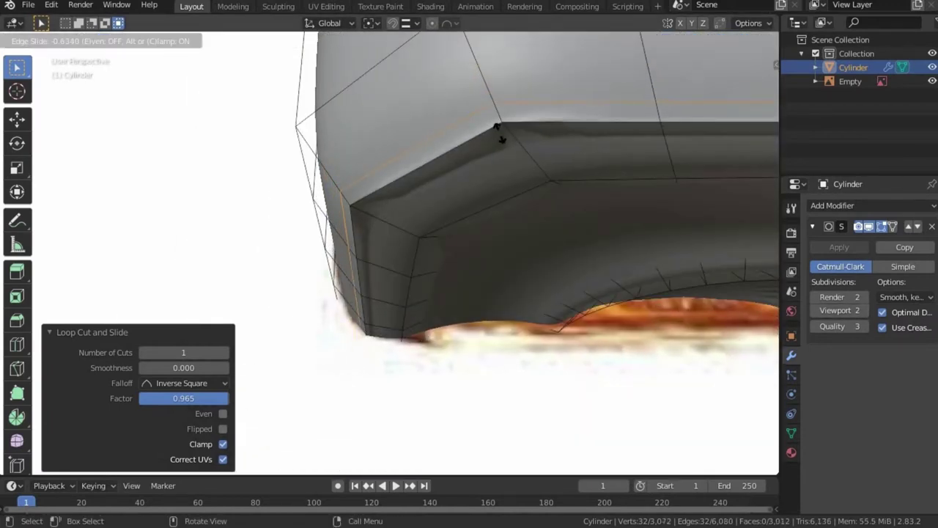
pyautogui.rightClick(440, 161)
pyautogui.click(695, 41)
pyautogui.click(696, 40)
pyautogui.moveTo(390, 178); pyautogui.dragTo(390, 140, button='middle')
# - Turn on Face Orientation and recalculate all the mesh normals to face outward
pyautogui.click(678, 40)
pyautogui.click(595, 290)
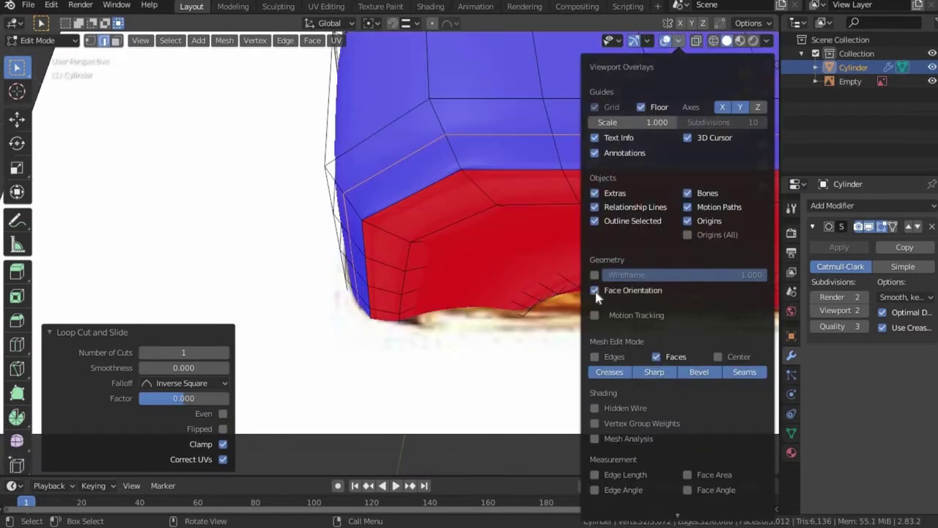
pyautogui.scroll(-5, 455, 284)
pyautogui.press('a')
pyautogui.press('F3')
pyautogui.write('rw')
pyautogui.press('BackSpace')
pyautogui.write('e')
pyautogui.press('Down')
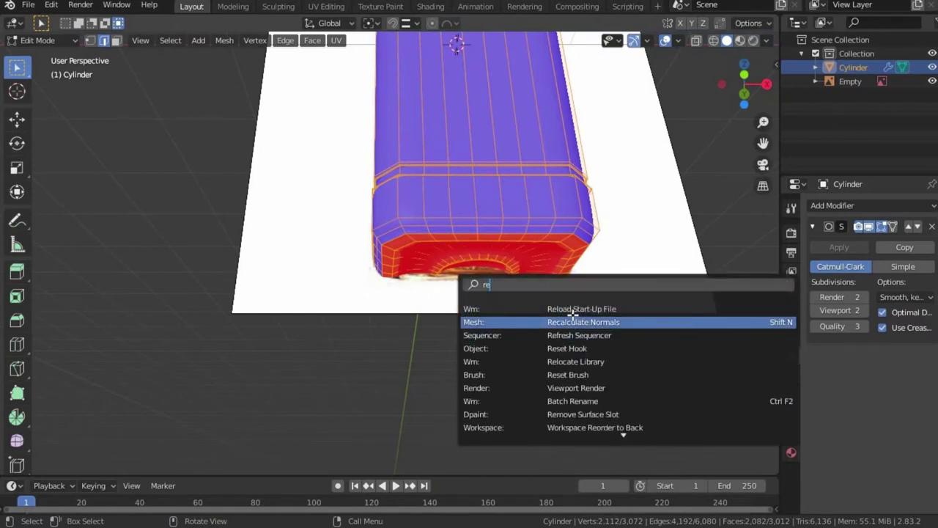
pyautogui.press('Return')
# - Turn off the Face Orientation overlay and go back into Edit Mode
pyautogui.press('Tab')
pyautogui.scroll(2, 469, 262)
pyautogui.click(680, 41)
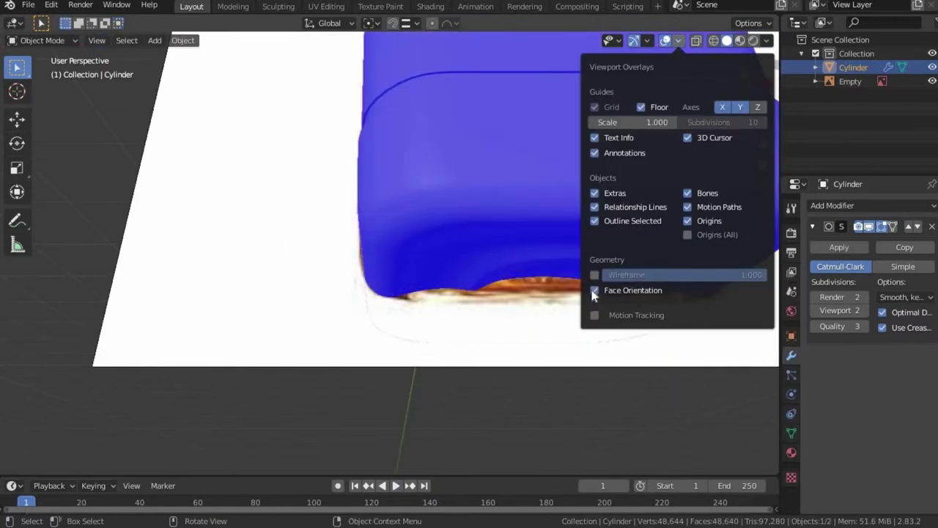
pyautogui.click(593, 291)
pyautogui.press('Tab')
# - Add a loop cut around the punt and slide it into place
pyautogui.scroll(-2, 517, 212)
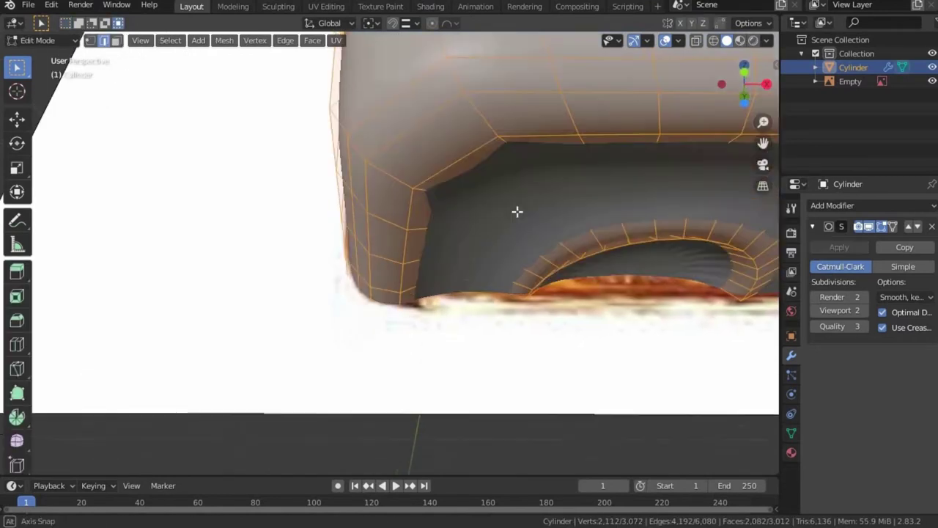
pyautogui.moveTo(517, 212); pyautogui.dragTo(509, 174, button='middle')
pyautogui.hotkey('ctrl', 'r')
pyautogui.click(500, 166)
pyautogui.rightClick(499, 165)
pyautogui.press('g')
pyautogui.press('g')
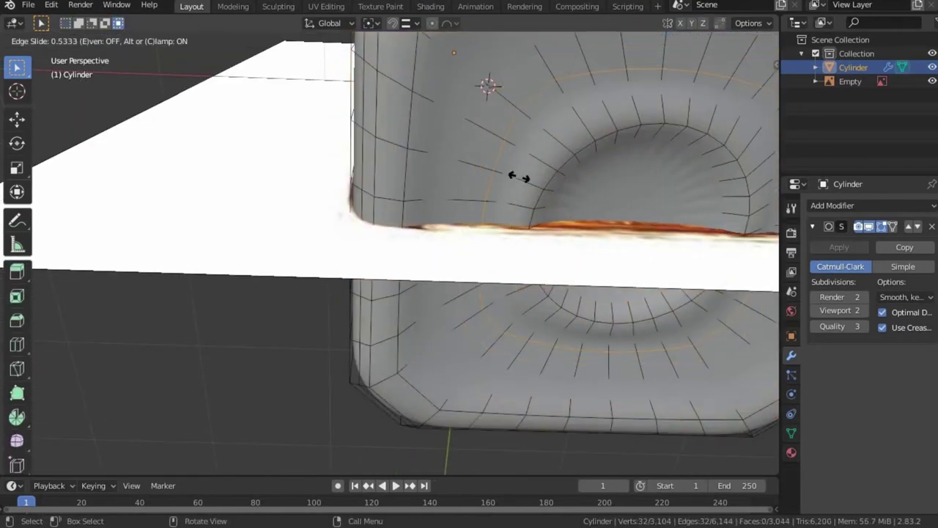
pyautogui.click(523, 180)
# - Add two more loop cuts around the punt's arch, the latest slid to 0.445, then view from front
pyautogui.hotkey('ctrl', 'r')
pyautogui.click(462, 170)
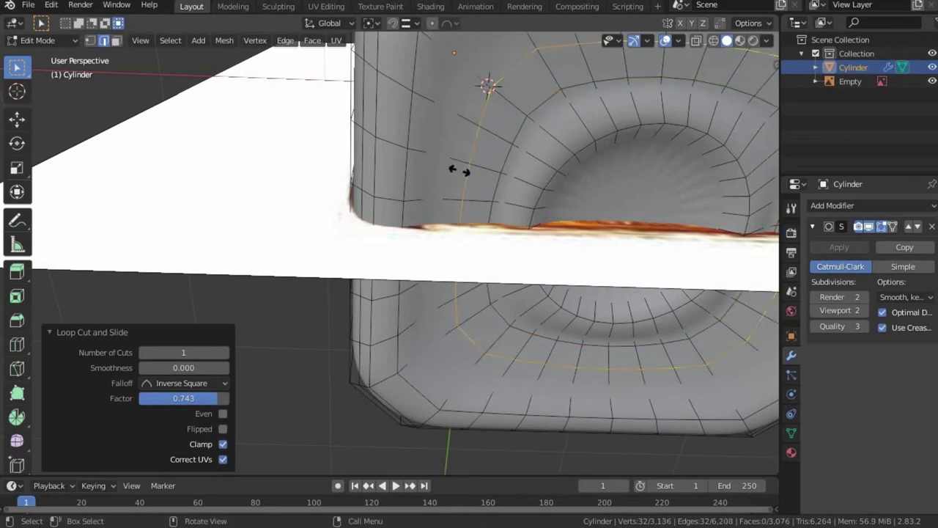
pyautogui.click(432, 179)
pyautogui.hotkey('ctrl', 'r')
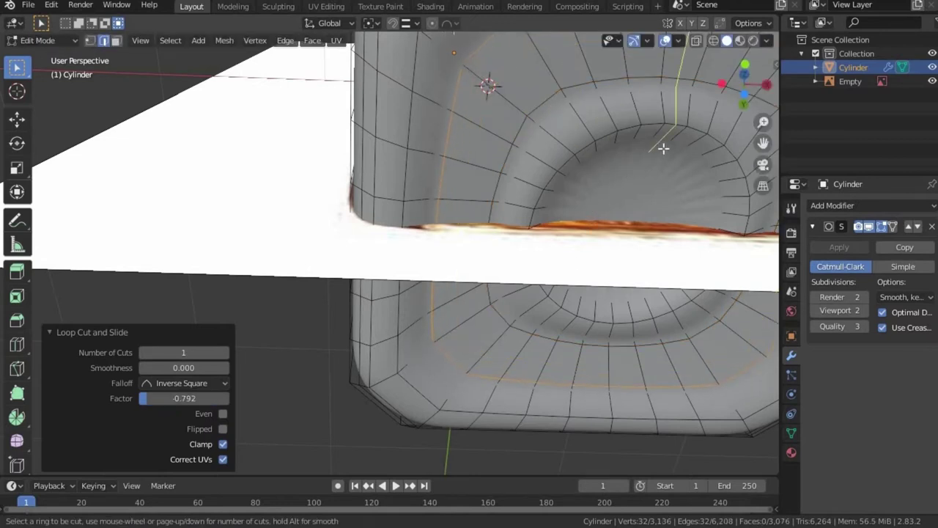
pyautogui.click(664, 152)
pyautogui.click(663, 157)
pyautogui.moveTo(663, 157); pyautogui.dragTo(591, 242, button='middle')
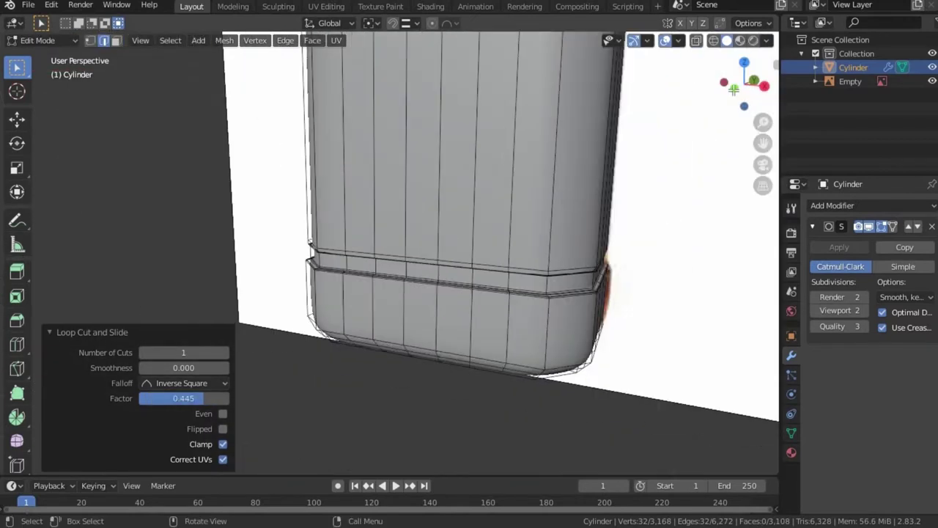
pyautogui.press('KP_1')
pyautogui.scroll(3, 431, 54)
pyautogui.scroll(-2, 334, 412)
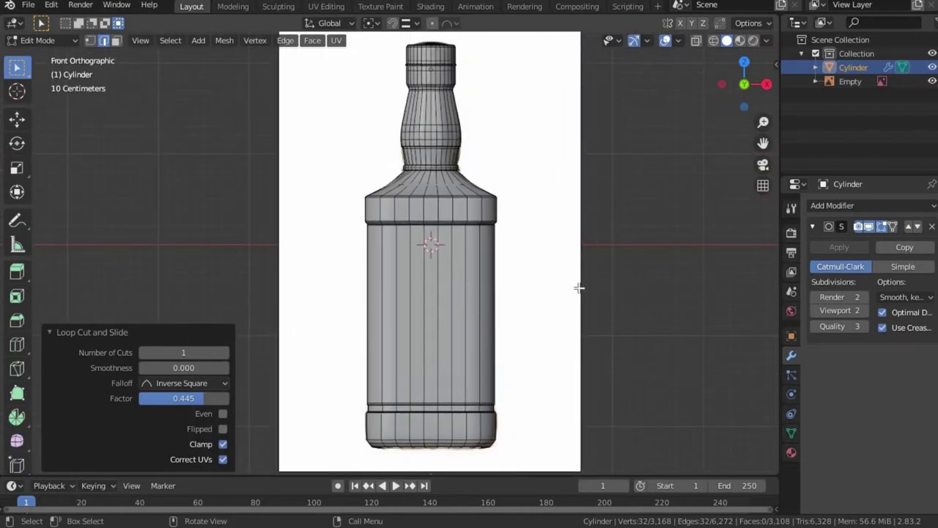
# - Reveal all hidden geometry with Alt+H and bring the shoulder into view
pyautogui.hotkey('alt', 'h')
pyautogui.scroll(4, 503, 251)
pyautogui.scroll(3, 440, 337)
pyautogui.keyDown('shift'); pyautogui.moveTo(384, 432); pyautogui.dragTo(853, 257, button='middle'); pyautogui.keyUp('shift')
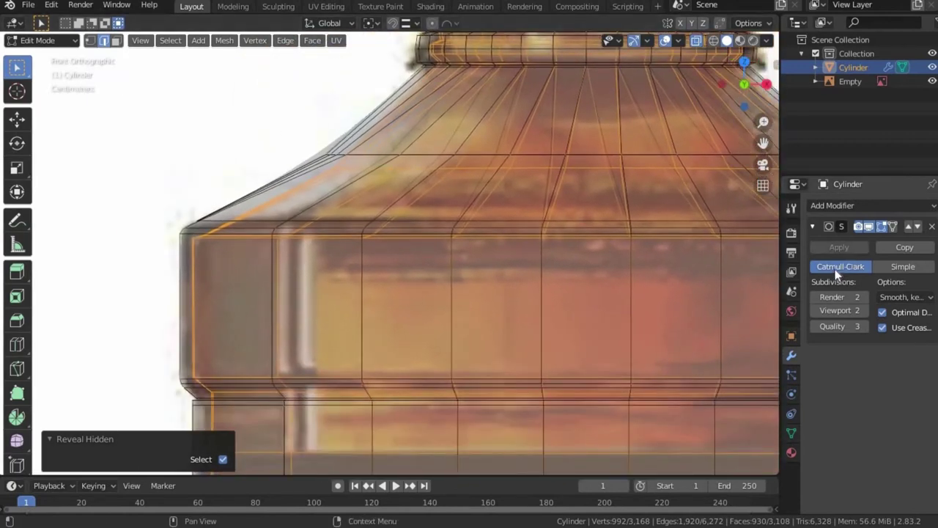
# - Select the linked shoulder and neck parts and hide them
pyautogui.press('l')
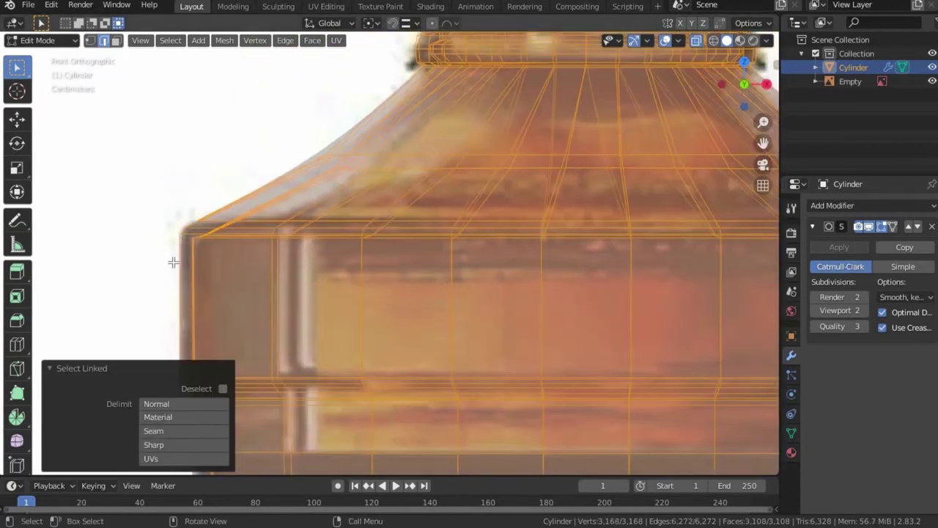
pyautogui.press('h')
pyautogui.hotkey('ctrl', 'z')
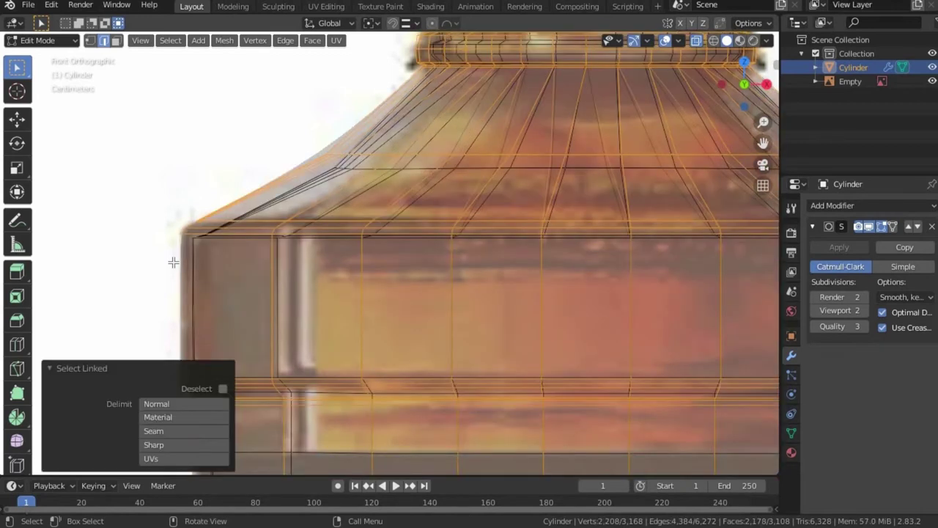
pyautogui.press('h')
pyautogui.scroll(-1, 330, 205)
# - Bring the hidden geometry back, re-enable X-ray, and return to Object Mode
pyautogui.click(696, 41)
pyautogui.scroll(-3, 455, 422)
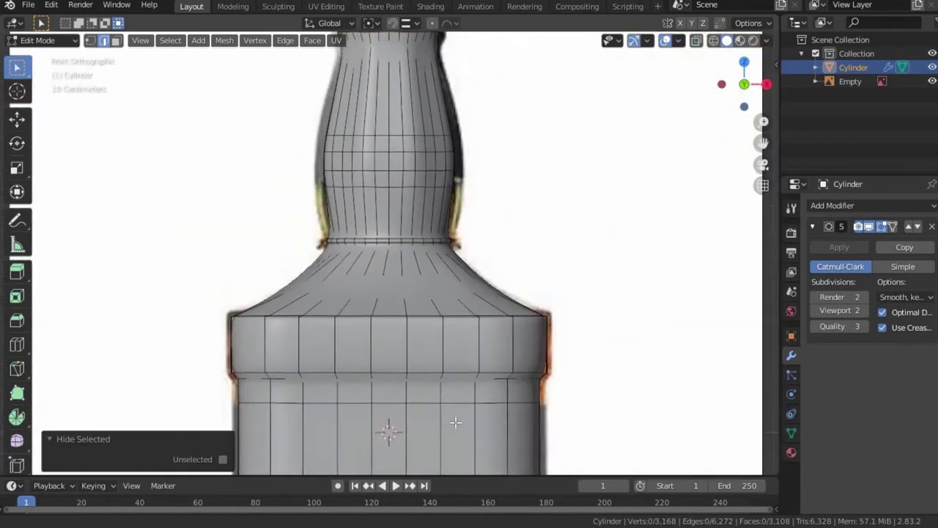
pyautogui.scroll(3, 455, 422)
pyautogui.scroll(-2, 478, 266)
pyautogui.keyDown('shift'); pyautogui.moveTo(446, 310); pyautogui.dragTo(479, 236, button='middle'); pyautogui.keyUp('shift')
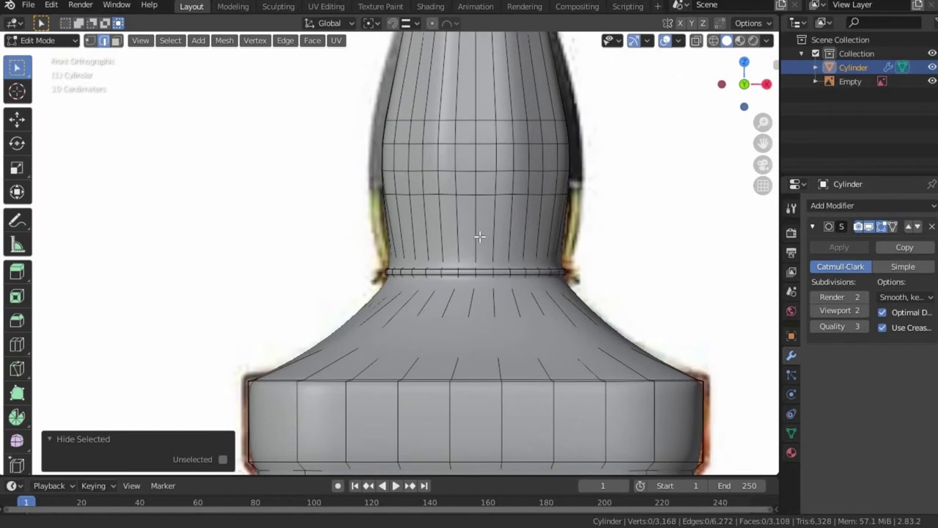
pyautogui.hotkey('ctrl', 'z')
pyautogui.click(697, 40)
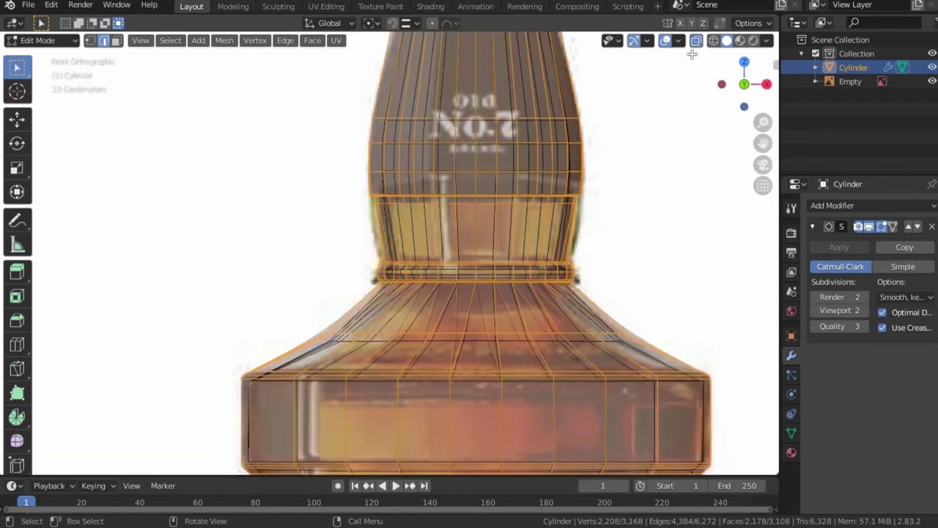
pyautogui.press('Tab')
pyautogui.scroll(3, 413, 304)
# - Select the bottle Cylinder, enter Edit Mode, and hide the selected edges
pyautogui.scroll(-4, 414, 304)
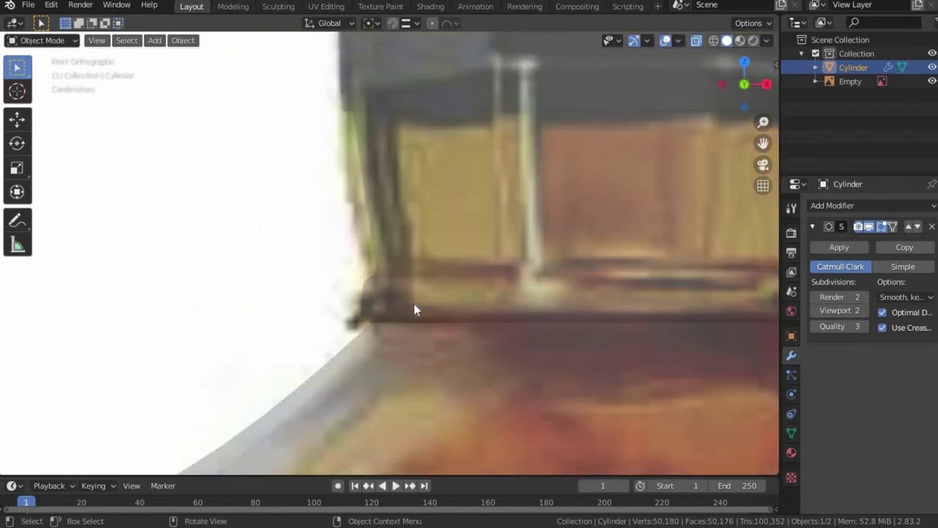
pyautogui.scroll(4, 367, 227)
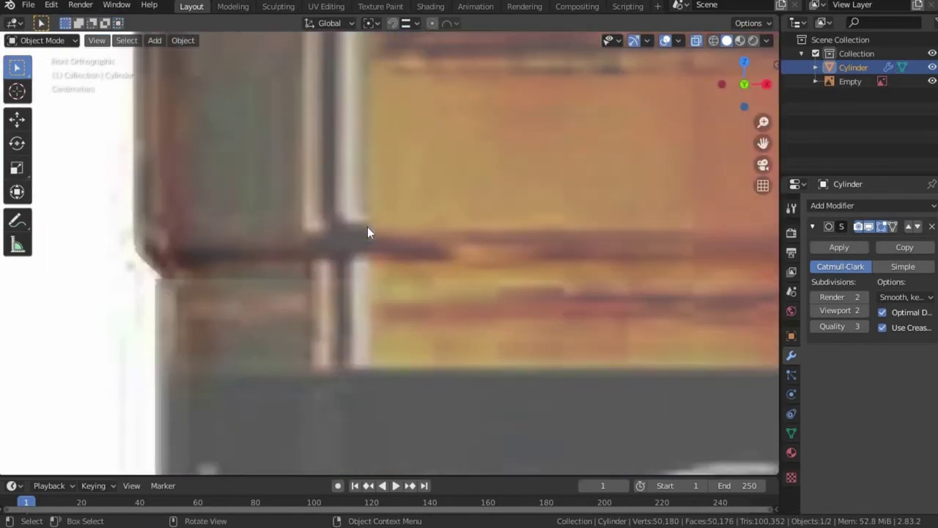
pyautogui.click(175, 251)
pyautogui.click(190, 273)
pyautogui.press('Tab')
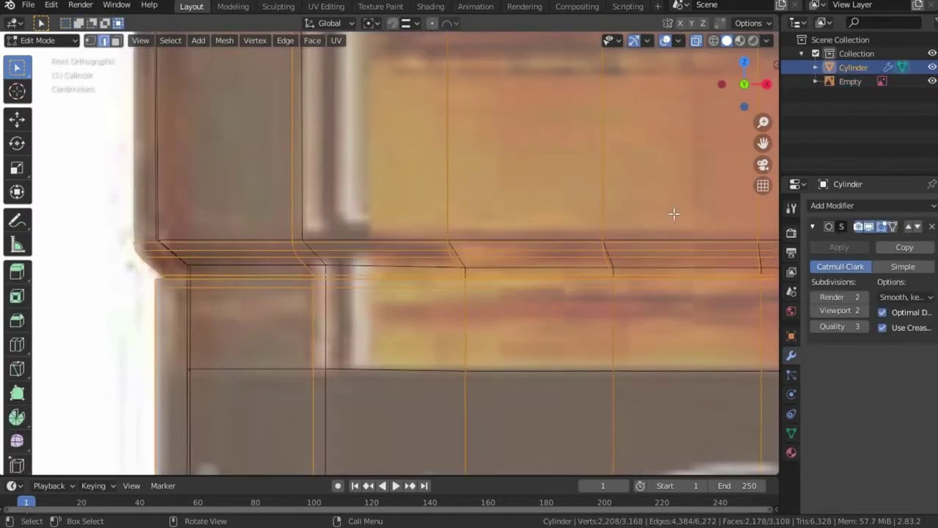
pyautogui.press('h')
# - Add a loop cut under the shoulder band and bevel the loops there at 0.0185 m, 2 segments
pyautogui.hotkey('ctrl', 'r')
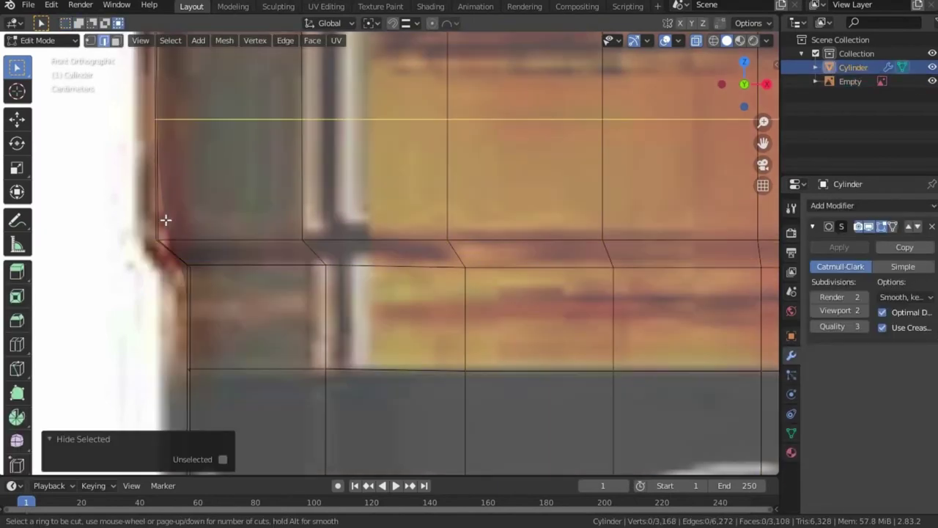
pyautogui.click(184, 236)
pyautogui.hotkey('ctrl', 'b')
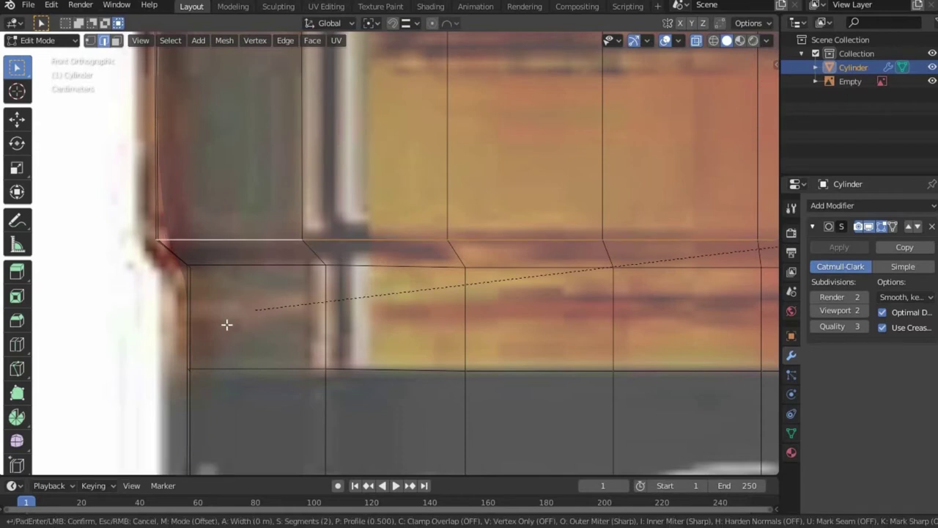
pyautogui.click(203, 295)
pyautogui.keyDown('alt'); pyautogui.click(272, 266); pyautogui.keyUp('alt')
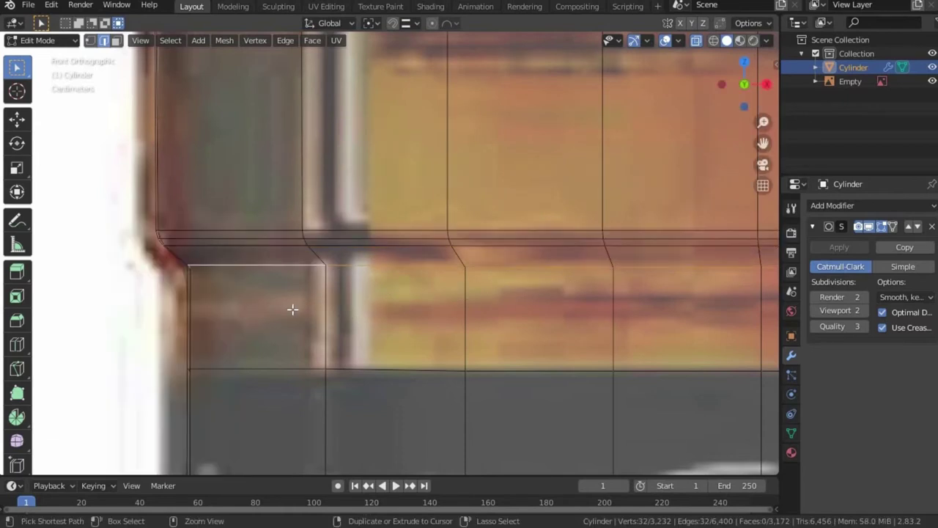
pyautogui.hotkey('ctrl', 'b')
pyautogui.click(243, 316)
pyautogui.scroll(-3, 291, 310)
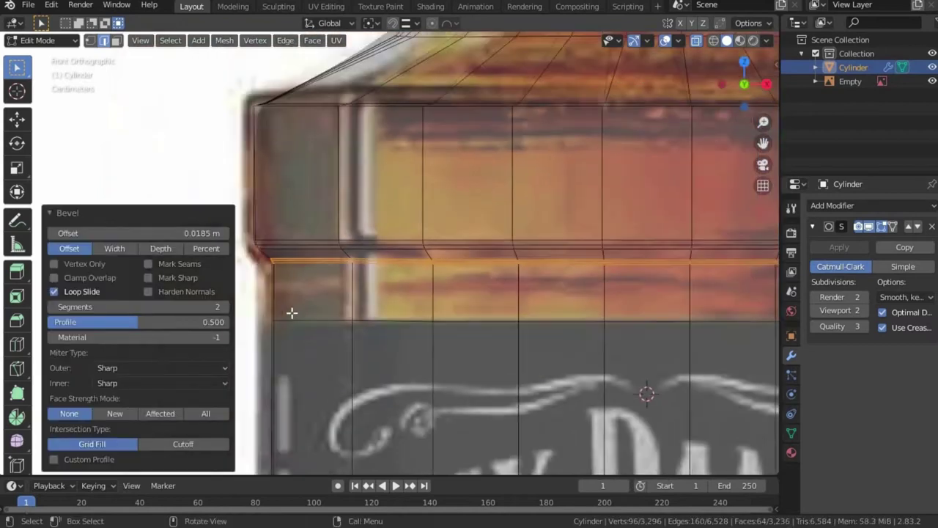
pyautogui.keyDown('shift'); pyautogui.moveTo(292, 310); pyautogui.dragTo(325, 350, button='middle'); pyautogui.keyUp('shift')
pyautogui.scroll(4, 379, 254)
pyautogui.scroll(2, 308, 195)
# - Bevel a base edge loop and a vertical edge loop with two-segment bevels
pyautogui.moveTo(308, 195); pyautogui.dragTo(349, 241, button='middle')
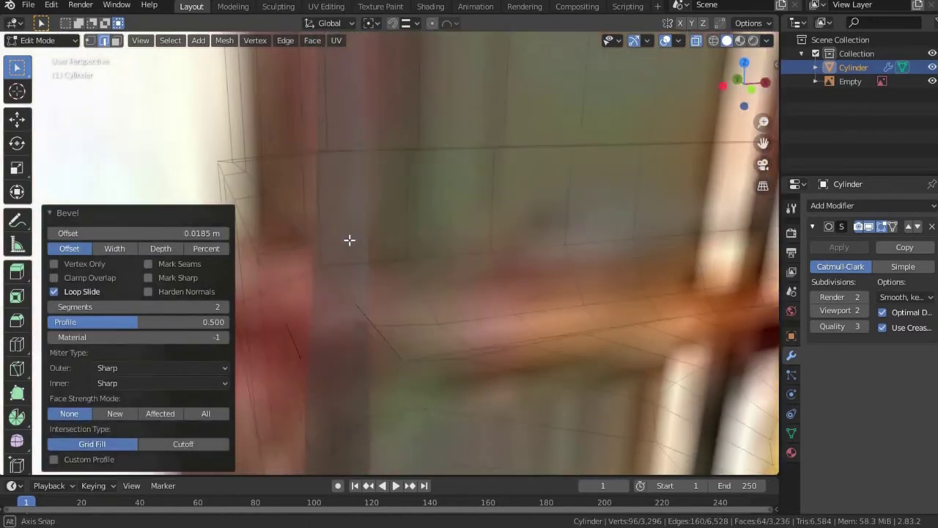
pyautogui.keyDown('alt'); pyautogui.click(465, 353); pyautogui.keyUp('alt')
pyautogui.hotkey('ctrl', 'b')
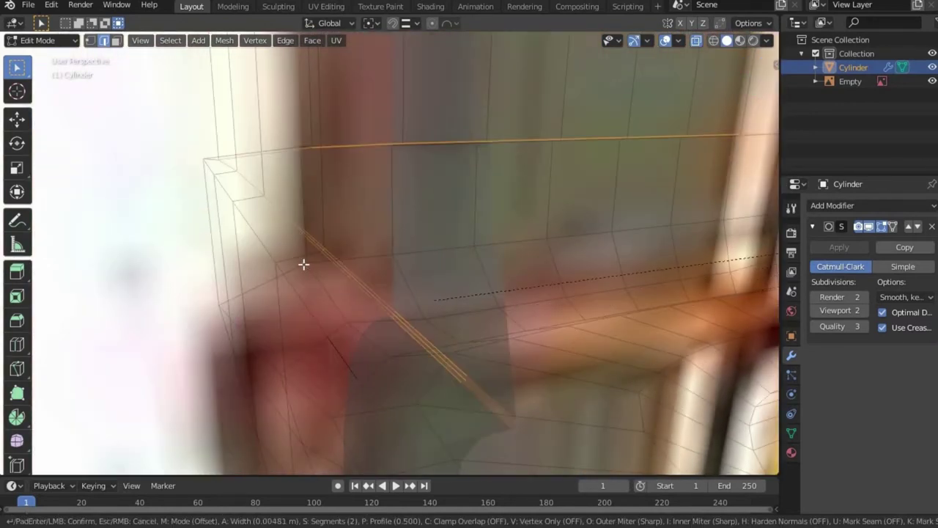
pyautogui.click(344, 311)
pyautogui.moveTo(344, 312)
pyautogui.mouseDown(button='middle')
pyautogui.moveTo(260, 205)
pyautogui.moveTo(308, 231)
pyautogui.moveTo(417, 368)
pyautogui.moveTo(400, 268)
pyautogui.mouseUp(button='middle')
pyautogui.keyDown('alt'); pyautogui.click(320, 254); pyautogui.keyUp('alt')
pyautogui.hotkey('ctrl', 'b')
pyautogui.click(373, 379)
# - Bevel the horizontal and lower base loops (0.0144 m, 0.0142 m), then select the whole mesh
pyautogui.hotkey('ctrl', 'b')
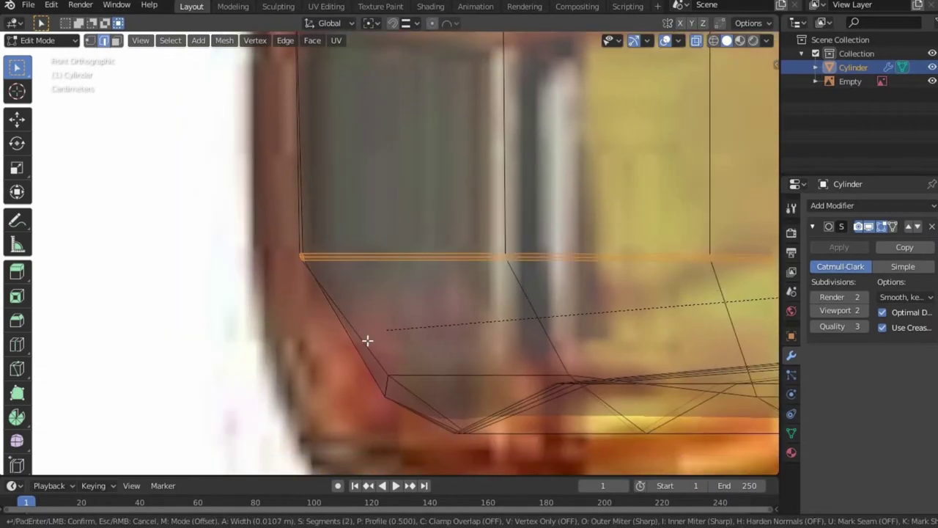
pyautogui.click(408, 359)
pyautogui.keyDown('alt'); pyautogui.middleClick(408, 360); pyautogui.keyUp('alt')
pyautogui.keyDown('alt'); pyautogui.click(421, 310); pyautogui.keyUp('alt')
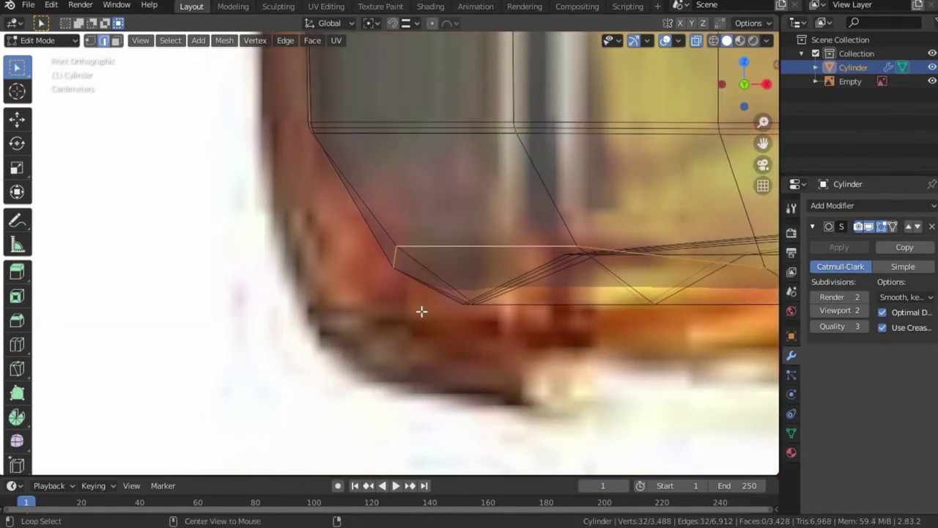
pyautogui.hotkey('ctrl', 'b')
pyautogui.click(385, 325)
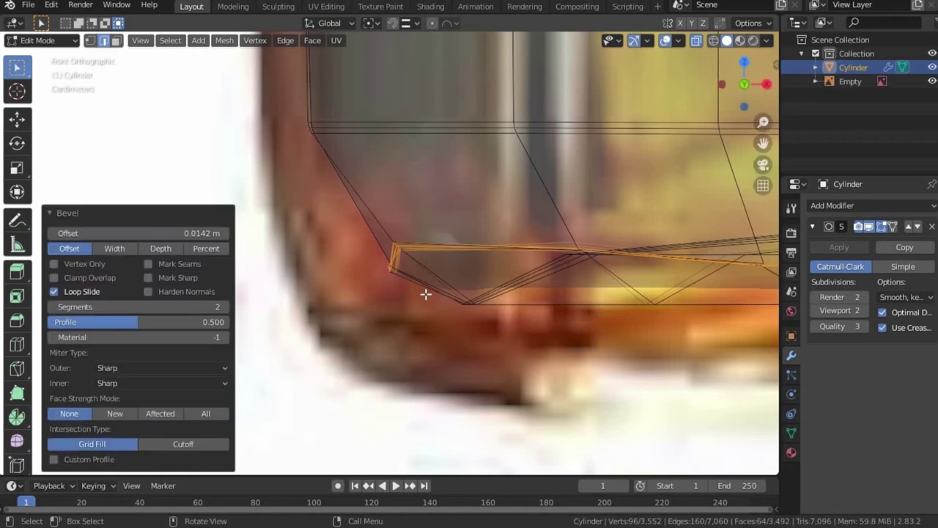
pyautogui.press('a')
pyautogui.press('F3')
# - Recalculate normals outward for the whole linked mesh, undoing a wrong attempt
pyautogui.press('Return')
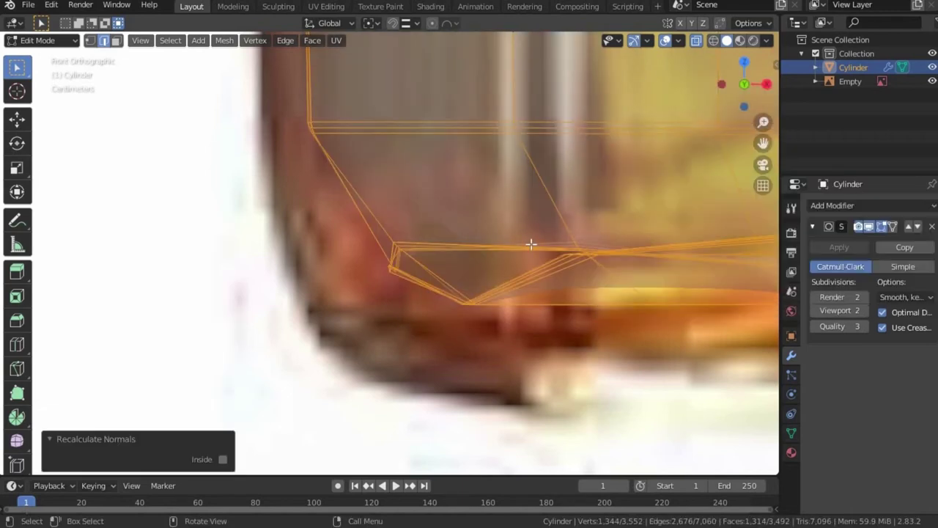
pyautogui.click(680, 41)
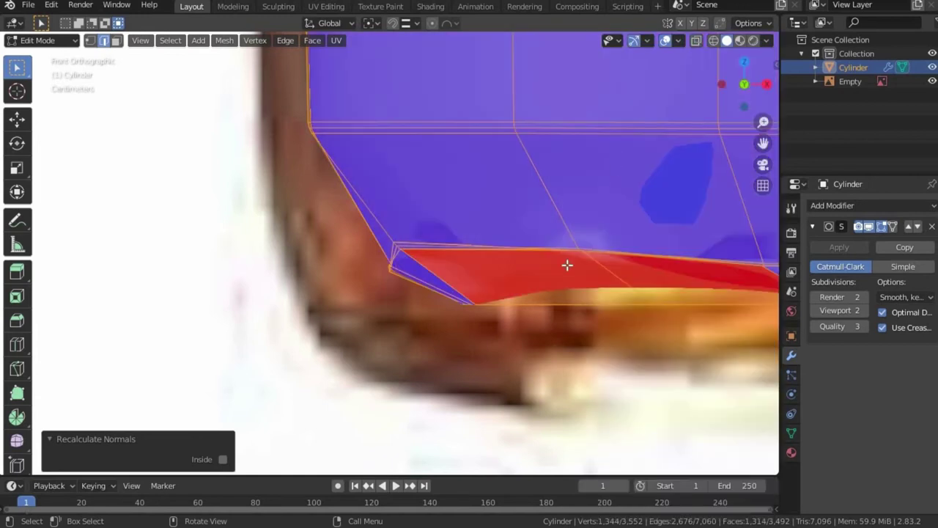
pyautogui.press('F3')
pyautogui.press('Return')
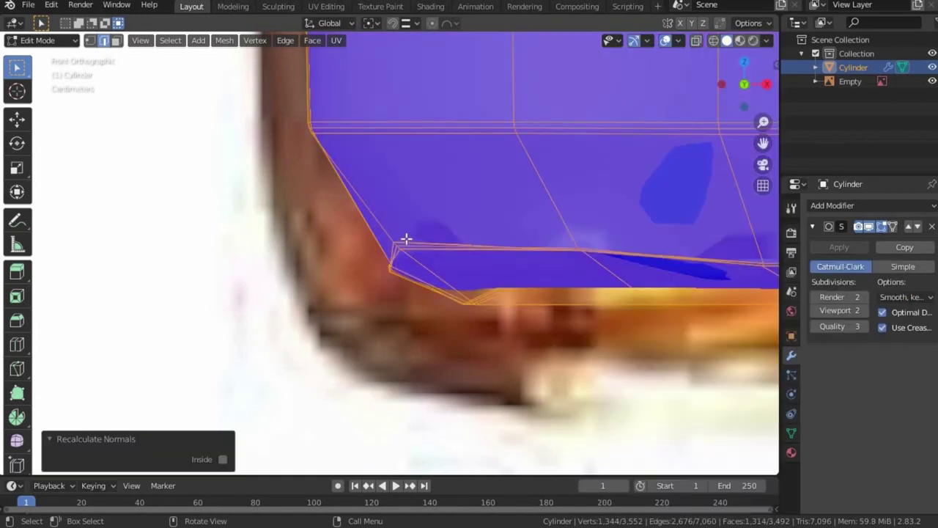
pyautogui.scroll(1, 406, 239)
pyautogui.hotkey('ctrl', 'z')
pyautogui.hotkey('ctrl', 'z')
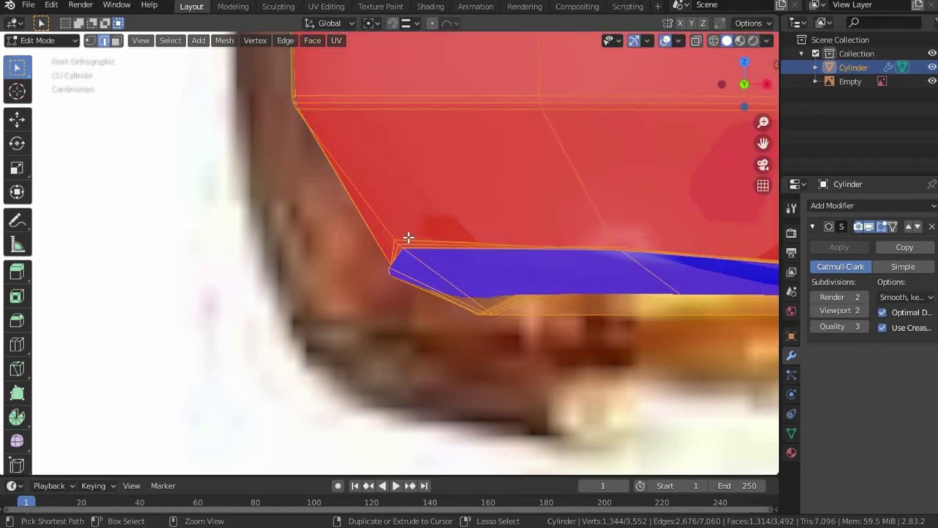
pyautogui.hotkey('ctrl', 'z')
pyautogui.hotkey('ctrl', 'l')
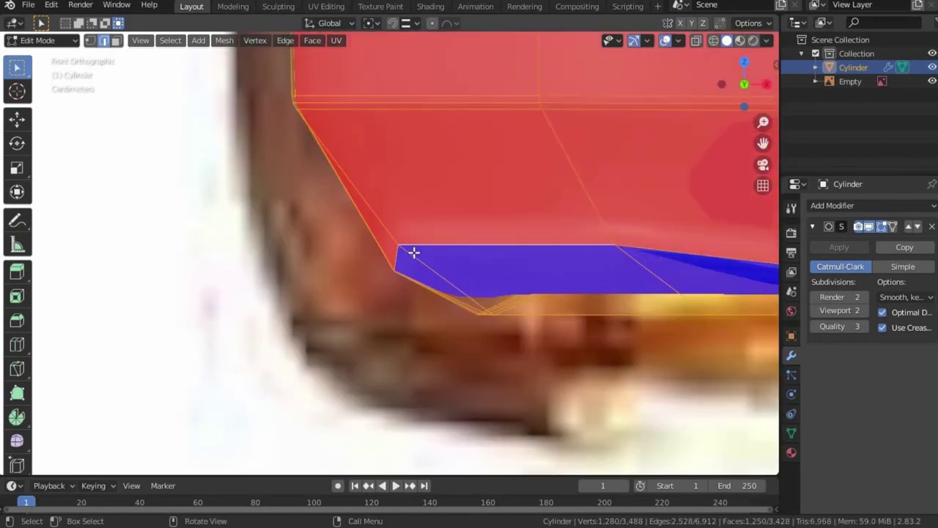
pyautogui.press('F3')
pyautogui.press('Return')
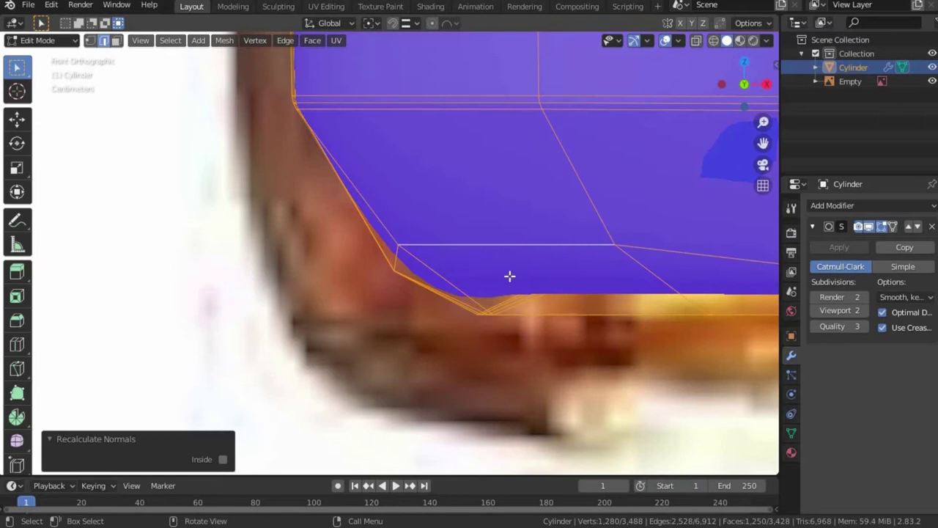
# - Bevel the loop near the base at 0.0236 m, 2 segments, and turn off Face Orientation
pyautogui.keyDown('alt'); pyautogui.click(447, 246); pyautogui.keyUp('alt')
pyautogui.hotkey('ctrl', 'b')
pyautogui.click(444, 356)
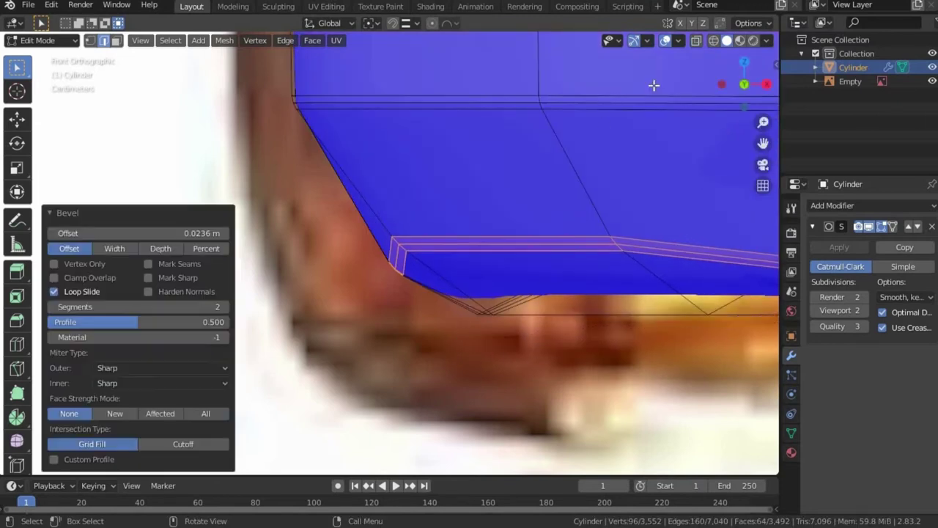
pyautogui.click(678, 41)
pyautogui.click(594, 290)
pyautogui.moveTo(528, 262)
pyautogui.mouseDown(button='middle')
pyautogui.moveTo(519, 231)
pyautogui.moveTo(540, 308)
pyautogui.moveTo(575, 325)
pyautogui.mouseUp(button='middle')
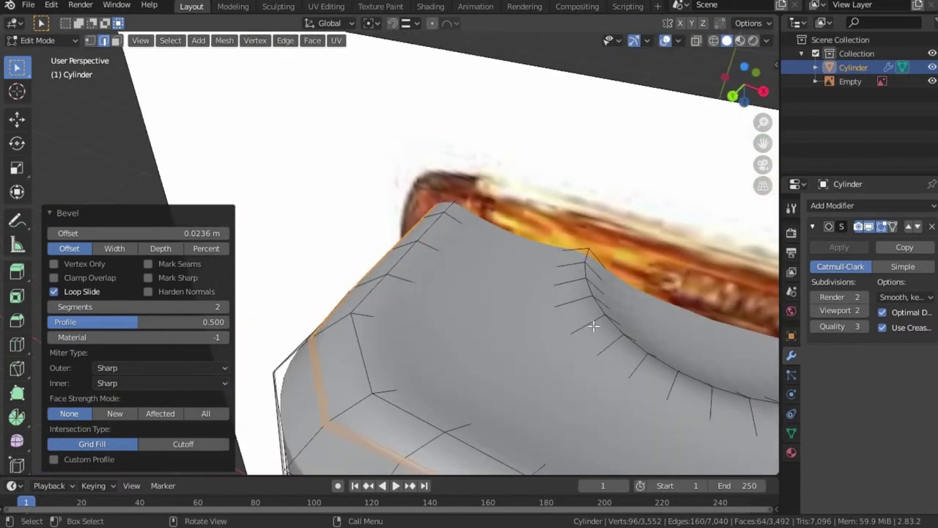
# - Cut a new edge loop across the base bevel and bevel it with two segments at 0.0466 m
pyautogui.hotkey('ctrl', 't')
pyautogui.hotkey('ctrl', 'r')
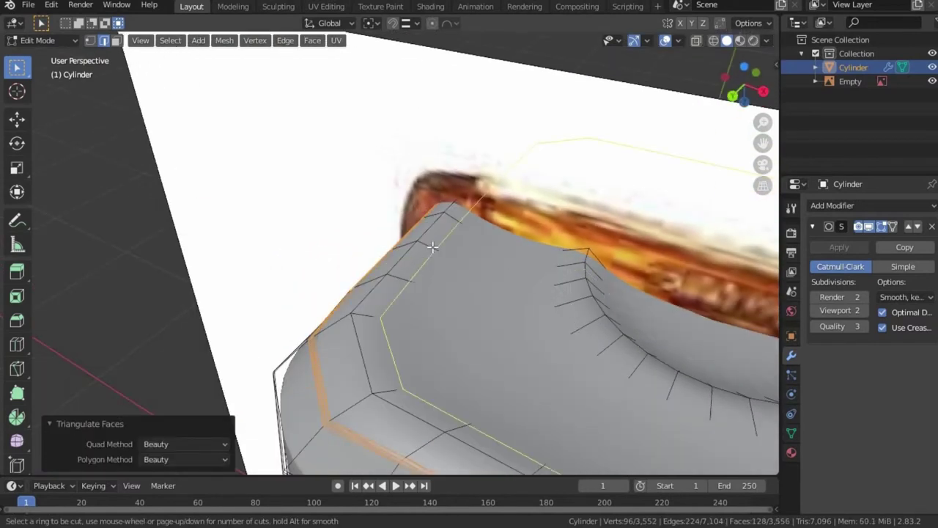
pyautogui.click(432, 247)
pyautogui.click(437, 252)
pyautogui.hotkey('ctrl', 'r')
pyautogui.click(476, 286)
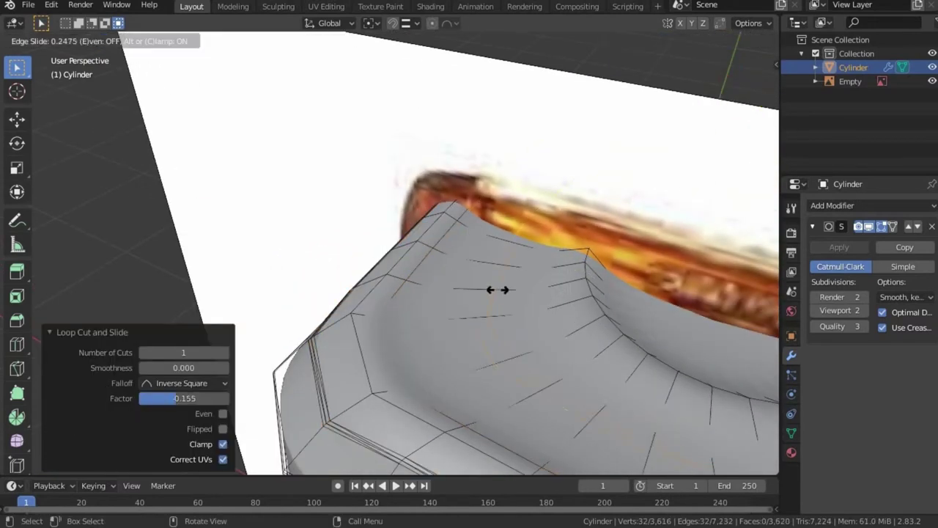
pyautogui.click(526, 299)
pyautogui.hotkey('ctrl', 'b')
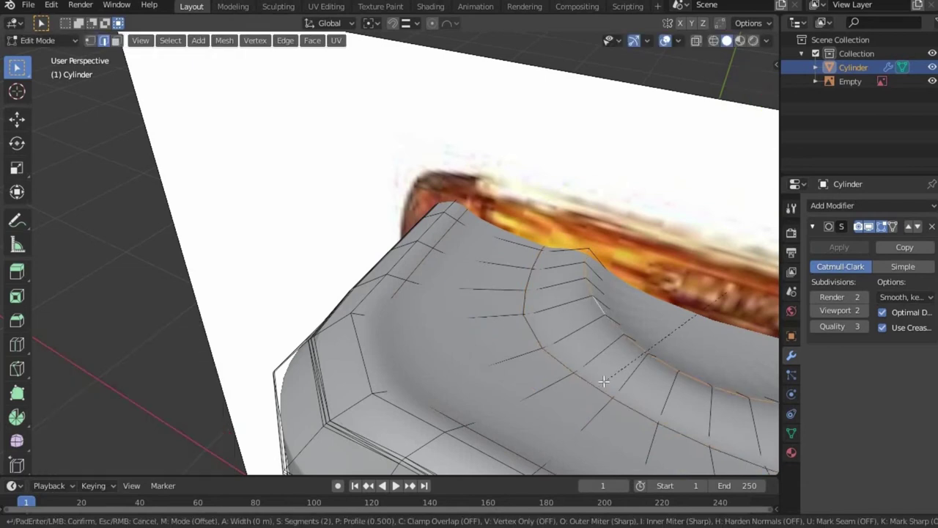
pyautogui.click(614, 373)
# - Add one more loop cut at the base, then switch to Back Orthographic view
pyautogui.hotkey('ctrl', 'r')
pyautogui.click(626, 322)
pyautogui.click(618, 295)
pyautogui.moveTo(617, 296)
pyautogui.mouseDown(button='middle')
pyautogui.moveTo(535, 116)
pyautogui.moveTo(571, 146)
pyautogui.mouseUp(button='middle')
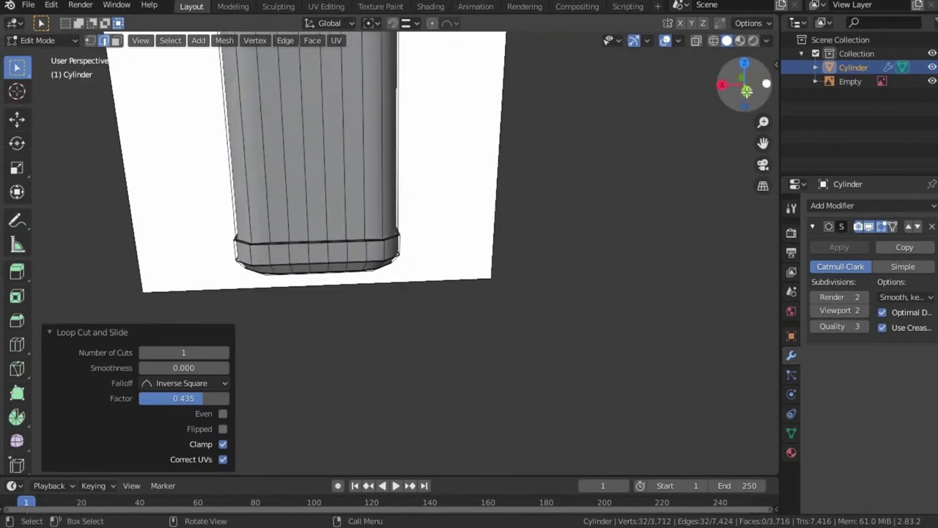
pyautogui.press('ctrl+KP_1')
pyautogui.press('a')
pyautogui.press('KP_Decimal')
# - Select an edge on the bottle and turn on the see-through X-ray display
pyautogui.click(465, 195)
pyautogui.scroll(2, 466, 194)
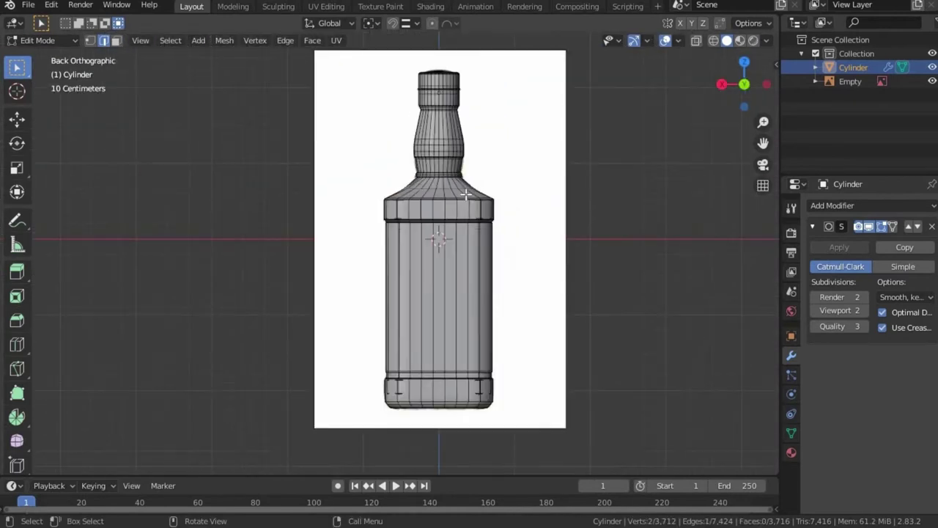
pyautogui.scroll(5, 465, 195)
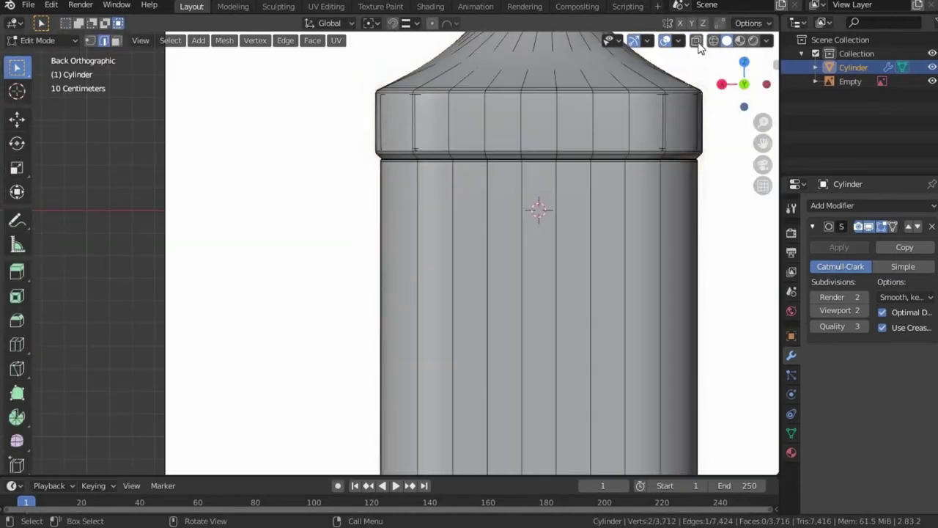
pyautogui.click(696, 41)
pyautogui.scroll(4, 330, 183)
pyautogui.click(698, 40)
pyautogui.click(698, 40)
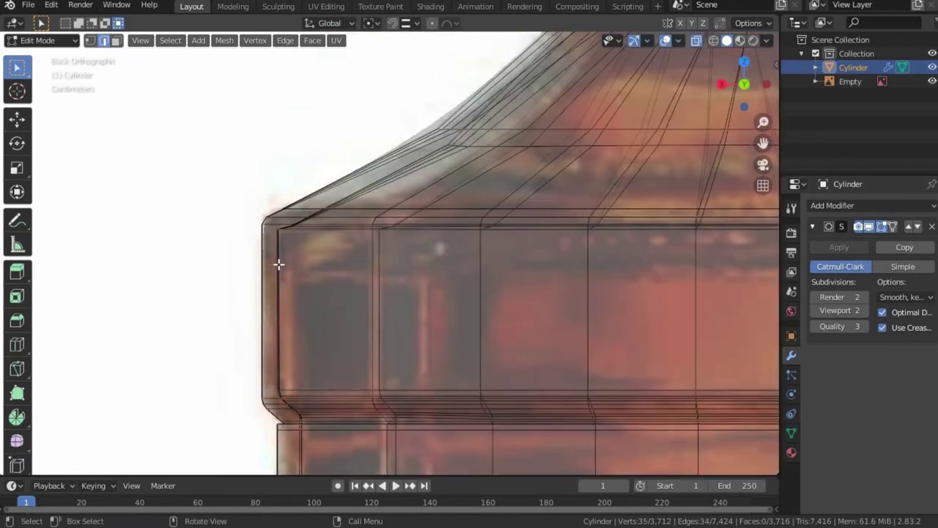
# - Select the linked inner shell and scale it to 0.989
pyautogui.press('l')
pyautogui.keyDown('shift'); pyautogui.moveTo(732, 233); pyautogui.dragTo(653, 140, button='middle'); pyautogui.keyUp('shift')
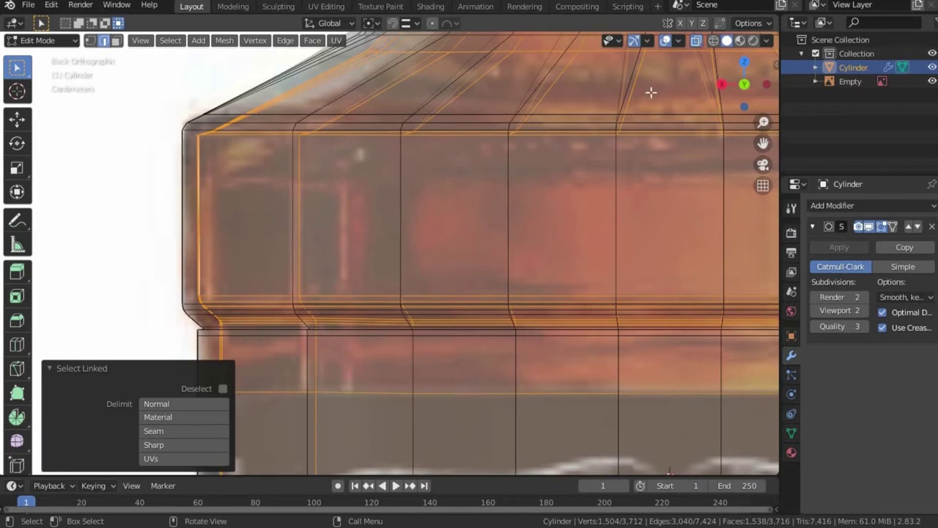
pyautogui.hotkey('alt', 'z')
pyautogui.press('s')
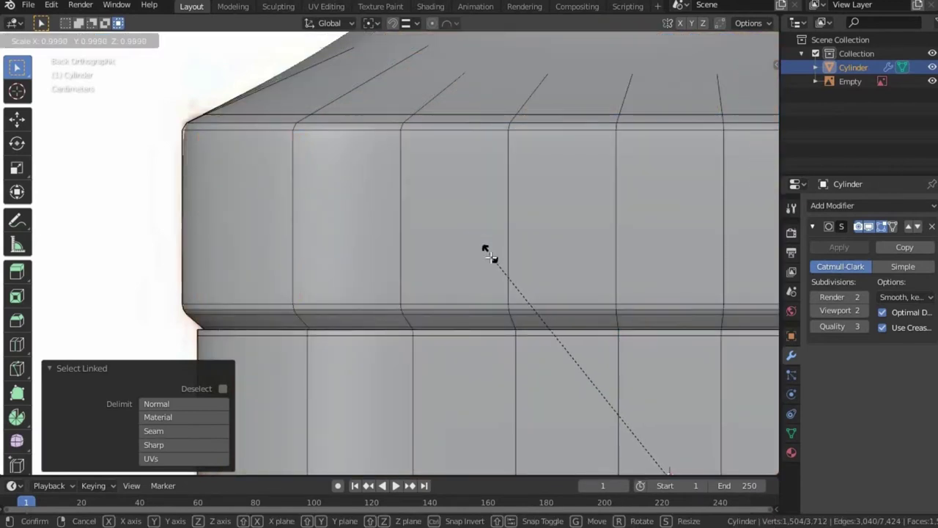
pyautogui.click(489, 255)
pyautogui.scroll(-3, 482, 329)
pyautogui.keyDown('shift'); pyautogui.moveTo(481, 329); pyautogui.dragTo(534, 137, button='middle'); pyautogui.keyUp('shift')
pyautogui.scroll(4, 484, 257)
pyautogui.press('s')
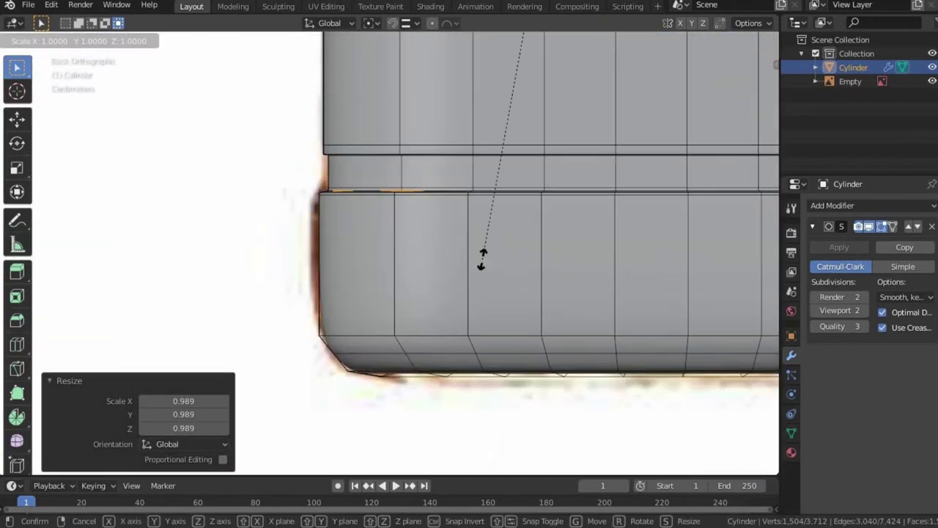
pyautogui.press('Escape')
# - With X-ray back on, box-select only the inner shell's bottom ring
pyautogui.hotkey('alt', 'z')
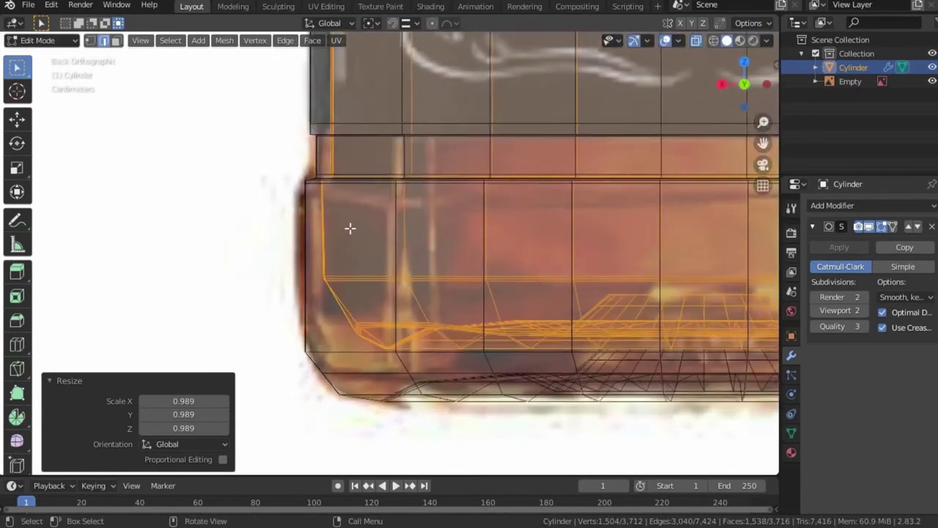
pyautogui.scroll(-5, 350, 226)
pyautogui.press('b')
pyautogui.moveTo(289, 187); pyautogui.dragTo(455, 337)
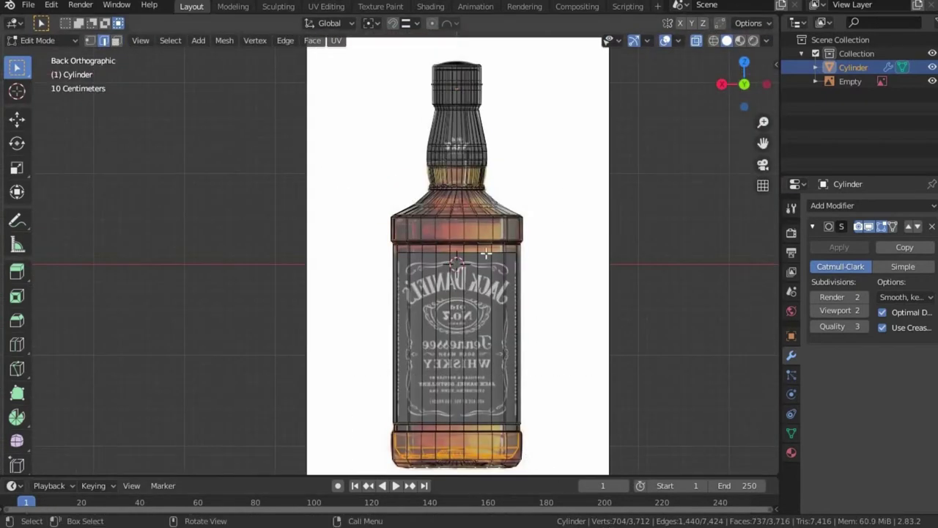
pyautogui.press('KP_Decimal')
pyautogui.scroll(2, 505, 286)
# - Move the bottom ring vertically along Z and return to Object Mode
pyautogui.press('g')
pyautogui.press('z')
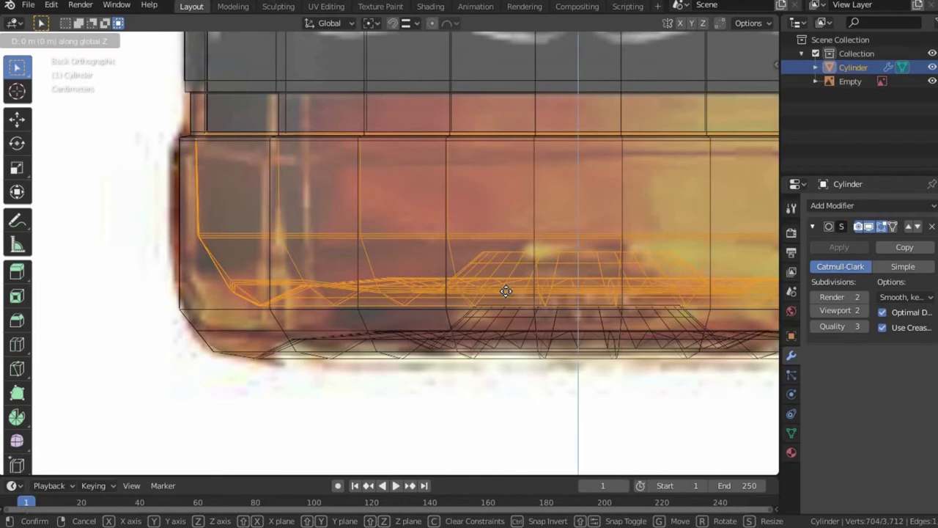
pyautogui.click(503, 309)
pyautogui.press('Tab')
# - Frame the bottle, enter Edit Mode and switch to edge selection
pyautogui.press('KP_Decimal')
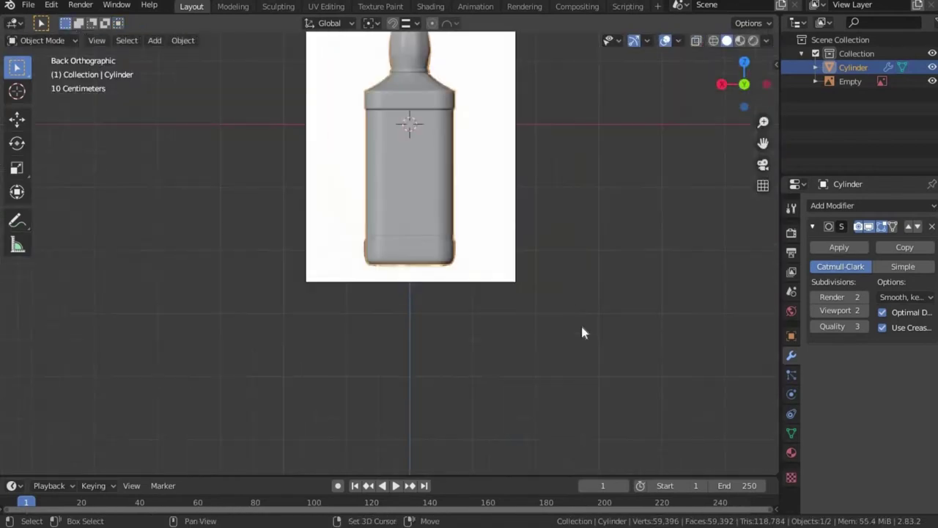
pyautogui.scroll(5, 518, 280)
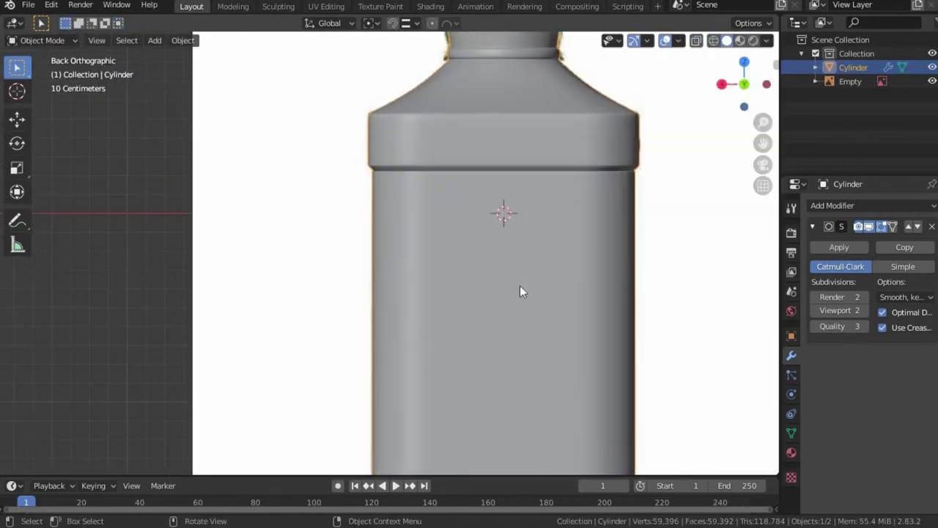
pyautogui.scroll(-4, 519, 290)
pyautogui.scroll(3, 513, 274)
pyautogui.press('Tab')
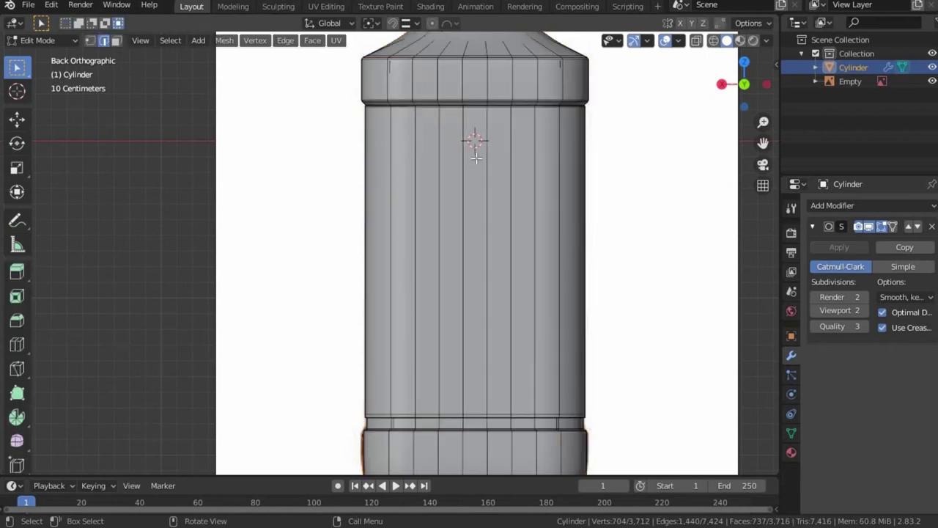
pyautogui.scroll(5, 476, 158)
pyautogui.moveTo(490, 161); pyautogui.dragTo(479, 177, button='middle')
pyautogui.keyDown('alt'); pyautogui.click(479, 177); pyautogui.keyUp('alt')
pyautogui.moveTo(562, 201)
pyautogui.mouseDown(button='middle')
pyautogui.moveTo(675, 214)
pyautogui.moveTo(358, 198)
pyautogui.moveTo(332, 269)
pyautogui.moveTo(429, 153)
pyautogui.mouseUp(button='middle')
pyautogui.press('2')
# - Select the top rim loop, a side edge path and the upper rim loop, and mark them as seams
pyautogui.keyDown('alt'); pyautogui.click(486, 116); pyautogui.keyUp('alt')
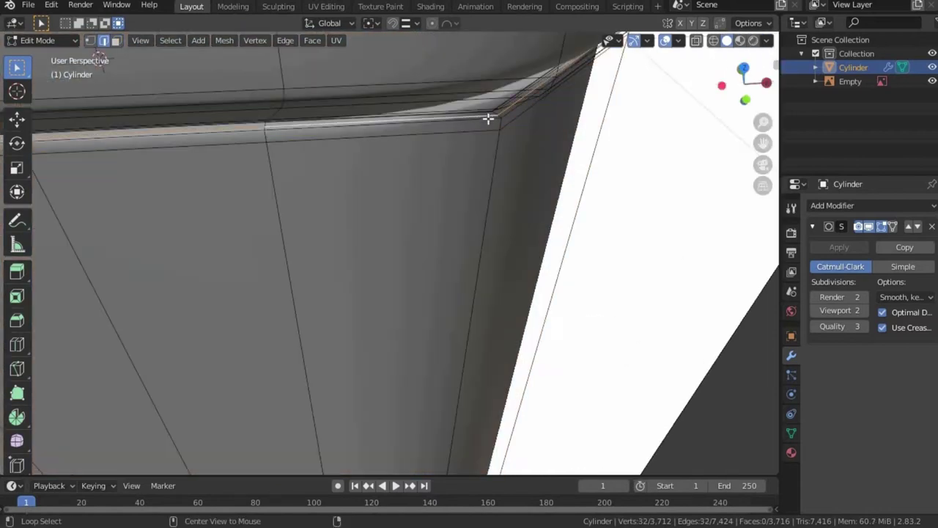
pyautogui.scroll(-5, 461, 228)
pyautogui.scroll(5, 398, 279)
pyautogui.moveTo(398, 280)
pyautogui.mouseDown(button='middle')
pyautogui.moveTo(402, 259)
pyautogui.moveTo(525, 213)
pyautogui.moveTo(513, 247)
pyautogui.moveTo(433, 173)
pyautogui.moveTo(431, 259)
pyautogui.moveTo(463, 126)
pyautogui.mouseUp(button='middle')
pyautogui.keyDown('shift'); pyautogui.click(573, 214); pyautogui.keyUp('shift')
pyautogui.keyDown('ctrl'); pyautogui.click(463, 126); pyautogui.keyUp('ctrl')
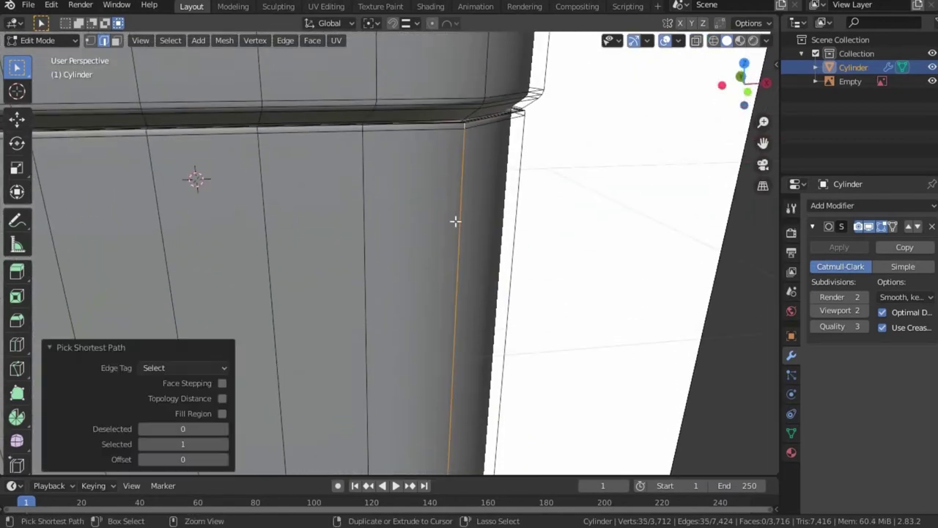
pyautogui.scroll(-5, 454, 220)
pyautogui.scroll(2, 443, 190)
pyautogui.moveTo(445, 173)
pyautogui.mouseDown(button='middle')
pyautogui.moveTo(410, 203)
pyautogui.moveTo(439, 211)
pyautogui.moveTo(632, 96)
pyautogui.mouseUp(button='middle')
pyautogui.scroll(4, 411, 203)
pyautogui.keyDown('alt'); pyautogui.keyDown('shift'); pyautogui.click(635, 99); pyautogui.keyUp('shift'); pyautogui.keyUp('alt')
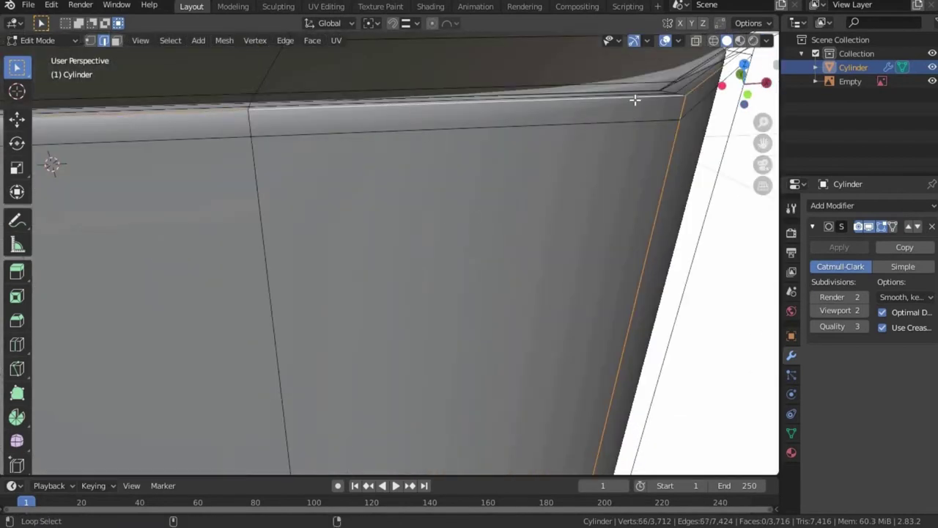
pyautogui.rightClick(352, 297)
pyautogui.click(352, 376)
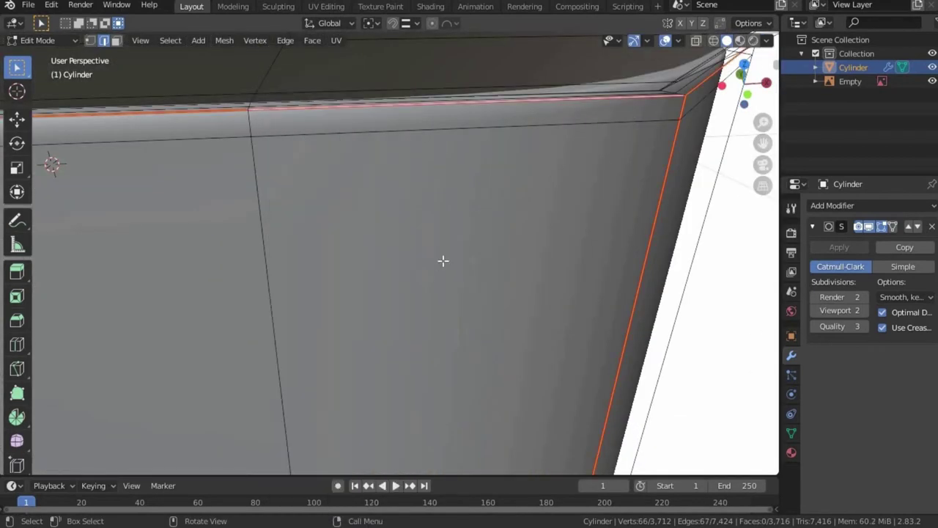
# - Select the vertical corner edge loops beneath the shoulder and start a two-segment bevel
pyautogui.scroll(-5, 405, 243)
pyautogui.moveTo(405, 244)
pyautogui.mouseDown(button='middle')
pyautogui.moveTo(337, 323)
pyautogui.moveTo(357, 348)
pyautogui.mouseUp(button='middle')
pyautogui.scroll(3, 335, 325)
pyautogui.keyDown('alt'); pyautogui.keyDown('shift'); pyautogui.click(357, 347); pyautogui.keyUp('shift'); pyautogui.keyUp('alt')
pyautogui.keyDown('alt'); pyautogui.keyDown('shift'); pyautogui.click(291, 385); pyautogui.keyUp('shift'); pyautogui.keyUp('alt')
pyautogui.moveTo(215, 339); pyautogui.dragTo(500, 374, button='middle')
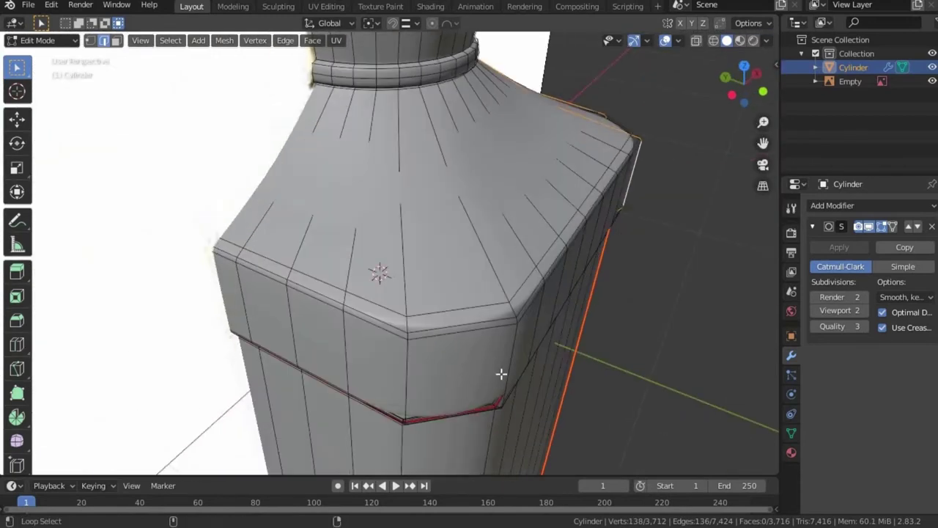
pyautogui.keyDown('alt'); pyautogui.keyDown('shift'); pyautogui.click(372, 372); pyautogui.keyUp('shift'); pyautogui.keyUp('alt')
pyautogui.moveTo(372, 372); pyautogui.dragTo(428, 317, button='middle')
pyautogui.moveTo(364, 279)
pyautogui.mouseDown(button='middle')
pyautogui.moveTo(498, 182)
pyautogui.moveTo(486, 352)
pyautogui.mouseUp(button='middle')
pyautogui.hotkey('ctrl', 'b')
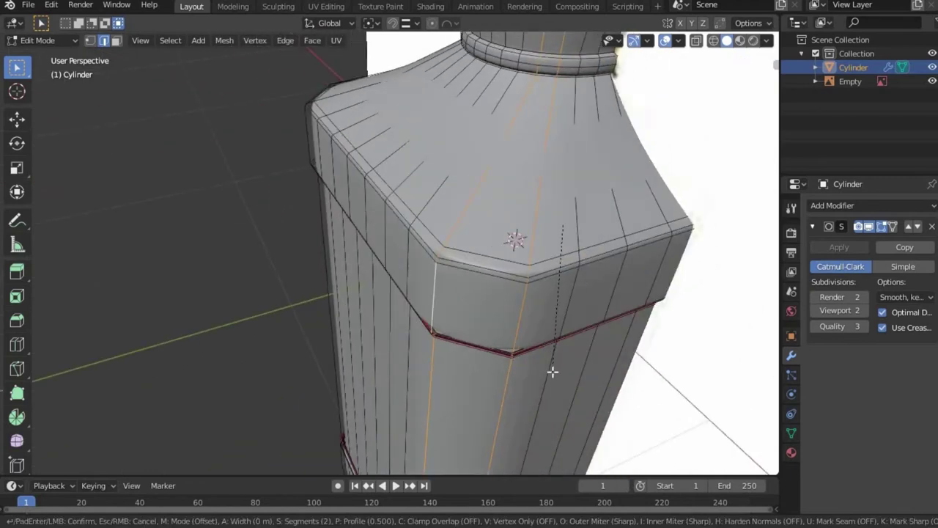
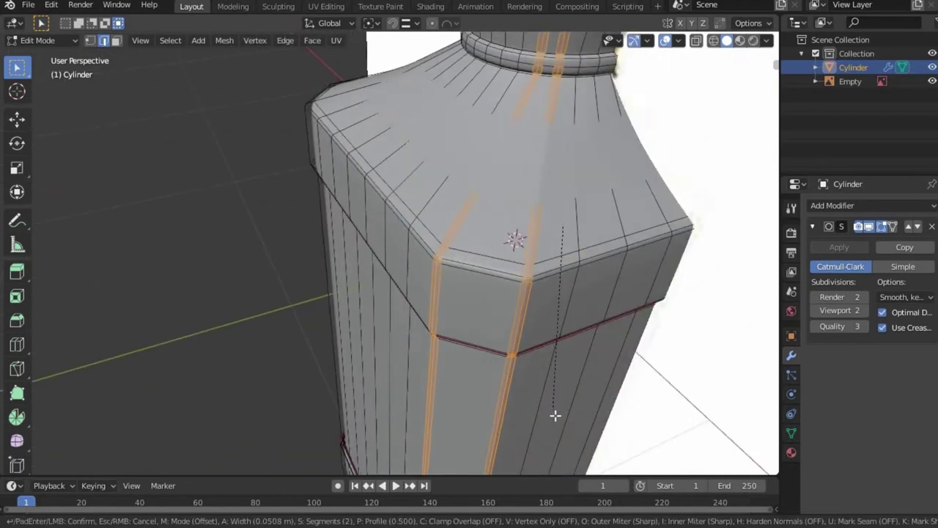
# - Confirm the shoulder bevel and return to Object Mode in a front orthographic view
pyautogui.click(559, 404)
pyautogui.press('Tab')
pyautogui.scroll(-3, 560, 403)
pyautogui.moveTo(560, 403)
pyautogui.mouseDown(button='middle')
pyautogui.moveTo(639, 343)
pyautogui.moveTo(663, 423)
pyautogui.moveTo(646, 266)
pyautogui.mouseUp(button='middle')
pyautogui.press('KP_1')
pyautogui.moveTo(420, 306)
pyautogui.keyDown('shift'); pyautogui.mouseDown(button='middle')
pyautogui.moveTo(517, 193)
pyautogui.moveTo(540, 279)
pyautogui.moveTo(454, 273)
pyautogui.moveTo(739, 94)
pyautogui.mouseUp(button='middle'); pyautogui.keyUp('shift')
pyautogui.scroll(5, 509, 262)
pyautogui.press('KP_1')
pyautogui.scroll(2, 464, 218)
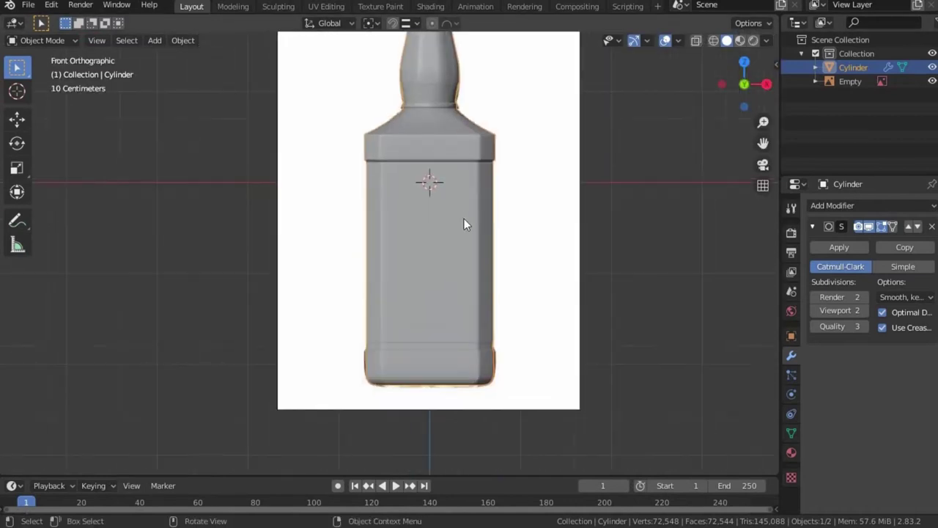
pyautogui.scroll(2, 455, 272)
# - Hide the reference image empty and select the bottle model
pyautogui.click(553, 187)
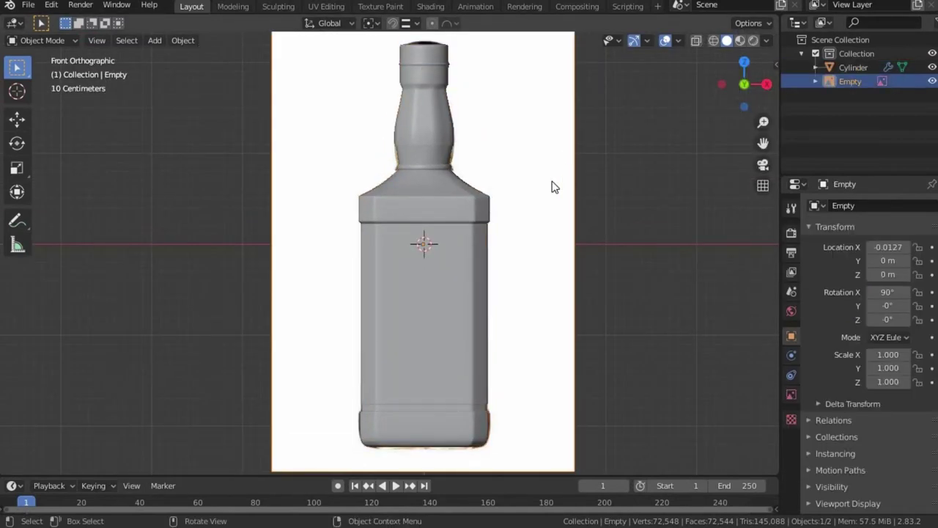
pyautogui.press('h')
pyautogui.click(436, 250)
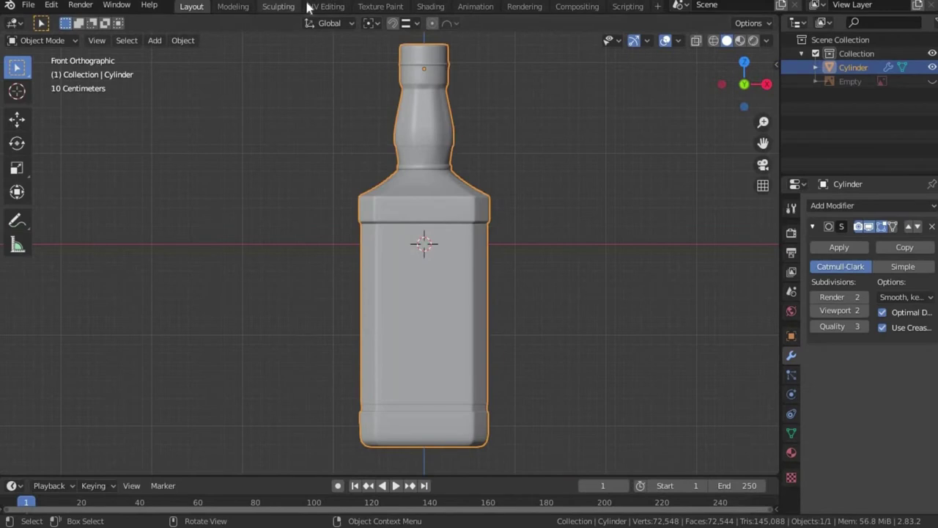
# - In the Shading workspace, create a new material for the bottle
pyautogui.click(442, 9)
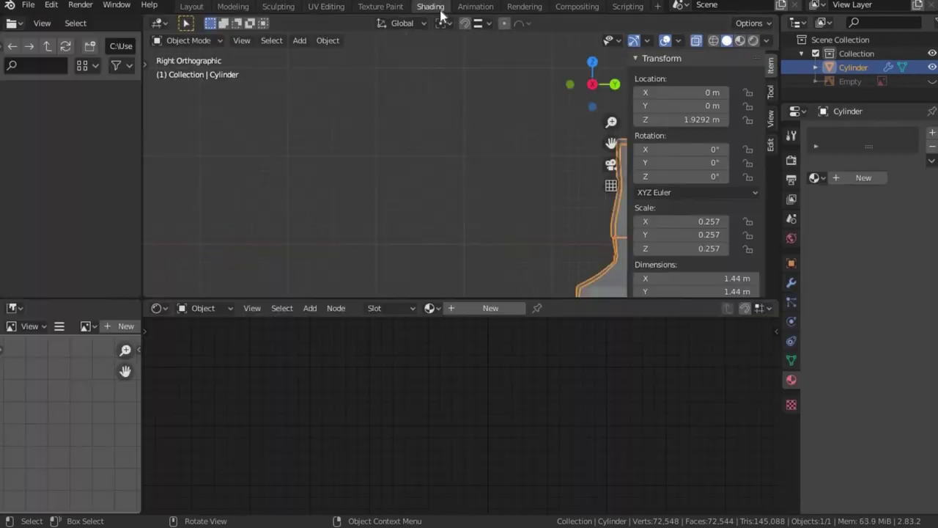
pyautogui.keyDown('alt'); pyautogui.moveTo(495, 164); pyautogui.dragTo(630, 181, button='middle'); pyautogui.keyUp('alt')
pyautogui.press('n')
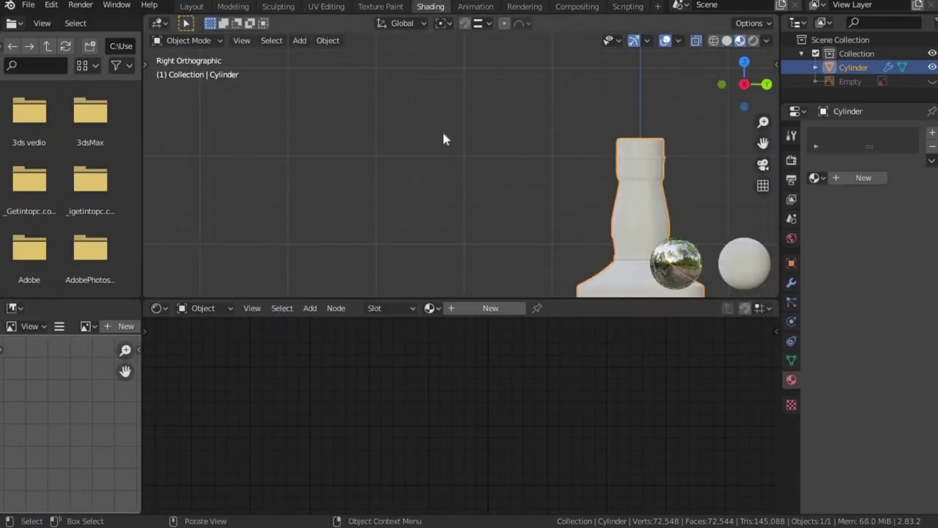
pyautogui.press('KP_Decimal')
pyautogui.click(490, 308)
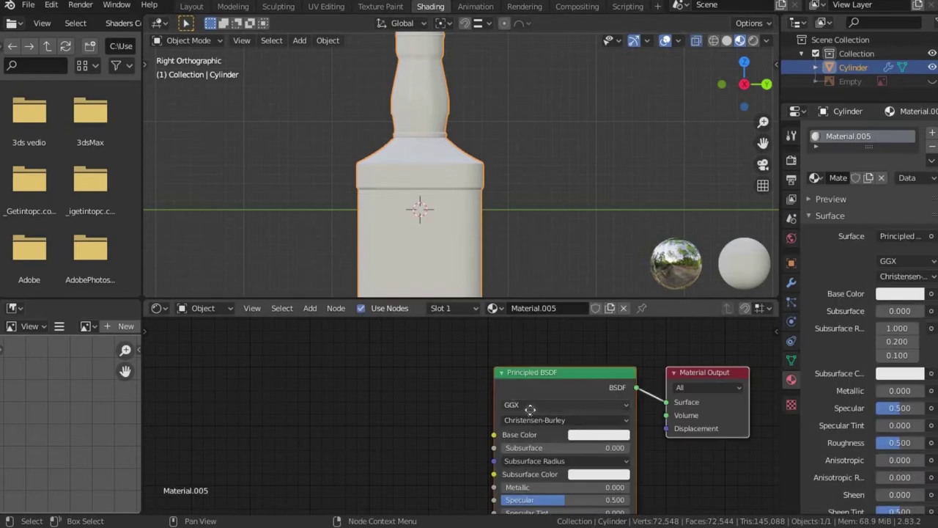
# - Make the material glassy: Transmission 1.000, Roughness 0.086, lower specular, new subsurface colour
pyautogui.keyDown('shift'); pyautogui.scroll(3, 515, 360); pyautogui.keyUp('shift')
pyautogui.moveTo(498, 465); pyautogui.dragTo(616, 463)
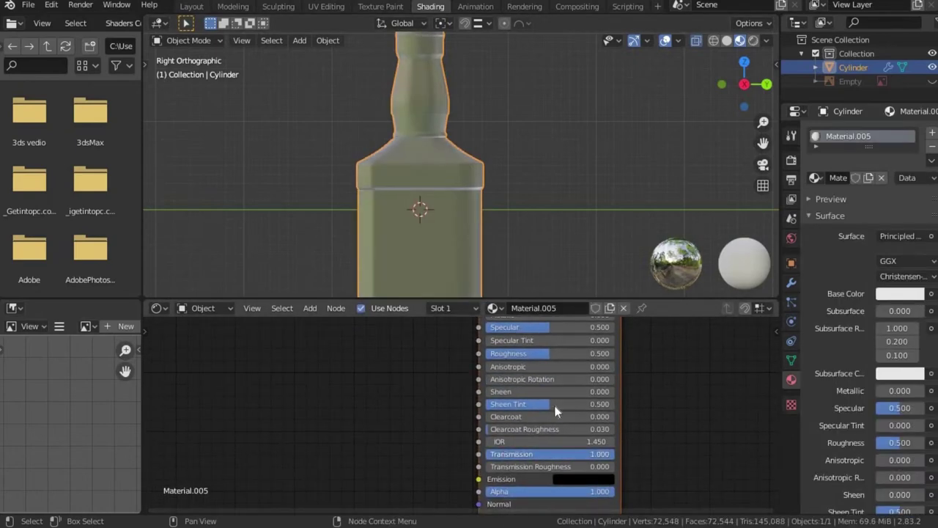
pyautogui.keyDown('shift'); pyautogui.scroll(2, 554, 405); pyautogui.keyUp('shift')
pyautogui.moveTo(535, 400); pyautogui.dragTo(502, 400)
pyautogui.moveTo(528, 369); pyautogui.dragTo(513, 369)
pyautogui.moveTo(444, 442); pyautogui.dragTo(437, 494, button='middle')
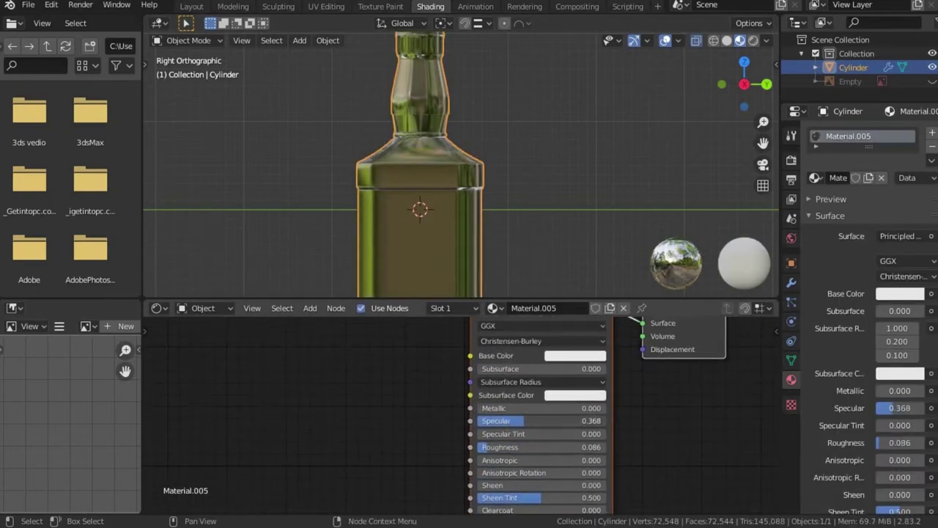
pyautogui.scroll(2, 529, 389)
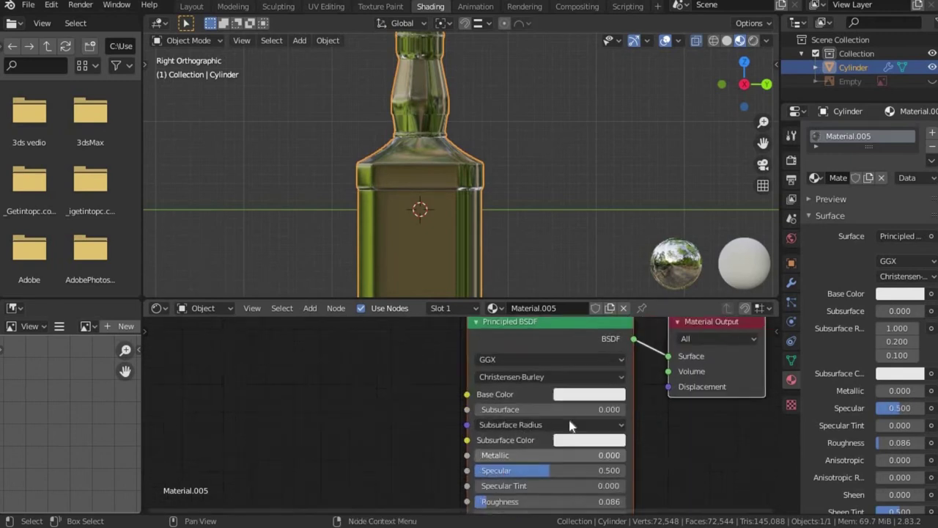
pyautogui.click(594, 444)
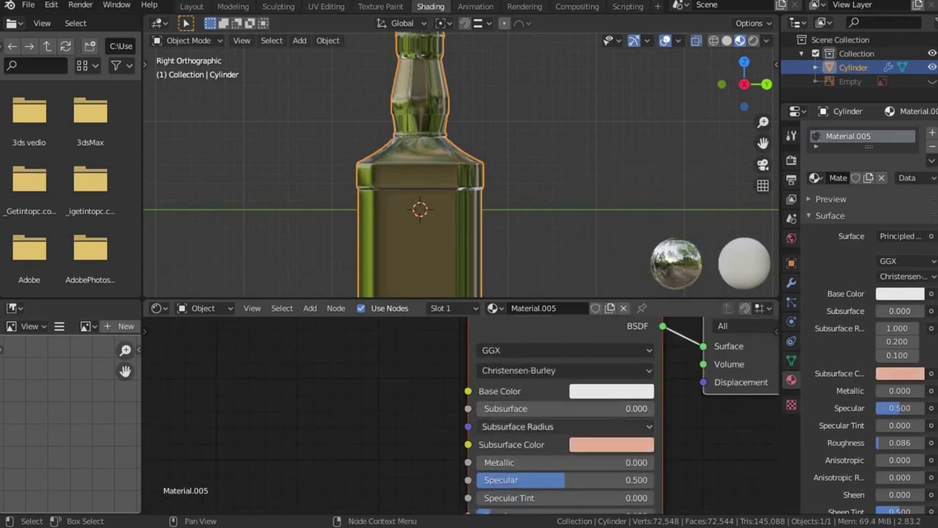
# - Add a second material slot to the bottle
pyautogui.scroll(-1, 415, 250)
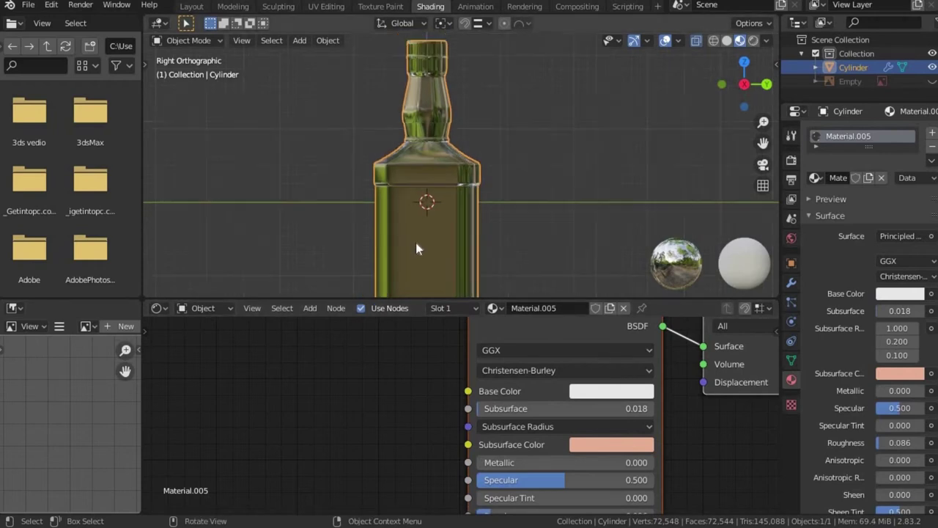
pyautogui.scroll(-4, 455, 180)
pyautogui.scroll(4, 456, 153)
pyautogui.scroll(3, 483, 250)
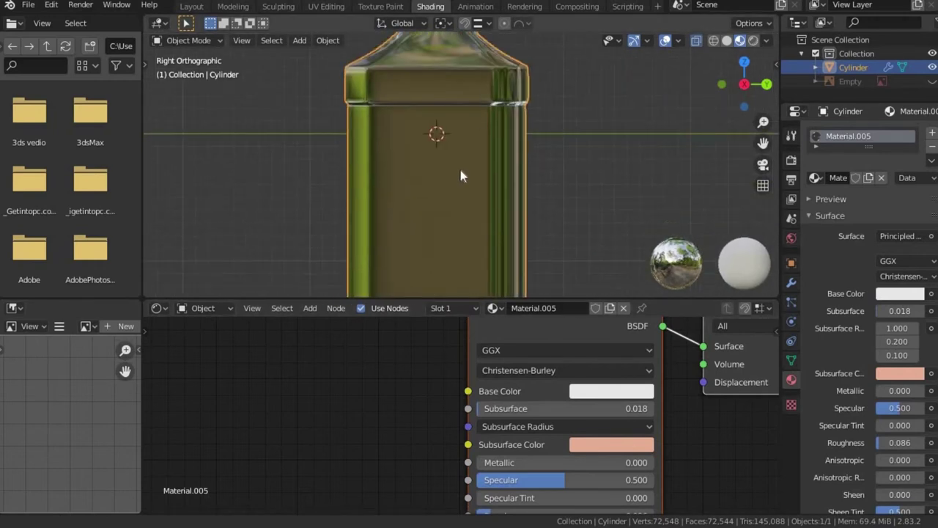
pyautogui.click(932, 133)
# - Create Material.007 in the second slot and enter Edit Mode with face select
pyautogui.click(858, 209)
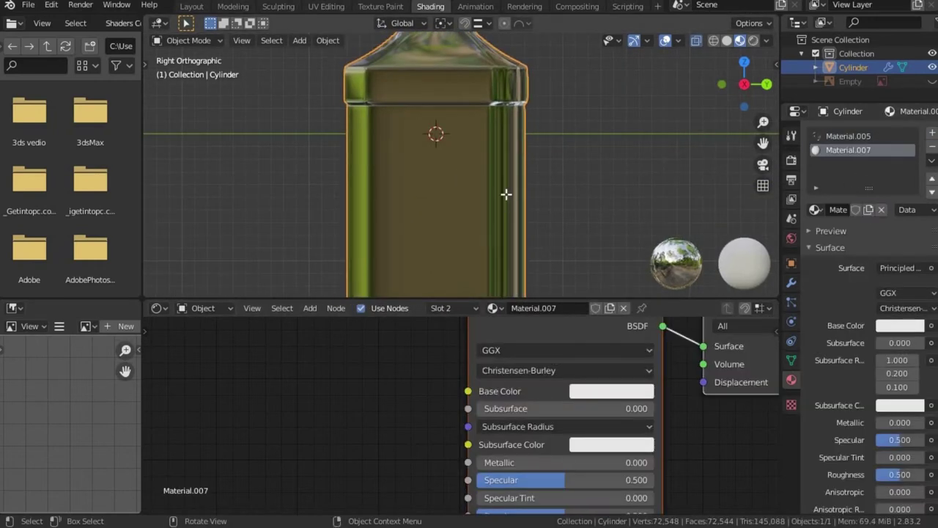
pyautogui.press('Tab')
pyautogui.scroll(3, 361, 138)
pyautogui.press('3')
pyautogui.keyDown('alt'); pyautogui.click(348, 115); pyautogui.keyUp('alt')
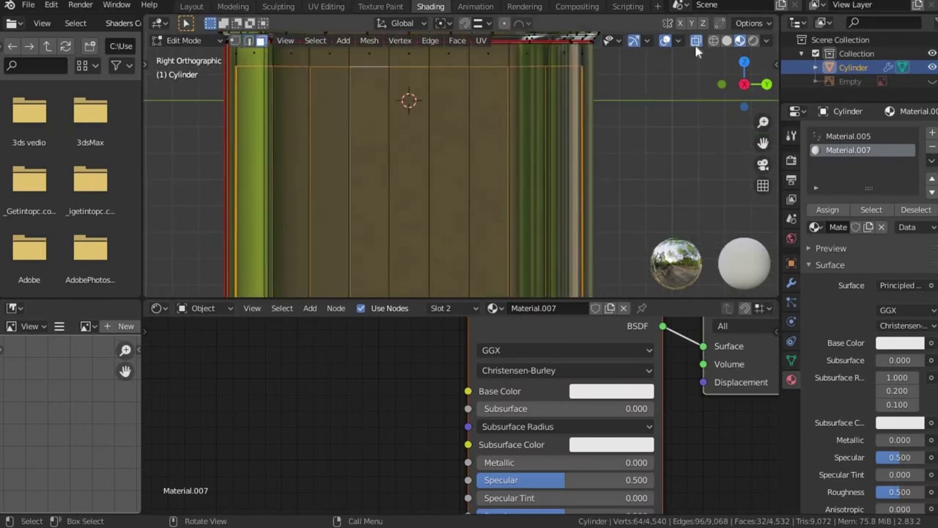
# - Add several face loops around the bottle body and lower neck to the selection
pyautogui.moveTo(473, 199)
pyautogui.mouseDown(button='middle')
pyautogui.moveTo(463, 244)
pyautogui.moveTo(474, 222)
pyautogui.moveTo(368, 288)
pyautogui.moveTo(512, 222)
pyautogui.moveTo(508, 179)
pyautogui.moveTo(454, 161)
pyautogui.moveTo(386, 248)
pyautogui.moveTo(405, 191)
pyautogui.mouseUp(button='middle')
pyautogui.keyDown('alt'); pyautogui.keyDown('shift'); pyautogui.click(474, 222); pyautogui.keyUp('shift'); pyautogui.keyUp('alt')
pyautogui.keyDown('alt'); pyautogui.keyDown('shift'); pyautogui.click(522, 222); pyautogui.keyUp('shift'); pyautogui.keyUp('alt')
pyautogui.scroll(6, 509, 180)
pyautogui.keyDown('alt'); pyautogui.keyDown('shift'); pyautogui.click(381, 270); pyautogui.keyUp('shift'); pyautogui.keyUp('alt')
pyautogui.scroll(-5, 444, 217)
pyautogui.keyDown('shift'); pyautogui.moveTo(452, 256); pyautogui.dragTo(452, 425, button='middle'); pyautogui.keyUp('shift')
pyautogui.scroll(5, 439, 220)
pyautogui.moveTo(439, 220)
pyautogui.mouseDown(button='middle')
pyautogui.moveTo(365, 78)
pyautogui.moveTo(467, 105)
pyautogui.mouseUp(button='middle')
pyautogui.keyDown('alt'); pyautogui.keyDown('shift'); pyautogui.click(365, 78); pyautogui.keyUp('shift'); pyautogui.keyUp('alt')
# - Inspect the bottle neck and show the Subdivision modifier settings
pyautogui.scroll(-3, 421, 98)
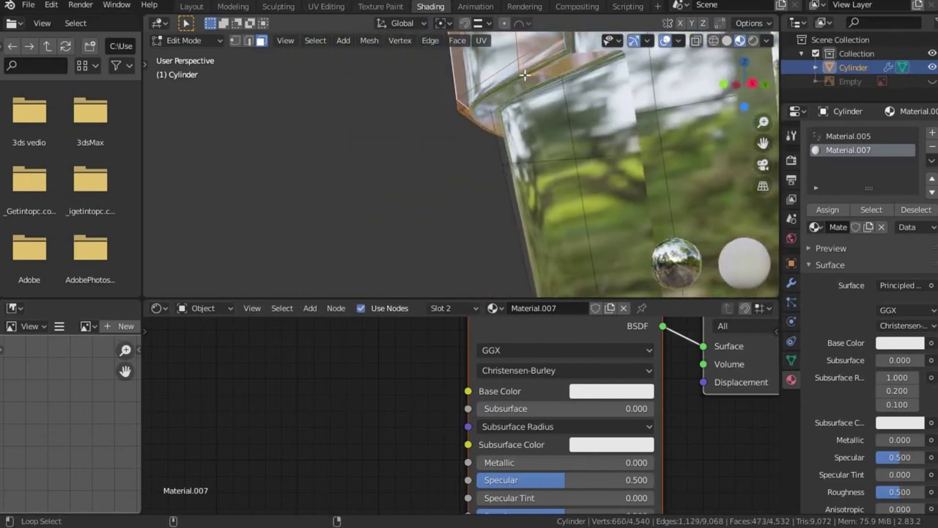
pyautogui.scroll(3, 521, 75)
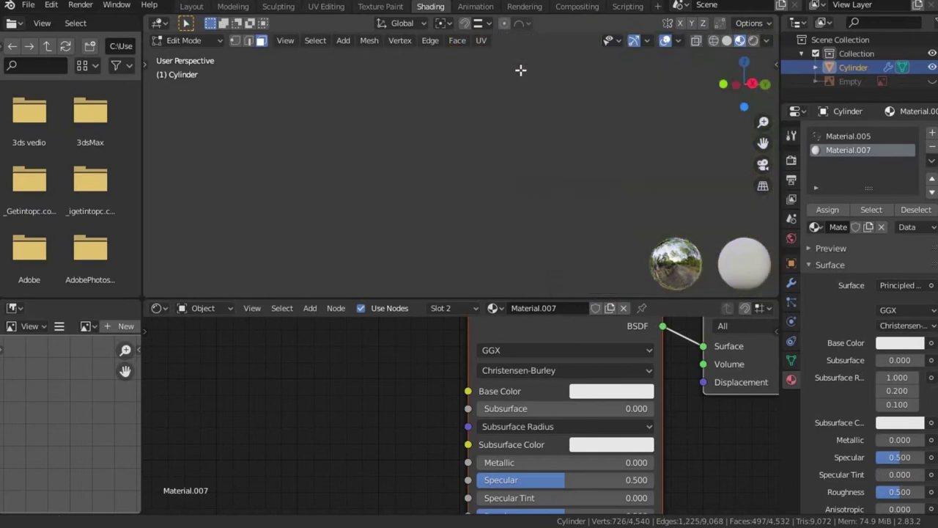
pyautogui.scroll(-5, 447, 107)
pyautogui.moveTo(435, 120)
pyautogui.mouseDown(button='middle')
pyautogui.moveTo(370, 117)
pyautogui.moveTo(408, 121)
pyautogui.mouseUp(button='middle')
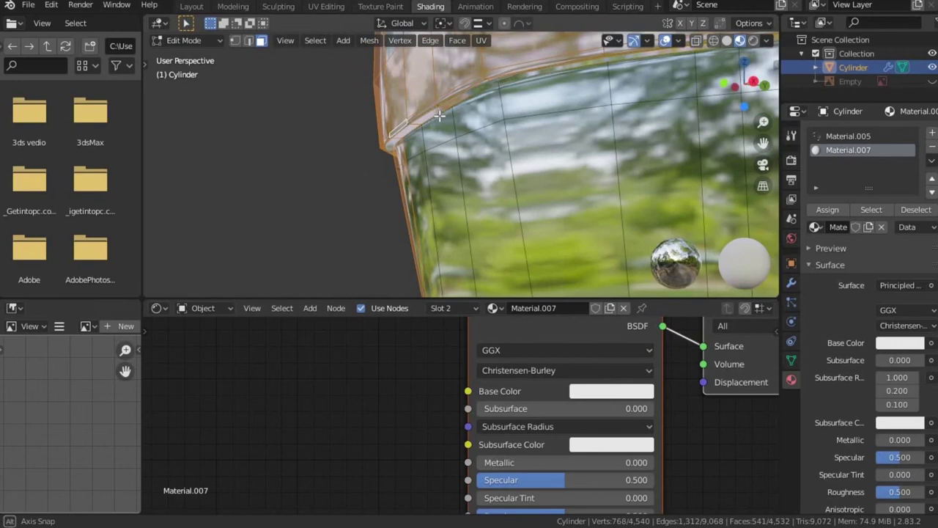
pyautogui.scroll(-2, 461, 183)
pyautogui.scroll(-2, 496, 170)
pyautogui.scroll(-3, 487, 190)
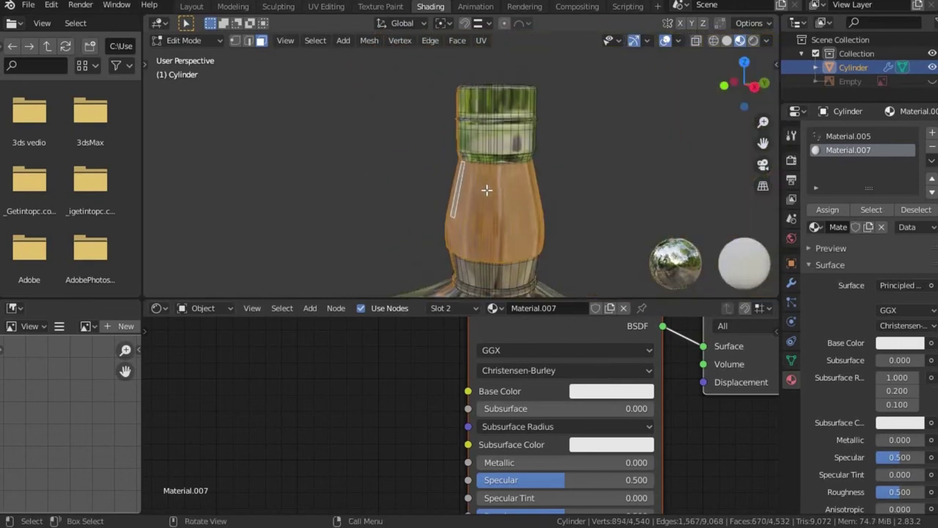
pyautogui.scroll(4, 487, 190)
pyautogui.scroll(3, 480, 152)
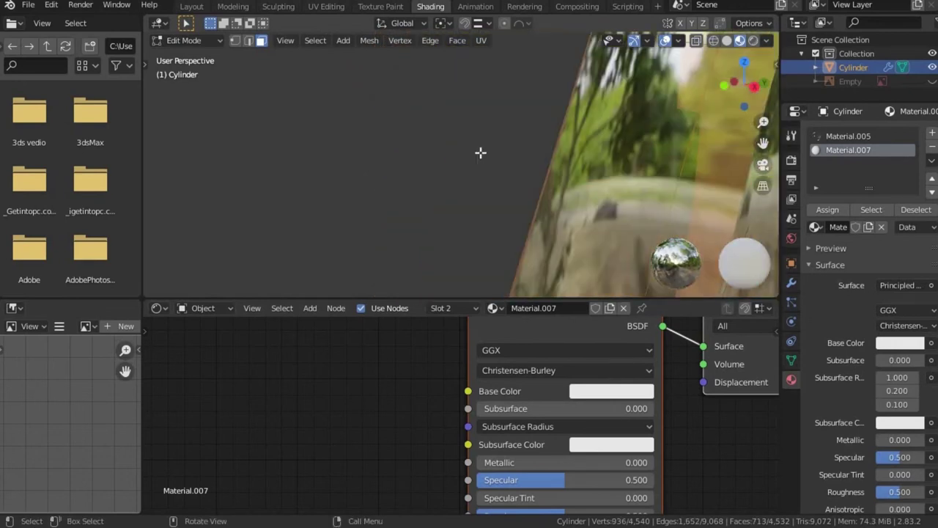
pyautogui.scroll(-2, 475, 128)
pyautogui.scroll(-2, 454, 83)
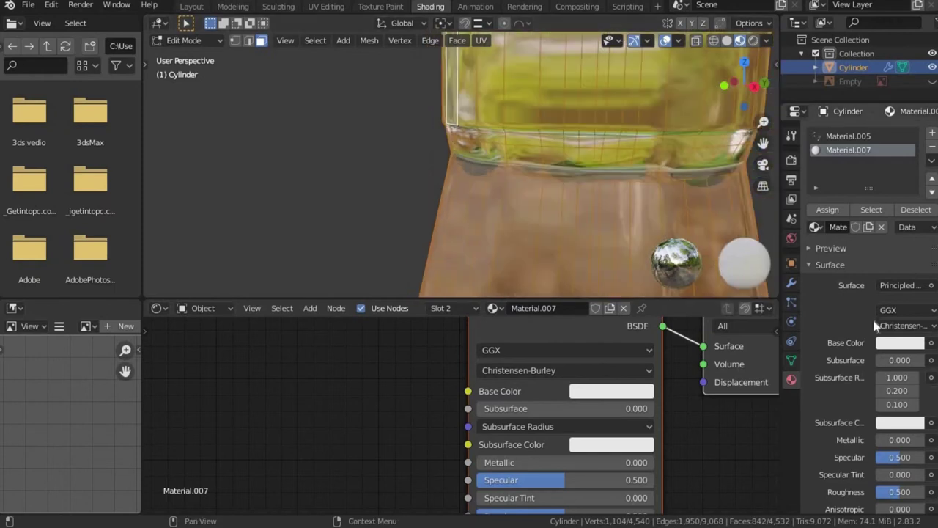
pyautogui.click(791, 285)
pyautogui.scroll(3, 561, 241)
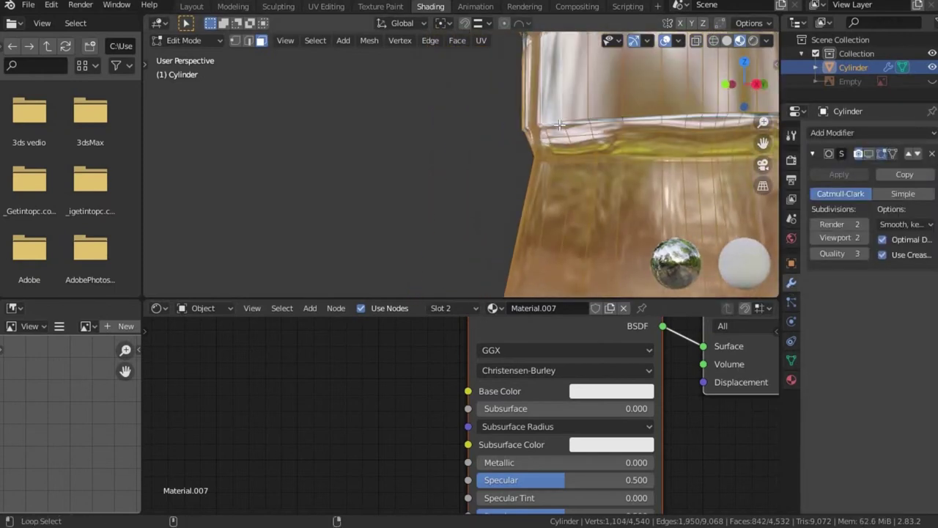
pyautogui.scroll(-2, 560, 168)
# - Add edge loops around the neck and the inner rim of the top
pyautogui.keyDown('alt'); pyautogui.keyDown('shift'); pyautogui.click(555, 119); pyautogui.keyUp('shift'); pyautogui.keyUp('alt')
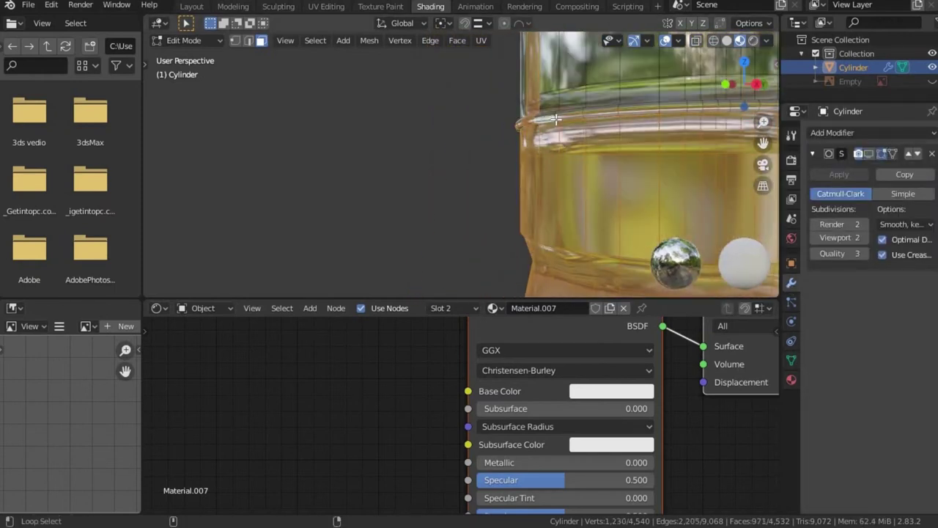
pyautogui.scroll(2, 557, 115)
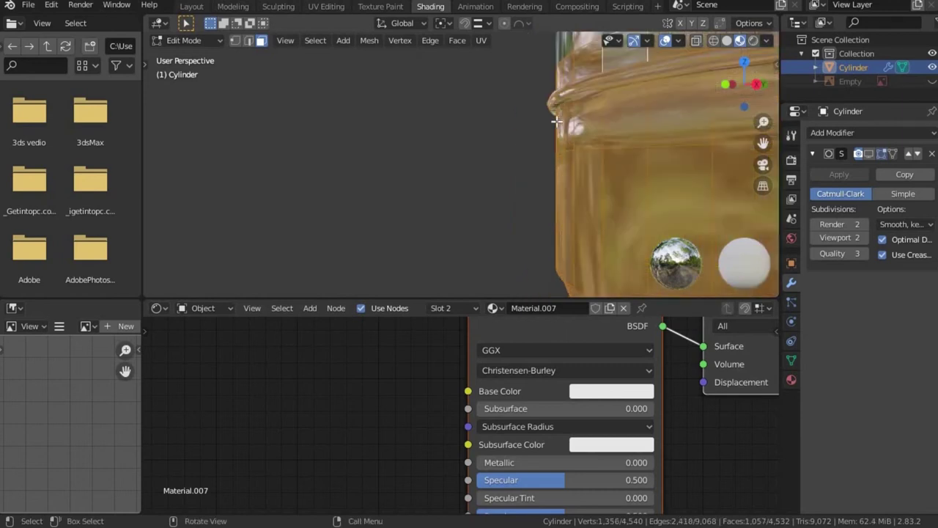
pyautogui.keyDown('alt'); pyautogui.keyDown('shift'); pyautogui.click(555, 107); pyautogui.keyUp('shift'); pyautogui.keyUp('alt')
pyautogui.moveTo(555, 107); pyautogui.dragTo(595, 198, button='middle')
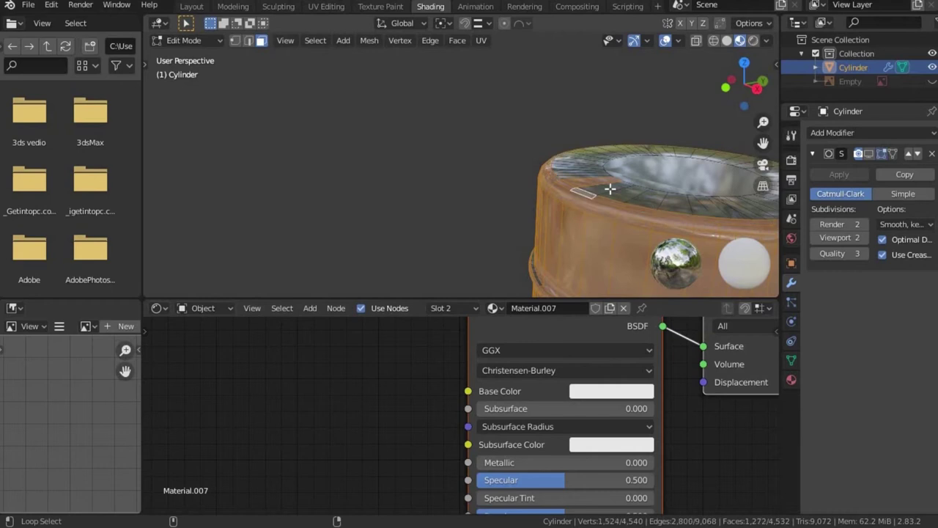
pyautogui.keyDown('alt'); pyautogui.keyDown('shift'); pyautogui.click(610, 189); pyautogui.keyUp('shift'); pyautogui.keyUp('alt')
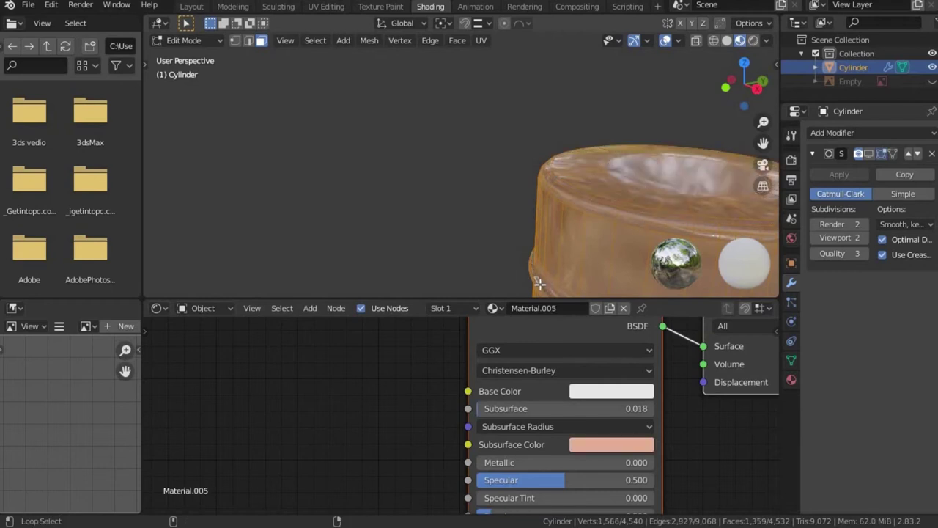
pyautogui.scroll(-3, 539, 284)
pyautogui.moveTo(545, 268)
pyautogui.mouseDown(button='middle')
pyautogui.moveTo(614, 243)
pyautogui.moveTo(530, 232)
pyautogui.mouseUp(button='middle')
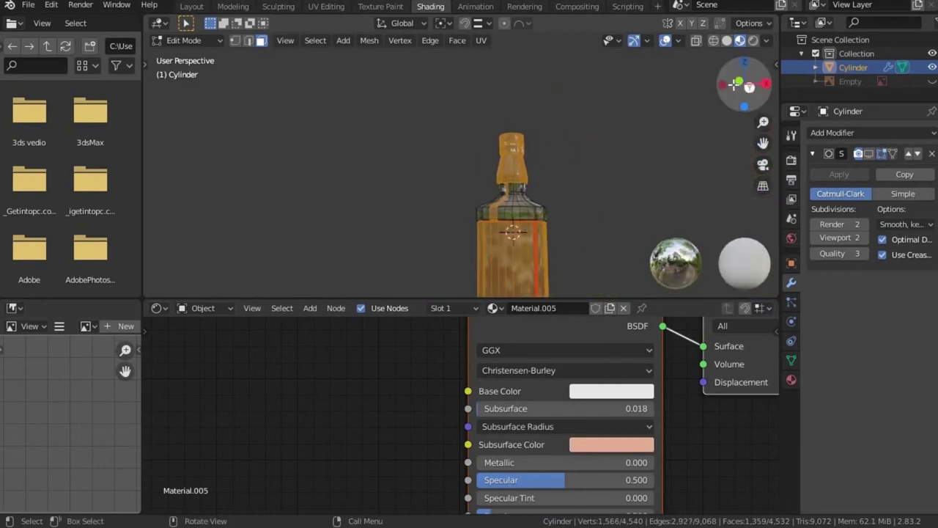
# - In front orthographic view, box-select the upper neck and cap of the bottle
pyautogui.click(734, 84)
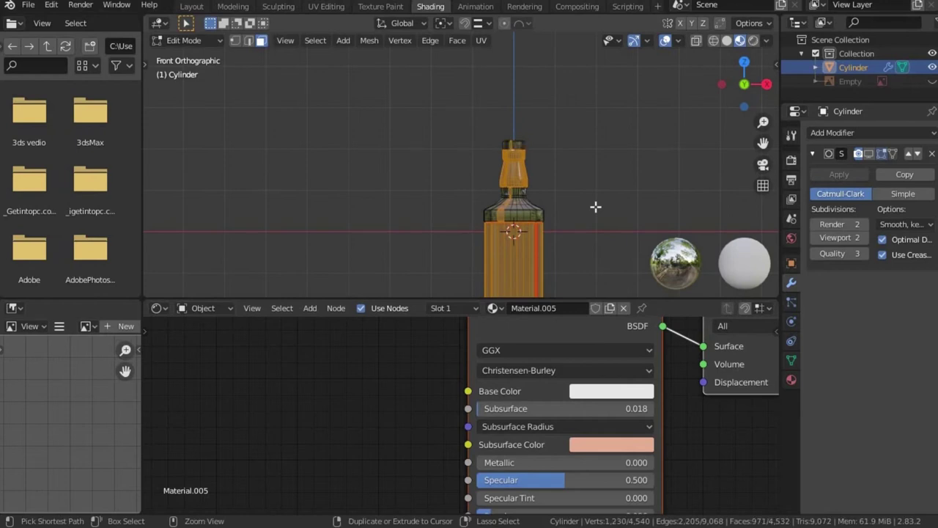
pyautogui.scroll(3, 533, 203)
pyautogui.keyDown('shift'); pyautogui.moveTo(411, 205); pyautogui.dragTo(302, 208, button='middle'); pyautogui.keyUp('shift')
pyautogui.moveTo(260, 57); pyautogui.dragTo(529, 237)
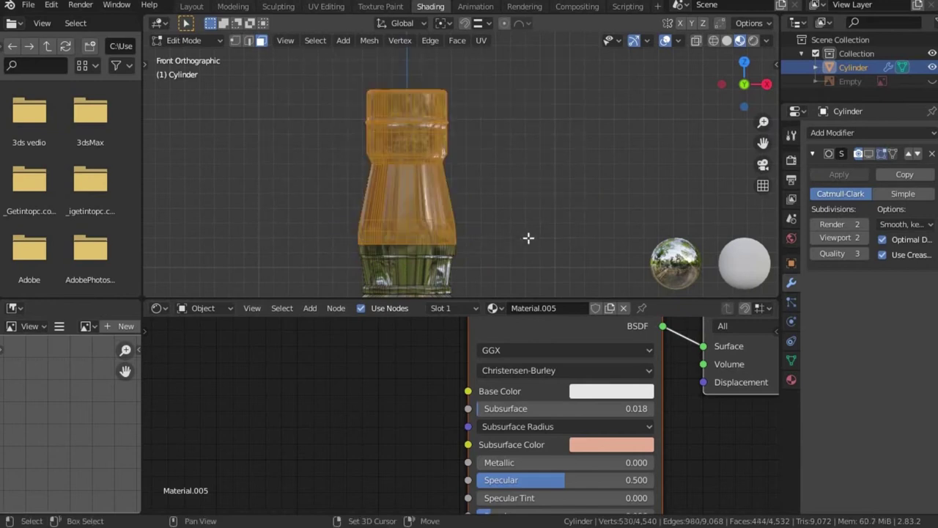
pyautogui.moveTo(273, 256); pyautogui.dragTo(674, 85)
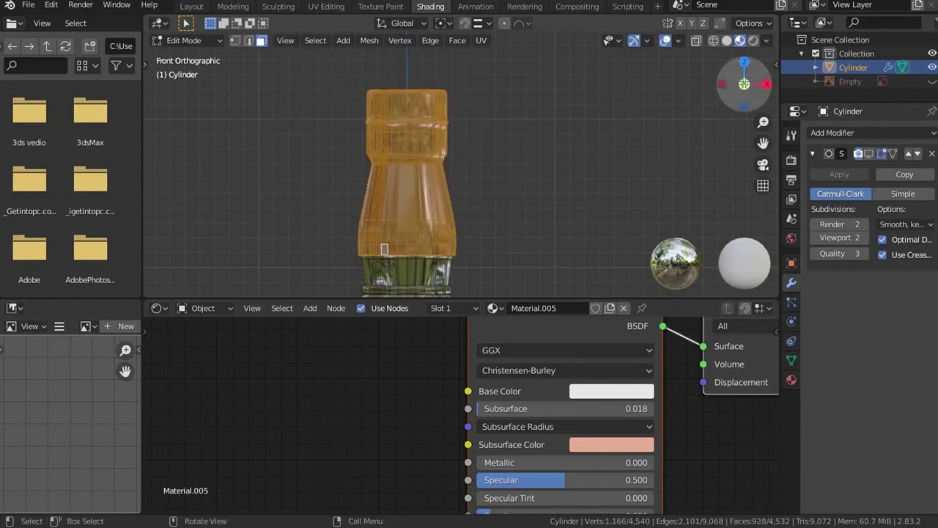
# - Box-select the neck again from the back view, add the remaining loops, and show the material slots
pyautogui.press('ctrl+KP_1')
pyautogui.moveTo(457, 51); pyautogui.dragTo(662, 235)
pyautogui.scroll(1, 640, 93)
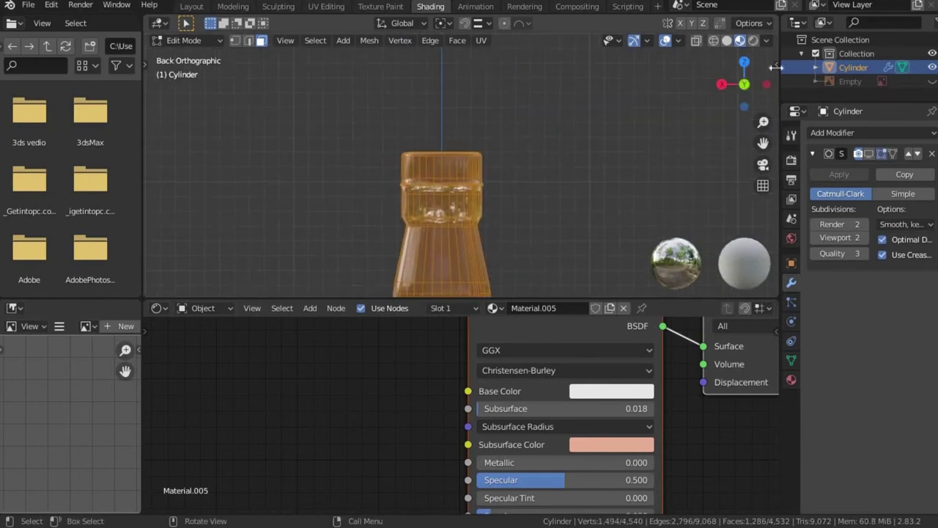
pyautogui.moveTo(755, 77); pyautogui.dragTo(445, 90)
pyautogui.moveTo(447, 144)
pyautogui.mouseDown(button='middle')
pyautogui.moveTo(483, 234)
pyautogui.moveTo(503, 161)
pyautogui.moveTo(546, 177)
pyautogui.moveTo(557, 220)
pyautogui.mouseUp(button='middle')
pyautogui.keyDown('shift'); pyautogui.click(484, 234); pyautogui.keyUp('shift')
pyautogui.keyDown('alt'); pyautogui.keyDown('shift'); pyautogui.click(549, 172); pyautogui.keyUp('shift'); pyautogui.keyUp('alt')
pyautogui.click(790, 379)
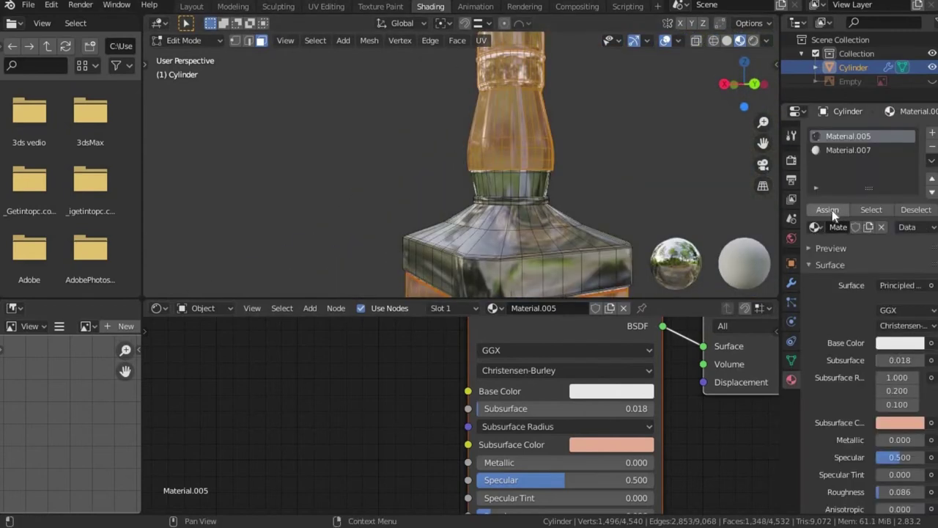
pyautogui.scroll(-3, 637, 153)
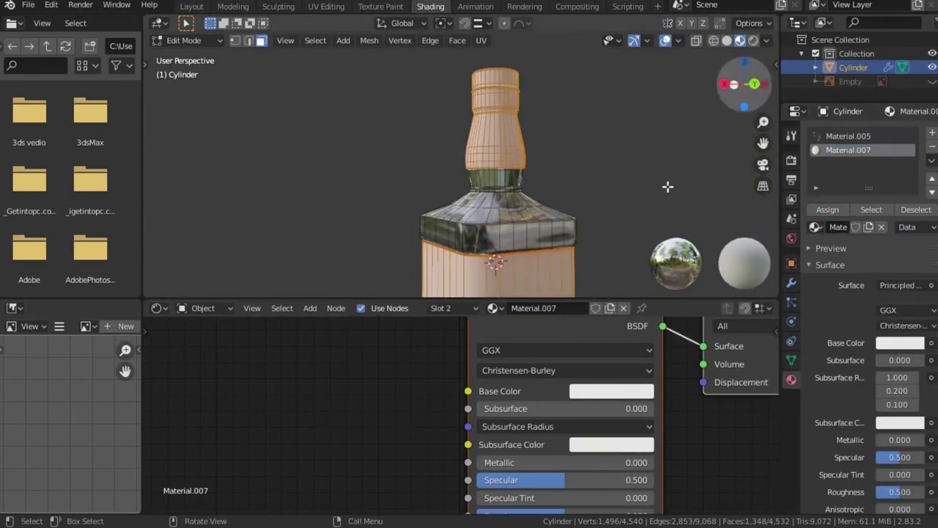
# - Select the whole bottle mesh and rotate it about the vertical Z axis
pyautogui.press('KP_1')
pyautogui.moveTo(545, 239)
pyautogui.keyDown('shift'); pyautogui.mouseDown(button='middle')
pyautogui.moveTo(565, 128)
pyautogui.moveTo(572, 160)
pyautogui.mouseUp(button='middle'); pyautogui.keyUp('shift')
pyautogui.write('ar')
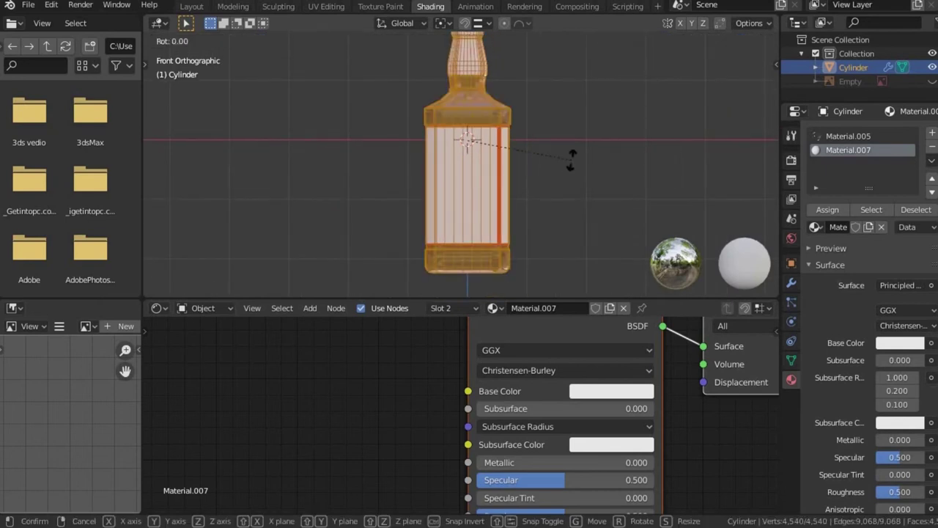
pyautogui.write('9')
pyautogui.press('Escape')
pyautogui.press('r')
pyautogui.press('z')
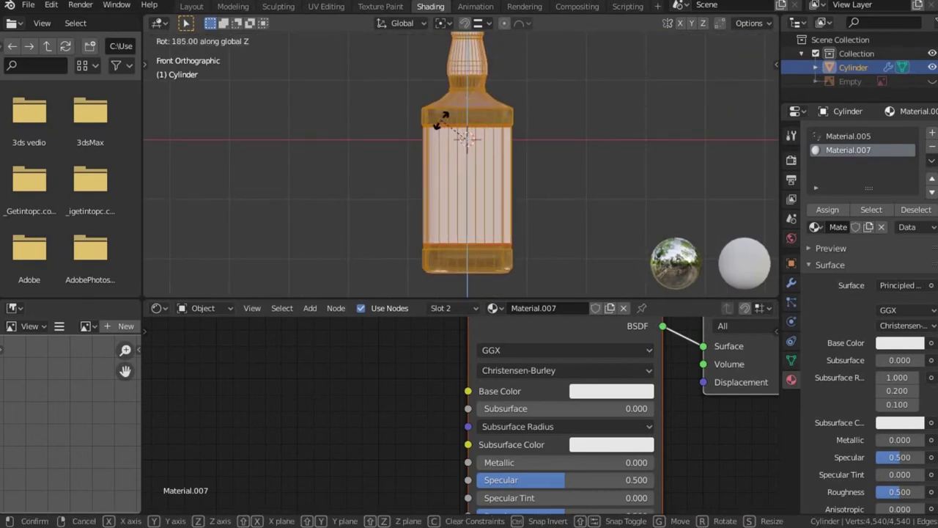
pyautogui.click(440, 138)
# - Enter Edit Mode on the bottle and frame the shoulder from above
pyautogui.press('Tab')
pyautogui.scroll(2, 496, 173)
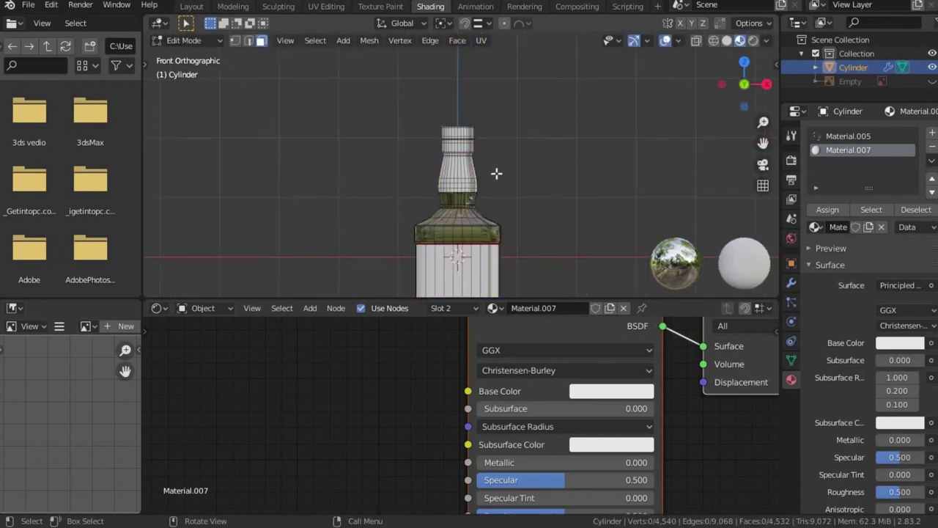
pyautogui.scroll(3, 476, 201)
pyautogui.moveTo(476, 200); pyautogui.dragTo(513, 227, button='middle')
pyautogui.scroll(2, 520, 234)
pyautogui.scroll(-3, 523, 237)
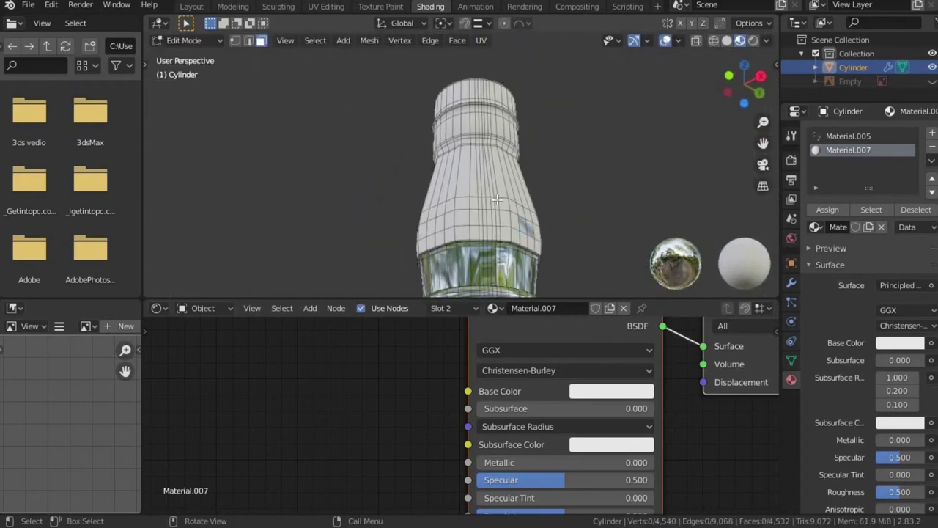
pyautogui.scroll(2, 523, 236)
pyautogui.scroll(-2, 523, 237)
pyautogui.click(744, 85)
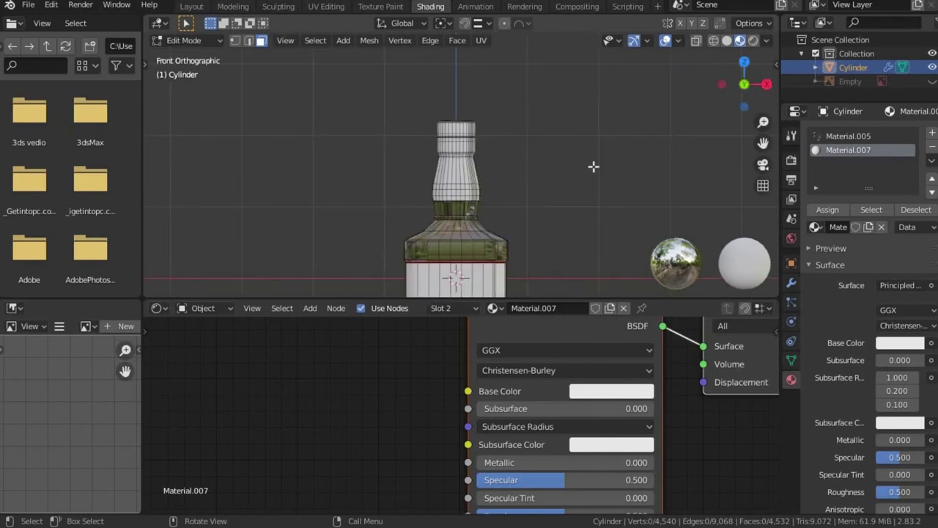
pyautogui.scroll(4, 587, 158)
pyautogui.scroll(2, 588, 157)
pyautogui.scroll(-2, 526, 132)
pyautogui.moveTo(525, 132)
pyautogui.mouseDown(button='middle')
pyautogui.moveTo(417, 153)
pyautogui.moveTo(432, 168)
pyautogui.moveTo(295, 190)
pyautogui.moveTo(487, 233)
pyautogui.mouseUp(button='middle')
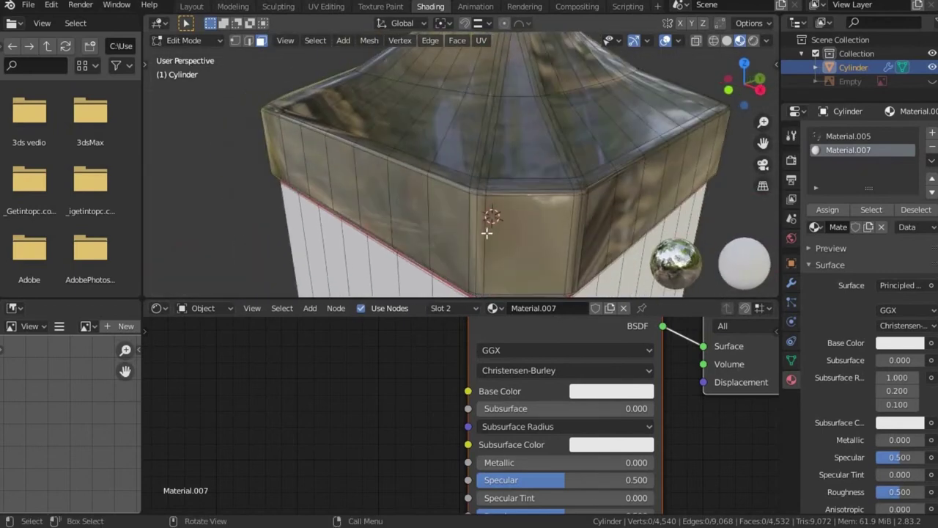
# - Select the first vertical shoulder edge loops in edge mode and dissolve them
pyautogui.keyDown('alt'); pyautogui.click(482, 241); pyautogui.keyUp('alt')
pyautogui.press('2')
pyautogui.keyDown('alt'); pyautogui.click(467, 244); pyautogui.keyUp('alt')
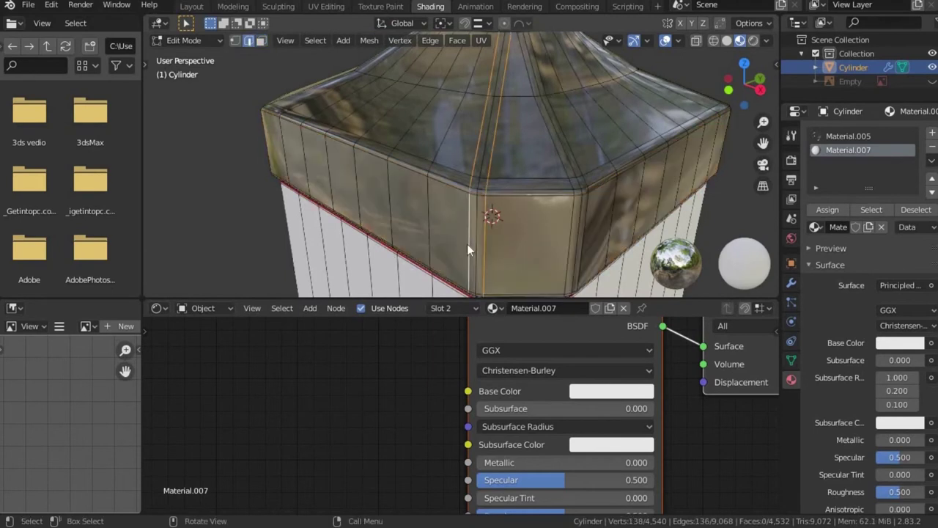
pyautogui.press('x')
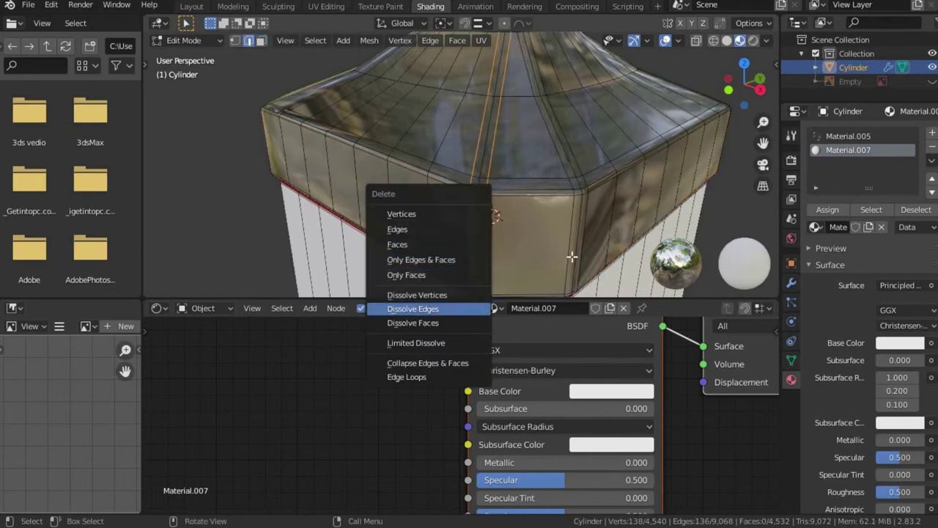
pyautogui.press('Return')
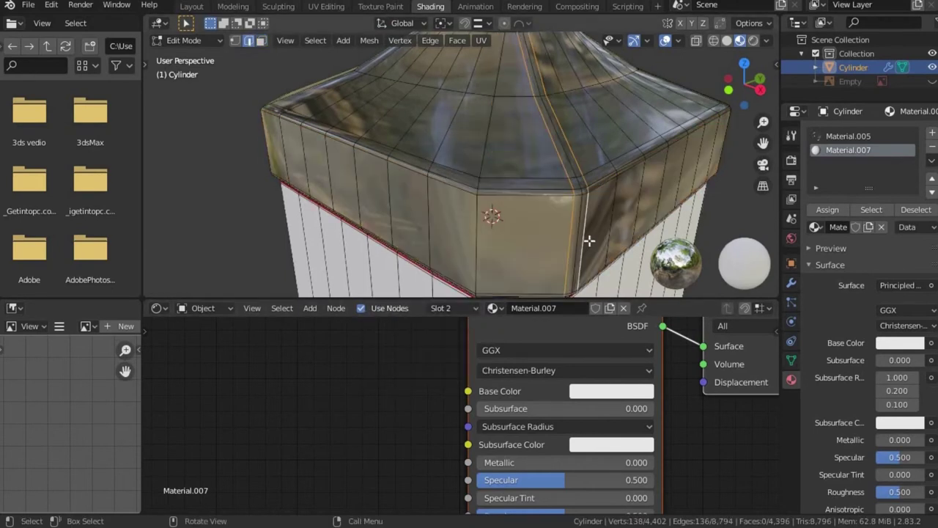
pyautogui.press('x')
pyautogui.click(589, 240)
pyautogui.moveTo(589, 240)
pyautogui.mouseDown(button='middle')
pyautogui.moveTo(461, 222)
pyautogui.moveTo(514, 256)
pyautogui.mouseUp(button='middle')
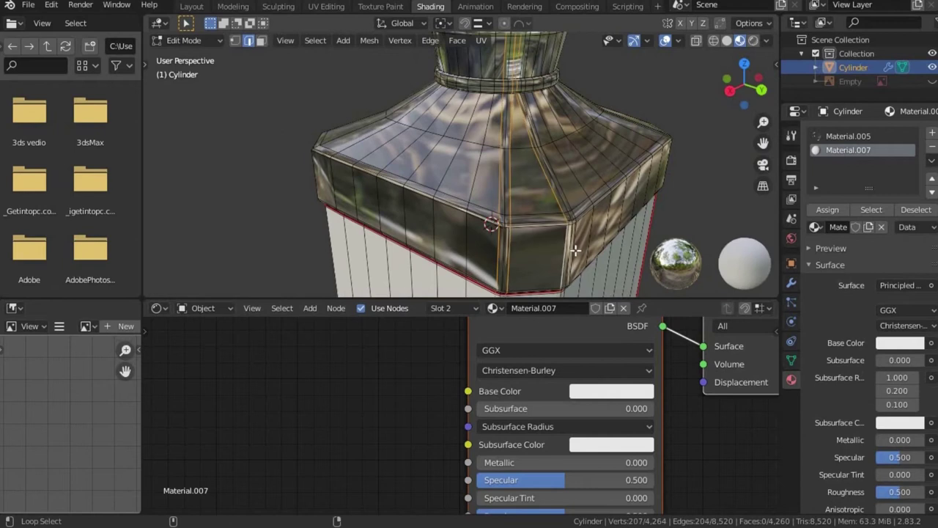
# - Dissolve the remaining vertical edge loops around the shoulder band
pyautogui.keyDown('alt'); pyautogui.keyDown('shift'); pyautogui.click(580, 248); pyautogui.keyUp('shift'); pyautogui.keyUp('alt')
pyautogui.moveTo(581, 247)
pyautogui.mouseDown(button='middle')
pyautogui.moveTo(511, 245)
pyautogui.moveTo(495, 231)
pyautogui.moveTo(398, 247)
pyautogui.mouseUp(button='middle')
pyautogui.press('x')
pyautogui.click(550, 241)
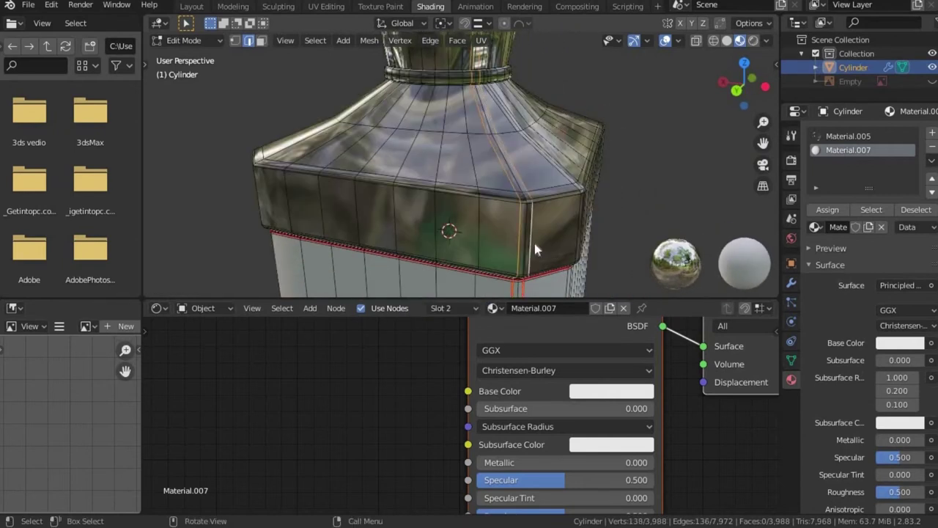
pyautogui.press('x')
pyautogui.click(540, 242)
pyautogui.keyDown('alt'); pyautogui.click(400, 250); pyautogui.keyUp('alt')
pyautogui.press('x')
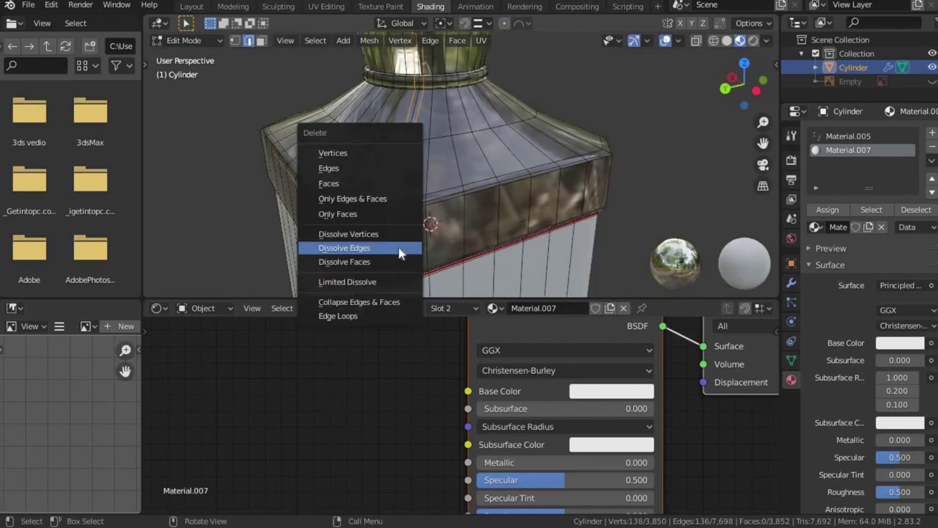
pyautogui.click(399, 253)
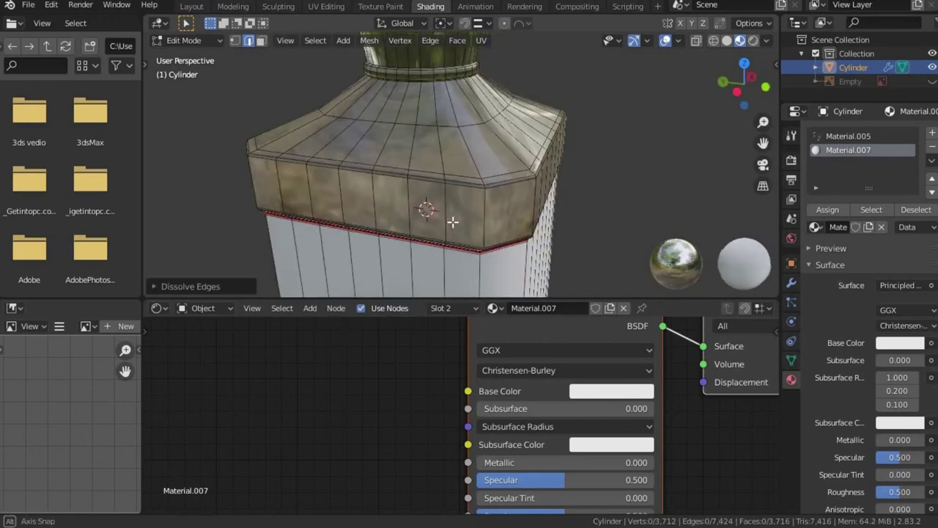
pyautogui.moveTo(450, 215); pyautogui.dragTo(450, 230, button='middle')
pyautogui.scroll(3, 483, 226)
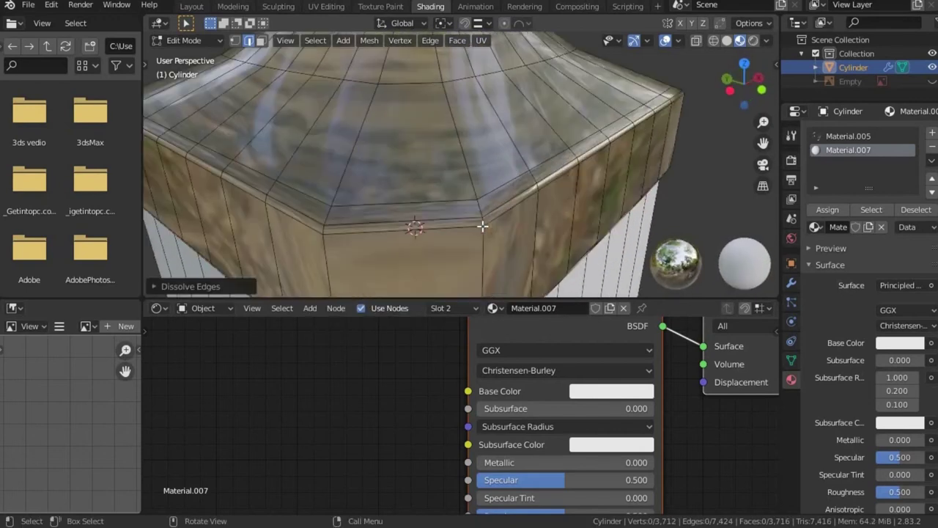
pyautogui.scroll(-4, 483, 226)
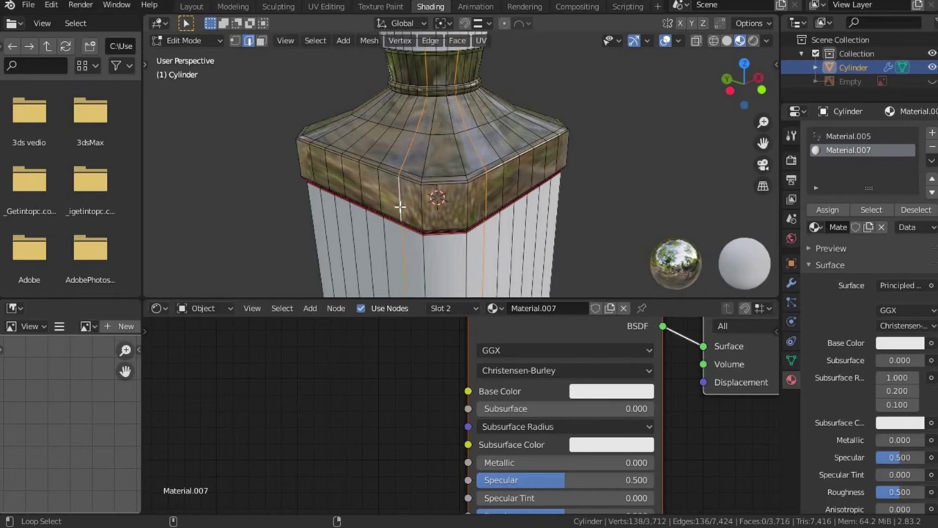
pyautogui.click(441, 231)
# - Cut new vertical loops into the shoulder band on the front side
pyautogui.hotkey('ctrl', 'r')
pyautogui.click(454, 224)
pyautogui.click(456, 224)
pyautogui.moveTo(457, 225); pyautogui.dragTo(500, 224, button='middle')
pyautogui.hotkey('ctrl', 'r')
pyautogui.click(495, 224)
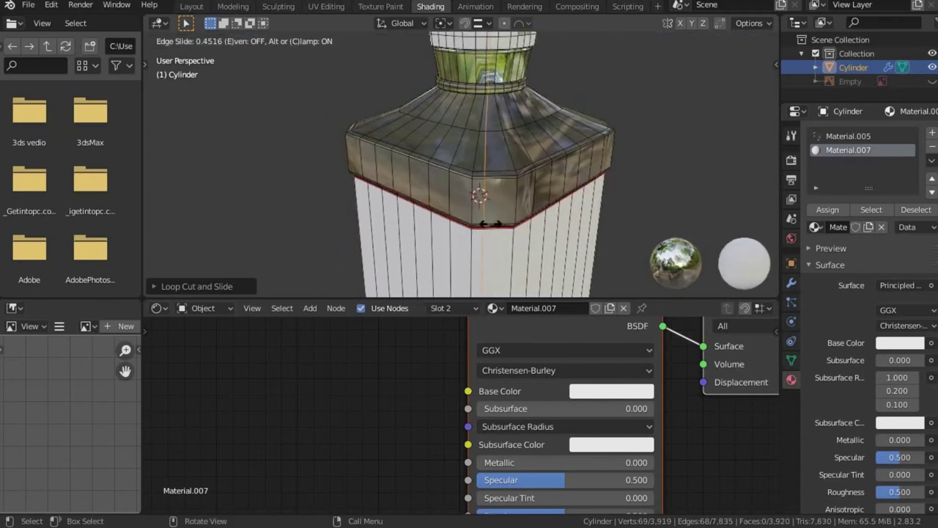
pyautogui.click(489, 224)
pyautogui.hotkey('ctrl', 'r')
pyautogui.click(484, 212)
pyautogui.click(522, 200)
# - Add further loop cuts around the remaining sides of the shoulder
pyautogui.moveTo(522, 201)
pyautogui.mouseDown(button='middle')
pyautogui.moveTo(503, 235)
pyautogui.moveTo(454, 234)
pyautogui.mouseUp(button='middle')
pyautogui.hotkey('ctrl', 'r')
pyautogui.click(440, 243)
pyautogui.click(440, 244)
pyautogui.hotkey('ctrl', 'r')
pyautogui.click(443, 235)
pyautogui.click(432, 220)
pyautogui.moveTo(432, 220)
pyautogui.mouseDown(button='middle')
pyautogui.moveTo(458, 217)
pyautogui.moveTo(381, 221)
pyautogui.mouseUp(button='middle')
pyautogui.hotkey('ctrl', 'r')
pyautogui.click(447, 214)
pyautogui.hotkey('ctrl', 'r')
pyautogui.click(442, 213)
pyautogui.click(442, 213)
# - Isolate the bottle in local view, seen from the front
pyautogui.press('Tab')
pyautogui.scroll(-2, 436, 213)
pyautogui.scroll(-3, 447, 197)
pyautogui.scroll(-4, 452, 195)
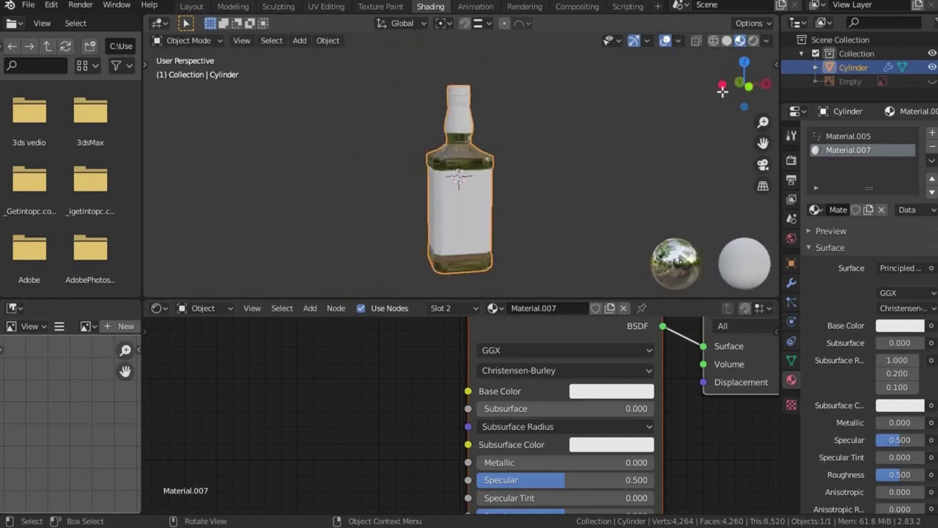
pyautogui.press('KP_1')
pyautogui.scroll(5, 456, 171)
pyautogui.scroll(-2, 471, 260)
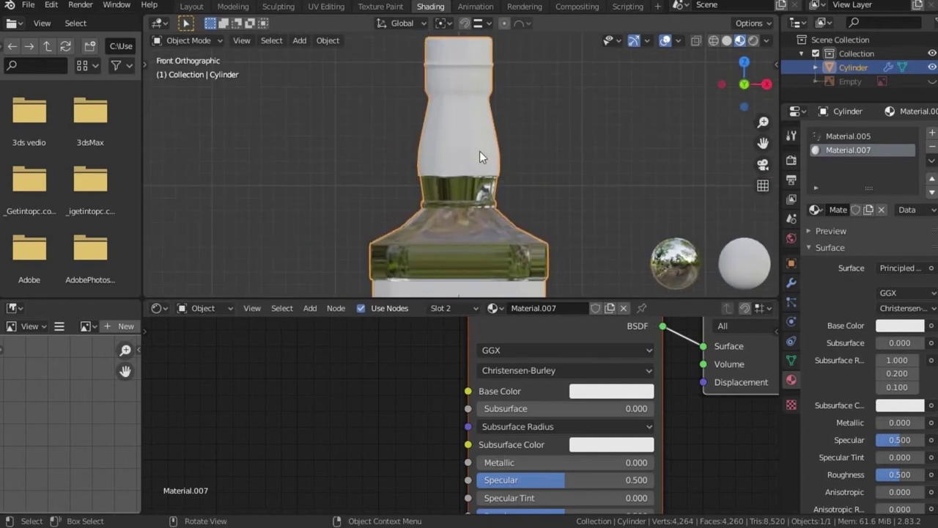
pyautogui.scroll(3, 478, 148)
pyautogui.press('KP_Divide')
# - Enter Edit Mode on the bottle and clear the selection around the neck
pyautogui.press('Tab')
pyautogui.moveTo(510, 278)
pyautogui.mouseDown(button='middle')
pyautogui.moveTo(502, 75)
pyautogui.moveTo(431, 195)
pyautogui.mouseUp(button='middle')
pyautogui.press('3')
pyautogui.keyDown('alt'); pyautogui.click(430, 195); pyautogui.keyUp('alt')
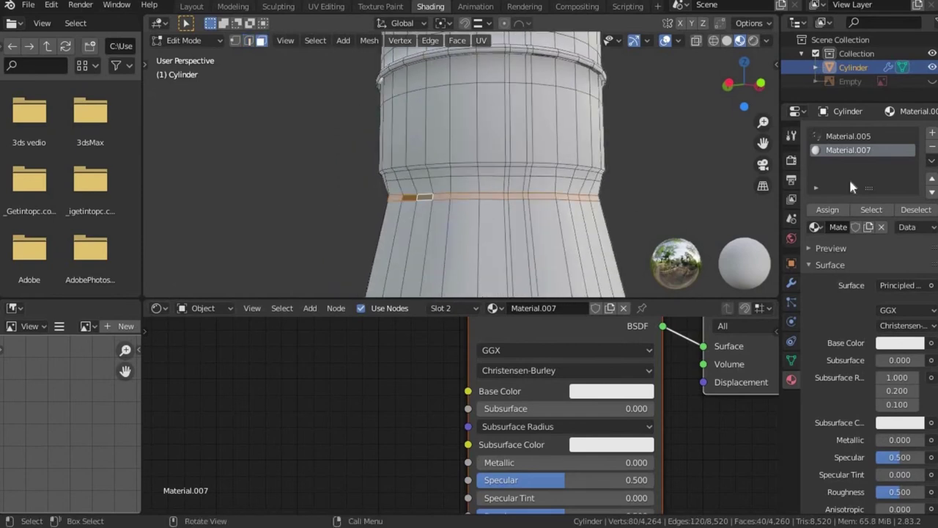
pyautogui.click(830, 216)
pyautogui.hotkey('alt', 'a')
pyautogui.scroll(-2, 676, 117)
pyautogui.scroll(-2, 638, 121)
pyautogui.moveTo(638, 122)
pyautogui.mouseDown(button='middle')
pyautogui.moveTo(724, 89)
pyautogui.moveTo(535, 236)
pyautogui.mouseUp(button='middle')
pyautogui.scroll(2, 535, 236)
pyautogui.scroll(3, 482, 144)
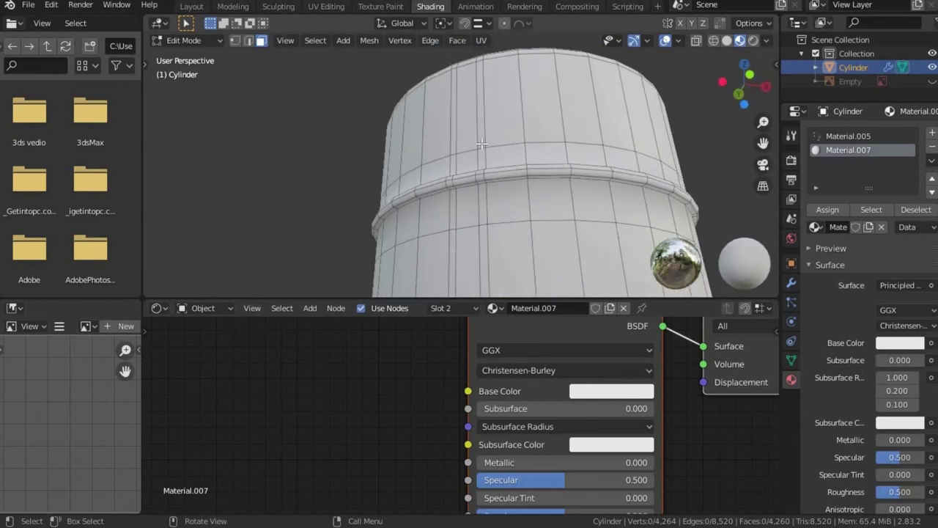
# - Select a vertical edge path on the neck and edge-slide it
pyautogui.press('2')
pyautogui.moveTo(482, 145); pyautogui.dragTo(519, 181, button='middle')
pyautogui.moveTo(518, 230); pyautogui.dragTo(563, 282, button='middle')
pyautogui.scroll(3, 526, 247)
pyautogui.scroll(-1, 568, 273)
pyautogui.keyDown('ctrl'); pyautogui.click(573, 266); pyautogui.keyUp('ctrl')
pyautogui.press('g')
pyautogui.press('g')
pyautogui.click(541, 260)
pyautogui.moveTo(559, 176); pyautogui.dragTo(555, 130, button='middle')
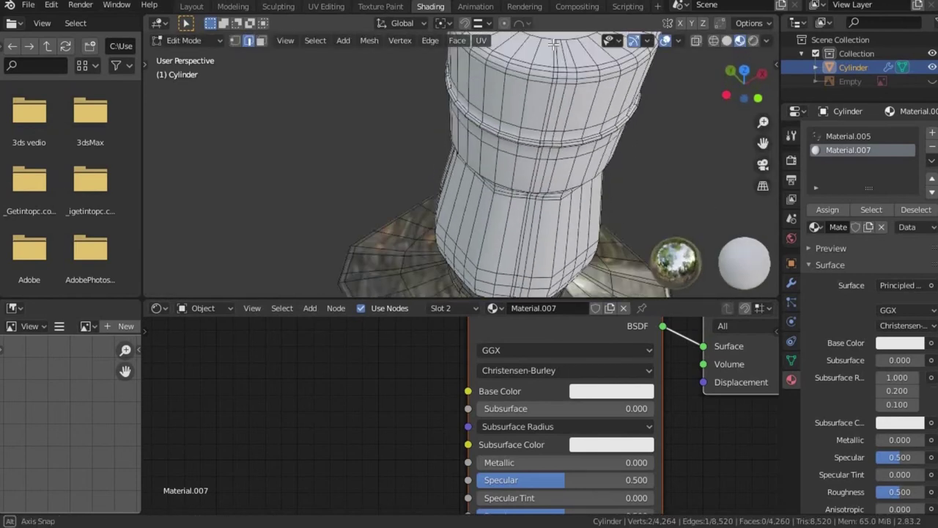
pyautogui.press('g')
pyautogui.press('g')
pyautogui.press('Escape')
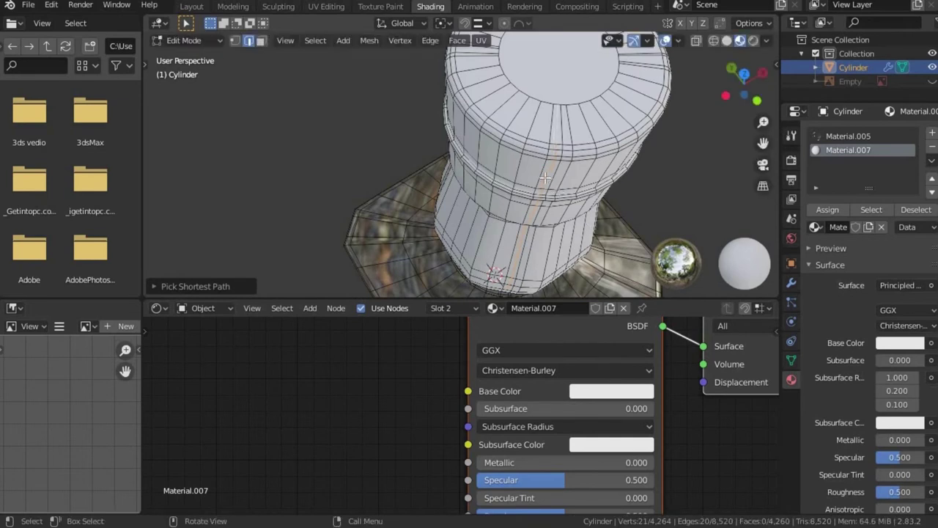
pyautogui.moveTo(550, 131); pyautogui.dragTo(570, 230, button='middle')
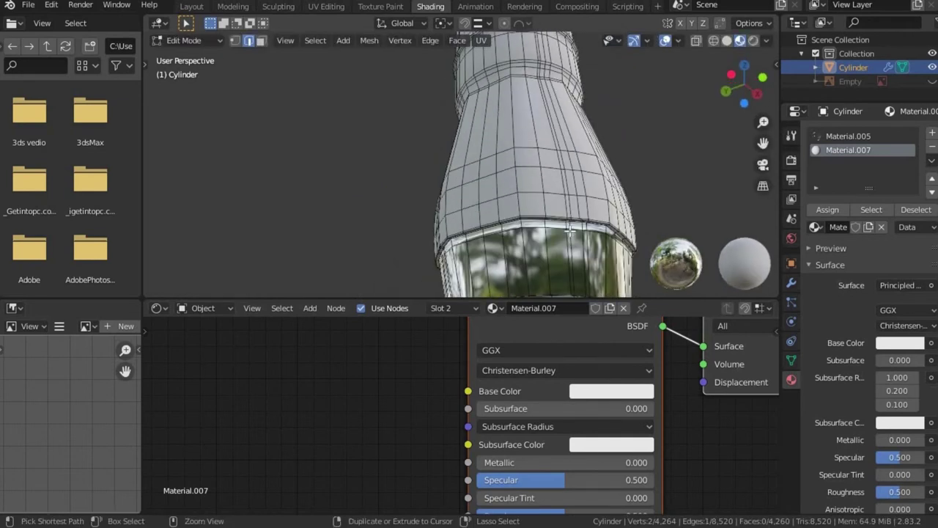
pyautogui.press('g')
pyautogui.press('Return')
# - Select a horizontal loop around the neck and slide it into place
pyautogui.moveTo(469, 147); pyautogui.dragTo(486, 203, button='middle')
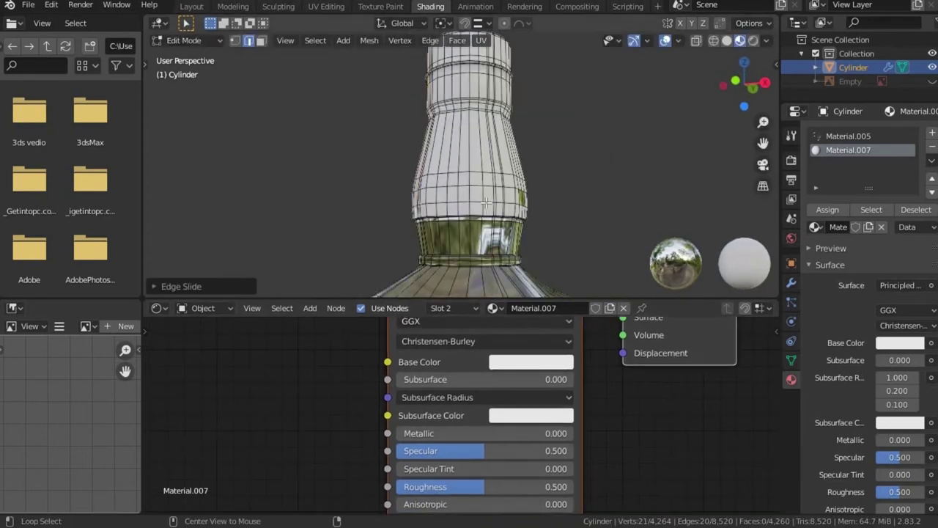
pyautogui.keyDown('alt'); pyautogui.click(483, 199); pyautogui.keyUp('alt')
pyautogui.press('2')
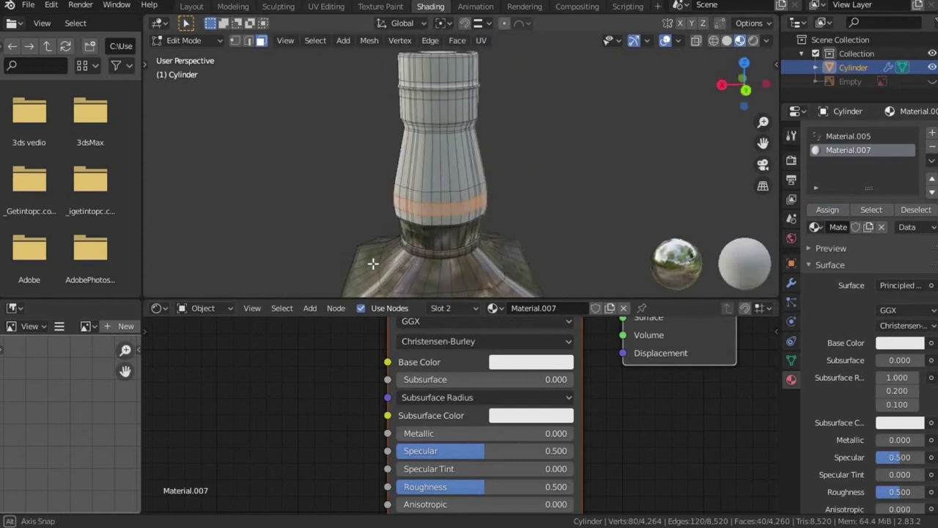
pyautogui.scroll(4, 429, 245)
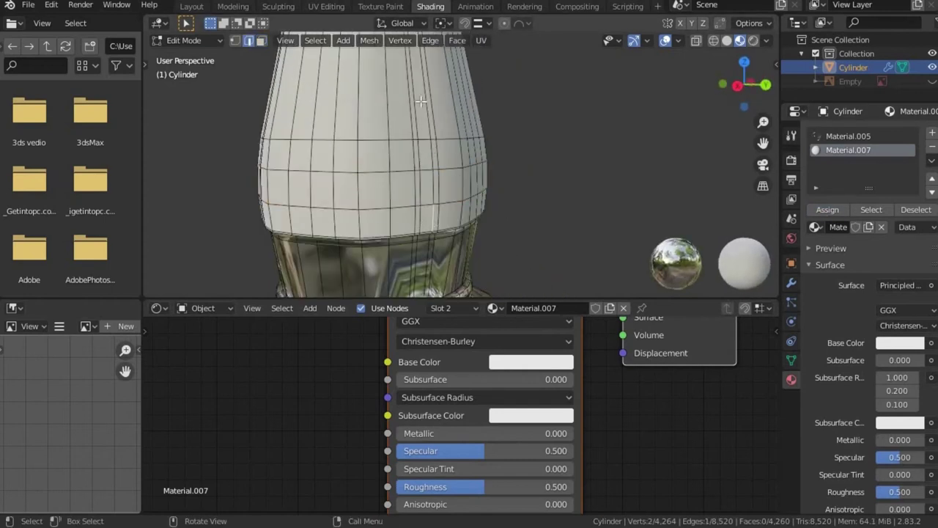
pyautogui.moveTo(422, 101); pyautogui.dragTo(435, 173, button='middle')
pyautogui.press('g')
pyautogui.press('g')
pyautogui.click(437, 214)
pyautogui.moveTo(428, 183); pyautogui.dragTo(456, 97, button='middle')
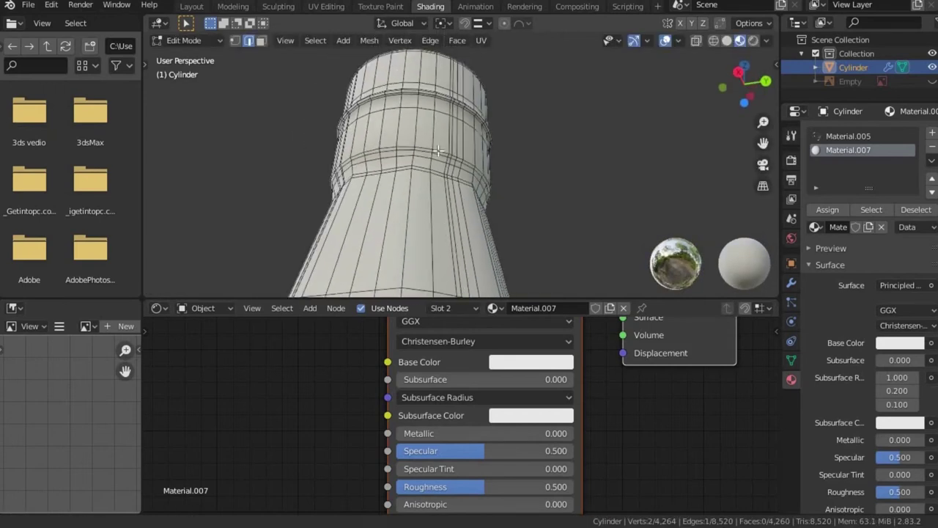
pyautogui.hotkey('ctrl', 'shift', 'z')
pyautogui.moveTo(322, 220); pyautogui.dragTo(358, 222, button='middle')
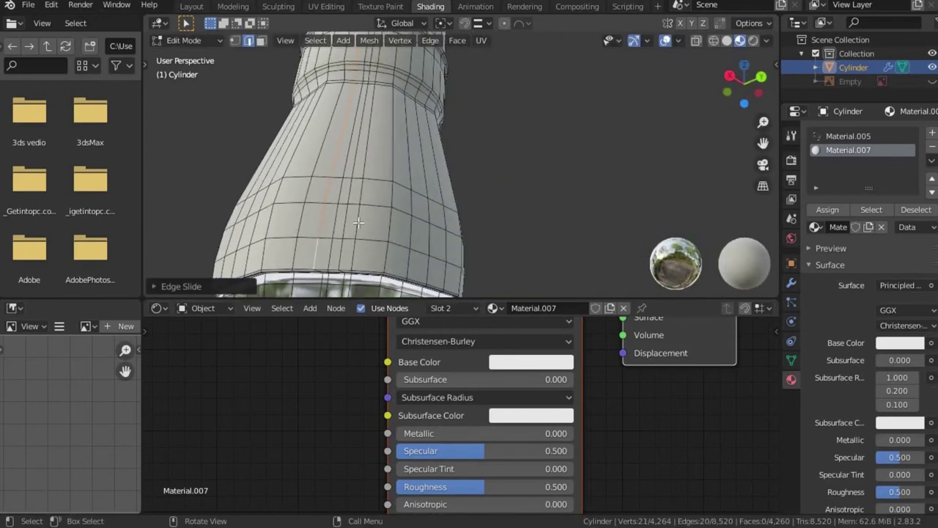
pyautogui.moveTo(406, 160); pyautogui.dragTo(395, 125, button='middle')
pyautogui.press('g')
pyautogui.press('g')
pyautogui.click(444, 157)
pyautogui.moveTo(445, 157)
pyautogui.mouseDown(button='middle')
pyautogui.moveTo(398, 179)
pyautogui.moveTo(418, 178)
pyautogui.moveTo(429, 161)
pyautogui.moveTo(423, 113)
pyautogui.mouseUp(button='middle')
# - Slide a single neck edge and another edge path to new positions
pyautogui.click(429, 161)
pyautogui.press('g')
pyautogui.press('g')
pyautogui.click(418, 170)
pyautogui.moveTo(422, 224); pyautogui.dragTo(452, 227, button='middle')
pyautogui.keyDown('ctrl'); pyautogui.click(452, 227); pyautogui.keyUp('ctrl')
pyautogui.press('g')
pyautogui.press('g')
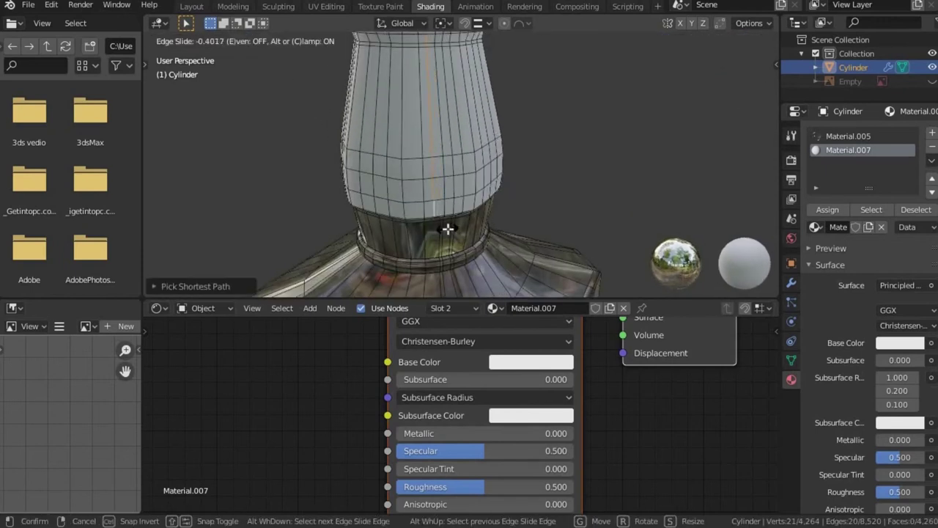
pyautogui.click(448, 230)
# - Set Material.007's base colour to black and lower its roughness to 0.173
pyautogui.press('KP_1')
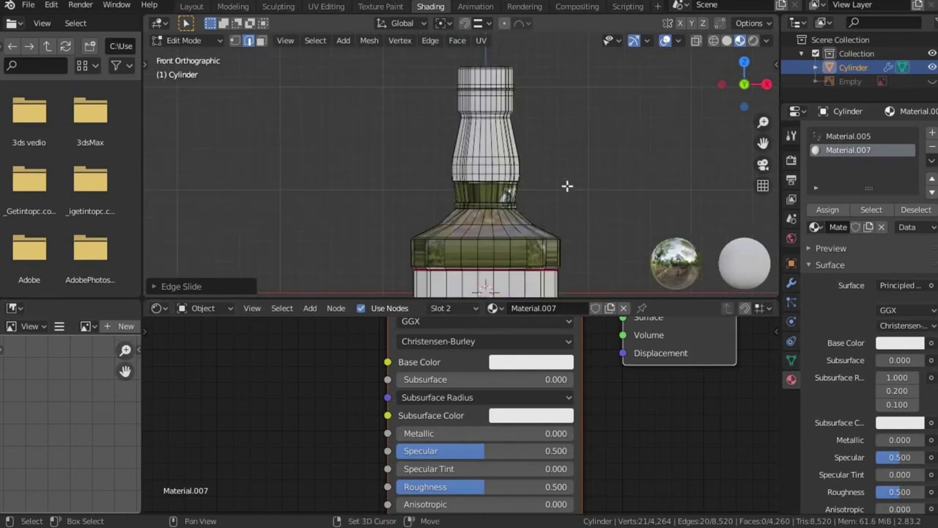
pyautogui.click(542, 424)
pyautogui.moveTo(640, 194); pyautogui.dragTo(644, 312)
pyautogui.moveTo(515, 425); pyautogui.dragTo(544, 245, button='middle')
pyautogui.moveTo(513, 372)
pyautogui.mouseDown()
pyautogui.moveTo(469, 372)
pyautogui.moveTo(480, 373)
pyautogui.mouseUp()
# - Return to Object Mode, set roughness to 0.245, then re-enter Edit Mode on the bottle
pyautogui.press('Tab')
pyautogui.moveTo(510, 414); pyautogui.dragTo(548, 380, button='middle')
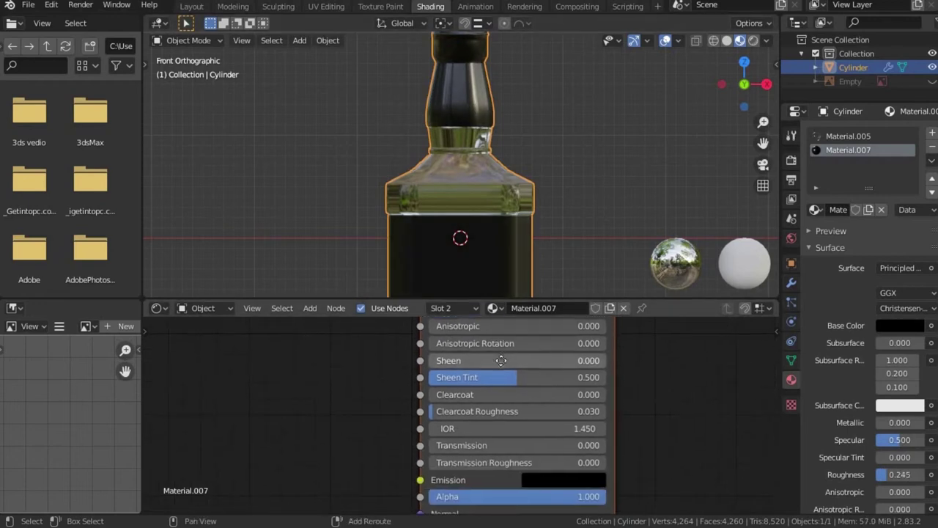
pyautogui.moveTo(577, 226)
pyautogui.mouseDown(button='middle')
pyautogui.moveTo(616, 131)
pyautogui.moveTo(734, 90)
pyautogui.mouseUp(button='middle')
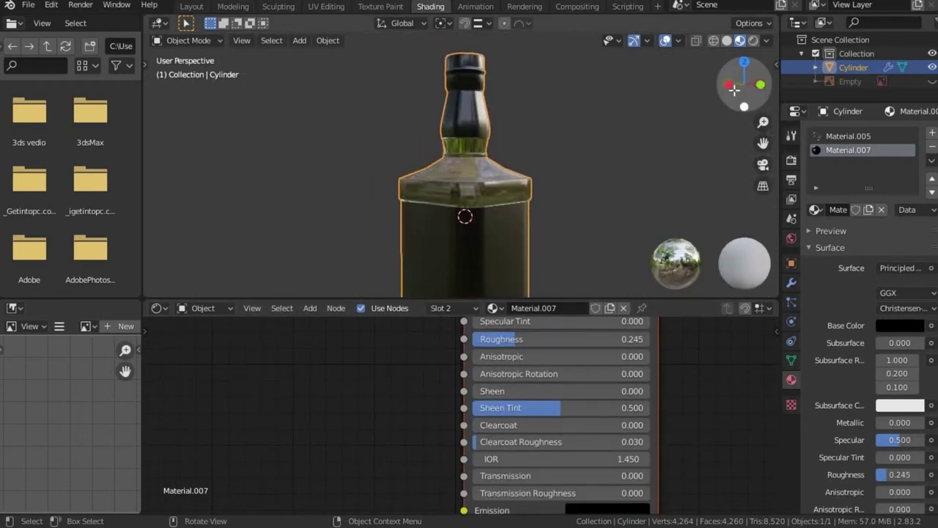
pyautogui.keyDown('shift'); pyautogui.moveTo(622, 186); pyautogui.dragTo(602, 134, button='middle'); pyautogui.keyUp('shift')
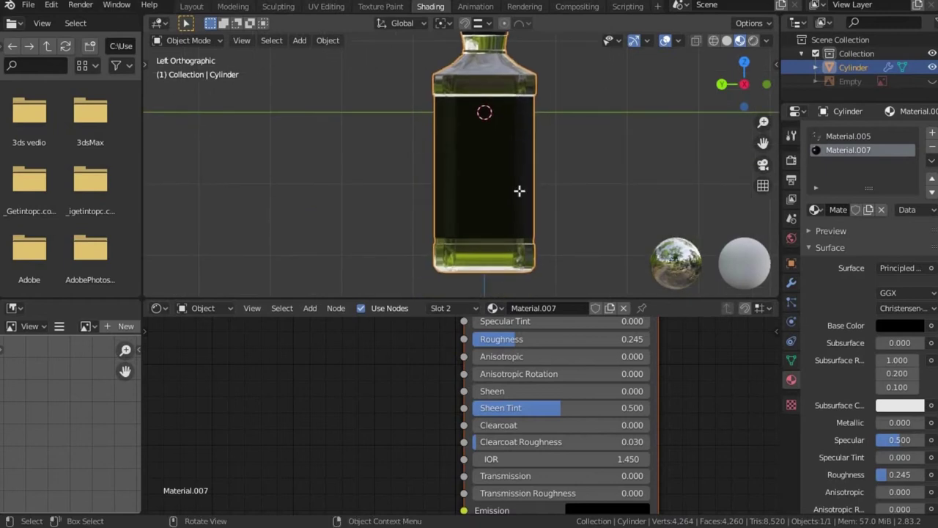
pyautogui.press('Tab')
pyautogui.scroll(5, 519, 191)
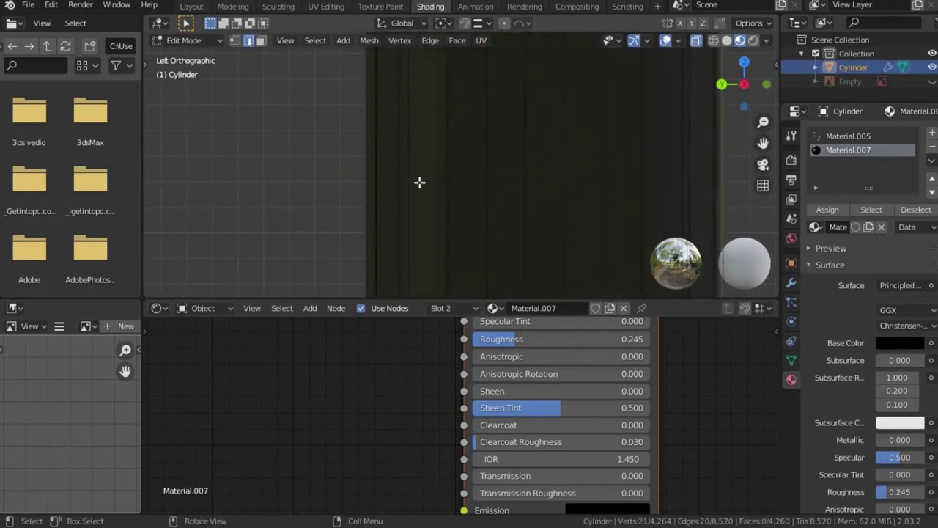
pyautogui.scroll(-3, 410, 186)
# - Duplicate the bottle mesh and slide the copy sideways along Y beside the original
pyautogui.keyDown('shift'); pyautogui.moveTo(457, 171); pyautogui.dragTo(427, 233, button='middle'); pyautogui.keyUp('shift')
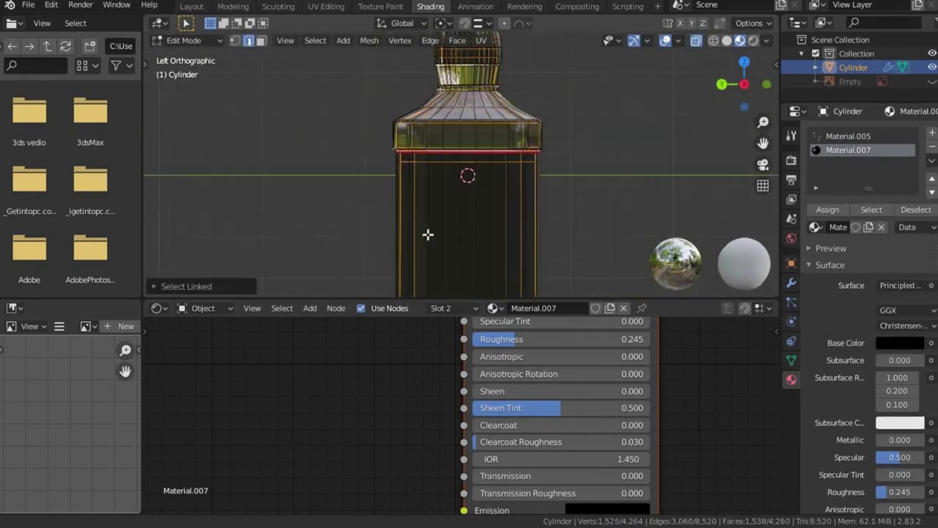
pyautogui.hotkey('shift', 'd')
pyautogui.press('x')
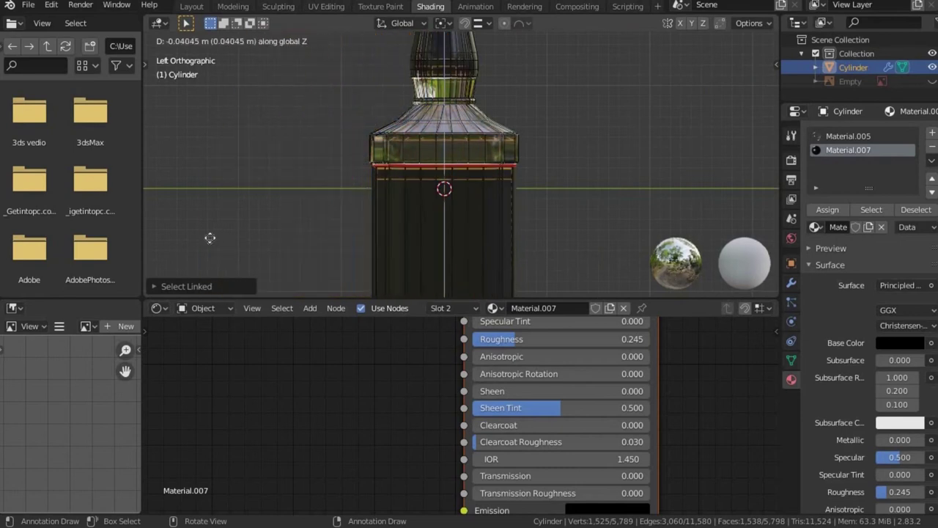
pyautogui.press('y')
pyautogui.scroll(2, 381, 204)
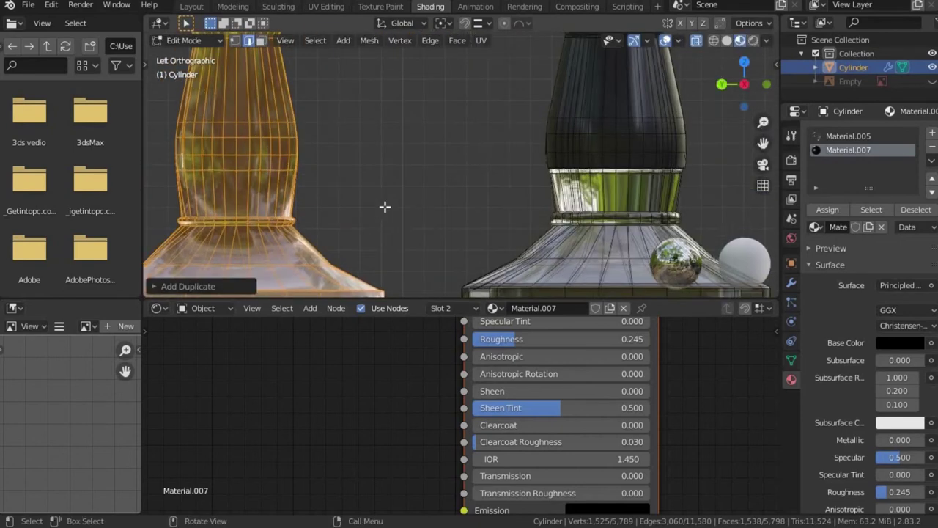
pyautogui.scroll(-4, 536, 131)
pyautogui.keyDown('shift'); pyautogui.moveTo(498, 159); pyautogui.dragTo(429, 135, button='middle'); pyautogui.keyUp('shift')
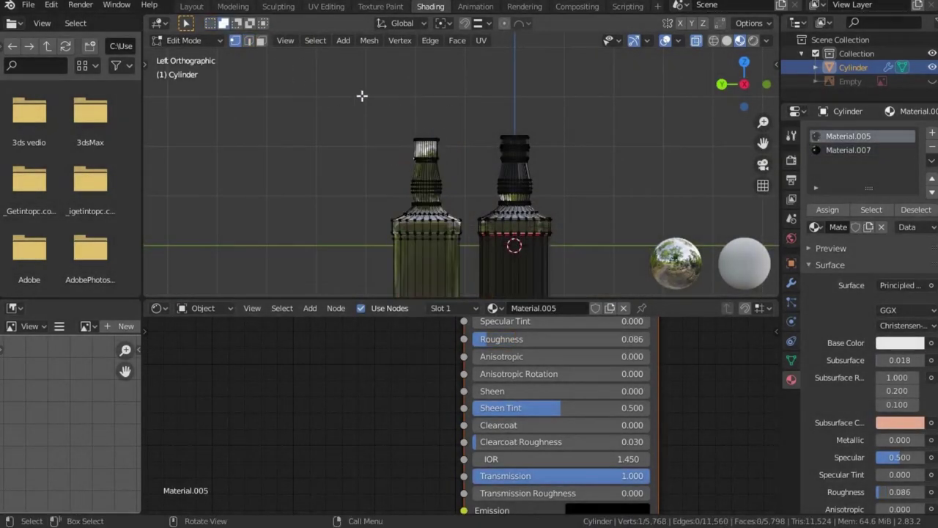
# - Box-select the copy's upper neck vertices and delete them
pyautogui.moveTo(450, 189); pyautogui.dragTo(448, 184)
pyautogui.scroll(4, 448, 184)
pyautogui.press('x')
pyautogui.click(449, 189)
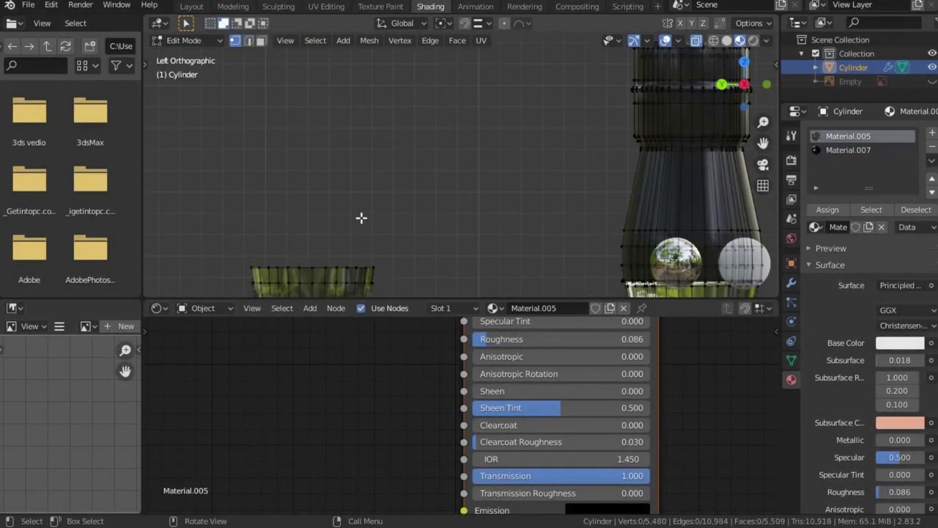
# - Inset the open top face of the duplicate bottle
pyautogui.scroll(2, 406, 178)
pyautogui.moveTo(417, 172); pyautogui.dragTo(491, 241, button='middle')
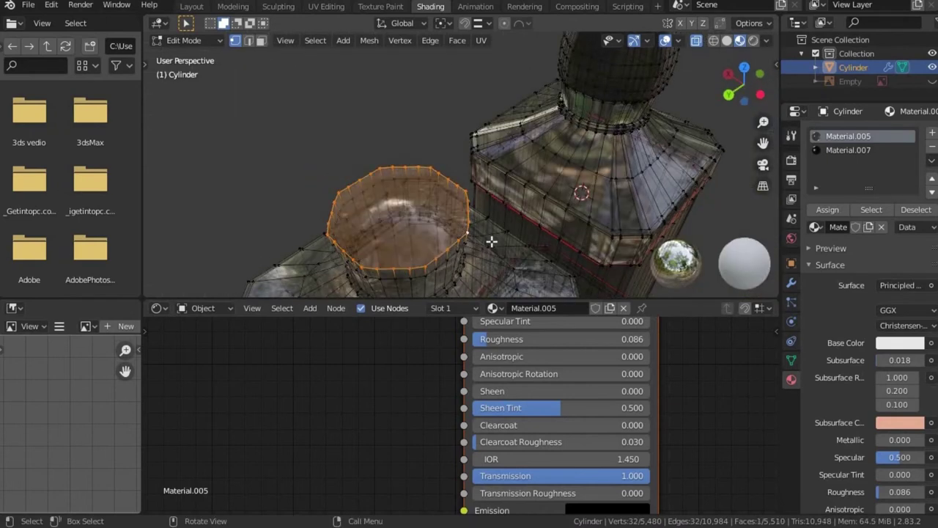
pyautogui.scroll(2, 491, 241)
pyautogui.press('i')
pyautogui.scroll(-3, 480, 251)
# - Return to Left Orthographic view and unhide the hidden bottle geometry
pyautogui.moveTo(469, 145); pyautogui.dragTo(476, 227, button='middle')
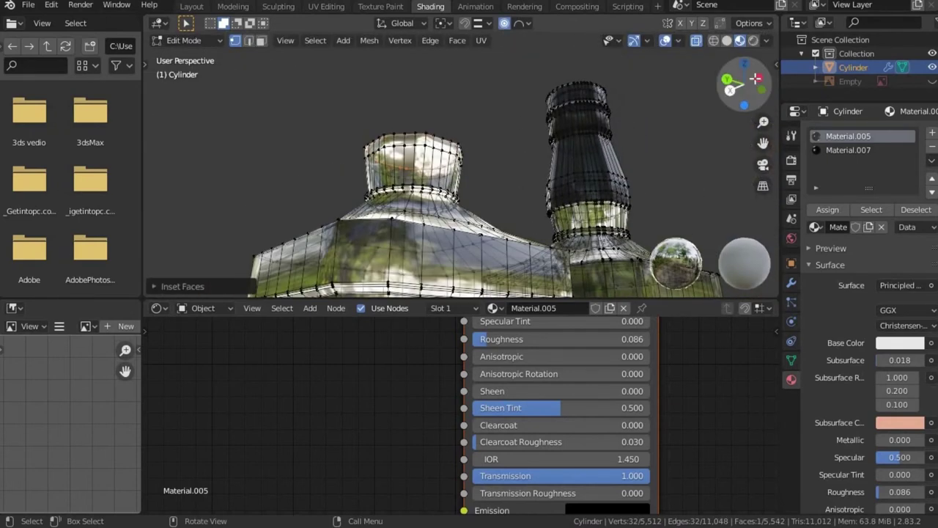
pyautogui.press('ctrl+KP_3')
pyautogui.press('Tab')
pyautogui.press('Tab')
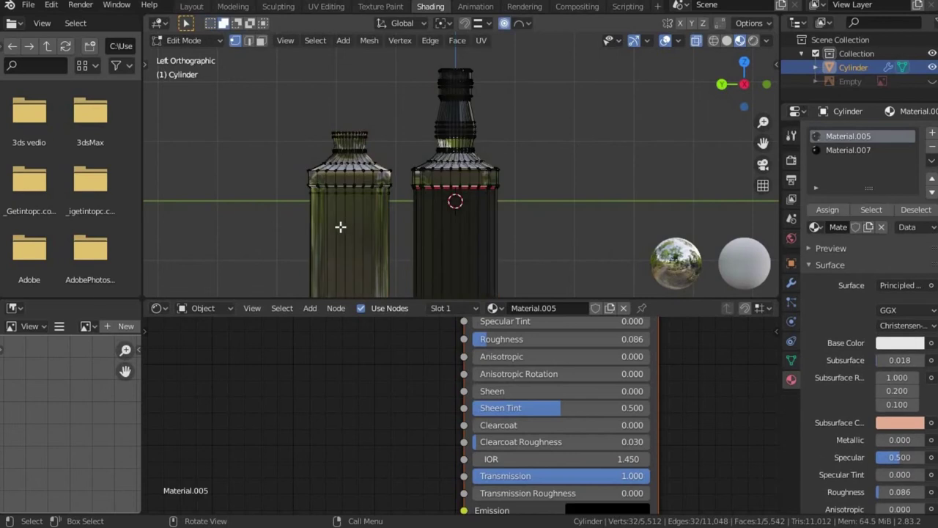
pyautogui.press('Escape')
pyautogui.hotkey('alt', 'h')
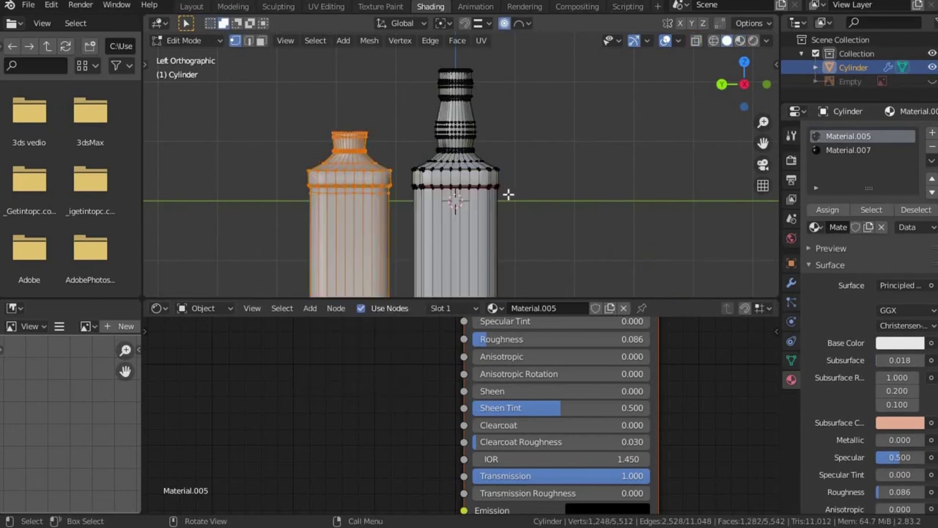
# - Move the copy with proportional falloff and toggle the wireframe overlay
pyautogui.scroll(3, 604, 181)
pyautogui.press('g')
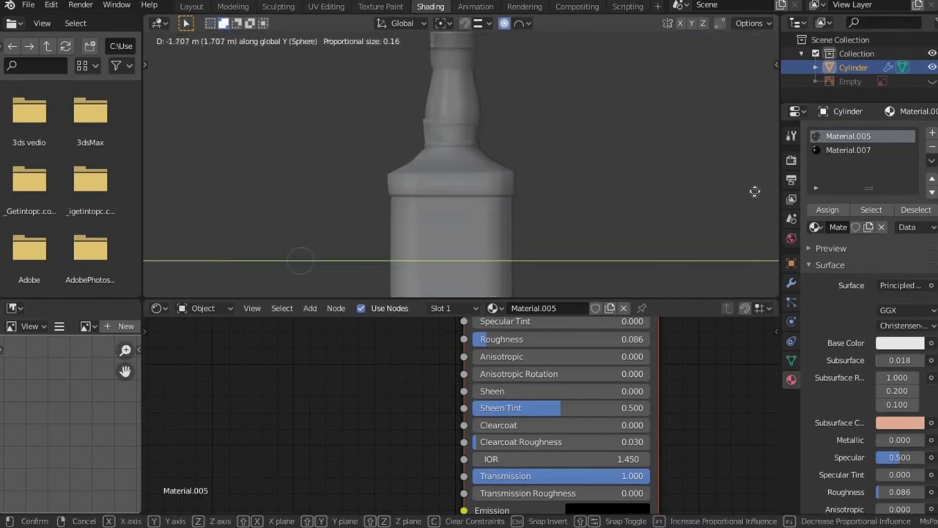
pyautogui.click(756, 192)
pyautogui.scroll(5, 376, 132)
pyautogui.scroll(4, 450, 161)
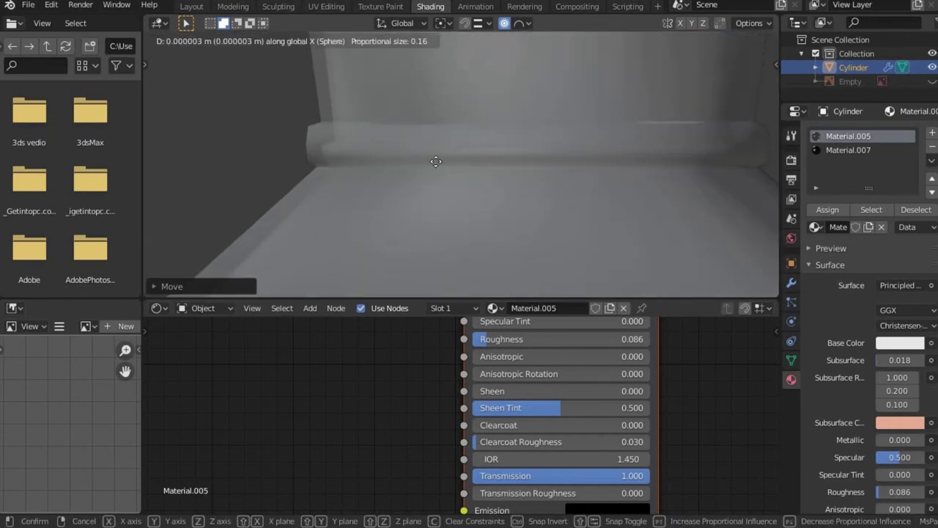
pyautogui.click(453, 169)
pyautogui.scroll(-3, 384, 198)
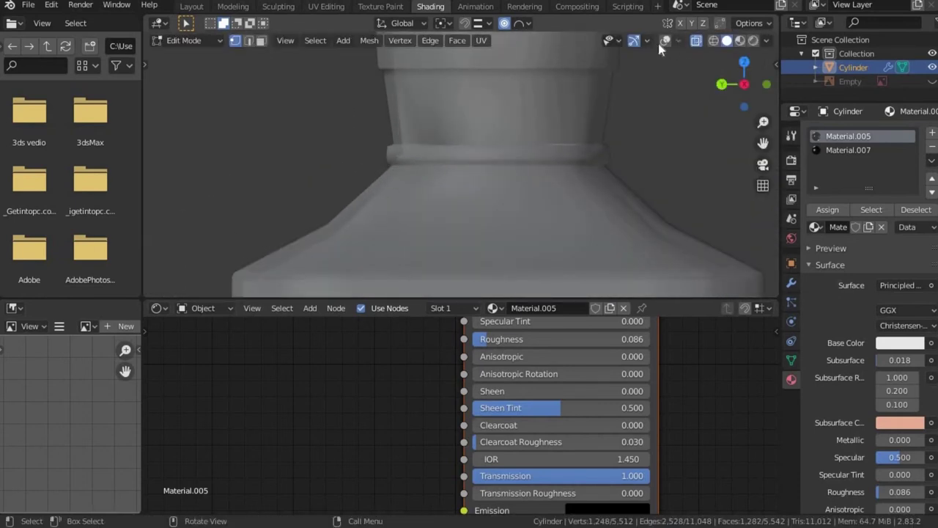
pyautogui.scroll(3, 506, 212)
pyautogui.hotkey('shift', 'alt', 'z')
pyautogui.hotkey('ctrl', 'l')
pyautogui.hotkey('shift', 'alt', 'z')
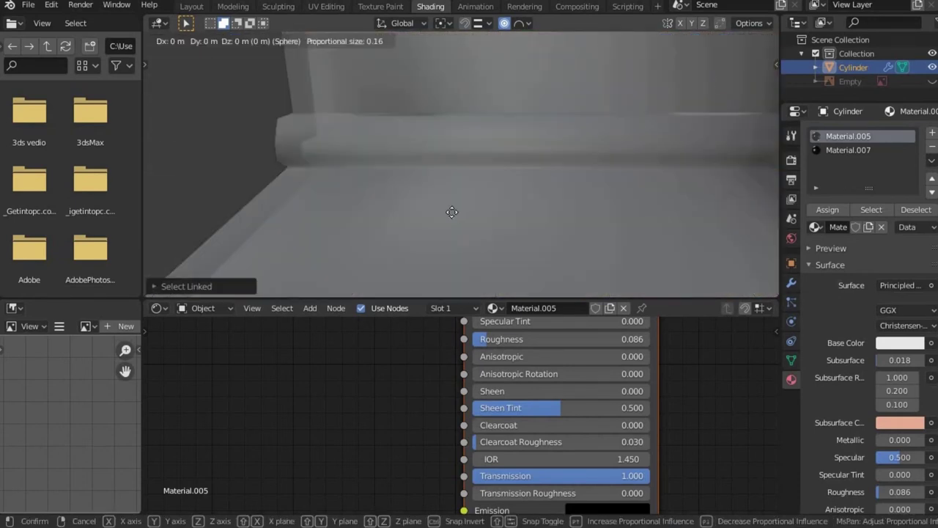
# - Turn off proportional editing and trial Y-constrained moves on the copy and bottle, cancelling each
pyautogui.click(505, 24)
pyautogui.press('g')
pyautogui.press('y')
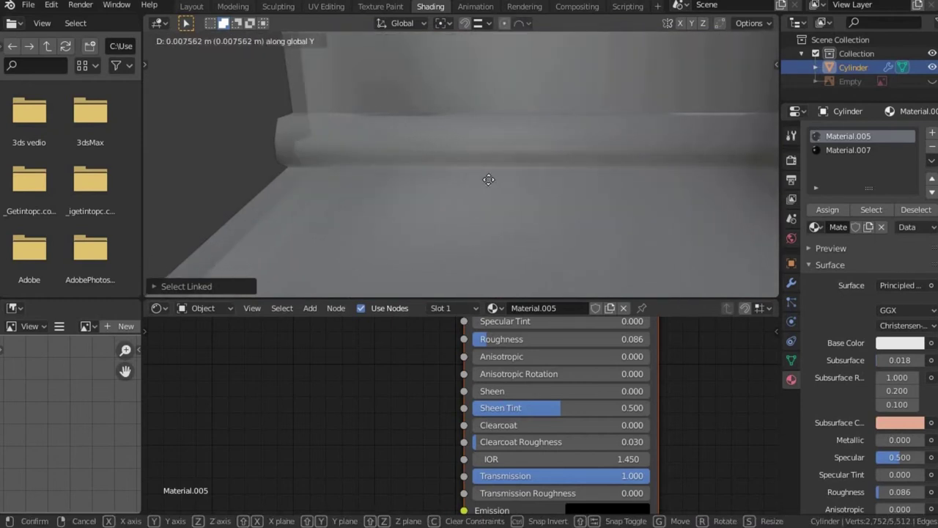
pyautogui.press('Escape')
pyautogui.press('Tab')
pyautogui.scroll(-5, 461, 167)
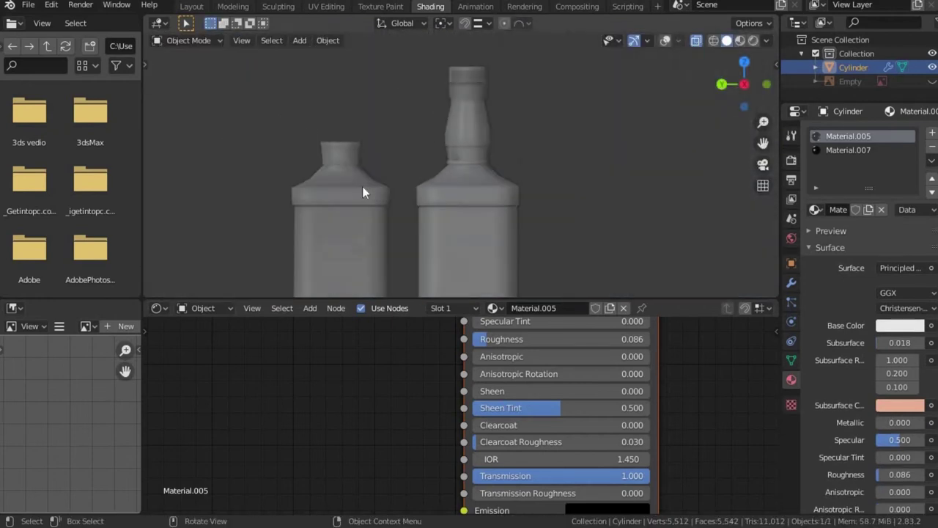
pyautogui.scroll(2, 290, 211)
pyautogui.click(291, 208)
pyautogui.press('g')
pyautogui.press('y')
pyautogui.press('Escape')
# - Select the copy's linked mesh, move it along Y into the original, and scale it
pyautogui.press('Tab')
pyautogui.press('l')
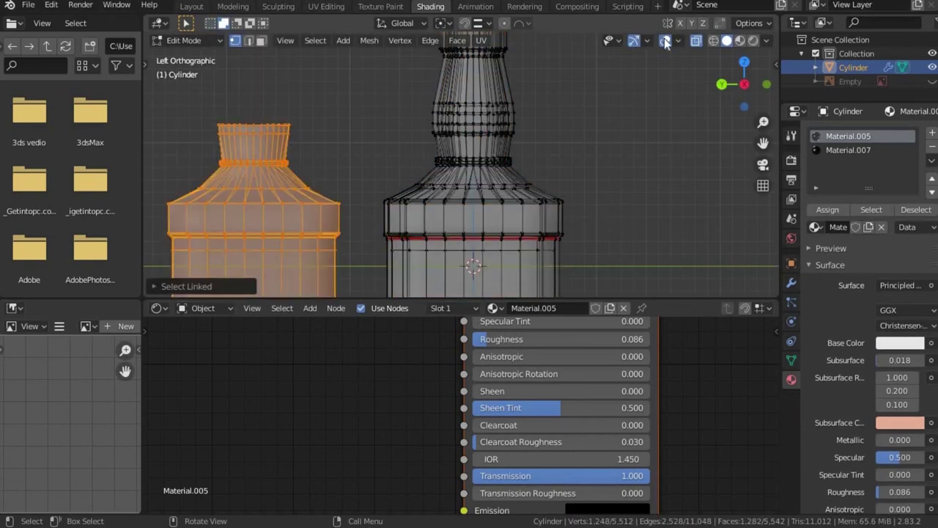
pyautogui.scroll(4, 557, 102)
pyautogui.press('g')
pyautogui.press('y')
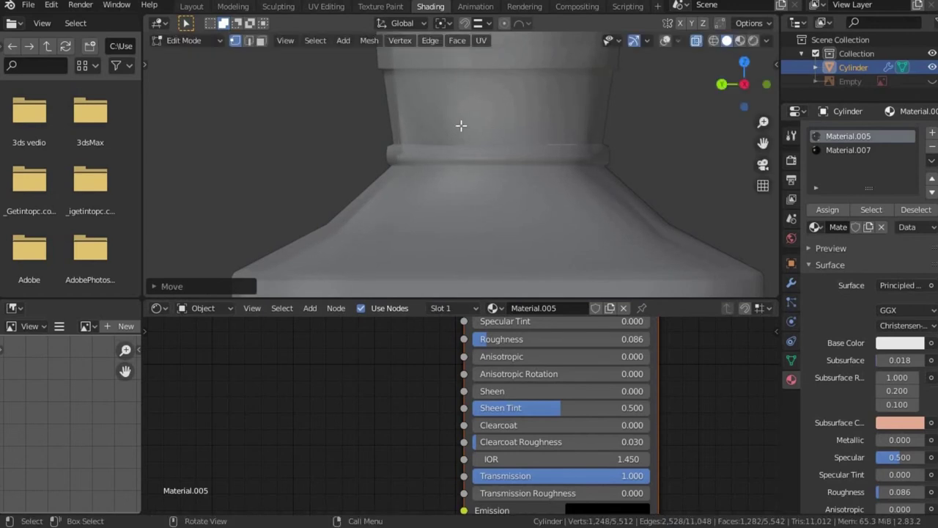
pyautogui.scroll(3, 461, 125)
pyautogui.press('s')
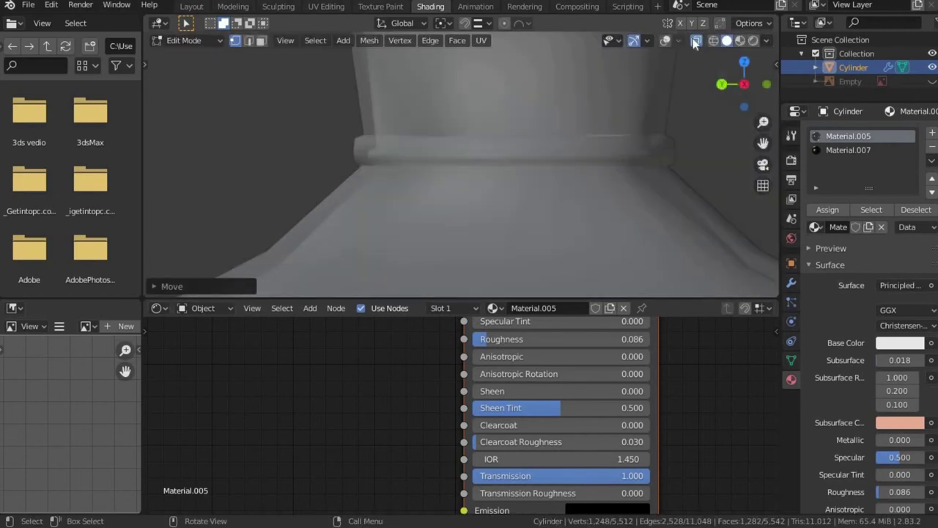
pyautogui.scroll(-4, 440, 161)
pyautogui.scroll(-1, 463, 164)
pyautogui.scroll(2, 463, 163)
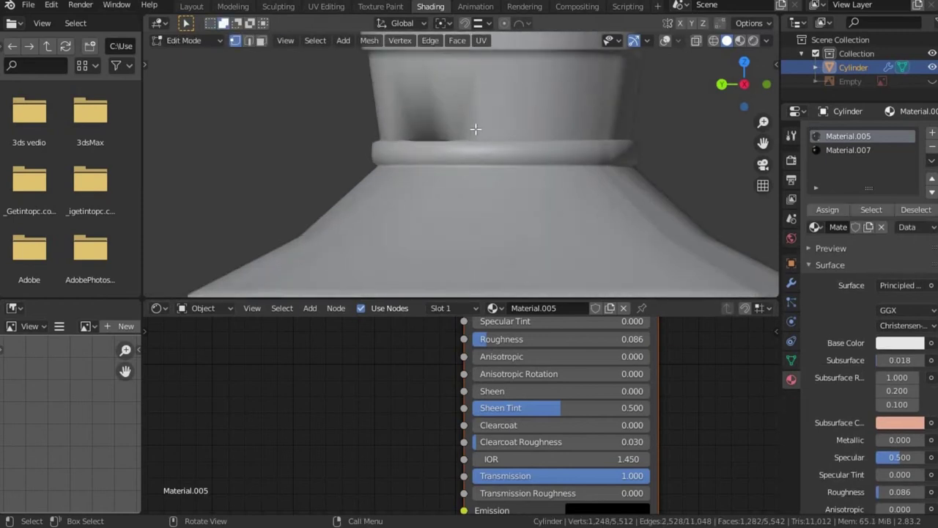
pyautogui.scroll(2, 198, 152)
pyautogui.moveTo(198, 153); pyautogui.dragTo(247, 88, button='middle')
# - Add an edge loop around the bottle's neck ring
pyautogui.press('Tab')
pyautogui.press('Tab')
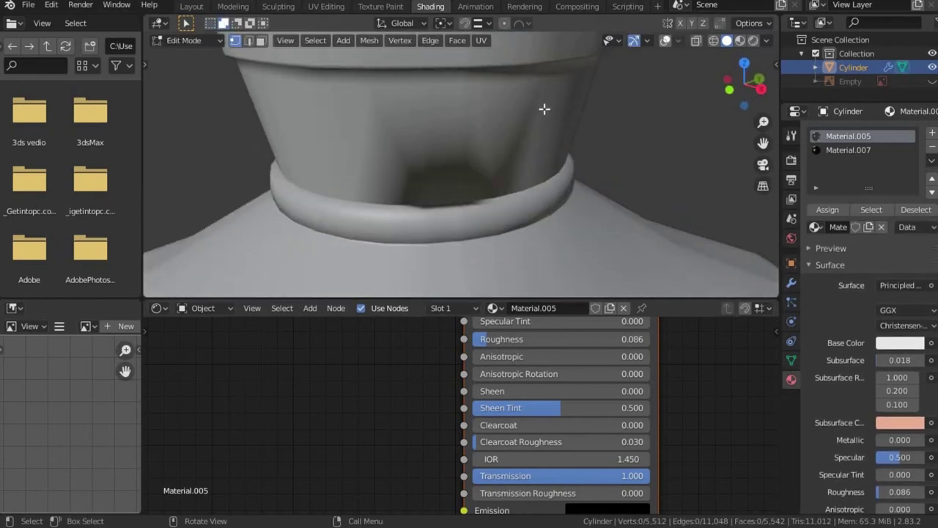
pyautogui.click(449, 132)
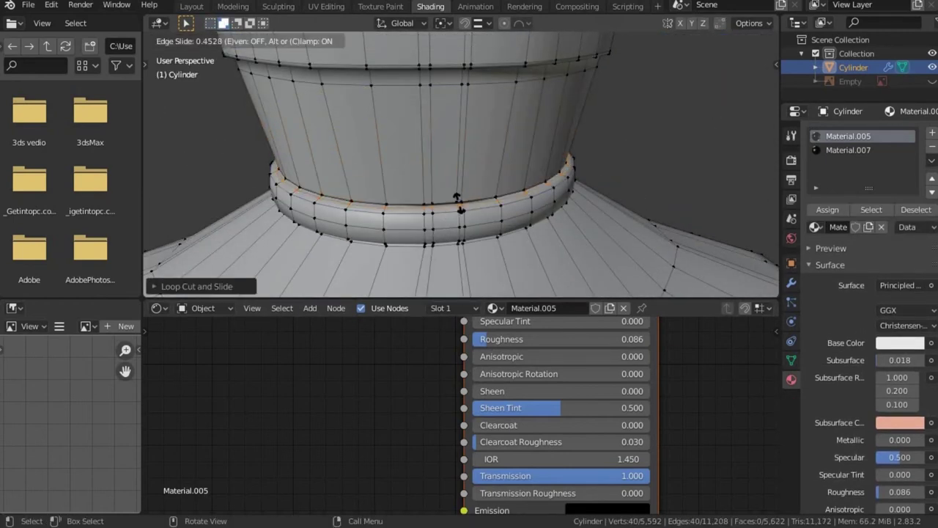
pyautogui.click(458, 205)
pyautogui.press('Tab')
# - Inspect the bottle from the side, back and front orthographic views
pyautogui.scroll(-3, 436, 210)
pyautogui.press('KP_3')
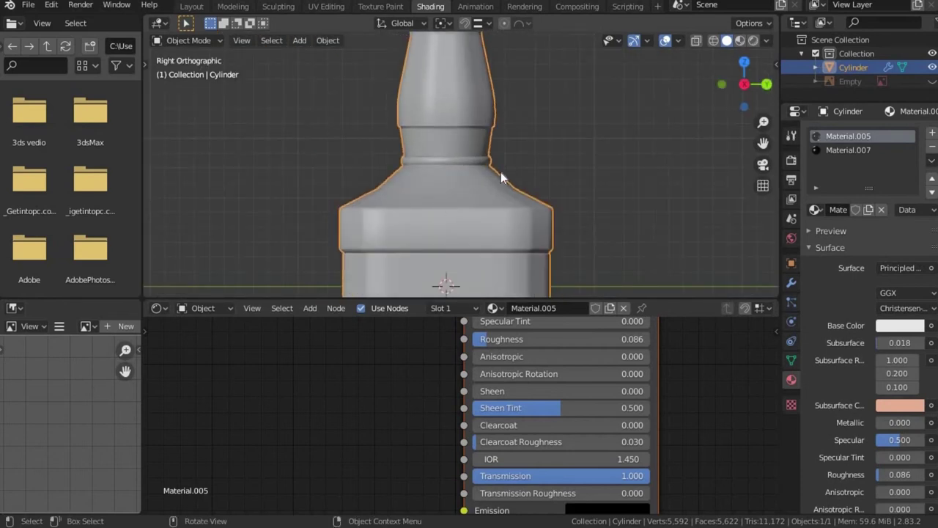
pyautogui.scroll(3, 501, 171)
pyautogui.scroll(-3, 586, 147)
pyautogui.click(722, 84)
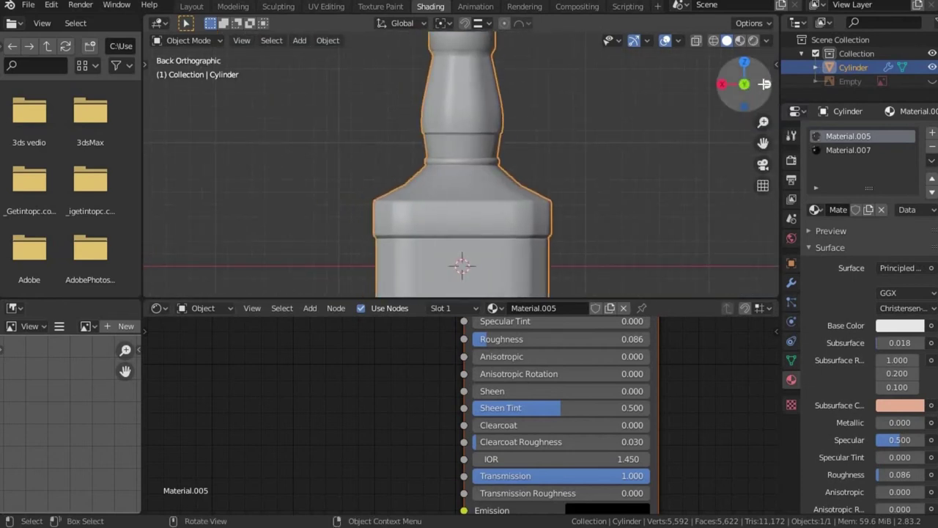
pyautogui.press('KP_1')
pyautogui.scroll(-4, 491, 211)
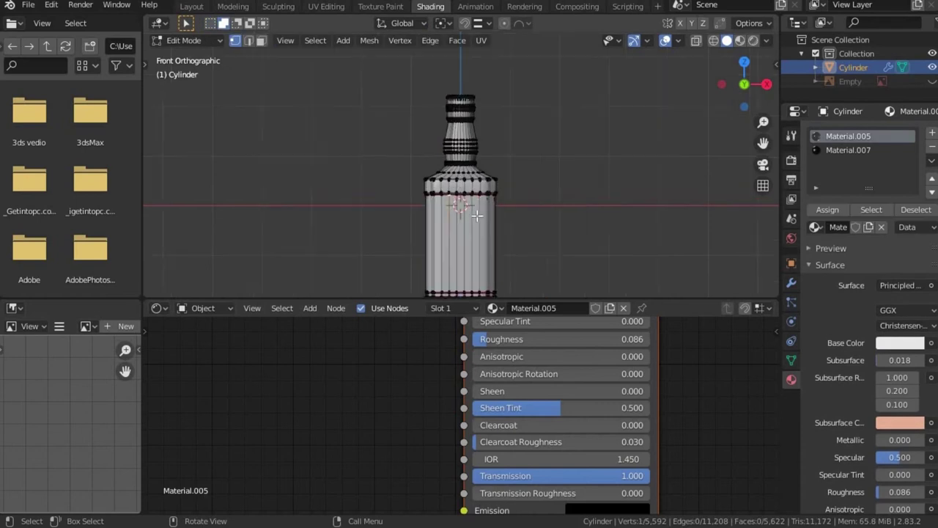
pyautogui.scroll(5, 476, 215)
pyautogui.scroll(-3, 586, 183)
# - Separate the selected linked mesh into a new object, Cylinder.001
pyautogui.hotkey('ctrl', 'l')
pyautogui.press('p')
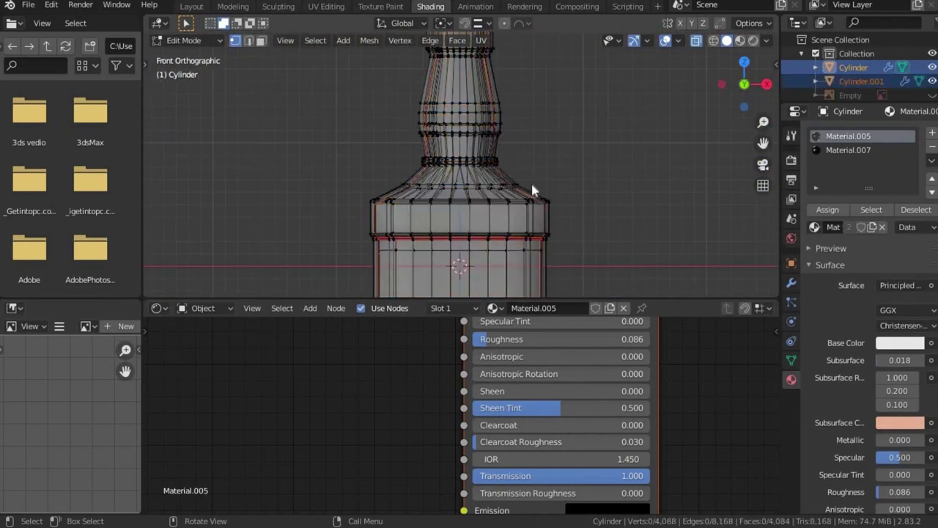
pyautogui.press('Tab')
pyautogui.scroll(-2, 477, 217)
# - Hide the original bottle's geometry to reveal the inner part, then select Cylinder.001
pyautogui.keyDown('shift'); pyautogui.click(477, 217); pyautogui.keyUp('shift')
pyautogui.press('Tab')
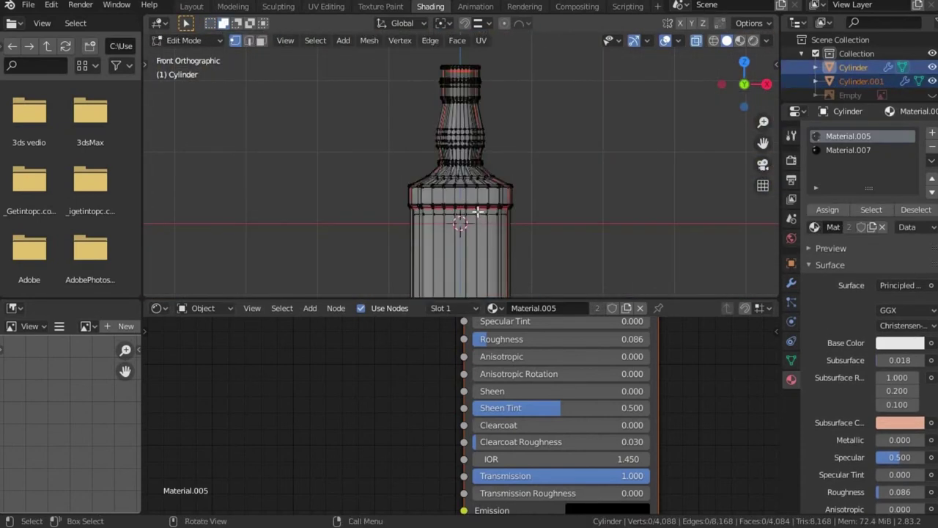
pyautogui.scroll(5, 473, 213)
pyautogui.scroll(-1, 472, 205)
pyautogui.press('h')
pyautogui.scroll(-2, 472, 203)
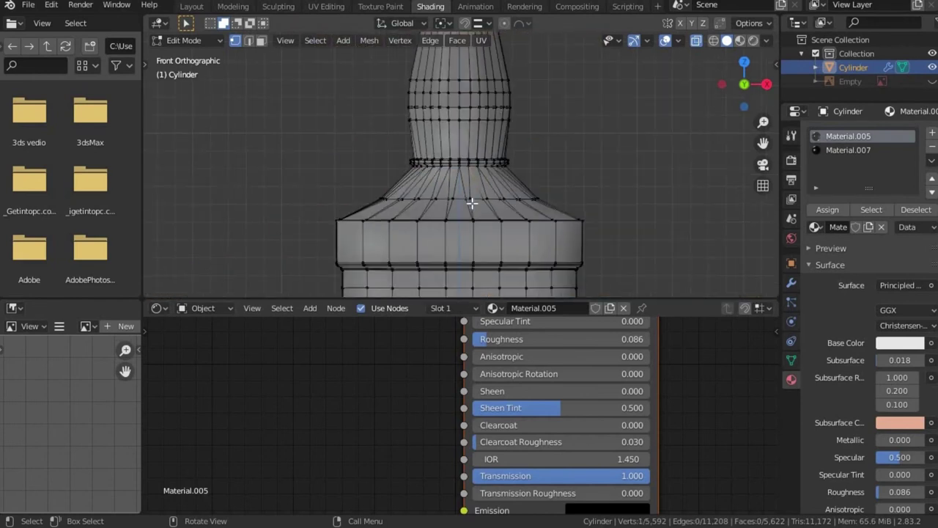
pyautogui.hotkey('ctrl', 'l')
pyautogui.scroll(-1, 480, 198)
pyautogui.press('h')
pyautogui.press('Tab')
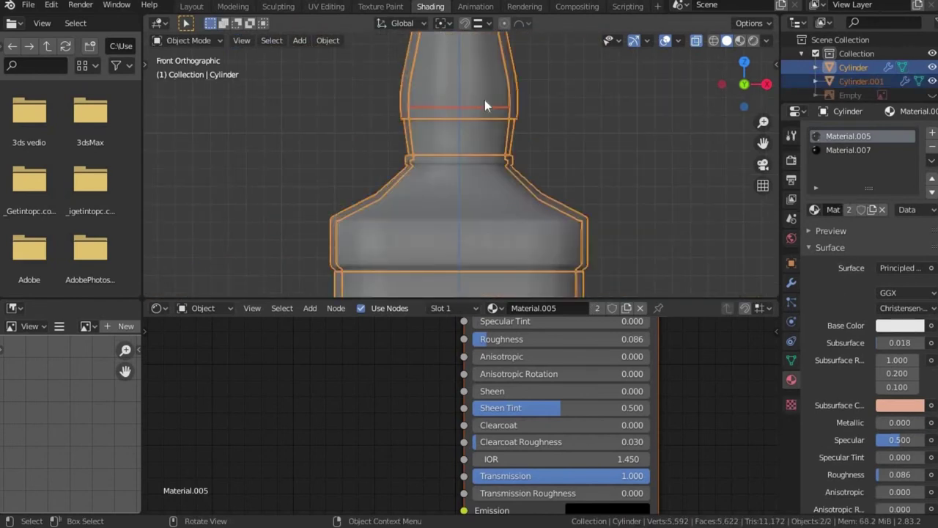
pyautogui.click(463, 120)
pyautogui.scroll(2, 463, 121)
# - In Cylinder.001's edit mode, rescale the liquid's top band and lower cone ring
pyautogui.scroll(2, 464, 187)
pyautogui.press('Tab')
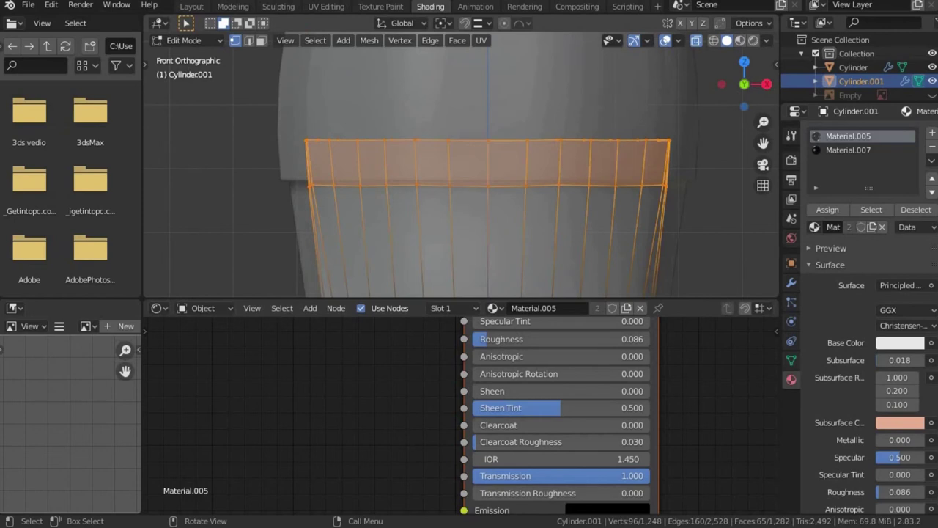
pyautogui.scroll(-2, 513, 111)
pyautogui.press('a')
pyautogui.press('s')
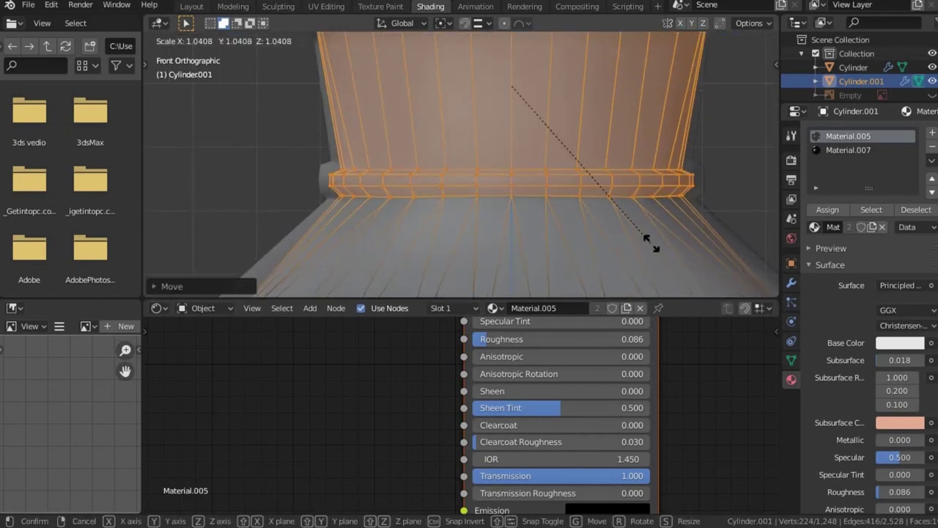
pyautogui.click(388, 84)
pyautogui.scroll(-3, 389, 85)
pyautogui.moveTo(297, 68); pyautogui.dragTo(628, 122)
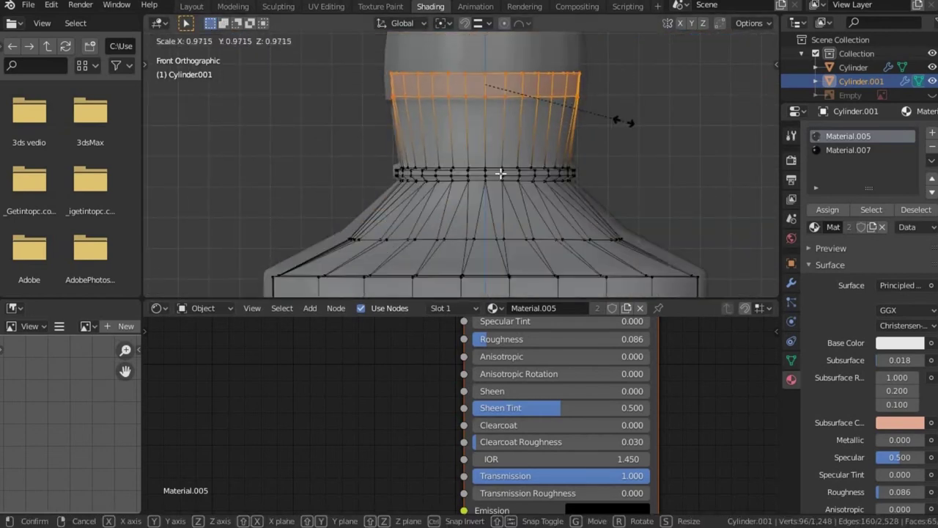
pyautogui.click(501, 174)
pyautogui.scroll(2, 364, 98)
pyautogui.moveTo(293, 175); pyautogui.dragTo(685, 196)
pyautogui.click(692, 204)
pyautogui.scroll(-2, 692, 204)
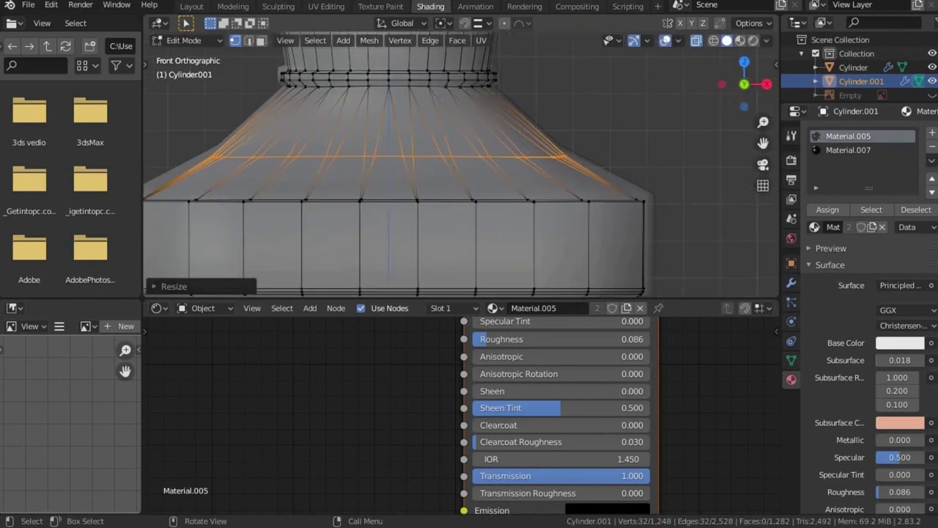
# - Box-select the liquid's bottom band, lower it, and scale it to fit the bottle base
pyautogui.moveTo(387, 199); pyautogui.dragTo(572, 254)
pyautogui.press('g')
pyautogui.press('z')
pyautogui.scroll(2, 574, 247)
pyautogui.rightClick(574, 247)
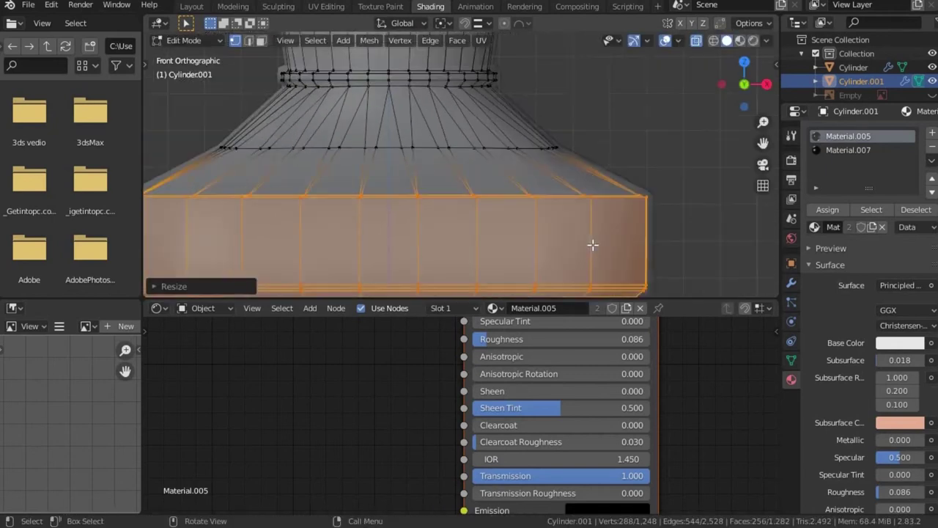
pyautogui.scroll(3, 591, 245)
pyautogui.scroll(-2, 480, 225)
pyautogui.scroll(2, 479, 224)
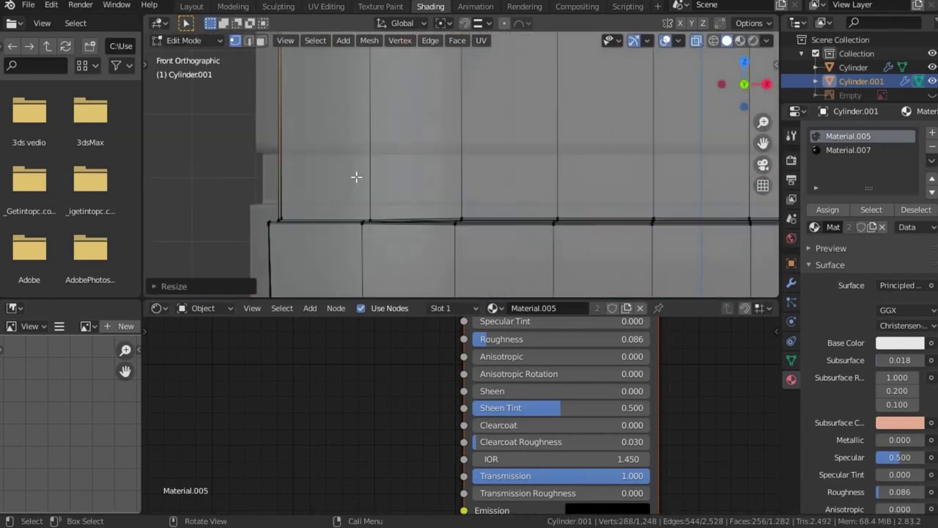
pyautogui.scroll(-3, 356, 176)
pyautogui.moveTo(304, 178); pyautogui.dragTo(591, 268)
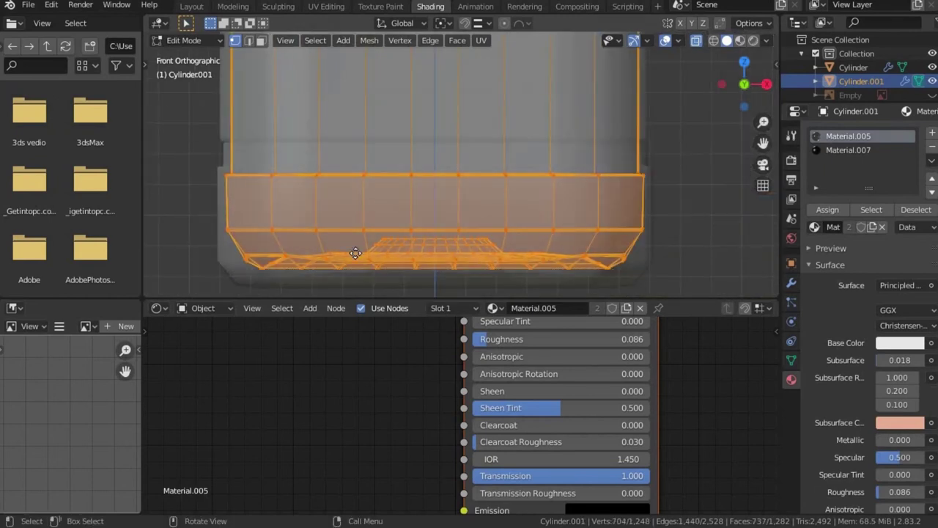
pyautogui.press('g')
pyautogui.click(498, 283)
pyautogui.press('s')
pyautogui.click(672, 201)
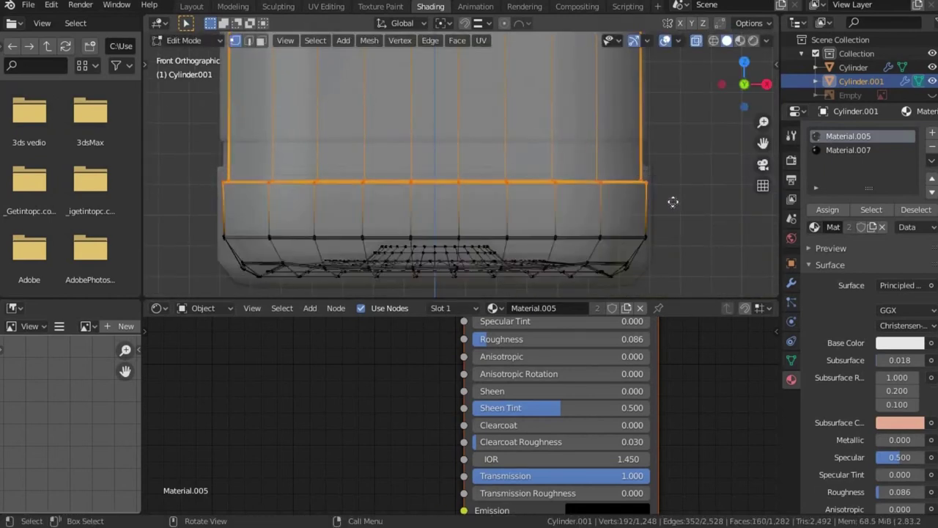
# - Set the liquid material's Subsurface Color to white
pyautogui.press('Tab')
pyautogui.scroll(-5, 637, 201)
pyautogui.scroll(5, 537, 444)
pyautogui.click(587, 429)
pyautogui.click(610, 425)
pyautogui.moveTo(610, 367)
pyautogui.mouseDown()
pyautogui.moveTo(574, 370)
pyautogui.moveTo(516, 399)
pyautogui.mouseUp()
pyautogui.scroll(-5, 627, 324)
# - Search 'vol' to add a Volume Absorption node beside the liquid shader, then select the bottle body
pyautogui.scroll(-5, 516, 398)
pyautogui.scroll(-5, 571, 440)
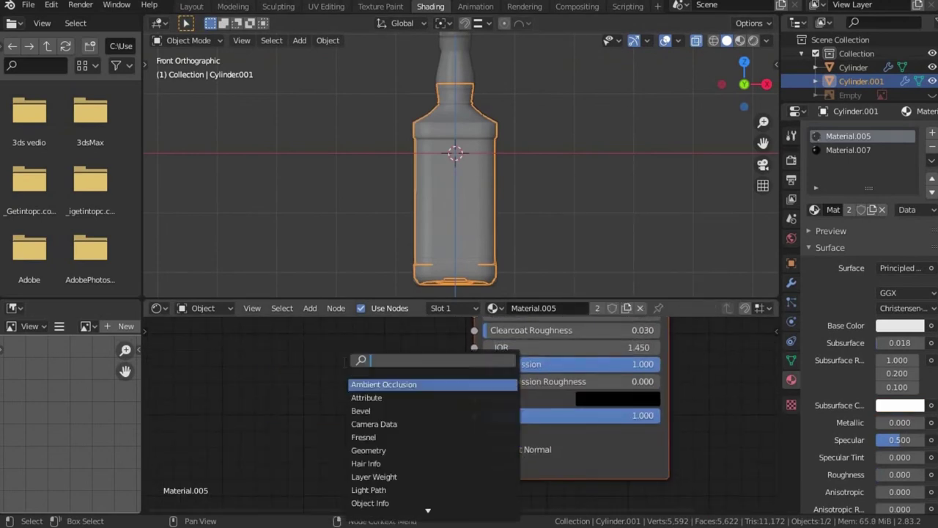
pyautogui.press('Return')
pyautogui.press('Escape')
pyautogui.hotkey('shift', 'a')
pyautogui.write('vol')
pyautogui.press('Down')
pyautogui.press('Down')
pyautogui.press('Return')
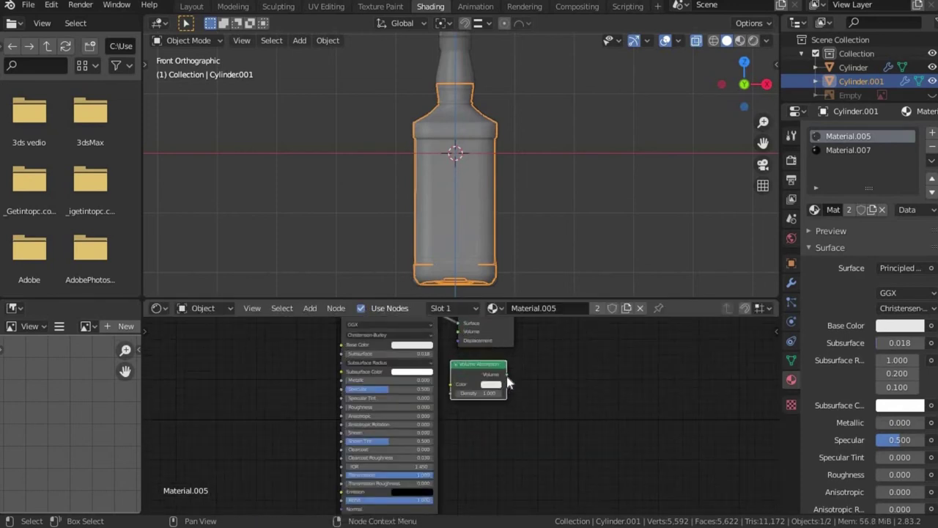
pyautogui.click(505, 379)
pyautogui.scroll(-3, 541, 143)
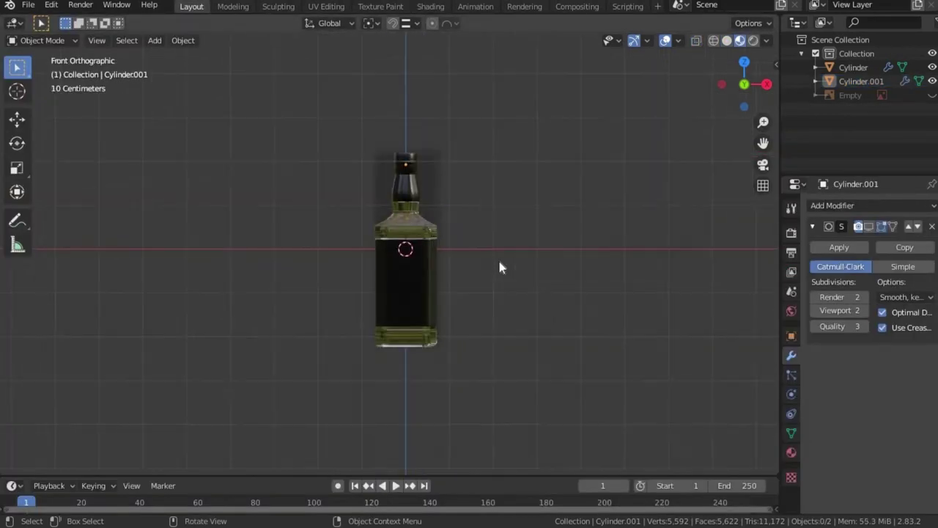
pyautogui.scroll(4, 499, 267)
pyautogui.click(408, 349)
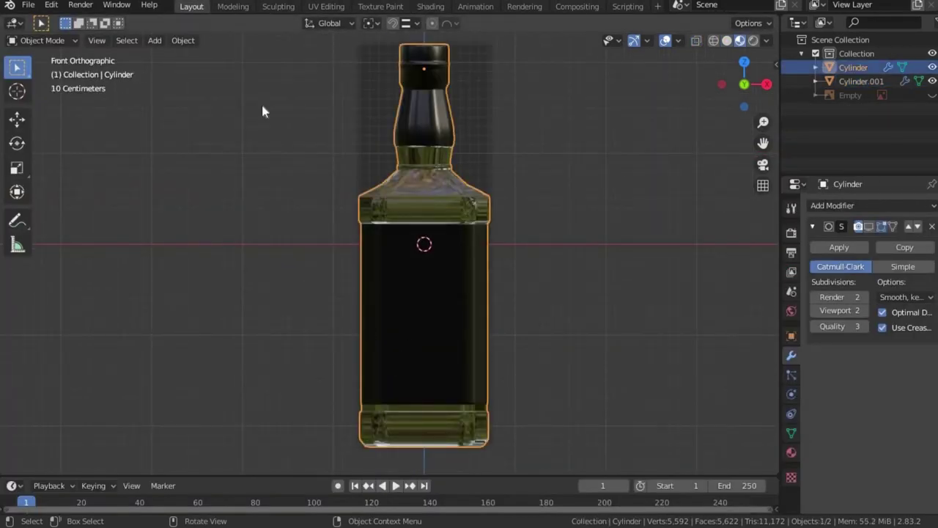
# - In UV Editing, select a vertical edge loop on the bottle body and run a first unwrap
pyautogui.click(326, 6)
pyautogui.scroll(4, 470, 219)
pyautogui.scroll(3, 682, 207)
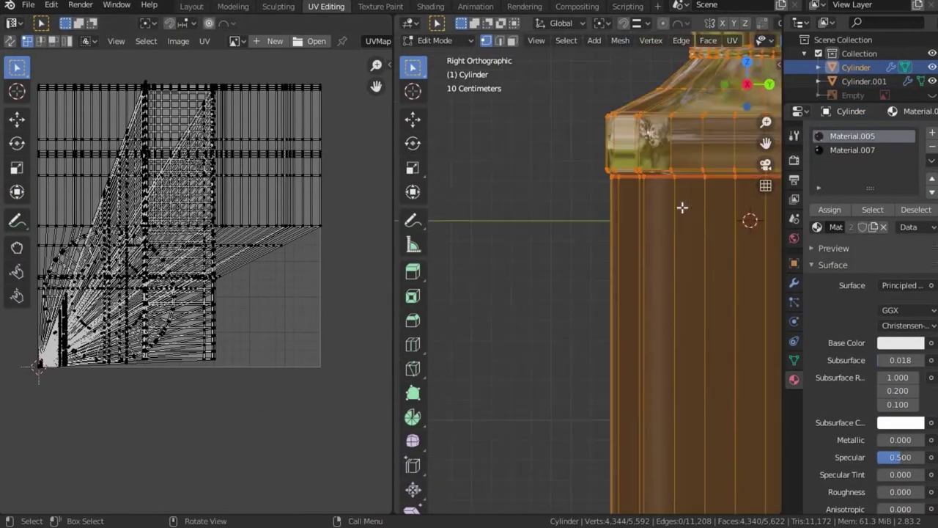
pyautogui.scroll(2, 681, 207)
pyautogui.keyDown('alt'); pyautogui.click(611, 169); pyautogui.keyUp('alt')
pyautogui.moveTo(612, 169)
pyautogui.mouseDown(button='middle')
pyautogui.moveTo(724, 237)
pyautogui.moveTo(676, 283)
pyautogui.moveTo(620, 403)
pyautogui.mouseUp(button='middle')
pyautogui.press('k')
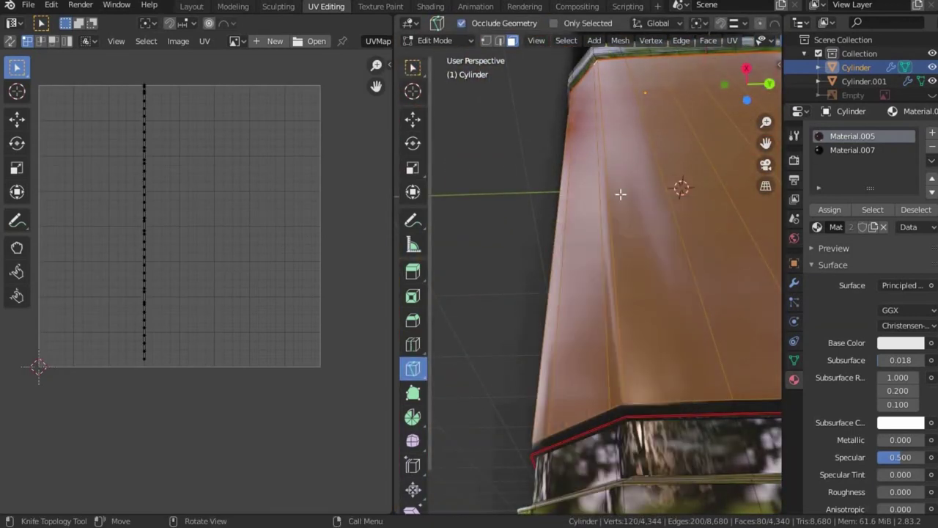
pyautogui.press('w')
pyautogui.moveTo(620, 193); pyautogui.dragTo(642, 406, button='middle')
pyautogui.scroll(-3, 642, 405)
pyautogui.press('u')
pyautogui.click(455, 68)
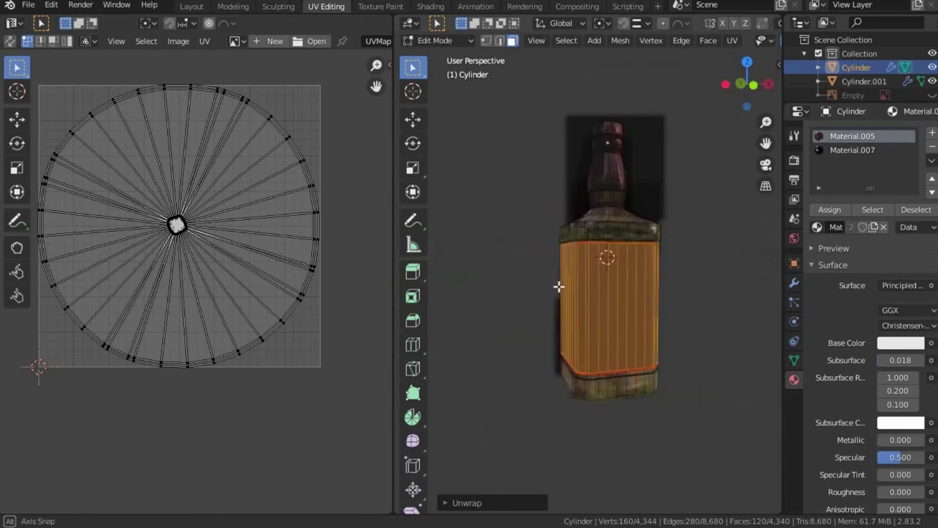
# - In edge select mode, pick the vertical seam edge near the bottle base
pyautogui.scroll(3, 685, 291)
pyautogui.scroll(-1, 697, 283)
pyautogui.moveTo(697, 283)
pyautogui.mouseDown(button='middle')
pyautogui.moveTo(562, 289)
pyautogui.moveTo(601, 270)
pyautogui.moveTo(503, 244)
pyautogui.moveTo(596, 246)
pyautogui.moveTo(604, 203)
pyautogui.moveTo(629, 159)
pyautogui.moveTo(638, 205)
pyautogui.moveTo(628, 164)
pyautogui.moveTo(619, 369)
pyautogui.mouseUp(button='middle')
pyautogui.scroll(2, 601, 270)
pyautogui.press('2')
pyautogui.click(604, 258)
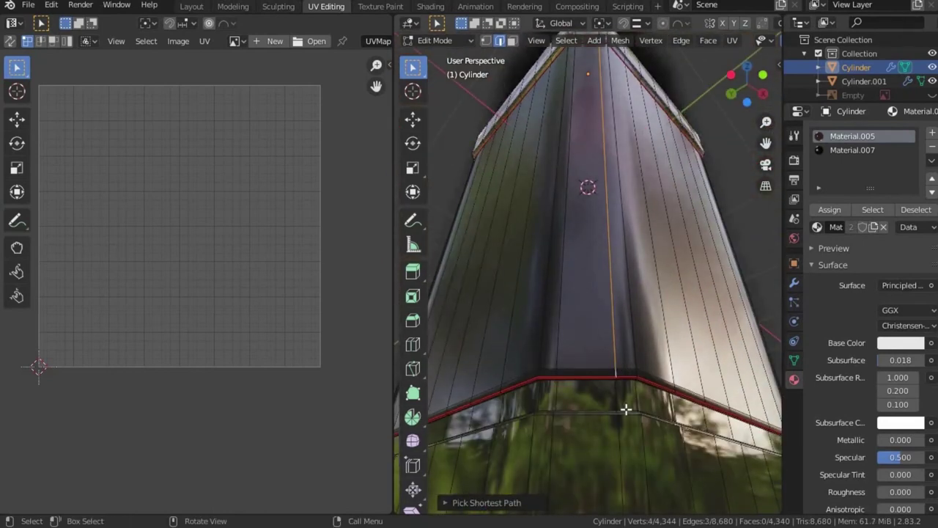
pyautogui.press('KP_1')
pyautogui.scroll(-2, 557, 256)
pyautogui.scroll(5, 571, 232)
pyautogui.moveTo(618, 254)
pyautogui.mouseDown(button='middle')
pyautogui.moveTo(716, 243)
pyautogui.moveTo(677, 235)
pyautogui.mouseUp(button='middle')
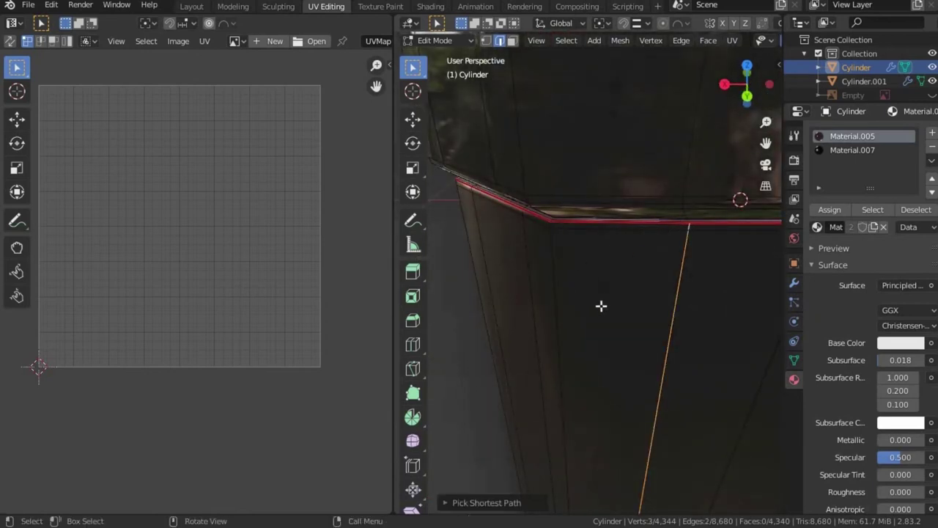
pyautogui.moveTo(601, 306); pyautogui.dragTo(702, 279, button='middle')
pyautogui.click(572, 397)
# - Extend the seam edge selection along the shortest path up toward the neck
pyautogui.moveTo(587, 332)
pyautogui.mouseDown(button='middle')
pyautogui.moveTo(601, 203)
pyautogui.moveTo(601, 245)
pyautogui.mouseUp(button='middle')
pyautogui.keyDown('ctrl'); pyautogui.click(601, 245); pyautogui.keyUp('ctrl')
pyautogui.moveTo(679, 307)
pyautogui.mouseDown(button='middle')
pyautogui.moveTo(658, 323)
pyautogui.moveTo(623, 310)
pyautogui.mouseUp(button='middle')
pyautogui.click(623, 310)
pyautogui.moveTo(624, 363)
pyautogui.mouseDown(button='middle')
pyautogui.moveTo(643, 251)
pyautogui.moveTo(664, 330)
pyautogui.mouseUp(button='middle')
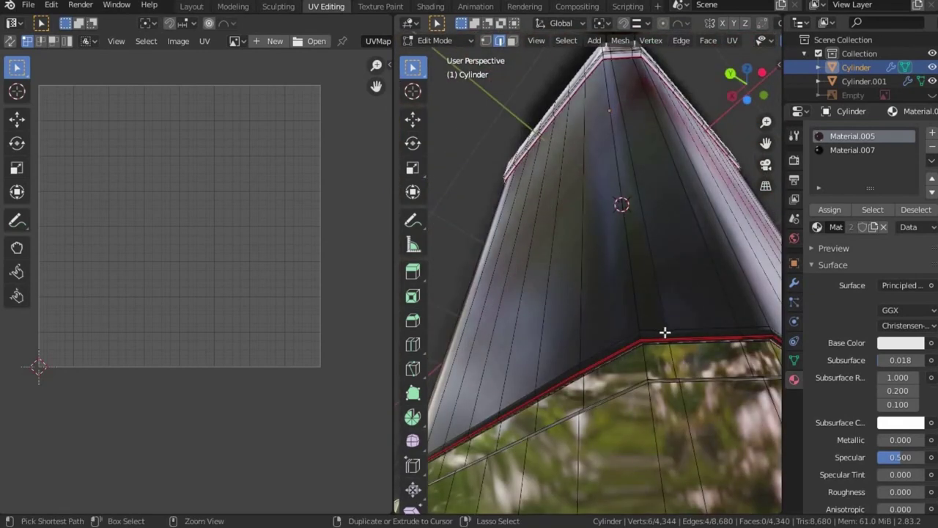
pyautogui.keyDown('ctrl'); pyautogui.click(664, 330); pyautogui.keyUp('ctrl')
# - Select the linked label band and unwrap it into flat UV strips
pyautogui.hotkey('ctrl', 'l')
pyautogui.press('u')
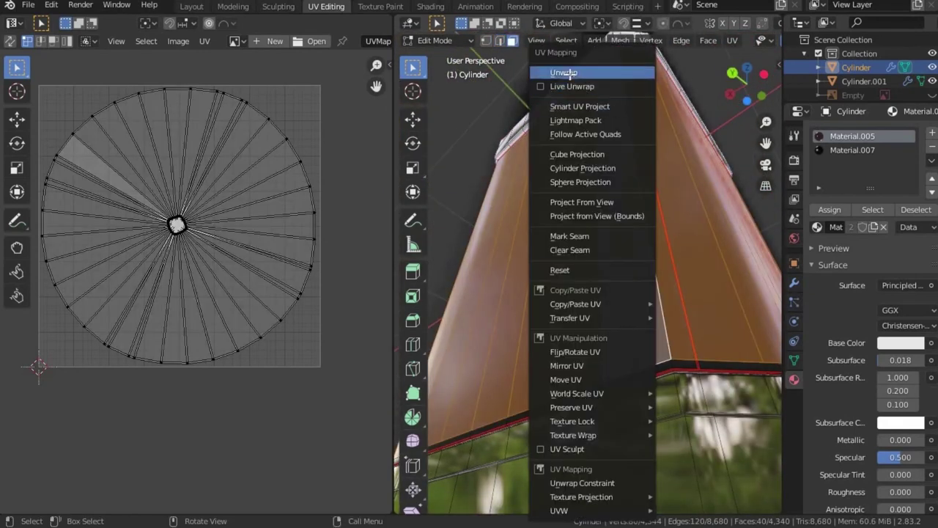
pyautogui.click(572, 70)
pyautogui.press('KP_1')
pyautogui.scroll(-5, 547, 233)
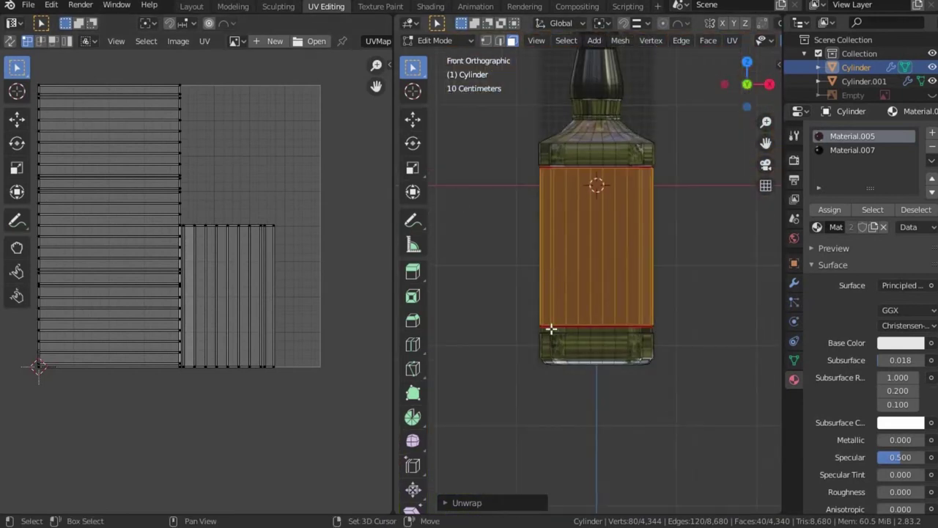
pyautogui.scroll(-2, 551, 329)
# - Load 2011-06-03-jackolddaniels1.jpg from Desktop/pic wed/New into the UV editor
pyautogui.click(294, 42)
pyautogui.scroll(-2, 508, 305)
pyautogui.click(157, 429)
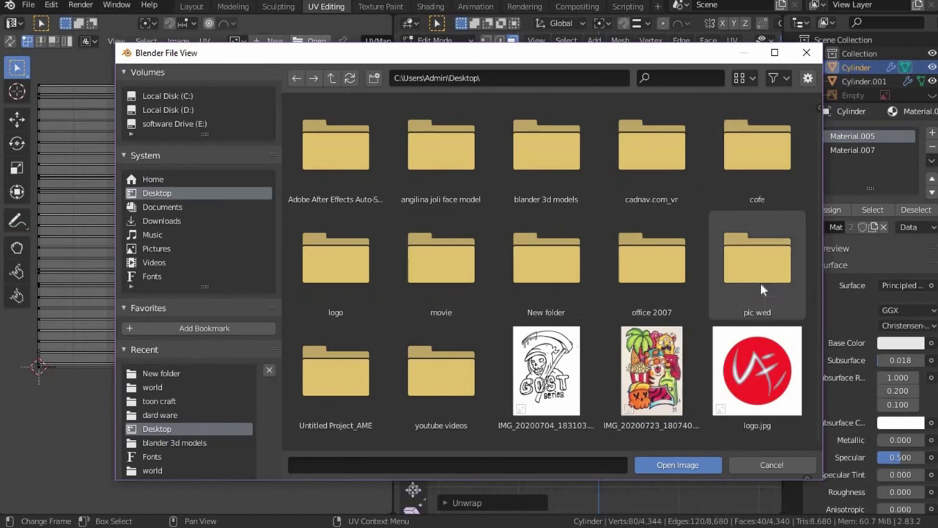
pyautogui.doubleClick(760, 264)
pyautogui.doubleClick(441, 146)
pyautogui.doubleClick(441, 146)
pyautogui.click(656, 466)
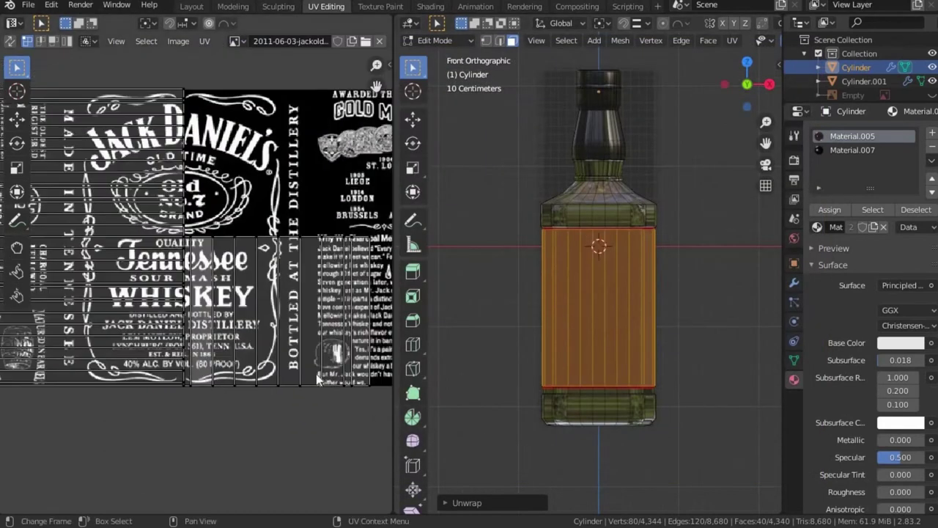
# - Add a material slot with new Material.008 and select the label's UV island
pyautogui.click(430, 6)
pyautogui.click(932, 133)
pyautogui.click(858, 210)
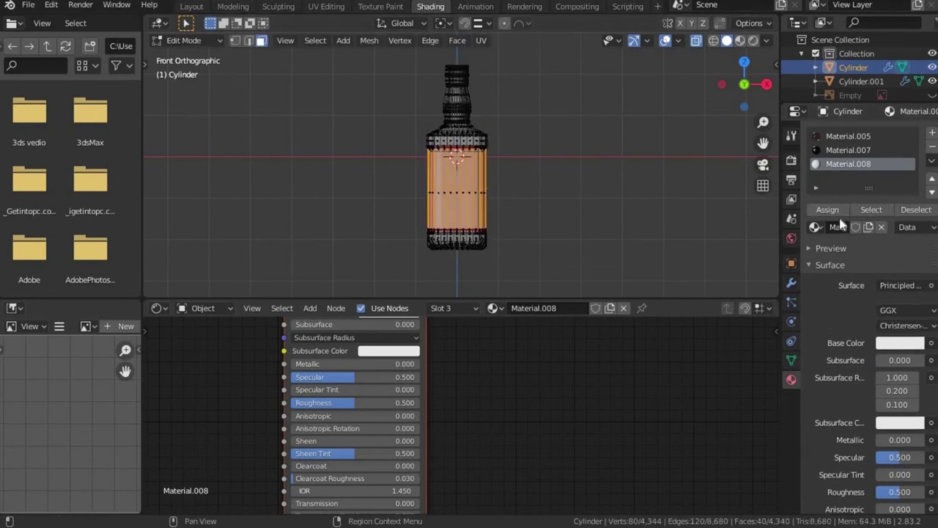
pyautogui.click(326, 6)
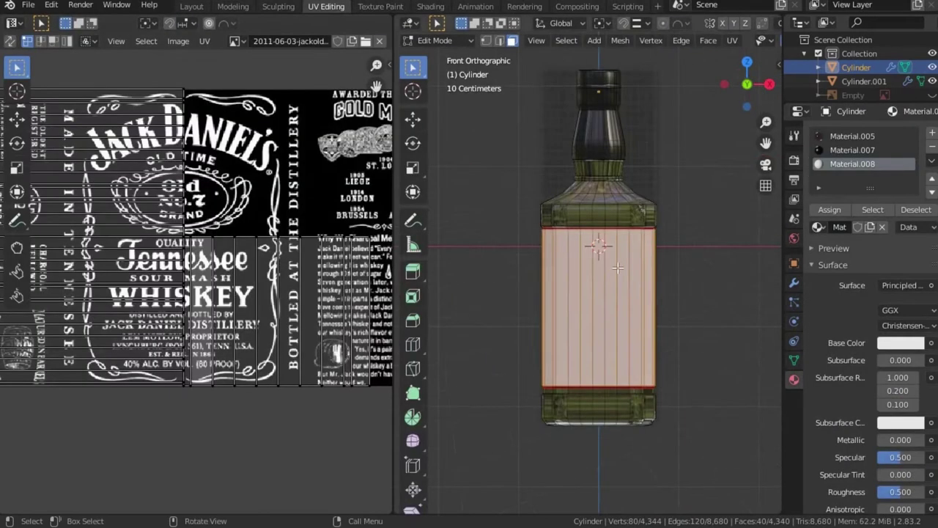
pyautogui.scroll(2, 607, 293)
pyautogui.press('l')
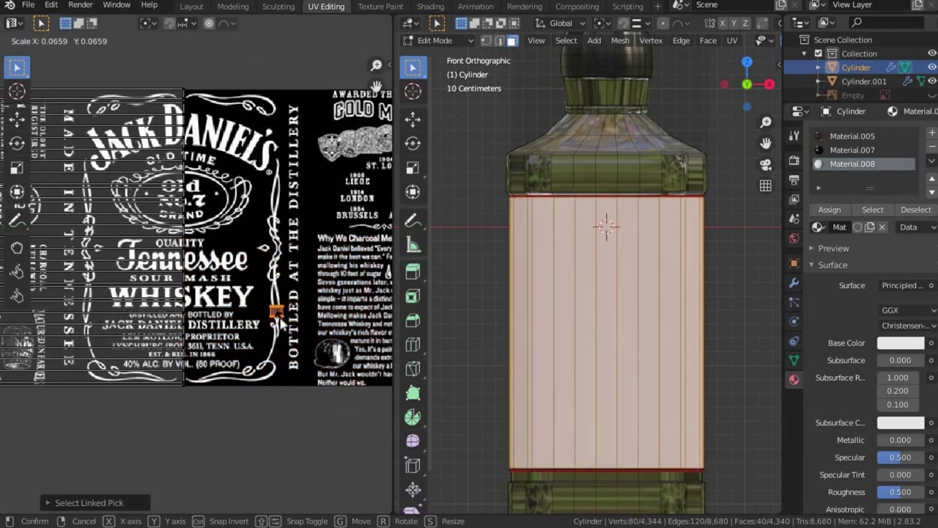
# - In Shading, add an Image Texture node for the label material
pyautogui.click(429, 7)
pyautogui.hotkey('shift', 'a')
pyautogui.click(432, 389)
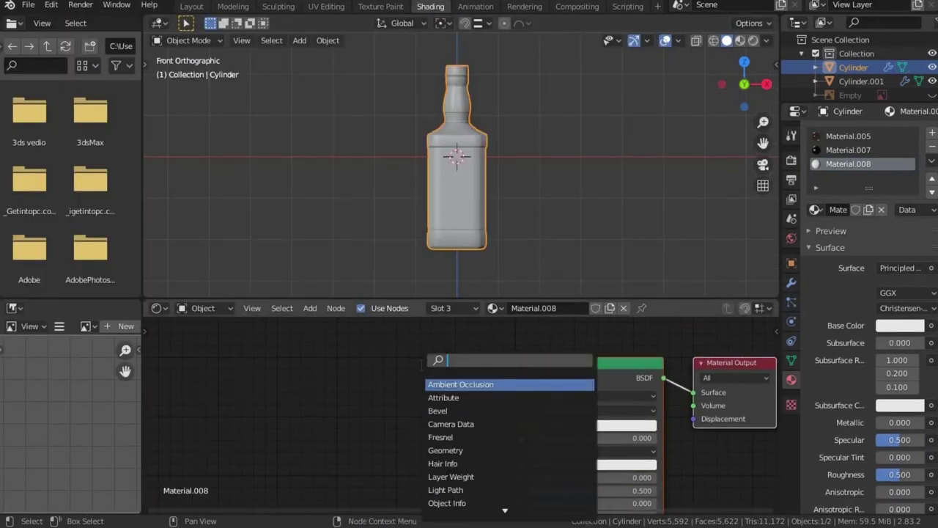
pyautogui.write('imag')
pyautogui.press('Return')
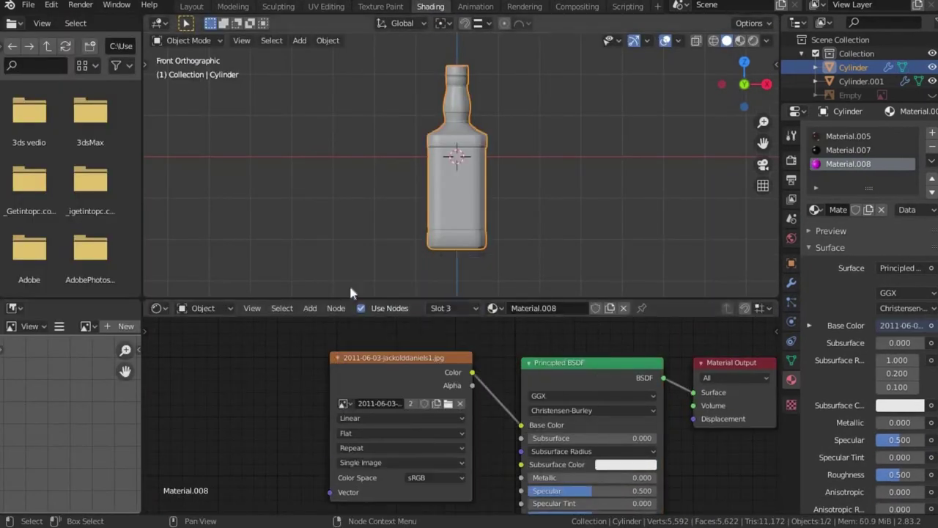
# - Select the label island, rotate it 90°, reposition it, and scale it 2× along X
pyautogui.click(194, 7)
pyautogui.click(332, 6)
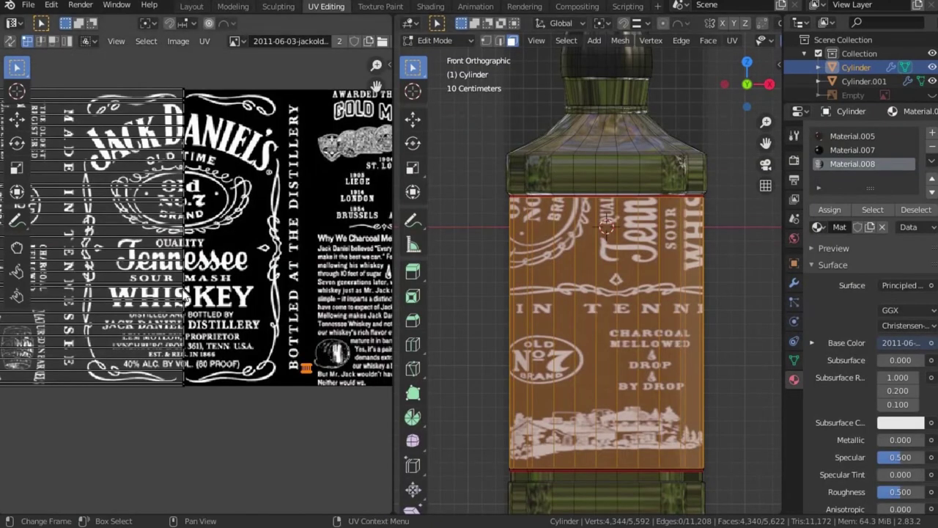
pyautogui.write('lr90g')
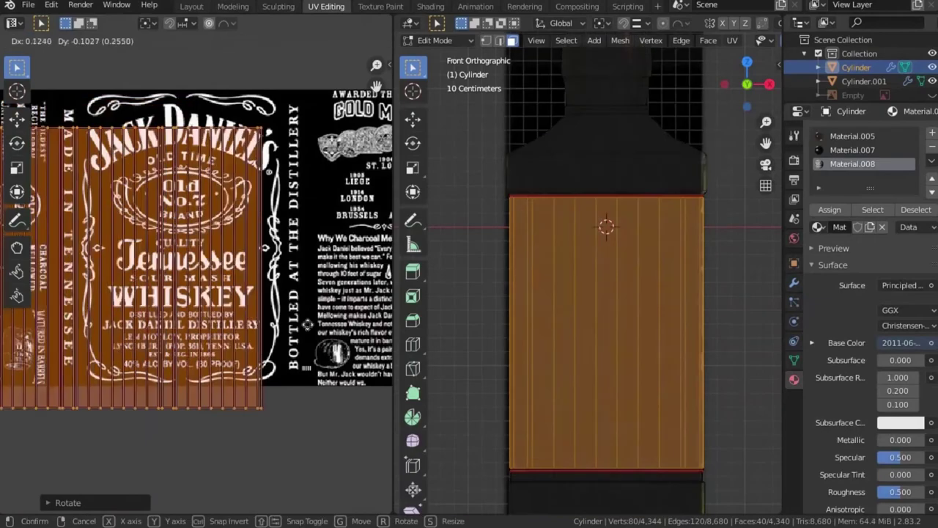
pyautogui.click(306, 325)
pyautogui.press('s')
pyautogui.press('x')
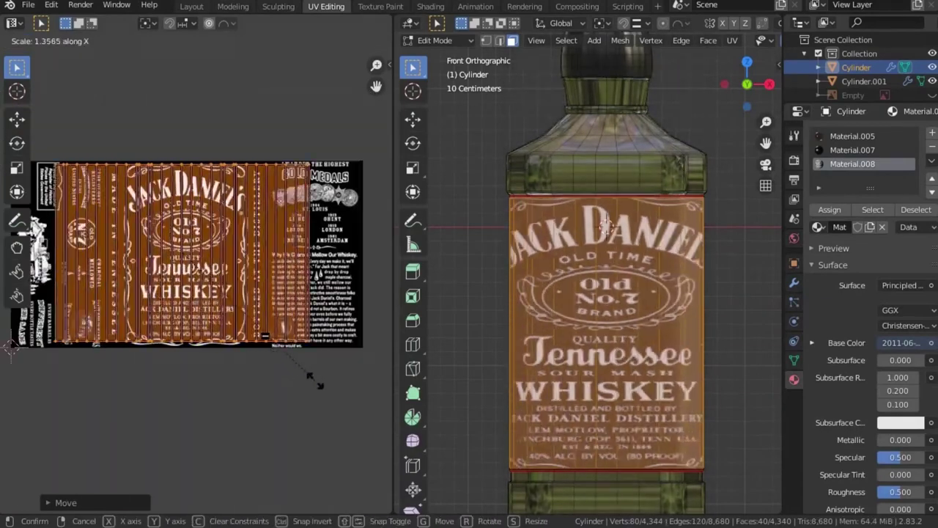
pyautogui.write('2.1804')
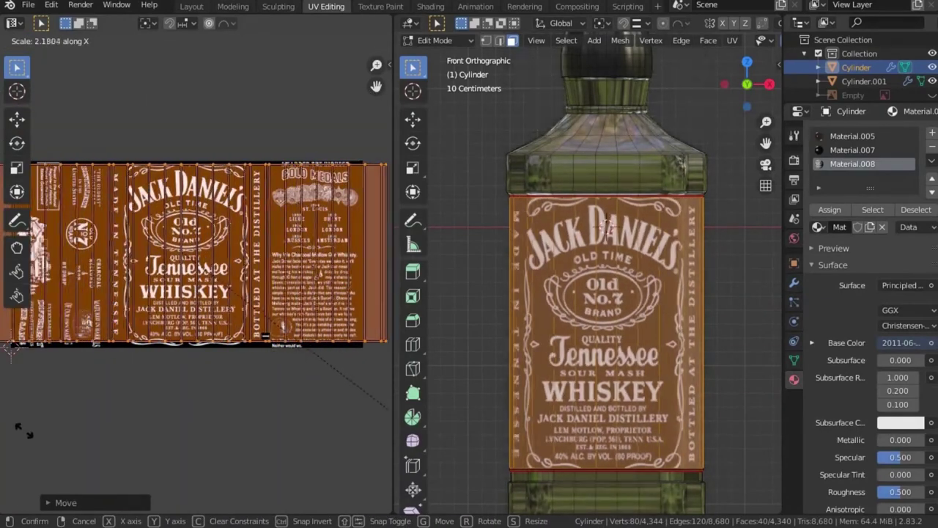
pyautogui.press('Return')
# - Shift the label island horizontally and vertically, comparing against the reference bottle photo
pyautogui.press('x')
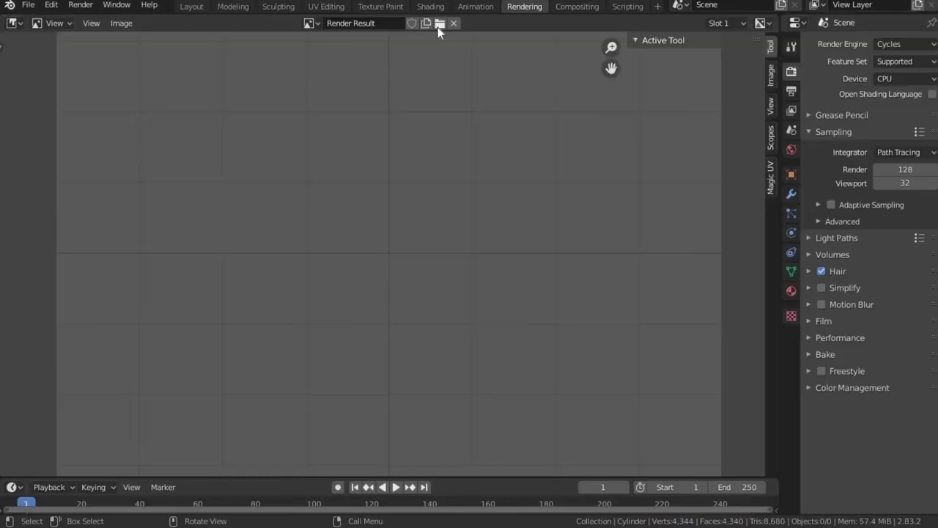
pyautogui.click(310, 23)
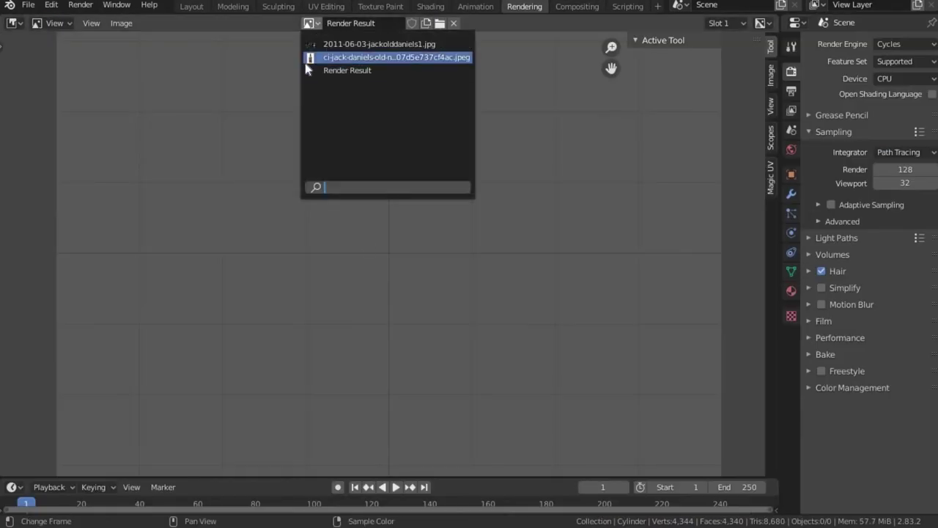
pyautogui.click(344, 82)
pyautogui.scroll(-5, 311, 354)
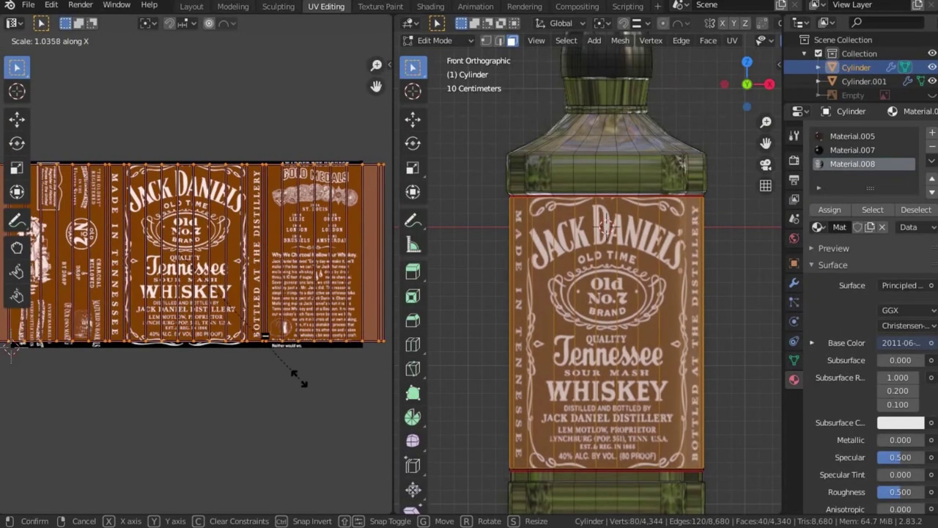
pyautogui.press('s')
pyautogui.press('y')
pyautogui.press('Escape')
pyautogui.press('g')
pyautogui.press('y')
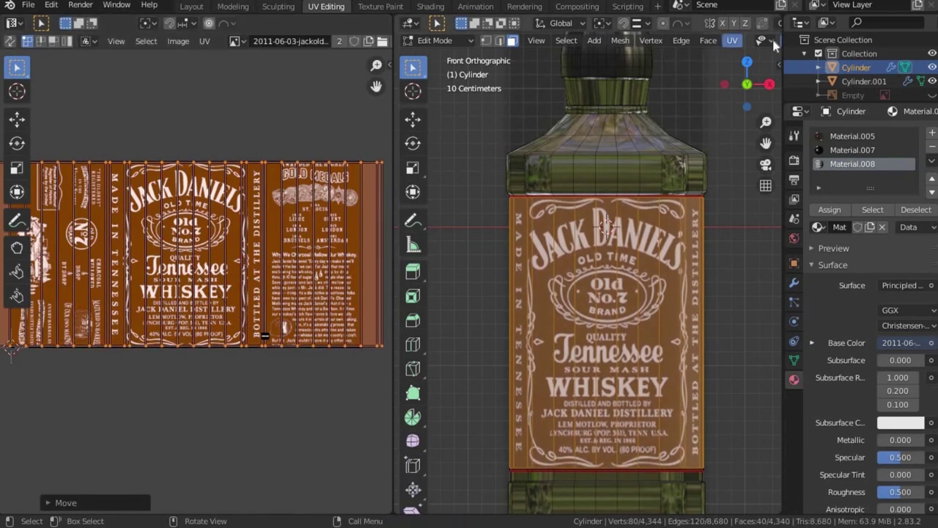
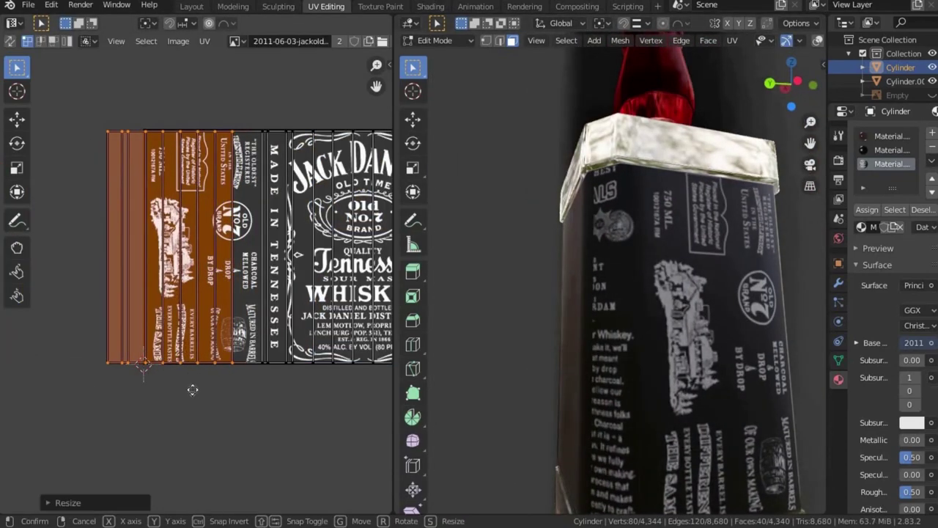
# - Narrow the side label UV strips horizontally
pyautogui.press('x')
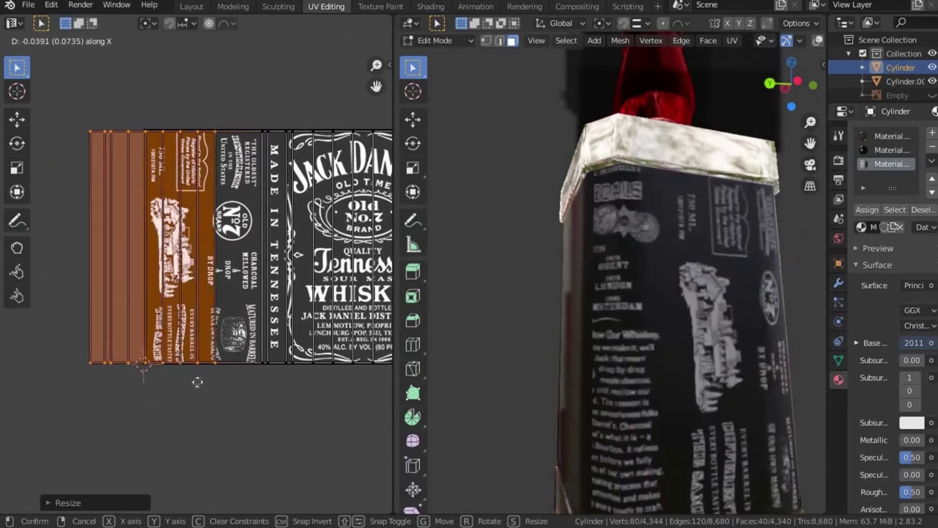
pyautogui.click(242, 340)
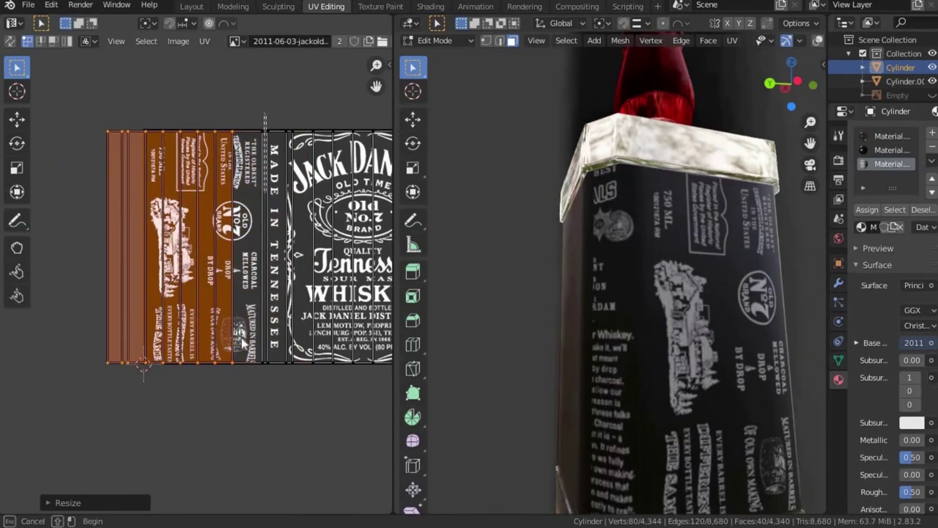
pyautogui.moveTo(278, 121); pyautogui.dragTo(120, 433)
pyautogui.press('s')
pyautogui.press('x')
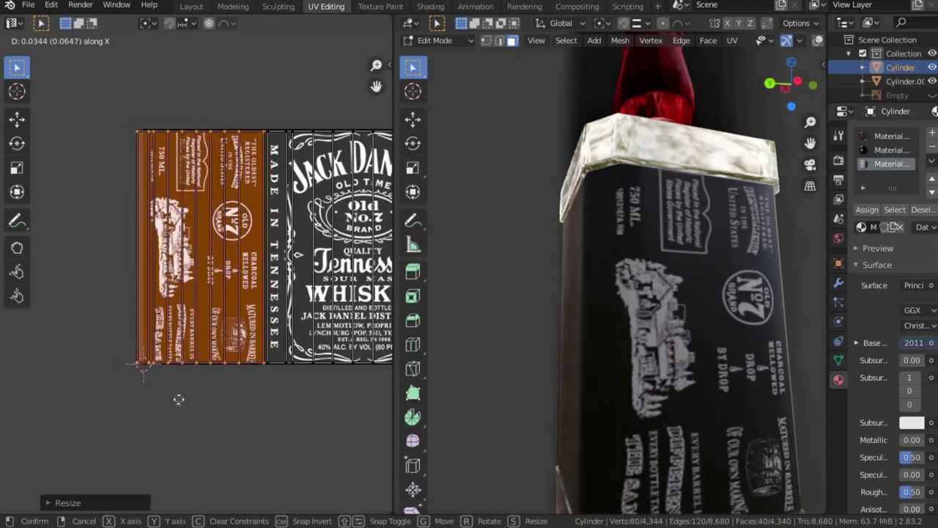
pyautogui.click(157, 388)
# - Shift the narrowed strips along X so the Old No. 7 panel lands on the side faces
pyautogui.moveTo(630, 366)
pyautogui.mouseDown(button='middle')
pyautogui.moveTo(659, 397)
pyautogui.moveTo(606, 383)
pyautogui.moveTo(767, 383)
pyautogui.mouseUp(button='middle')
pyautogui.scroll(3, 117, 363)
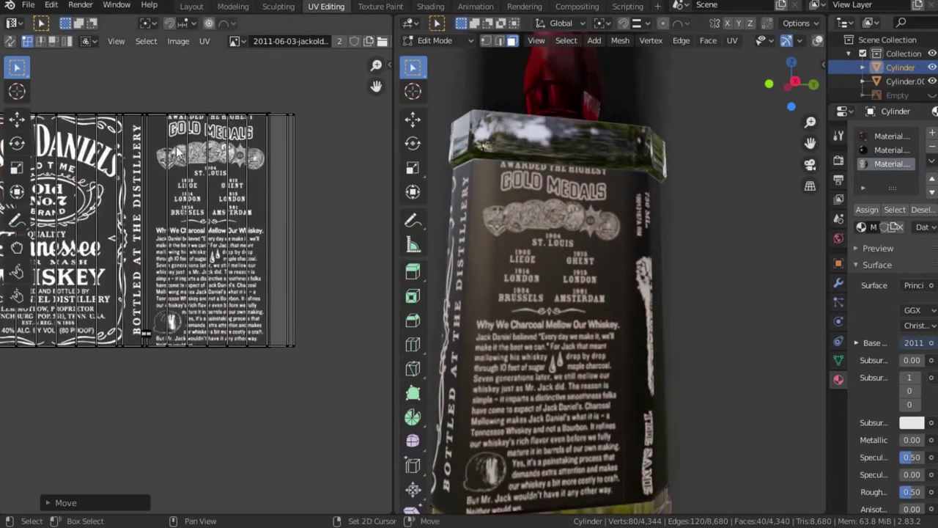
pyautogui.click(264, 387)
pyautogui.press('g')
pyautogui.press('x')
pyautogui.click(253, 391)
# - Select the back-label island and scale it vertically toward the Gold Medals text
pyautogui.moveTo(239, 203); pyautogui.dragTo(280, 261, button='middle')
pyautogui.press('l')
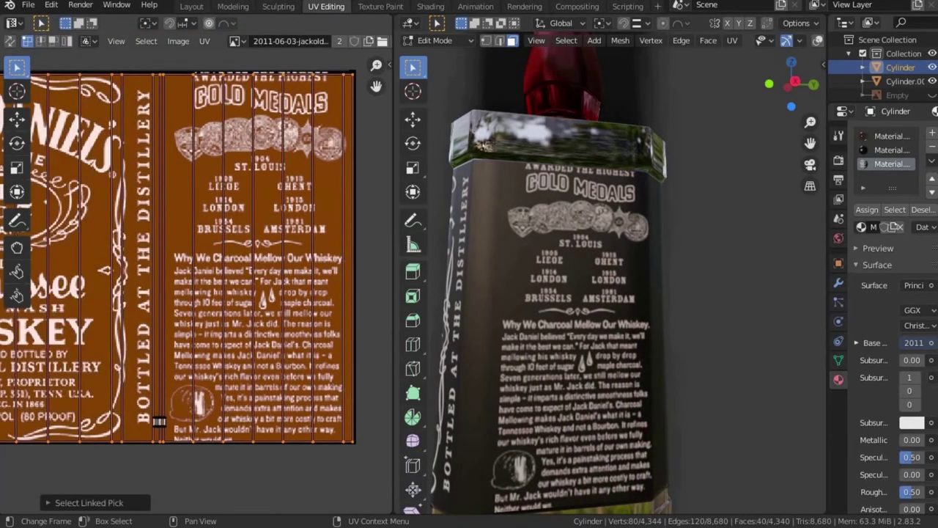
pyautogui.press('s')
pyautogui.press('y')
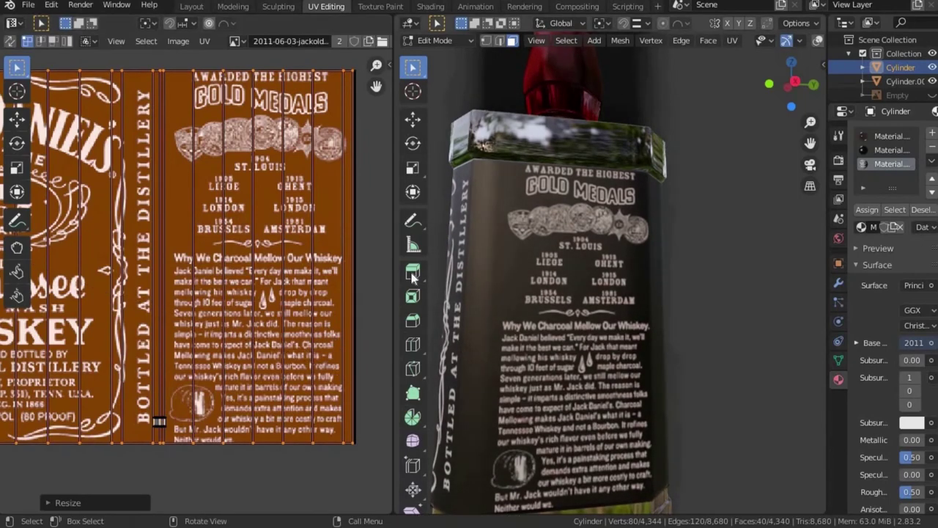
# - Remove the Material.007 slot from the plain second bottle, Cylinder.001
pyautogui.click(427, 7)
pyautogui.click(861, 81)
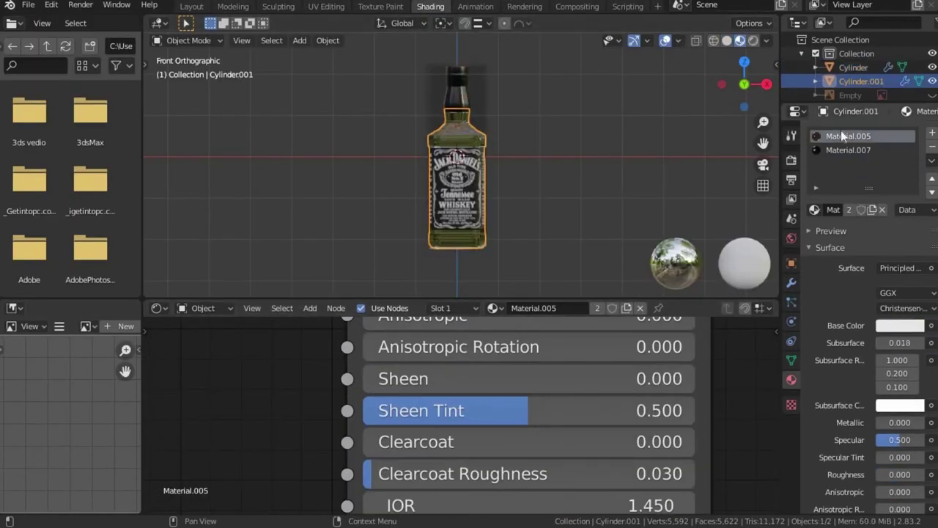
pyautogui.click(444, 211)
pyautogui.press('g')
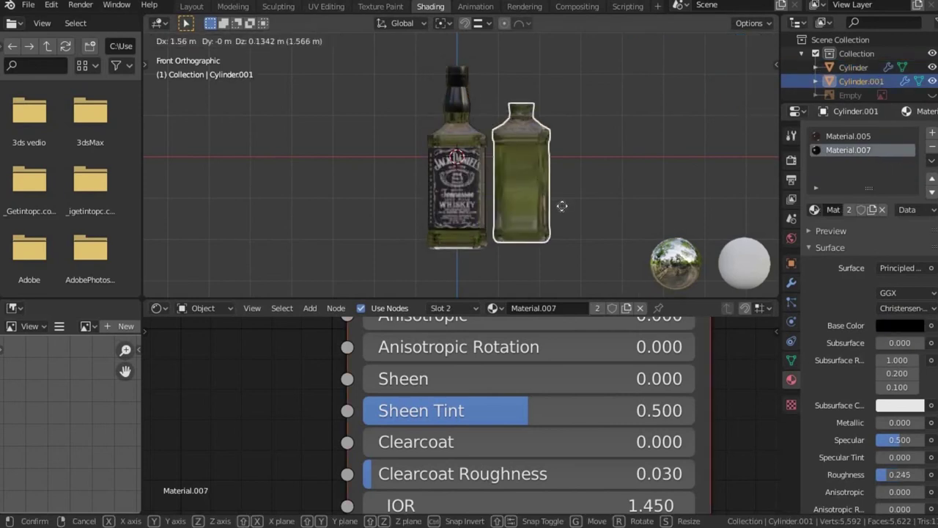
pyautogui.press('Escape')
pyautogui.click(933, 147)
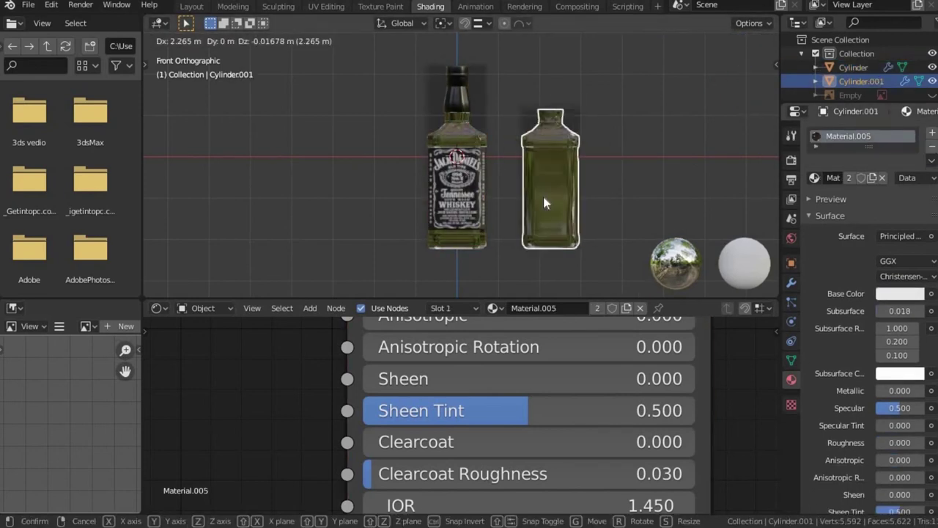
pyautogui.press('Escape')
# - Set the labelled bottle's Material.008 Roughness to 0.245
pyautogui.click(457, 183)
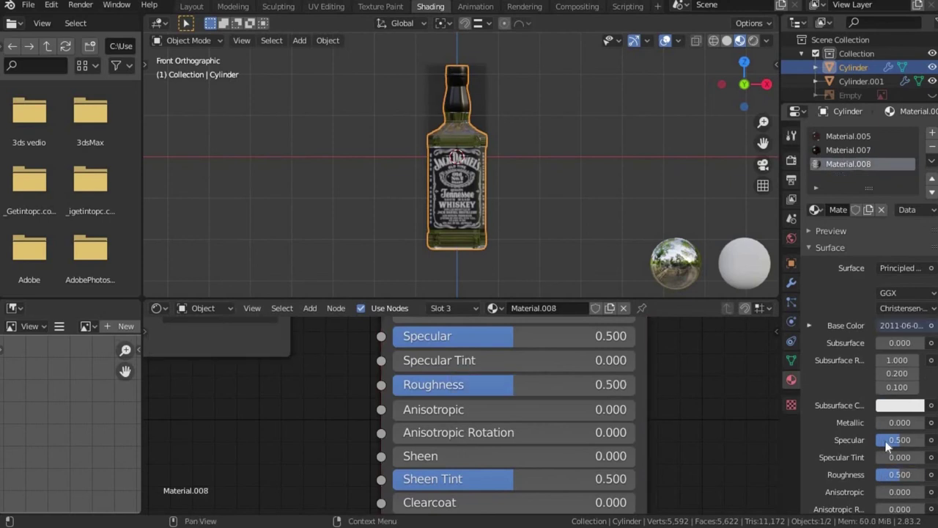
pyautogui.write('0.245')
pyautogui.press('Return')
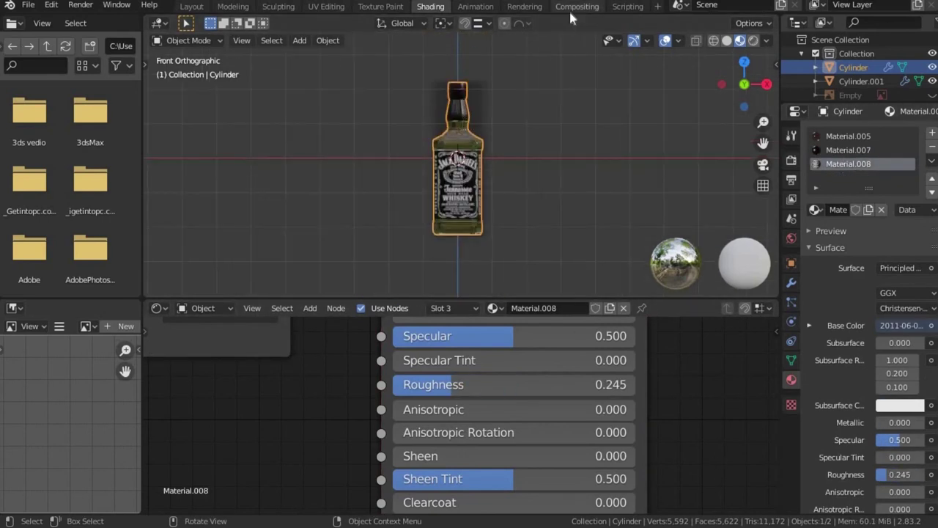
pyautogui.click(525, 6)
pyautogui.keyDown('shift'); pyautogui.scroll(-5, 403, 135); pyautogui.keyUp('shift')
pyautogui.click(431, 6)
pyautogui.scroll(10, 466, 168)
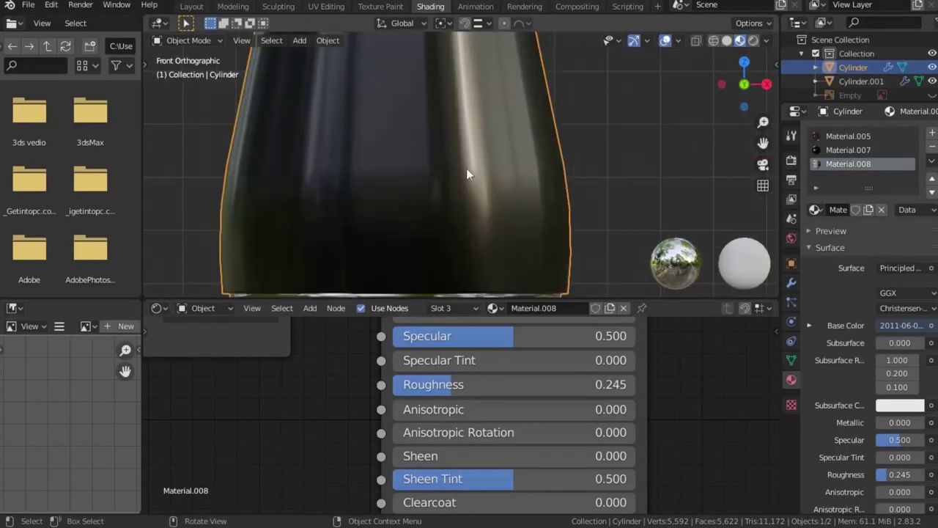
# - Add an edge loop around the bottle neck, viewed from the right side
pyautogui.click(327, 6)
pyautogui.moveTo(486, 161); pyautogui.dragTo(612, 273, button='middle')
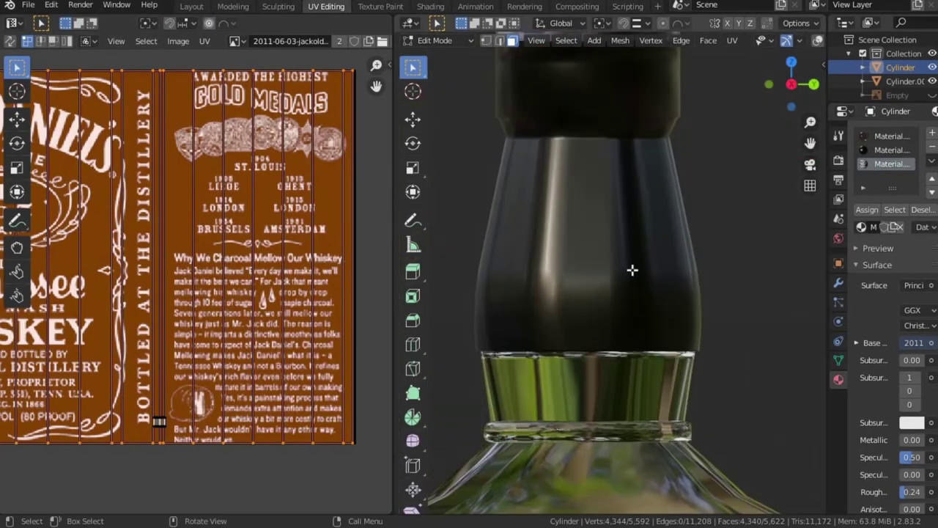
pyautogui.click(890, 150)
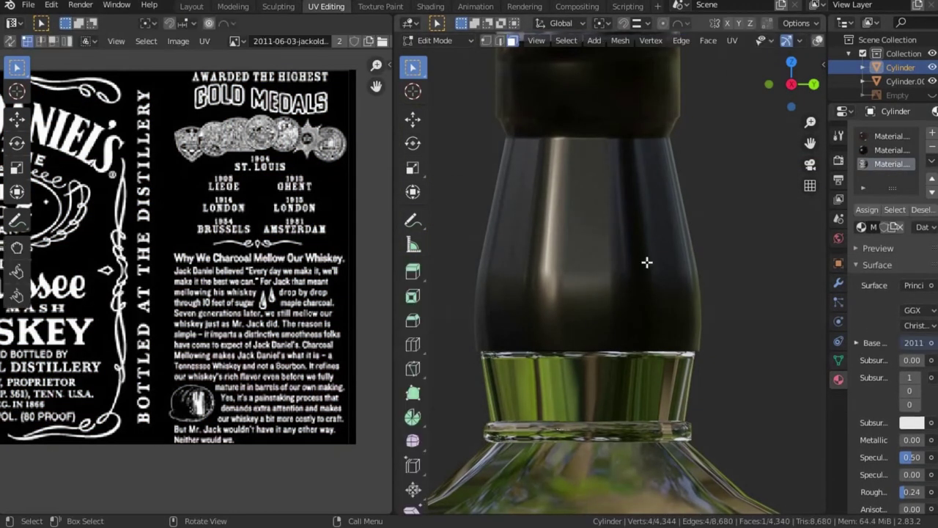
pyautogui.press('KP_3')
pyautogui.scroll(5, 650, 262)
pyautogui.scroll(2, 602, 312)
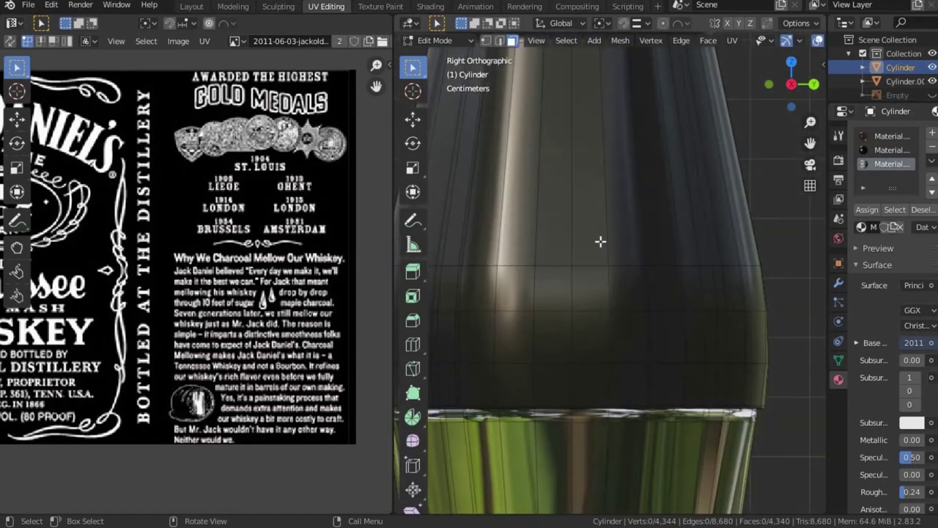
pyautogui.scroll(-3, 600, 241)
pyautogui.hotkey('ctrl', 'r')
pyautogui.click(601, 230)
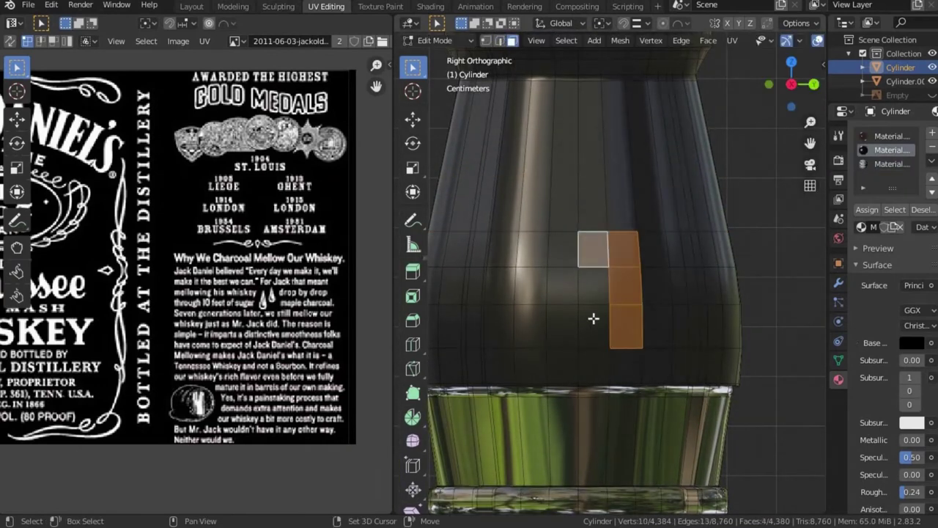
# - Assign the label material to the selected neck faces, unwrap them and shrink the island
pyautogui.click(866, 209)
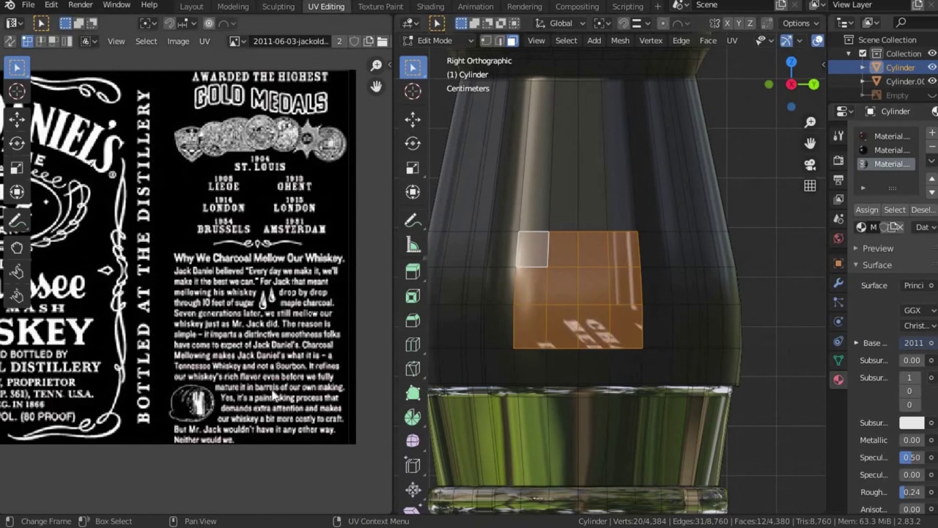
pyautogui.scroll(-4, 219, 279)
pyautogui.press('u')
pyautogui.click(491, 73)
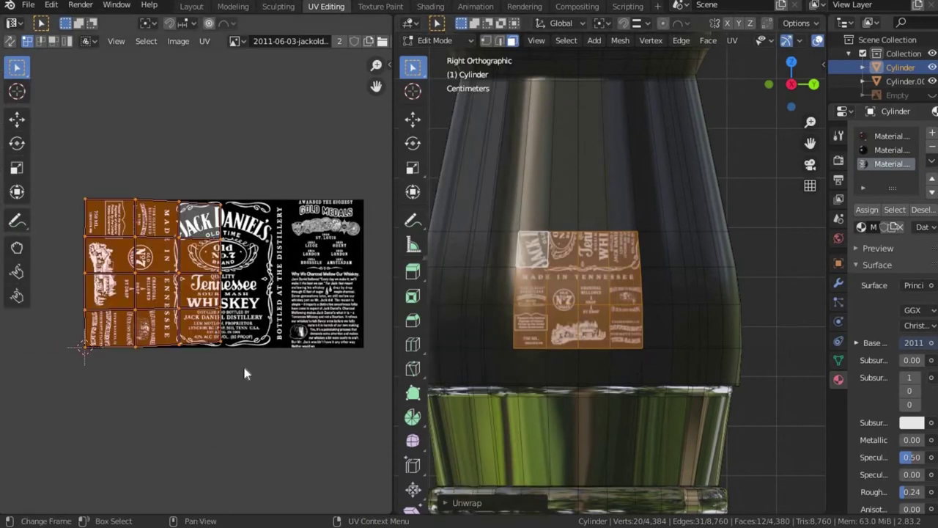
pyautogui.press('s')
pyautogui.click(365, 169)
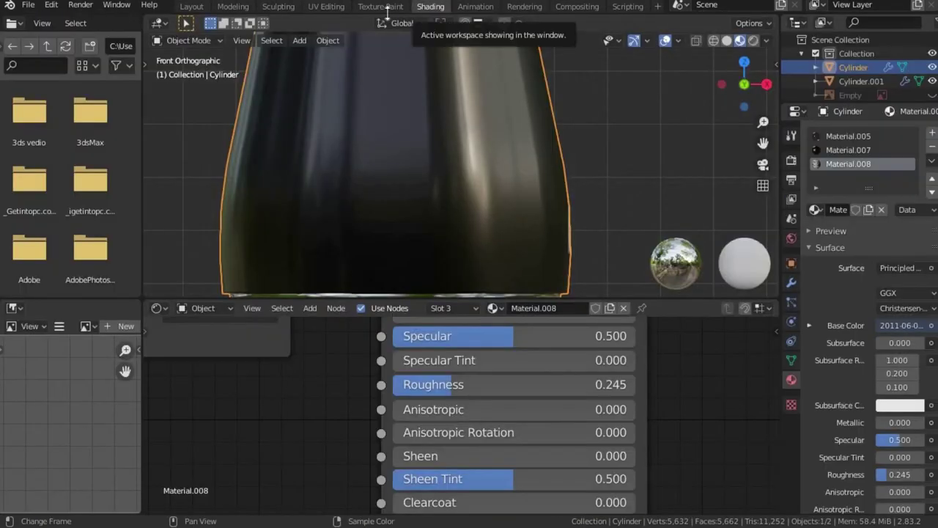
# - Move and scale the neck UV island onto the Old No.7 logo, then check it in Layout
pyautogui.press('g')
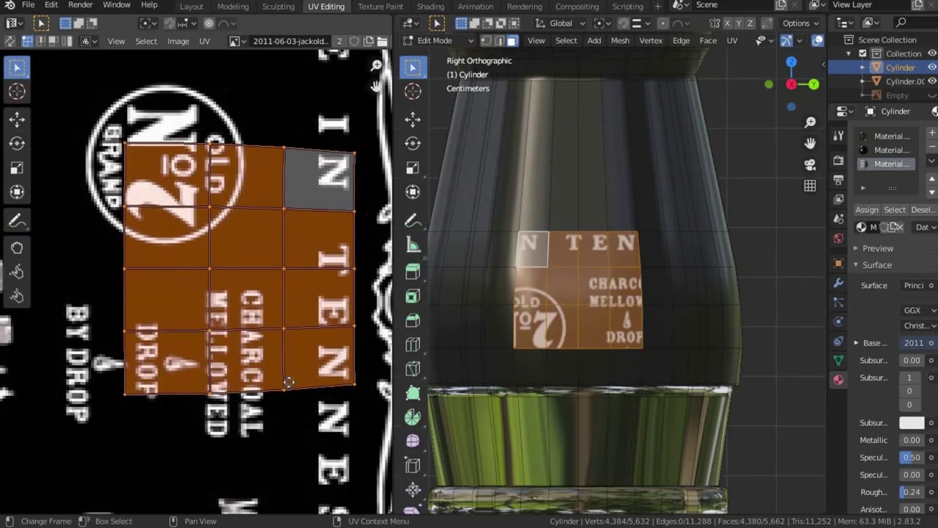
pyautogui.press('Return')
pyautogui.press('s')
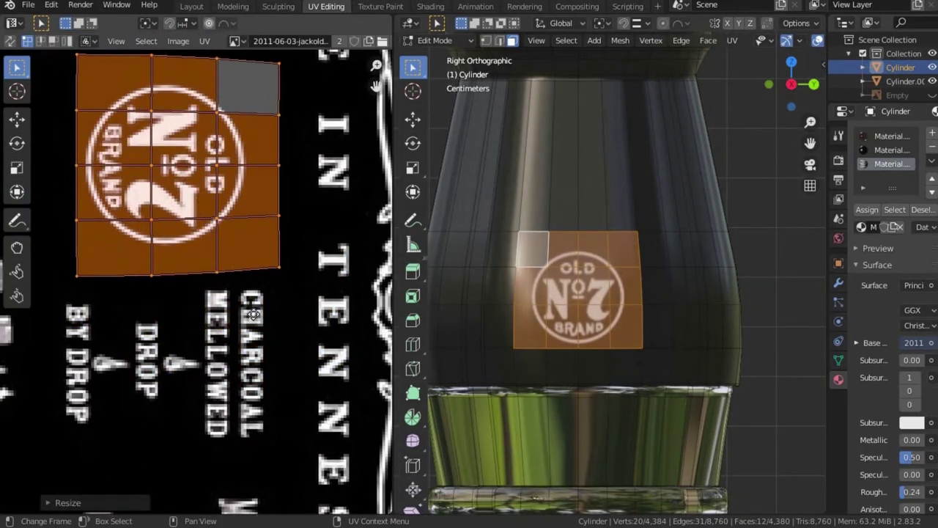
pyautogui.press('g')
pyautogui.press('Return')
pyautogui.press('s')
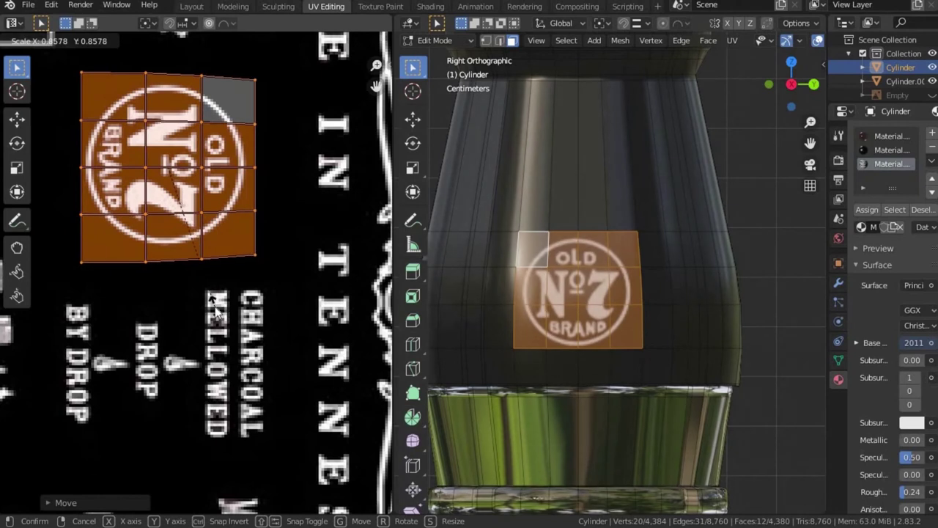
pyautogui.click(191, 6)
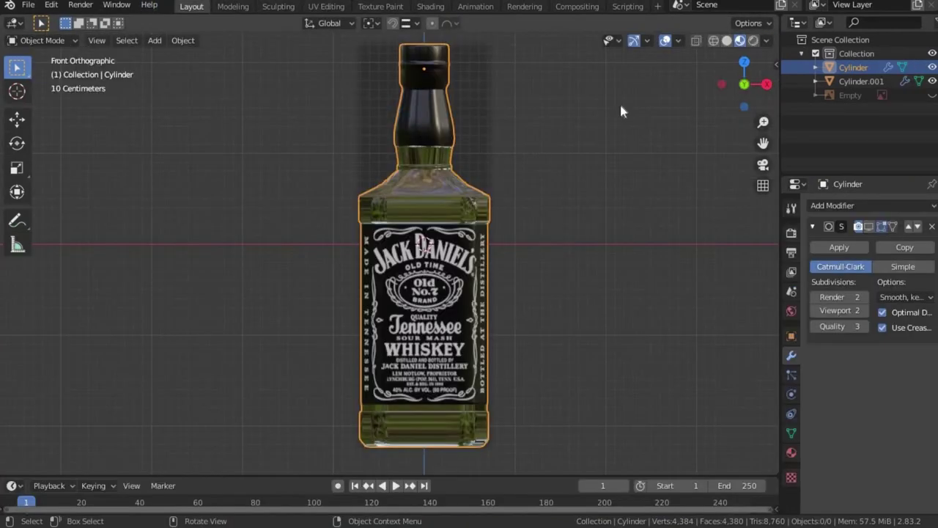
pyautogui.moveTo(732, 83); pyautogui.dragTo(722, 85)
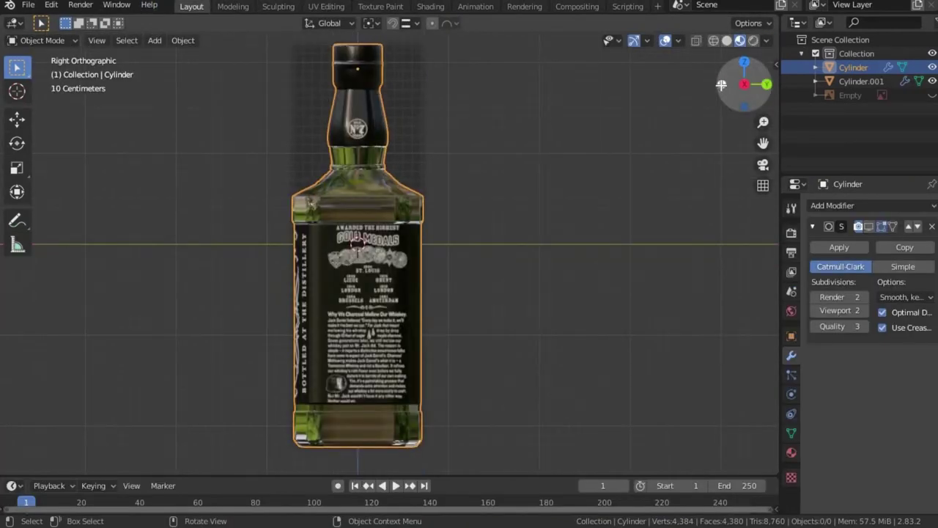
# - Scale, stretch along X and rotate the front neck UV island over the No.7 emblem
pyautogui.click(326, 6)
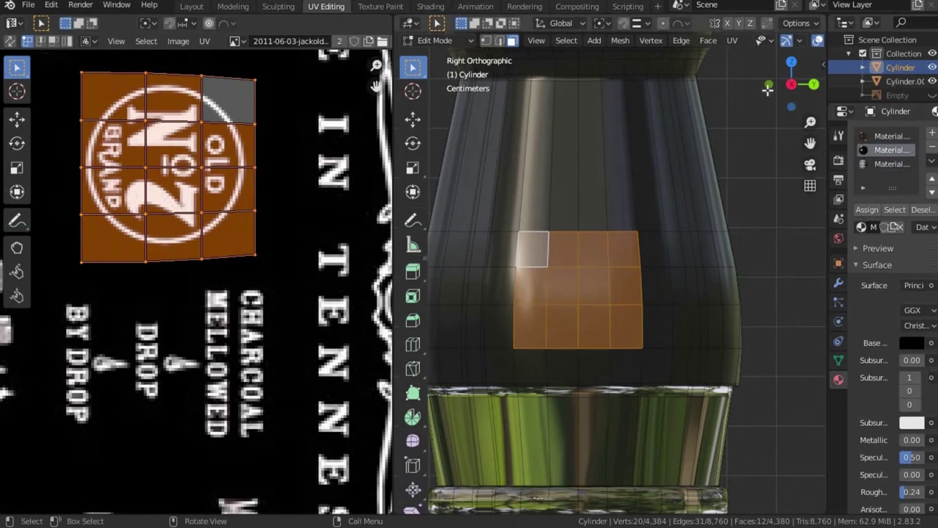
pyautogui.click(767, 87)
pyautogui.scroll(4, 681, 318)
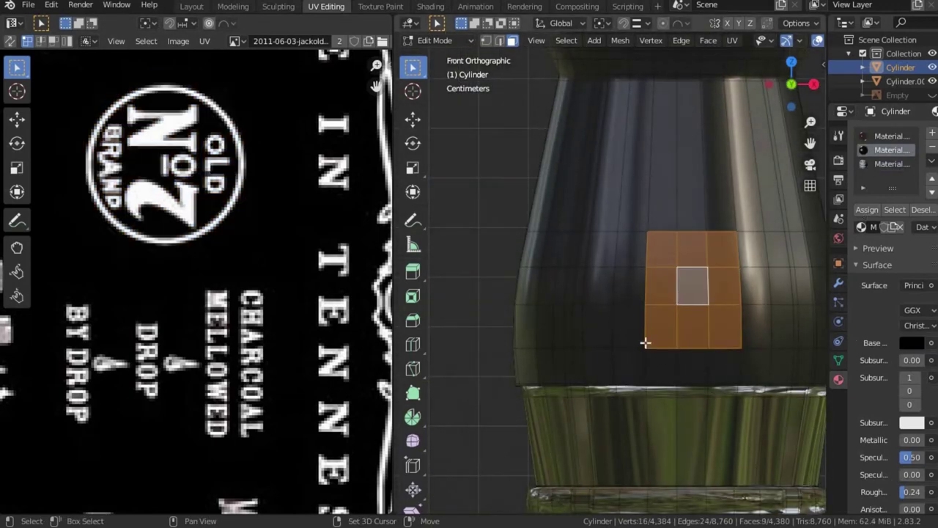
pyautogui.press('Home')
pyautogui.press('s')
pyautogui.scroll(3, 198, 293)
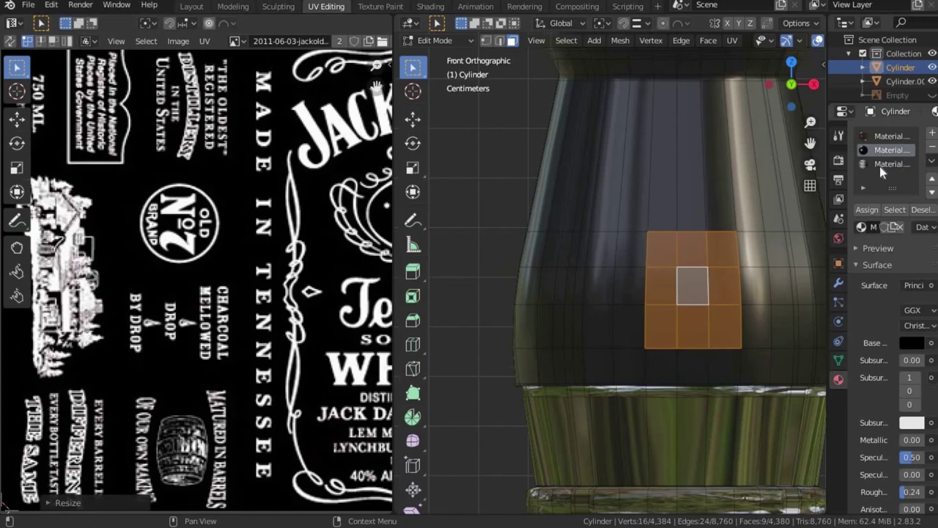
pyautogui.press('s')
pyautogui.click(242, 331)
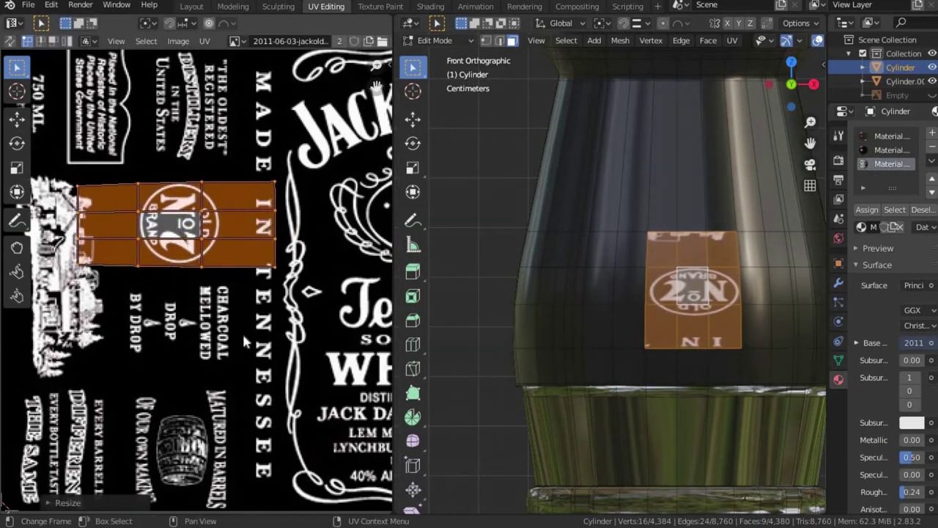
pyautogui.press('x')
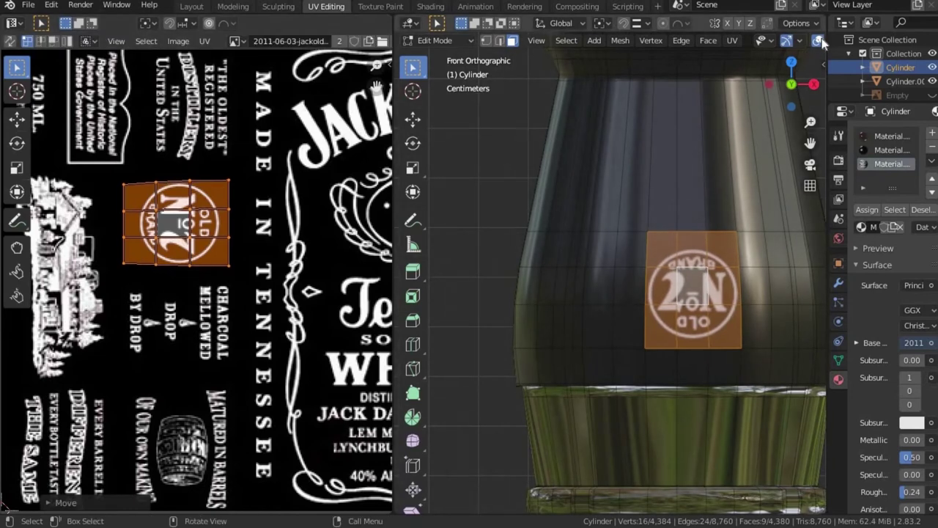
pyautogui.press('r')
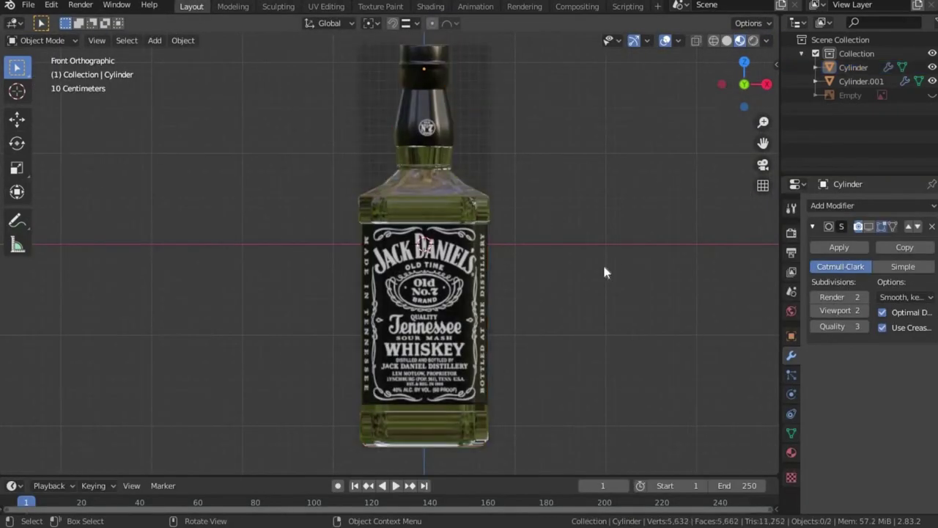
# - Add a plane and scale it into a large floor under the bottle
pyautogui.click(508, 199)
pyautogui.press('g')
pyautogui.press('Escape')
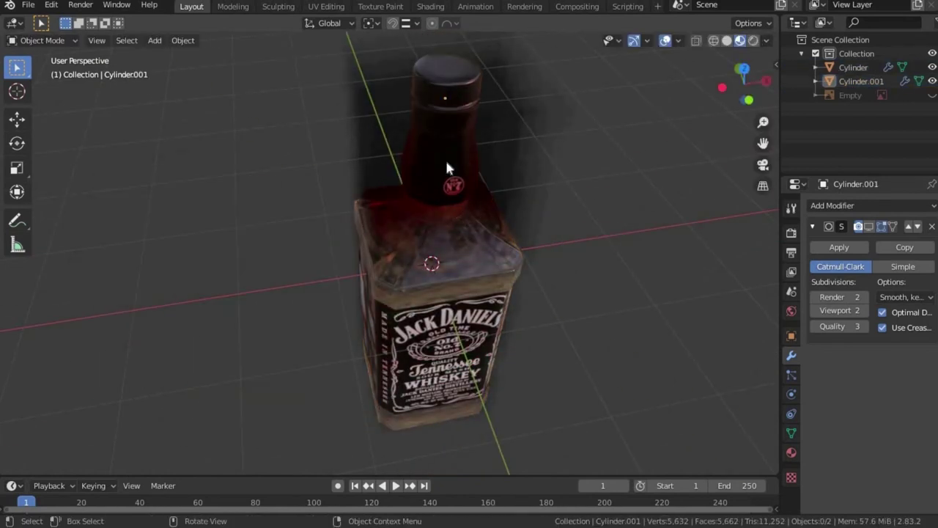
pyautogui.click(445, 158)
pyautogui.press('g')
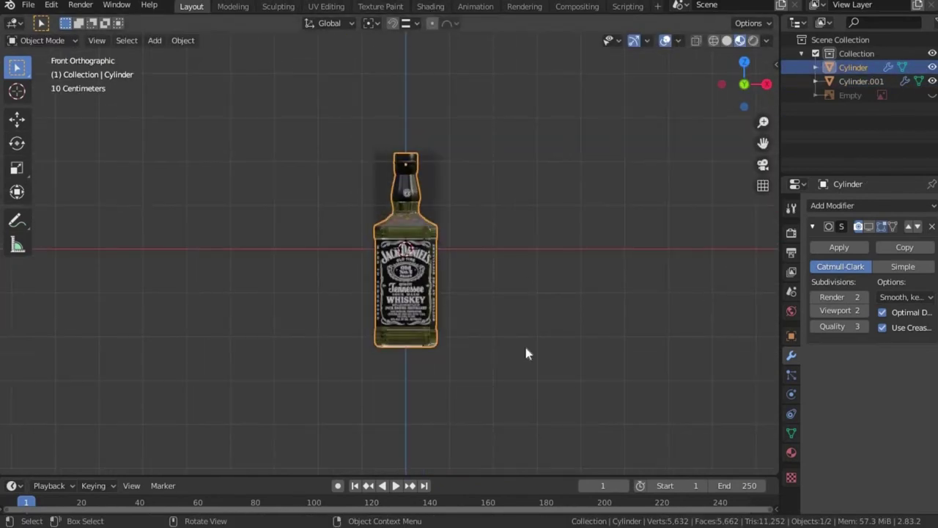
pyautogui.hotkey('shift', 'a')
pyautogui.click(599, 243)
pyautogui.press('g')
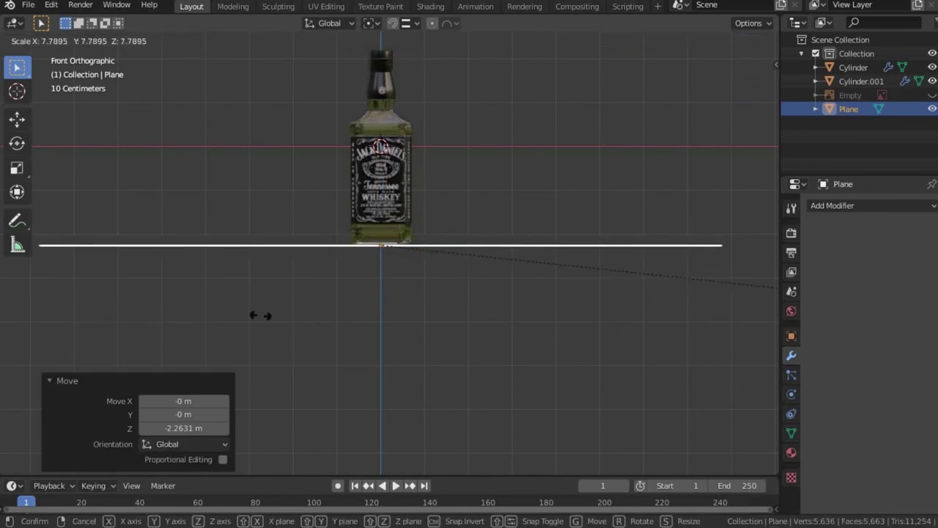
pyautogui.click(261, 315)
pyautogui.moveTo(260, 315); pyautogui.dragTo(330, 142, button='middle')
# - Extrude the floor's back edge straight up along Z into a back wall
pyautogui.press('Tab')
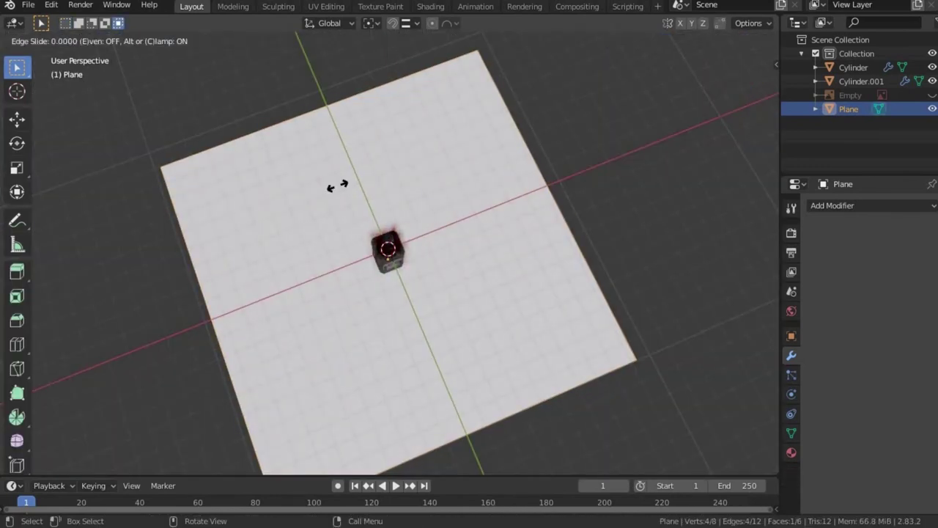
pyautogui.click(337, 185)
pyautogui.click(313, 124)
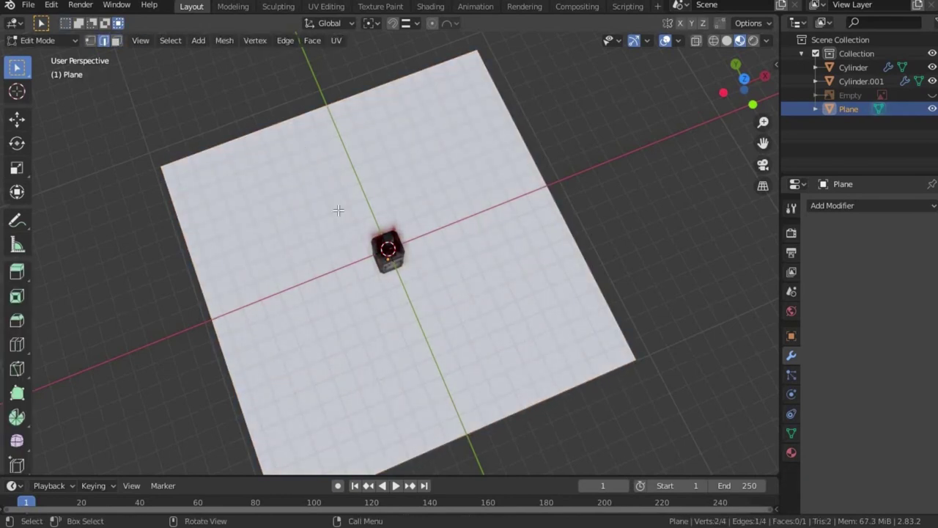
pyautogui.press('e')
pyautogui.press('z')
pyautogui.moveTo(344, 205); pyautogui.dragTo(362, 140, button='middle')
pyautogui.press('e')
pyautogui.press('z')
# - Bevel the floor-wall corner into a curve and shade the backdrop smooth
pyautogui.click(401, 318)
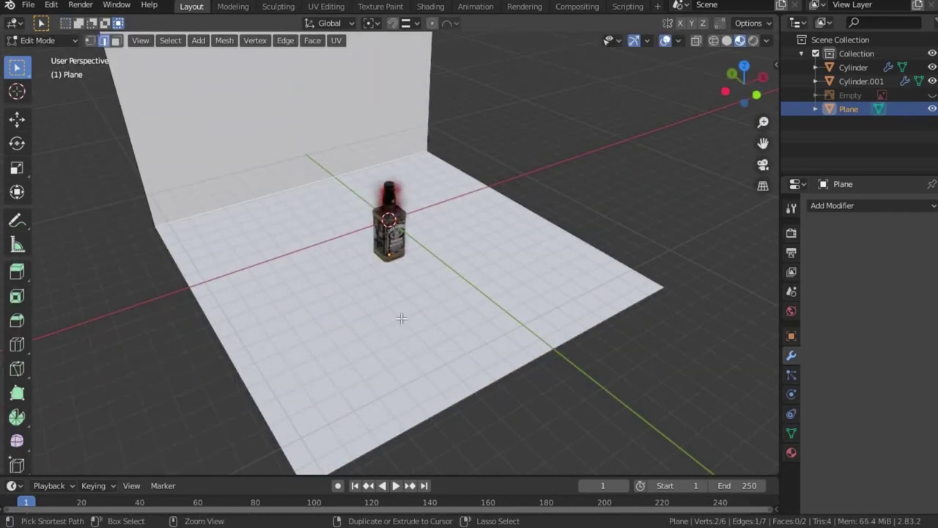
pyautogui.click(460, 398)
pyautogui.press('Tab')
pyautogui.rightClick(433, 301)
pyautogui.click(432, 301)
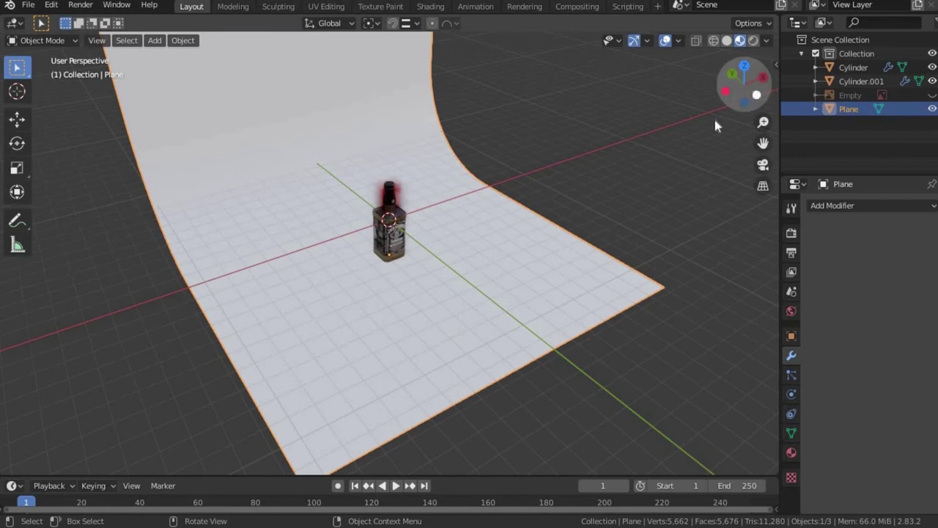
pyautogui.click(755, 71)
# - Switch to rendered shading and set the World strength to 0
pyautogui.press('z')
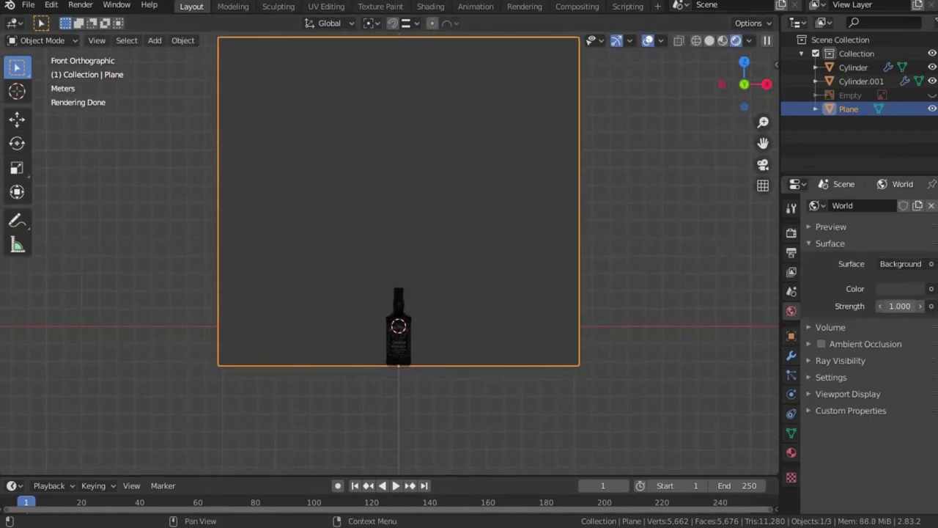
pyautogui.moveTo(899, 306); pyautogui.dragTo(783, 284)
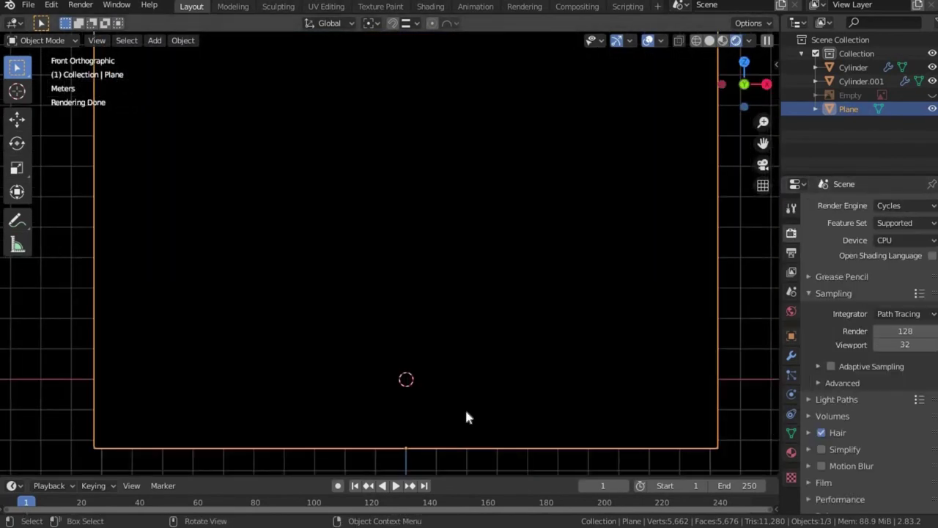
pyautogui.hotkey('shift', 'z')
pyautogui.hotkey('shift', 'z')
pyautogui.hotkey('ctrl', 'a')
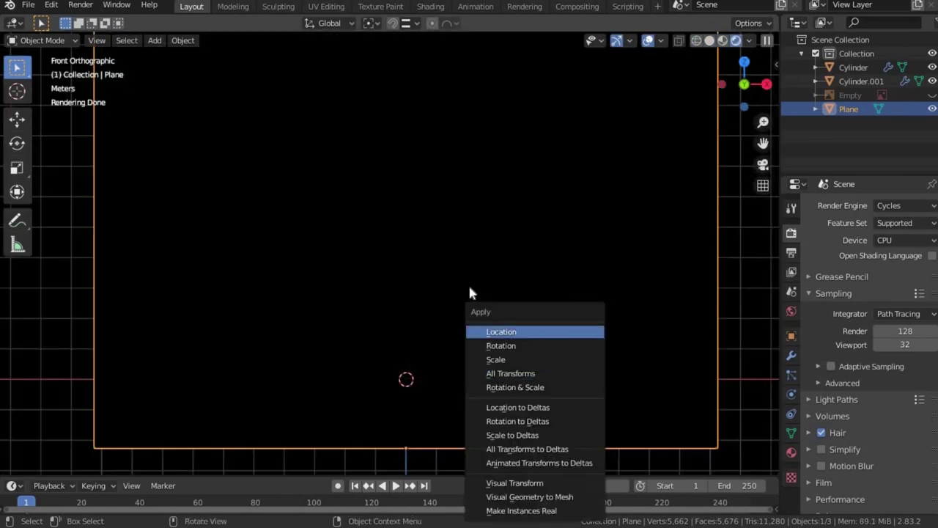
pyautogui.press('Escape')
# - Add an area light above the bottle with 744.8 W power
pyautogui.hotkey('shift', 'a')
pyautogui.click(517, 460)
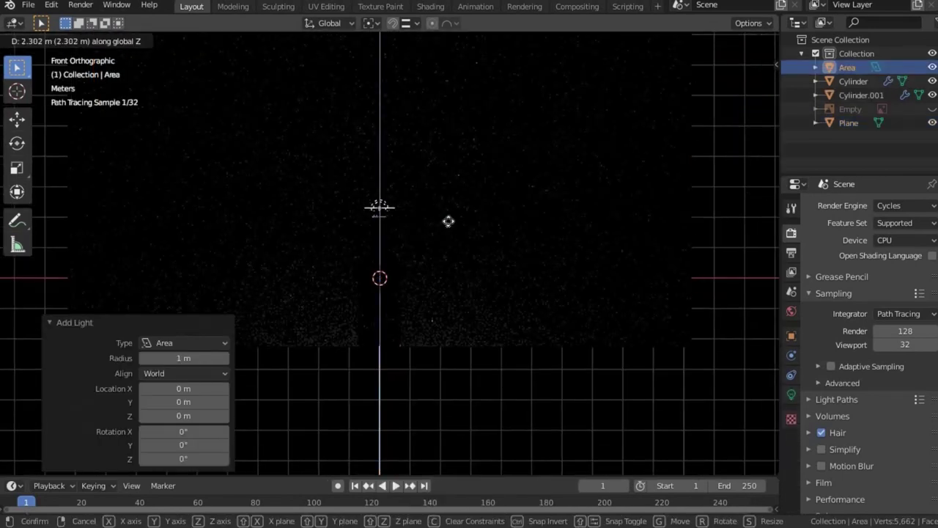
pyautogui.click(448, 150)
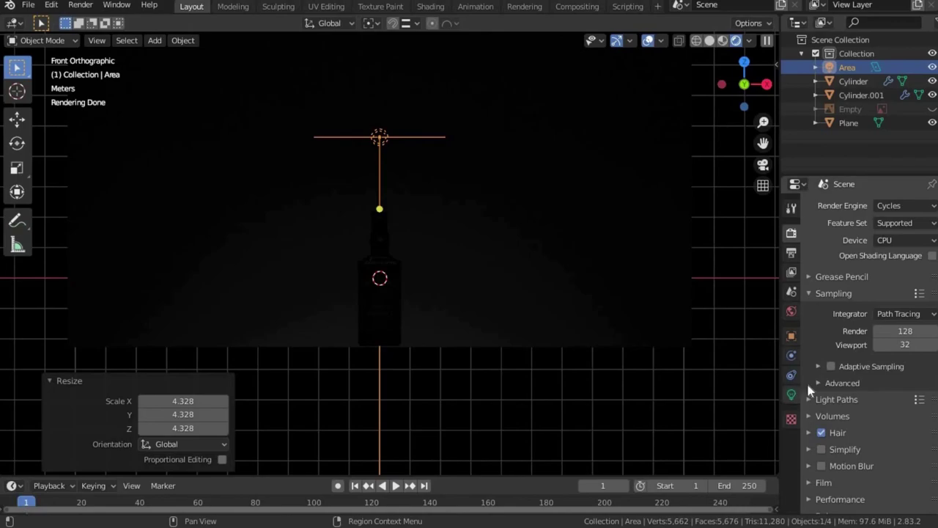
pyautogui.moveTo(894, 296); pyautogui.dragTo(912, 297)
pyautogui.scroll(3, 416, 307)
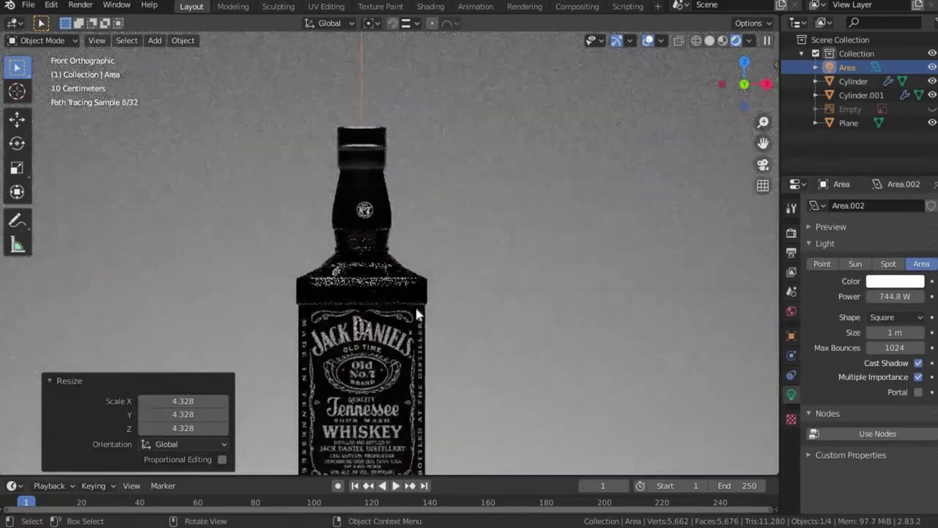
pyautogui.moveTo(415, 307); pyautogui.dragTo(400, 275, button='middle')
# - Hide Cylinder.001 and show the bottle's Material.005 in the Shading workspace
pyautogui.click(400, 275)
pyautogui.press('h')
pyautogui.click(399, 275)
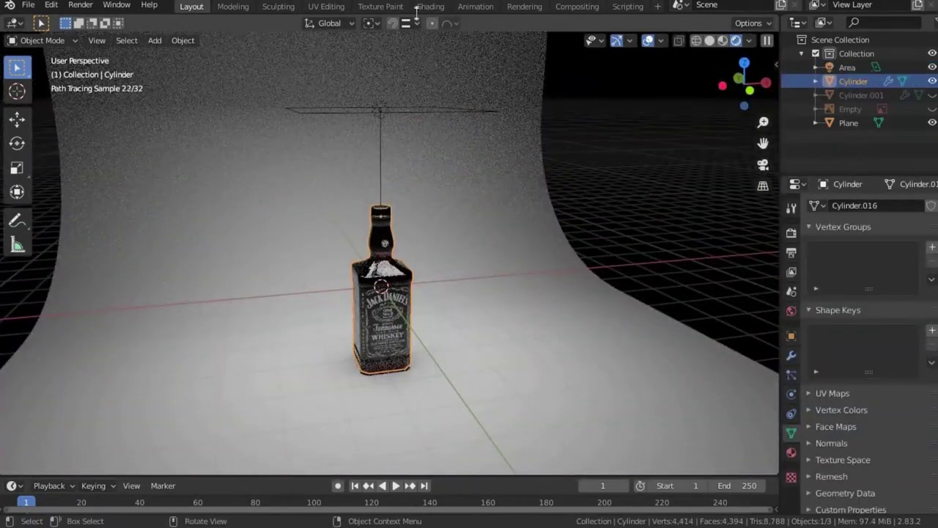
pyautogui.click(416, 9)
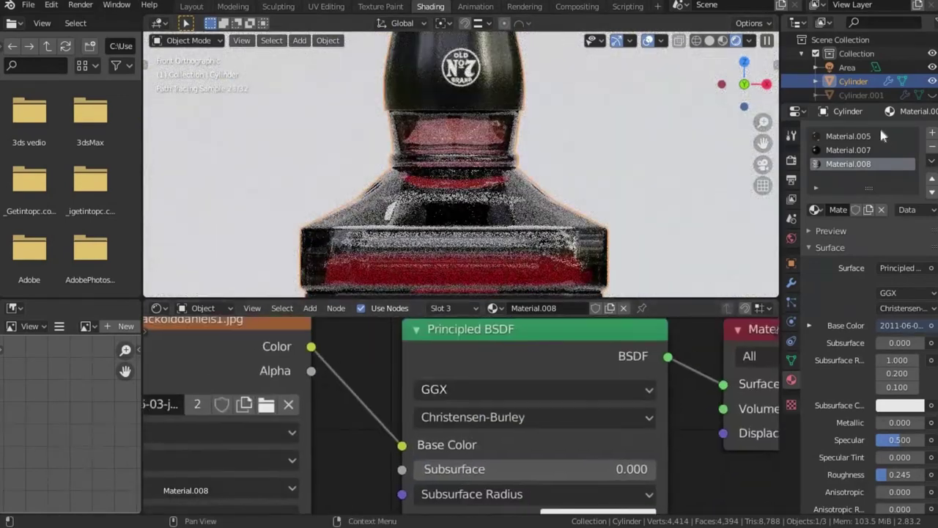
pyautogui.click(879, 136)
pyautogui.moveTo(574, 447); pyautogui.dragTo(548, 412, button='middle')
# - Lighten Material.005's base colour slightly
pyautogui.click(550, 354)
pyautogui.click(683, 177)
pyautogui.click(879, 136)
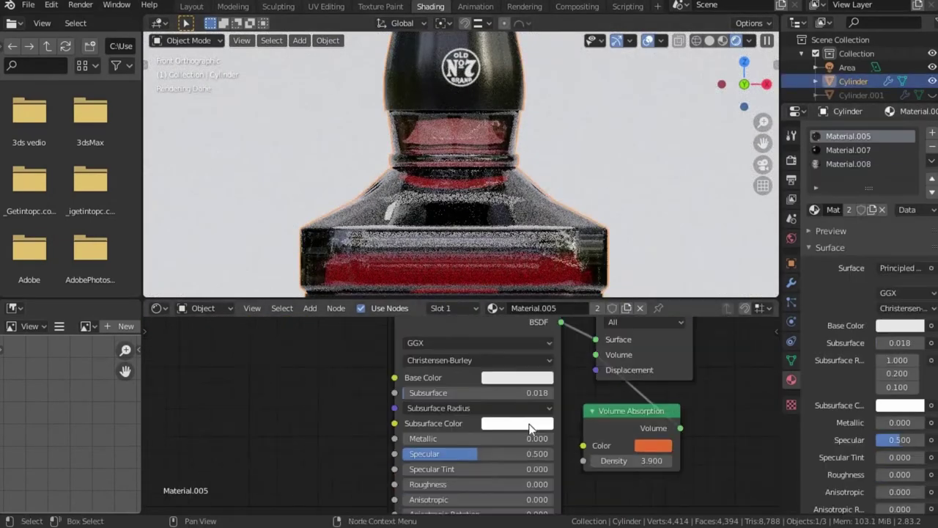
pyautogui.click(842, 150)
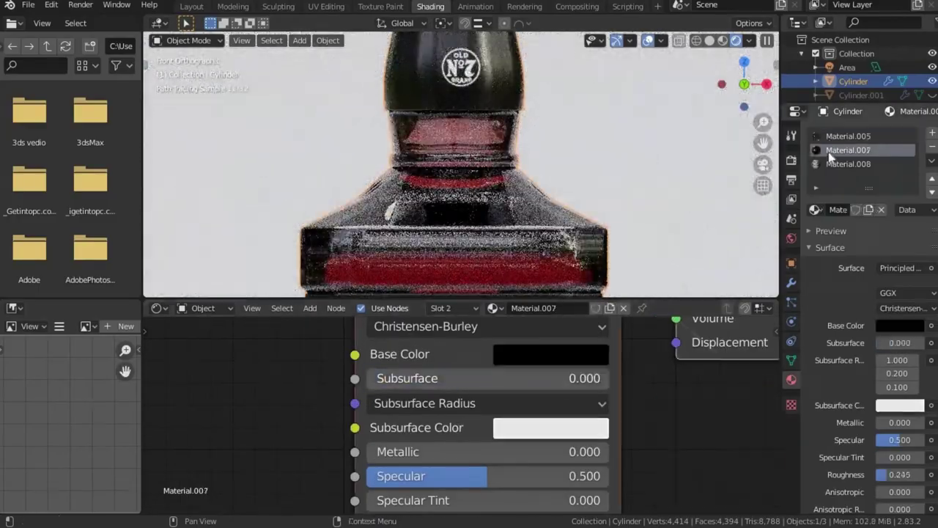
pyautogui.click(843, 136)
# - Add a fourth material slot to the bottle with a new Material.009
pyautogui.click(931, 132)
pyautogui.click(852, 211)
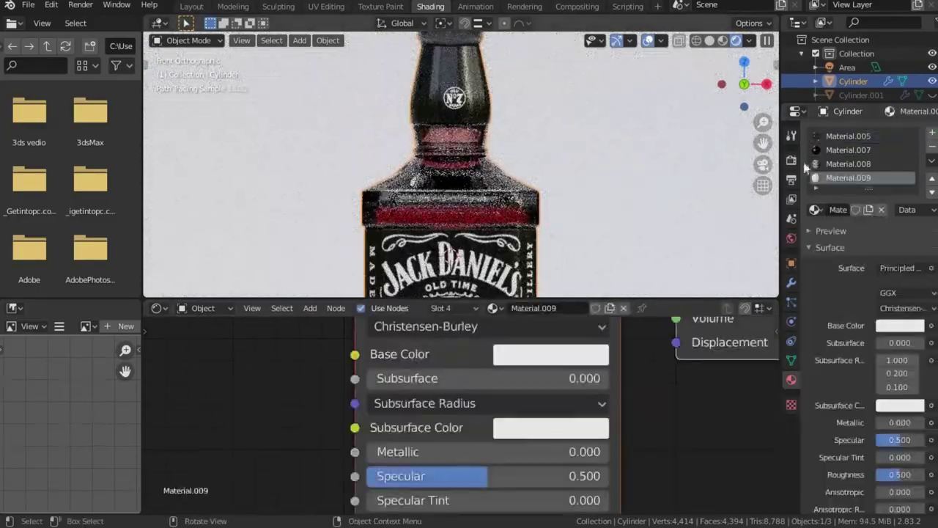
pyautogui.press('Tab')
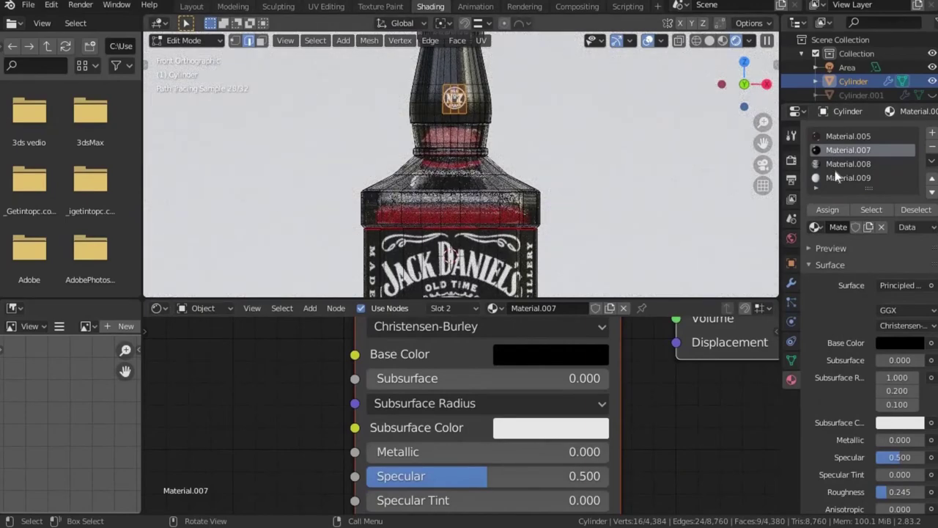
pyautogui.click(843, 136)
pyautogui.press('Tab')
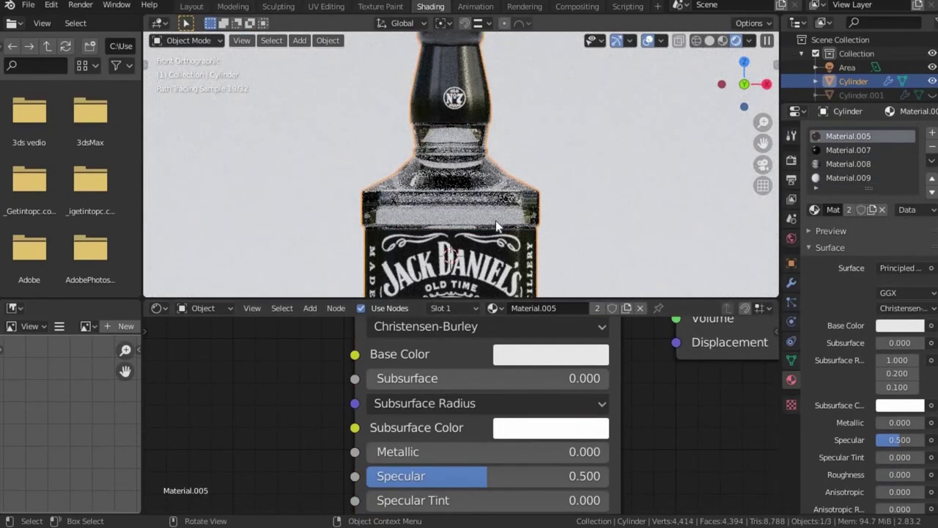
# - Make Cylinder.001's material single-user, creating Material.010
pyautogui.click(462, 140)
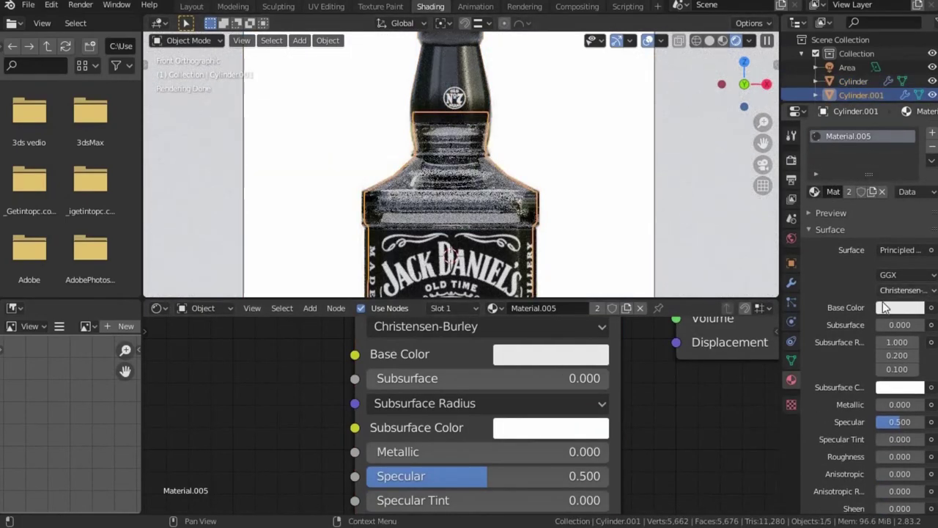
pyautogui.click(848, 191)
pyautogui.scroll(-8, 848, 308)
pyautogui.scroll(-5, 821, 410)
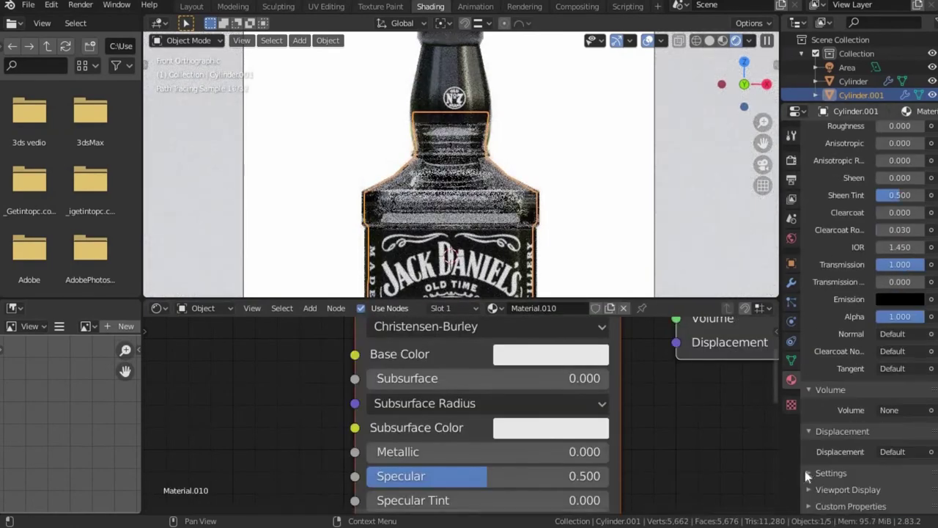
# - Give Material.010 an orange Volume Absorption volume with density 217.8
pyautogui.click(835, 410)
pyautogui.click(837, 404)
pyautogui.click(583, 405)
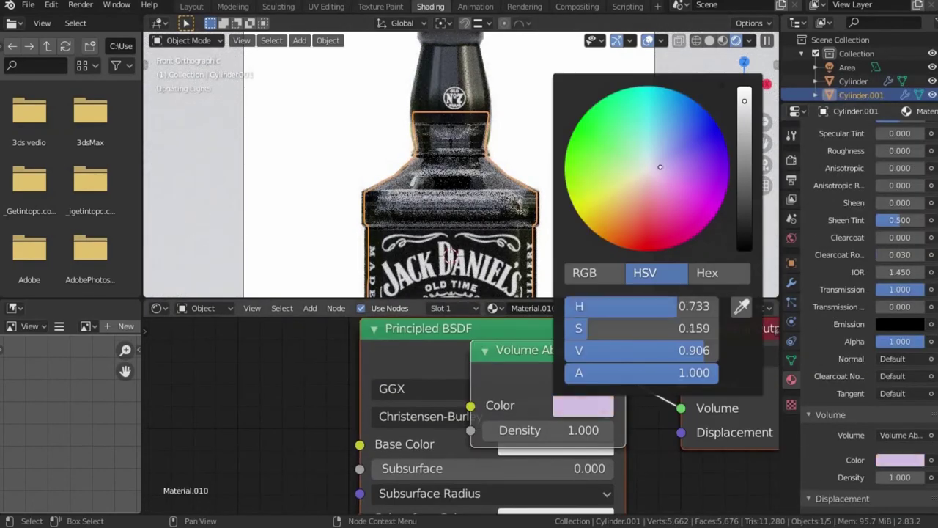
pyautogui.click(628, 216)
pyautogui.moveTo(548, 430)
pyautogui.mouseDown()
pyautogui.moveTo(586, 430)
pyautogui.moveTo(535, 151)
pyautogui.moveTo(415, 151)
pyautogui.mouseUp()
# - Delete the reference image empty from the scene
pyautogui.click(553, 149)
pyautogui.click(433, 273)
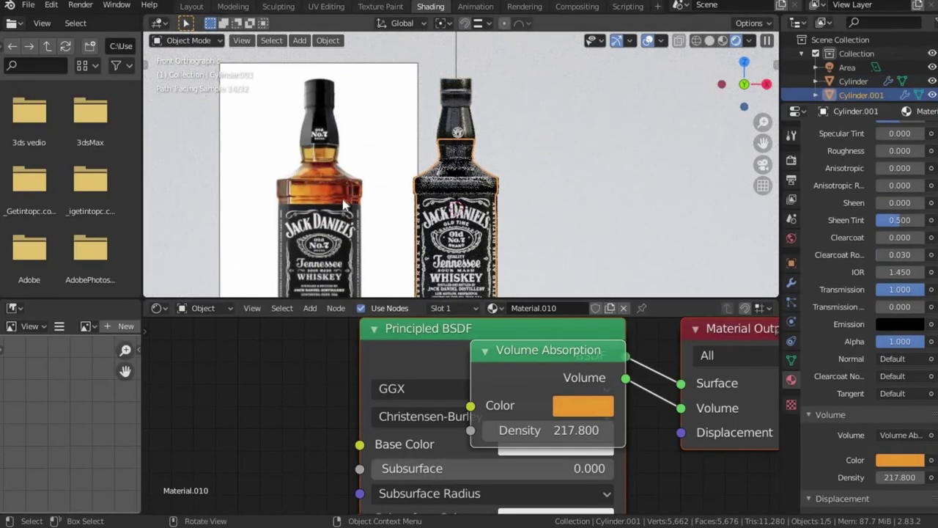
pyautogui.press('Delete')
pyautogui.moveTo(342, 198); pyautogui.dragTo(440, 206, button='middle')
pyautogui.scroll(-3, 480, 215)
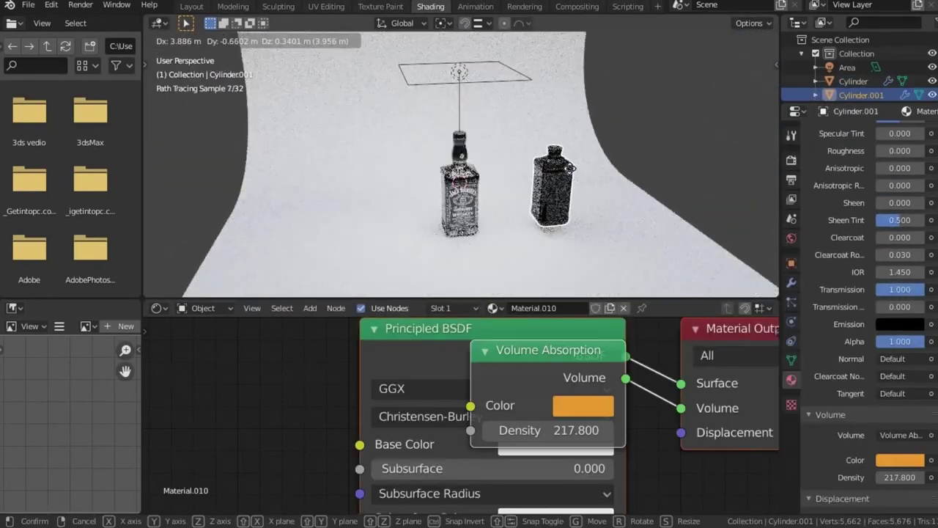
pyautogui.rightClick(570, 168)
pyautogui.scroll(-2, 514, 439)
# - Lower the absorption density to 0 and switch to front view
pyautogui.click(607, 375)
pyautogui.moveTo(575, 398); pyautogui.dragTo(576, 394)
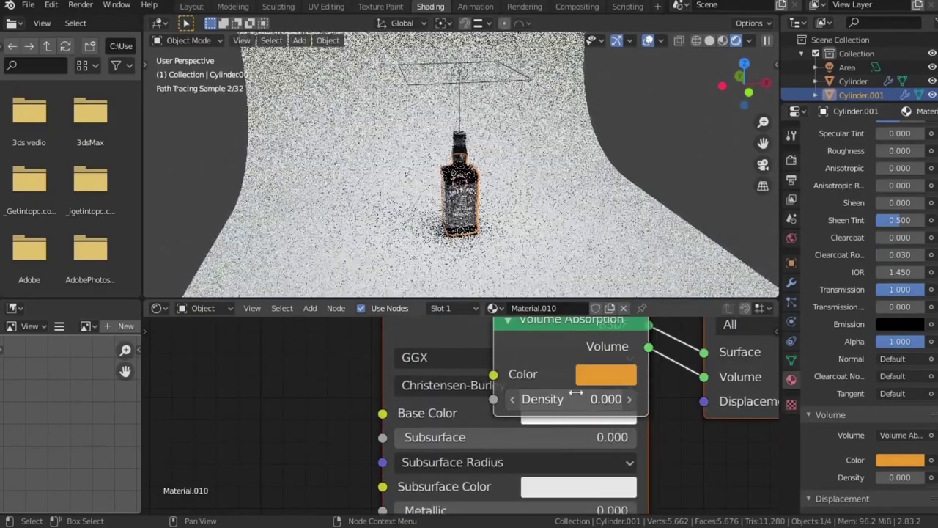
pyautogui.press('KP_1')
# - Add a camera to the scene from the Add menu
pyautogui.hotkey('shift', 'a')
pyautogui.click(557, 285)
pyautogui.click(442, 23)
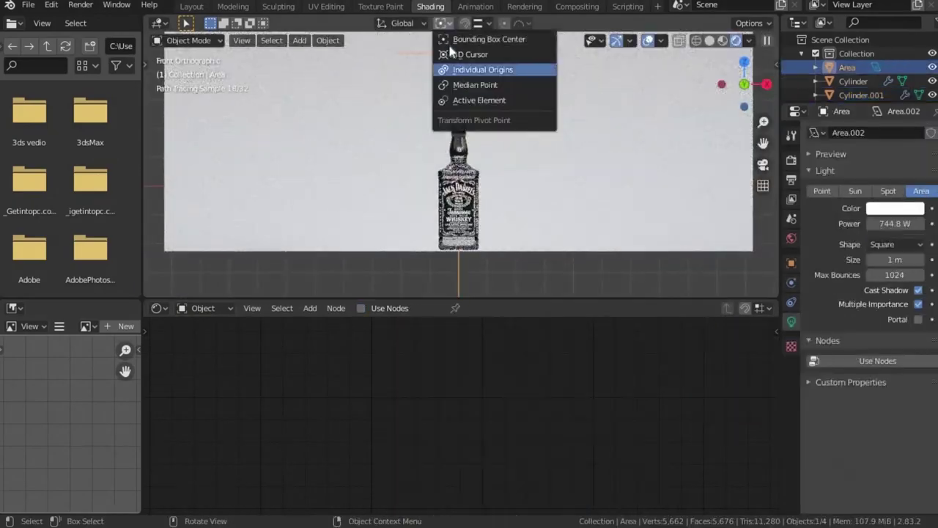
pyautogui.hotkey('shift', 'a')
# - Add a camera with a 30 mm lens, lock it to the view, and frame the bottle
pyautogui.click(576, 241)
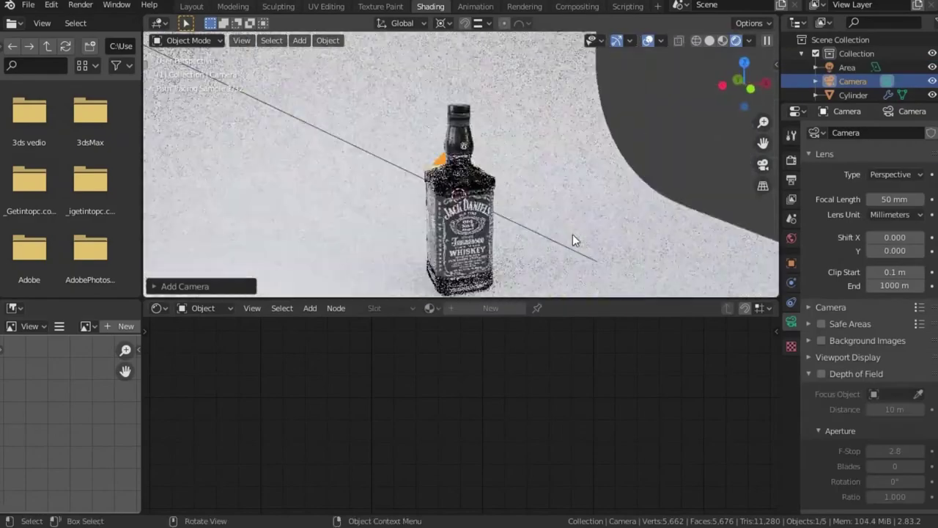
pyautogui.hotkey('shift', 'a')
pyautogui.press('KP_0')
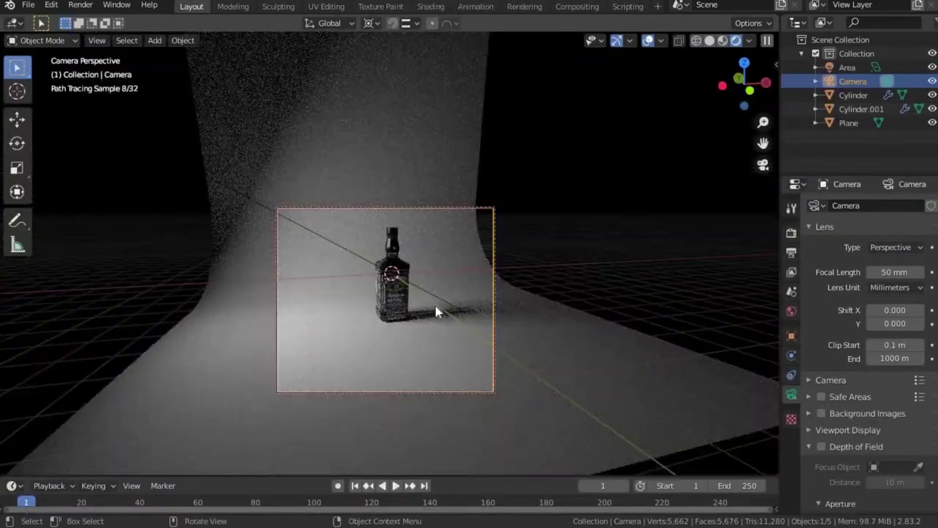
pyautogui.write('30')
pyautogui.press('Return')
pyautogui.press('n')
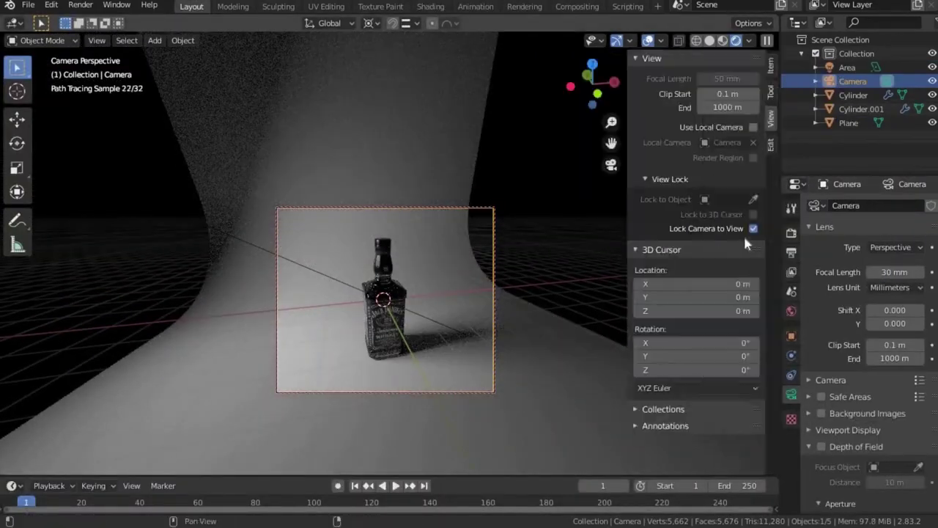
pyautogui.press('Home')
pyautogui.click(707, 231)
pyautogui.press('n')
pyautogui.moveTo(452, 259)
pyautogui.mouseDown(button='middle')
pyautogui.moveTo(413, 268)
pyautogui.moveTo(452, 277)
pyautogui.mouseUp(button='middle')
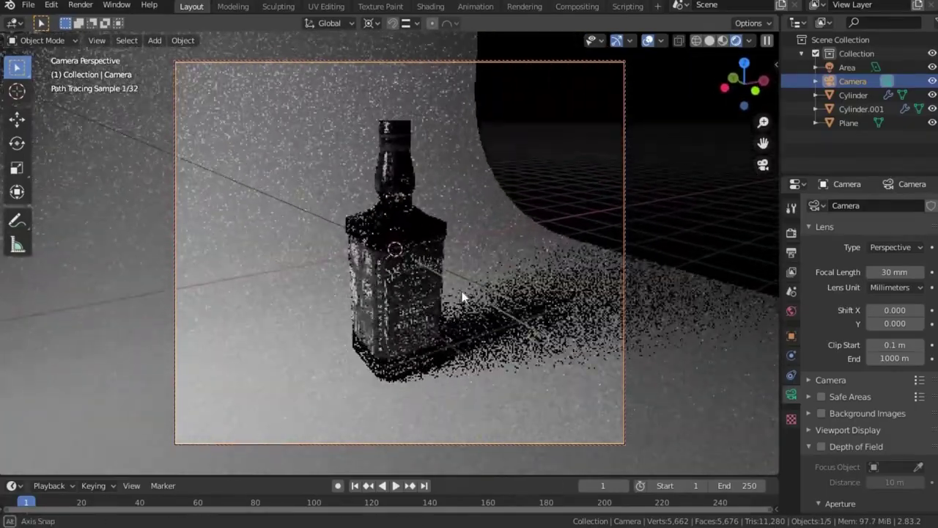
# - Turn the backdrop plane -30.3° around the vertical axis, then select the bottle body
pyautogui.click(481, 217)
pyautogui.press('r')
pyautogui.press('z')
pyautogui.click(477, 268)
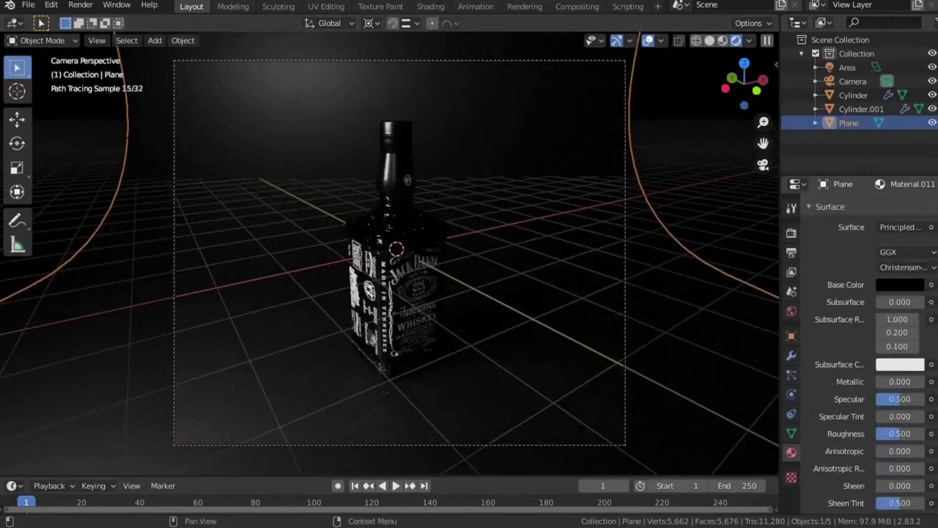
pyautogui.click(391, 232)
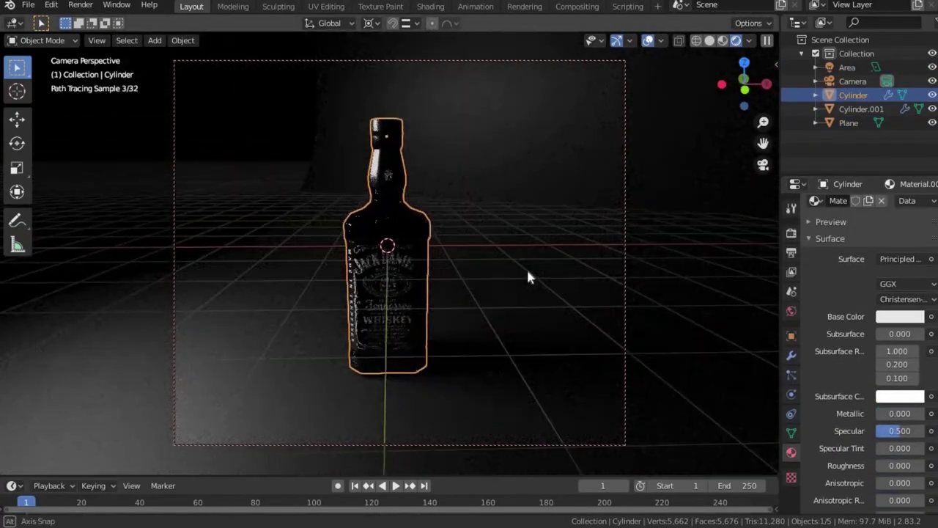
# - Turn the backdrop plane 28.6° around the Z axis
pyautogui.click(527, 267)
pyautogui.press('r')
pyautogui.press('z')
pyautogui.click(505, 258)
# - Add a second area light and raise it along Z
pyautogui.hotkey('shift', 'a')
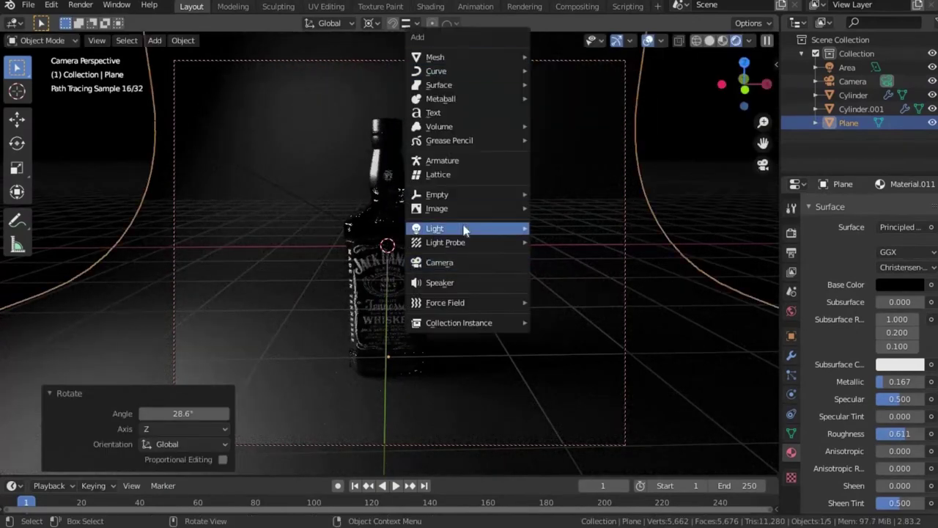
pyautogui.click(557, 272)
pyautogui.press('g')
pyautogui.press('z')
pyautogui.click(509, 352)
# - Rotate the new area light to face the bottle and stretch it along X
pyautogui.press('ctrl+KP_3')
pyautogui.press('r')
pyautogui.click(553, 328)
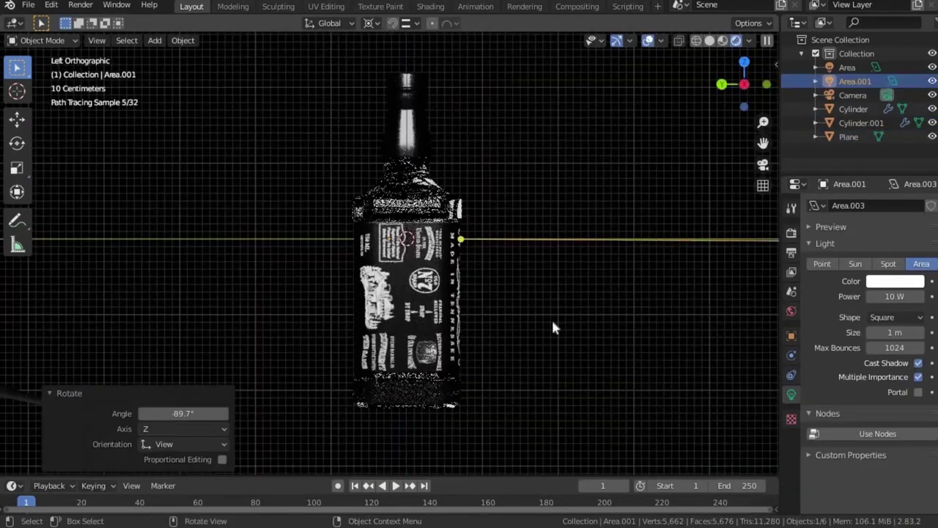
pyautogui.press('r')
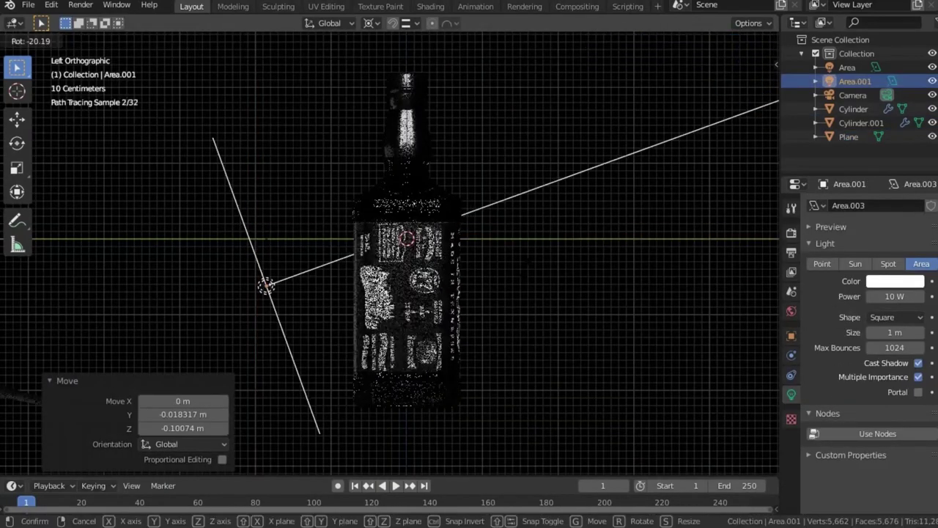
pyautogui.click(545, 206)
pyautogui.press('KP_0')
pyautogui.press('s')
pyautogui.press('x')
pyautogui.click(873, 284)
# - Hide the original area light, leaving the new Area.001 light active
pyautogui.click(303, 196)
pyautogui.press('h')
pyautogui.click(422, 246)
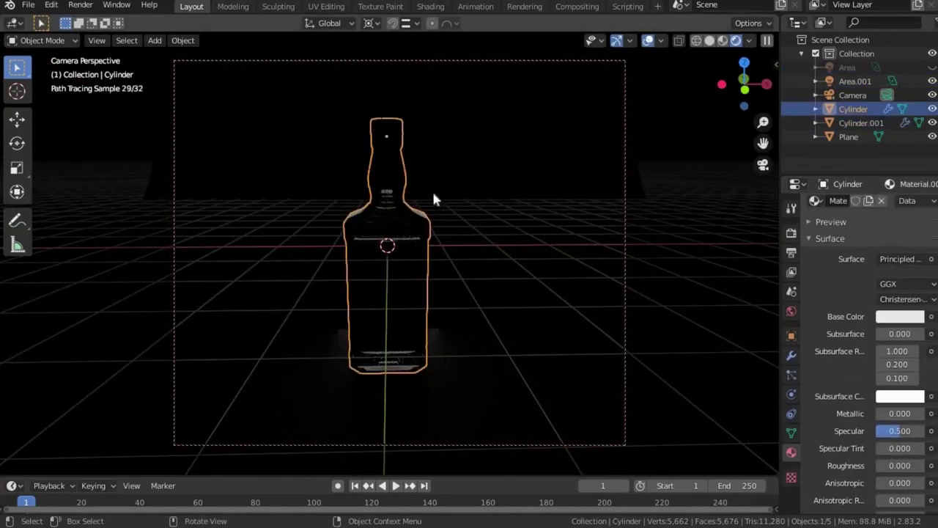
pyautogui.click(855, 81)
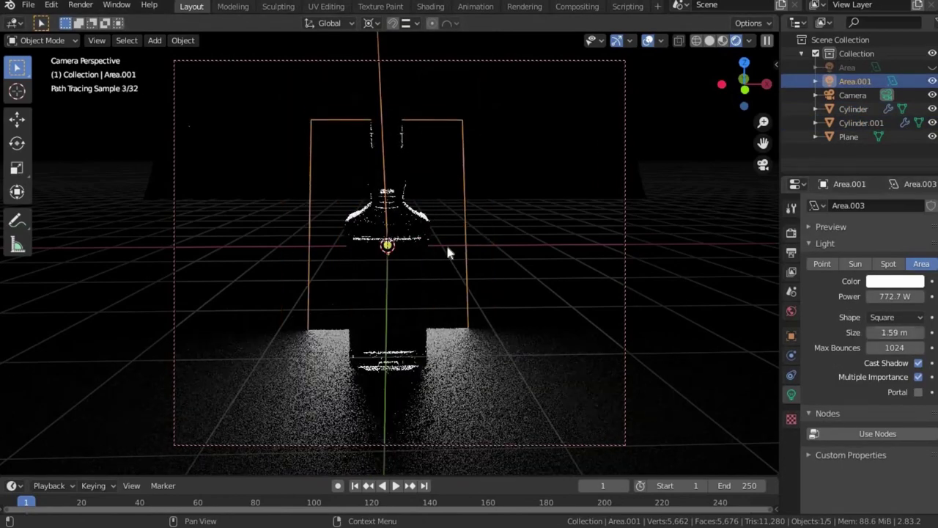
pyautogui.click(425, 249)
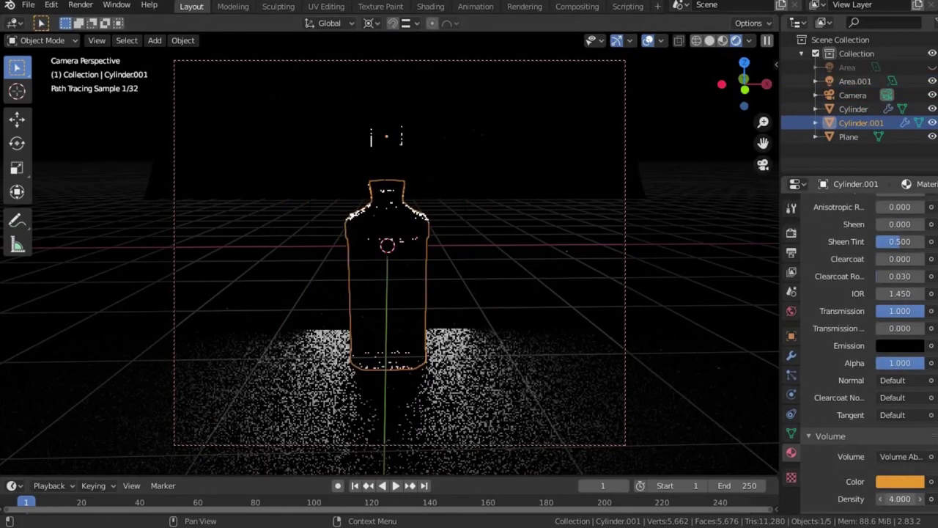
# - Check the second area light's placement from the side view and return to the camera view
pyautogui.press('ctrl+KP_3')
pyautogui.click(352, 291)
pyautogui.press('g')
pyautogui.press('Escape')
pyautogui.click(763, 164)
pyautogui.keyDown('shift'); pyautogui.click(459, 357); pyautogui.keyUp('shift')
pyautogui.click(402, 305)
pyautogui.click(402, 306)
# - Adjust the camera's height along global Z
pyautogui.press('g')
pyautogui.press('z')
pyautogui.press('Escape')
pyautogui.click(449, 247)
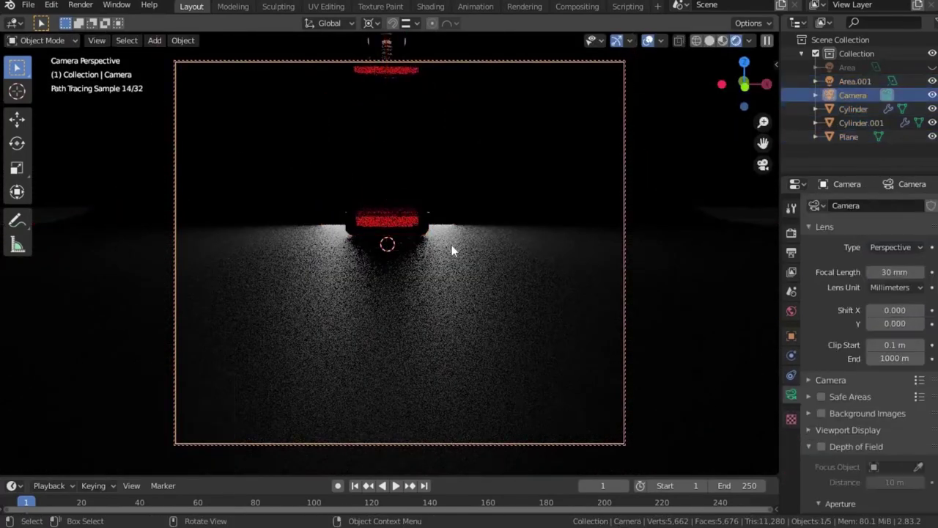
pyautogui.press('g')
pyautogui.press('z')
pyautogui.press('Escape')
pyautogui.click(452, 305)
# - Raise the amber liquid along Z and turn the bottle about 28.8° toward the camera
pyautogui.click(379, 267)
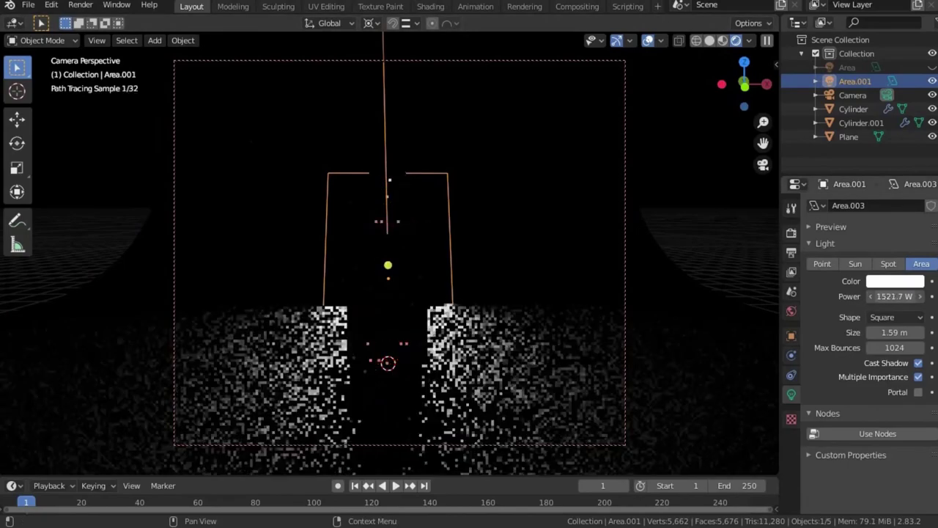
pyautogui.click(379, 299)
pyautogui.press('g')
pyautogui.press('z')
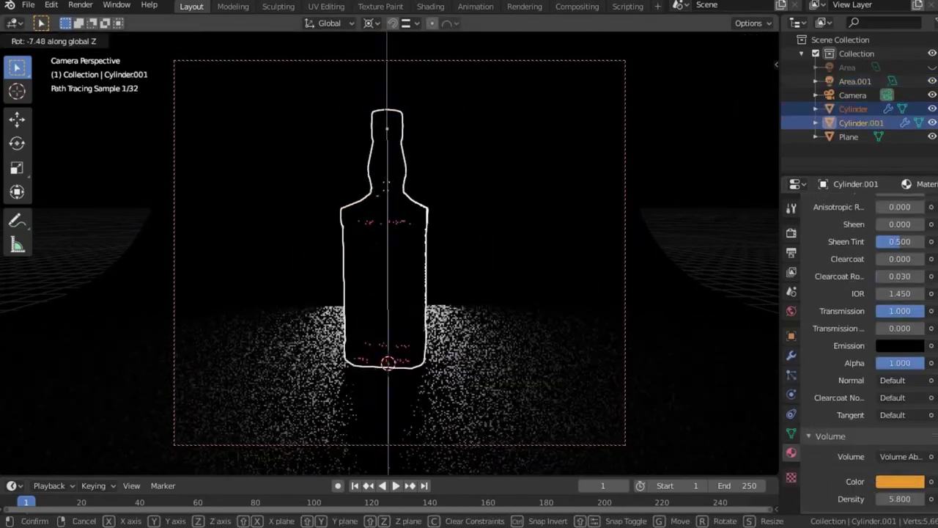
pyautogui.click(490, 265)
pyautogui.press('r')
pyautogui.press('z')
pyautogui.click(446, 275)
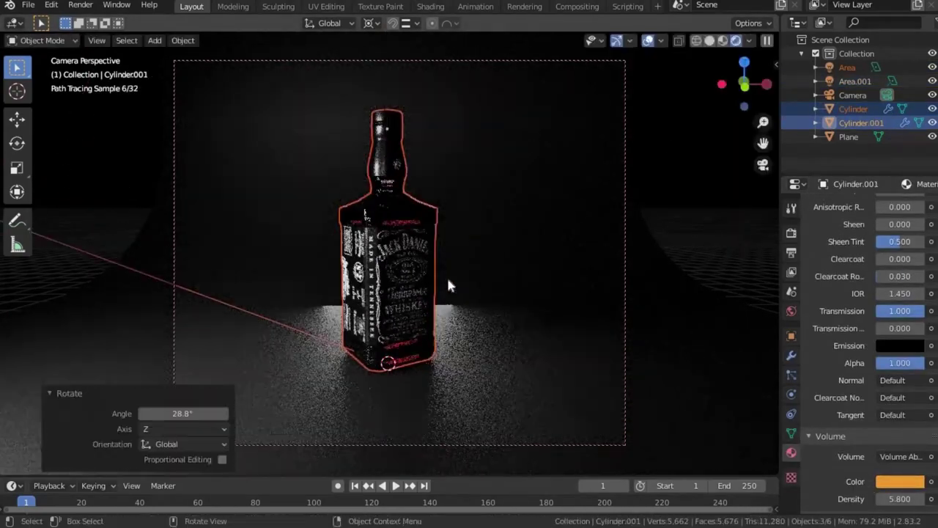
# - Size the second light to 6.05 m and set the main light to 7.78 m at 2360 W
pyautogui.click(387, 265)
pyautogui.moveTo(797, 350); pyautogui.dragTo(779, 391)
pyautogui.click(394, 219)
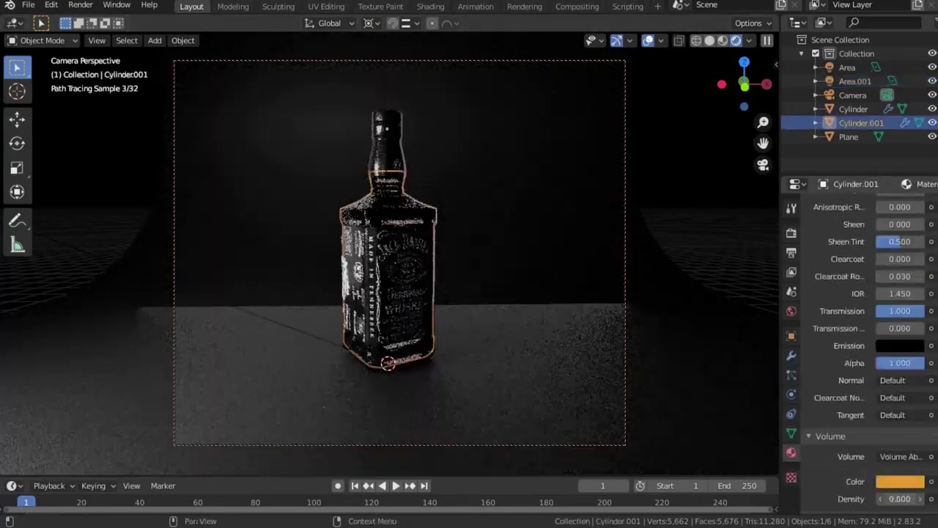
pyautogui.click(847, 67)
pyautogui.moveTo(874, 332); pyautogui.dragTo(912, 333)
pyautogui.moveTo(891, 296); pyautogui.dragTo(909, 297)
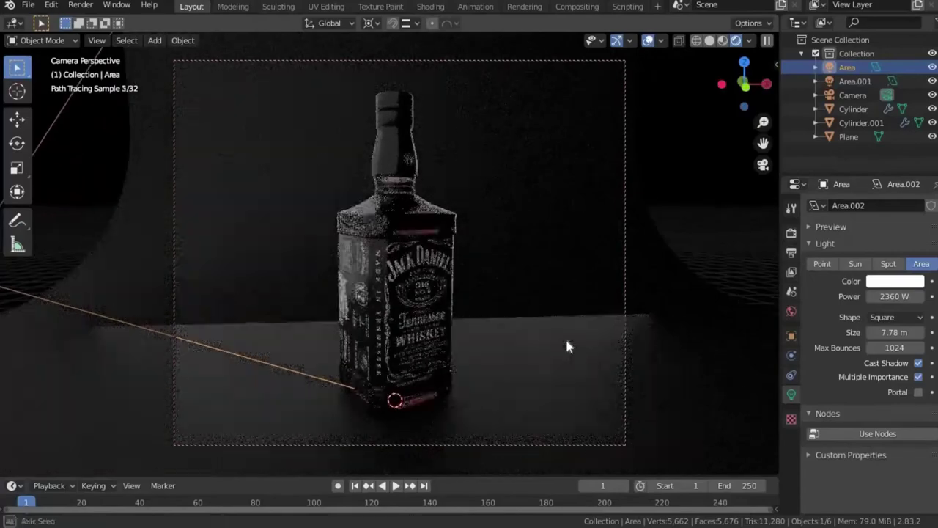
pyautogui.scroll(-4, 178, 264)
# - Reframe the viewport around the bottle and pick out the second area light
pyautogui.press('n')
pyautogui.moveTo(177, 264); pyautogui.dragTo(380, 258, button='middle')
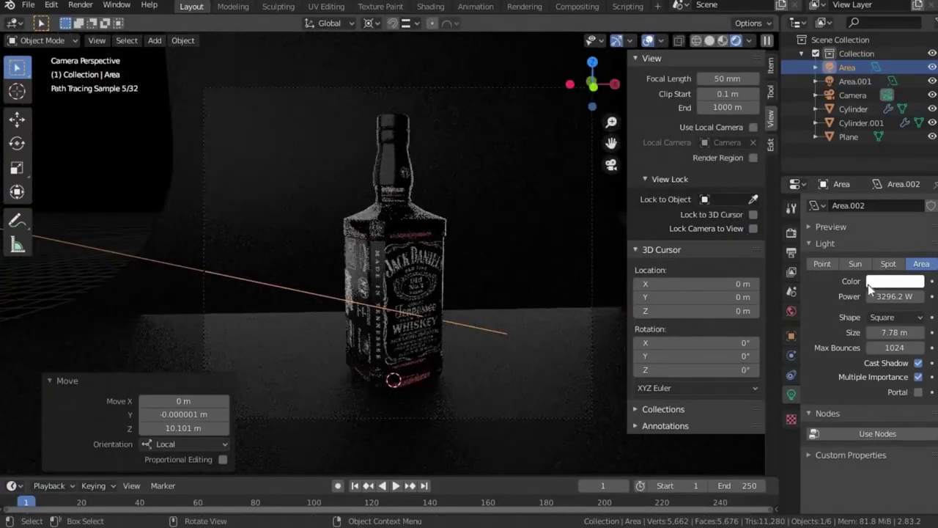
pyautogui.click(546, 323)
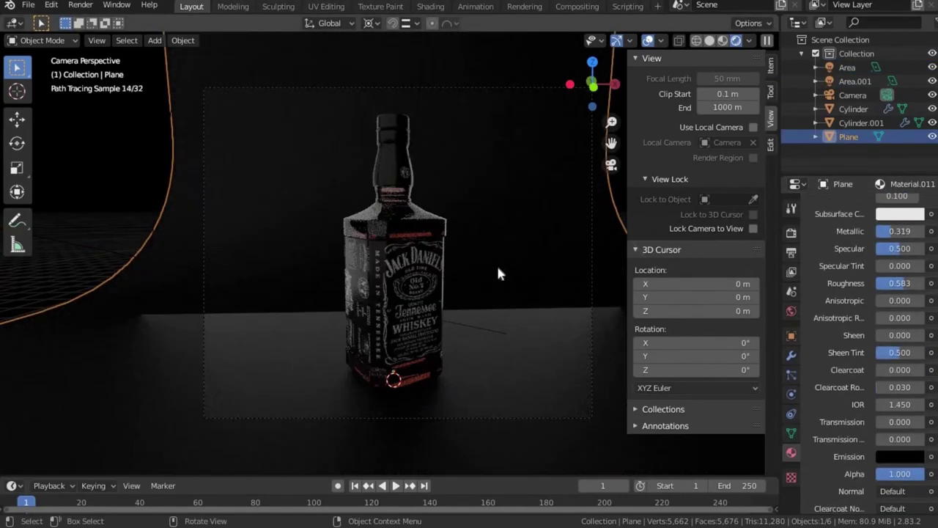
pyautogui.click(394, 210)
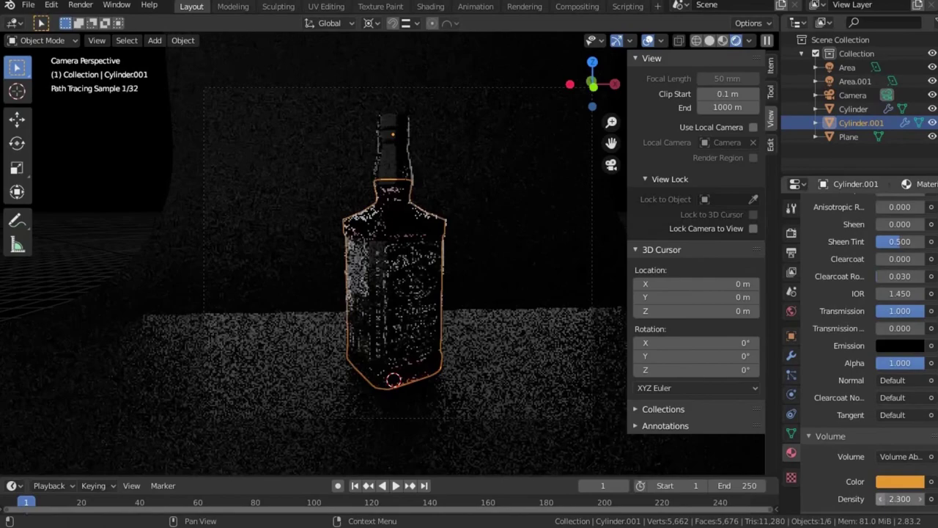
pyautogui.click(484, 321)
pyautogui.click(345, 265)
pyautogui.click(145, 296)
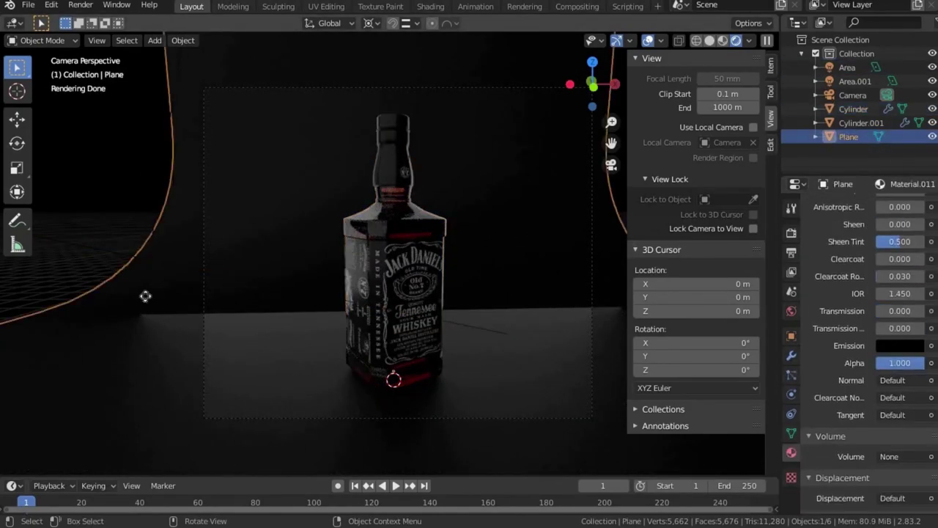
pyautogui.click(145, 297)
pyautogui.press('g')
# - Raise the main area light 10.1 m and set it to 4016 W power and 13.6 m size
pyautogui.click(534, 199)
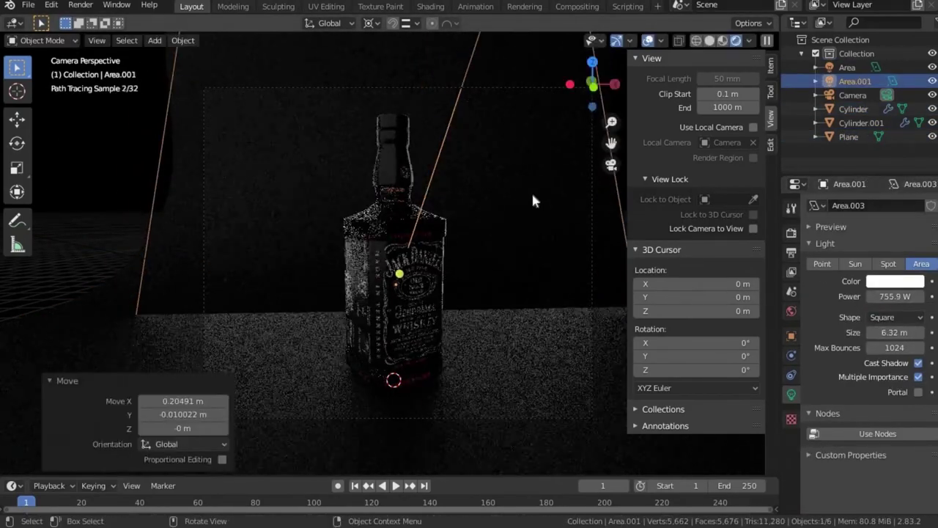
pyautogui.moveTo(534, 198); pyautogui.dragTo(557, 107, button='middle')
pyautogui.press('KP_7')
pyautogui.press('g')
pyautogui.press('z')
pyautogui.click(549, 247)
pyautogui.press('KP_0')
pyautogui.moveTo(894, 296); pyautogui.dragTo(901, 296)
pyautogui.moveTo(894, 332); pyautogui.dragTo(916, 332)
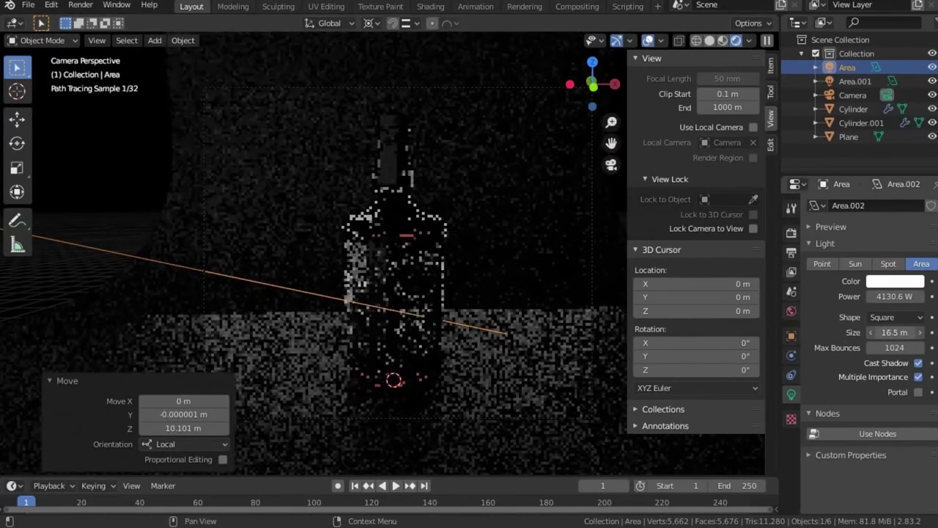
# - Set the backdrop's Metallic to 0.319 and the liquid's Volume Density to 1.800
pyautogui.click(848, 136)
pyautogui.scroll(4, 879, 242)
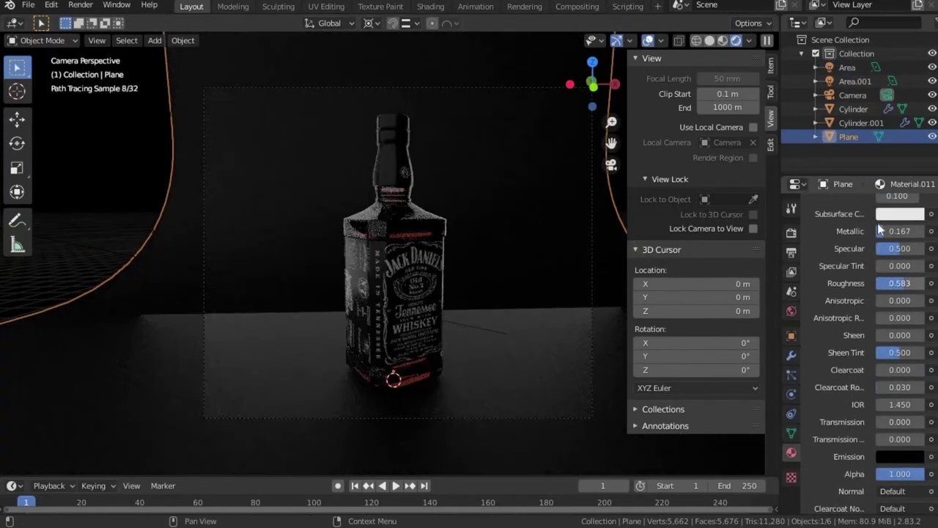
pyautogui.moveTo(900, 231); pyautogui.dragTo(879, 231)
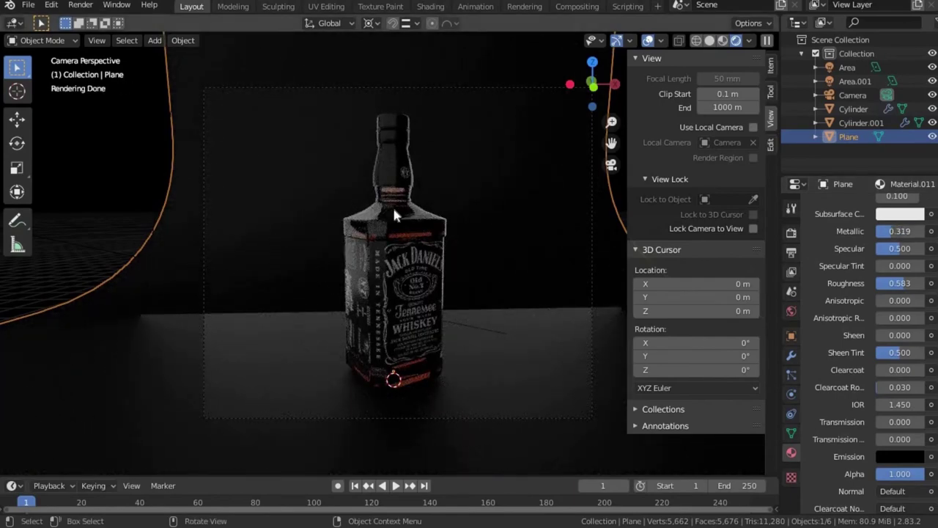
pyautogui.click(395, 215)
pyautogui.moveTo(879, 492); pyautogui.dragTo(879, 495)
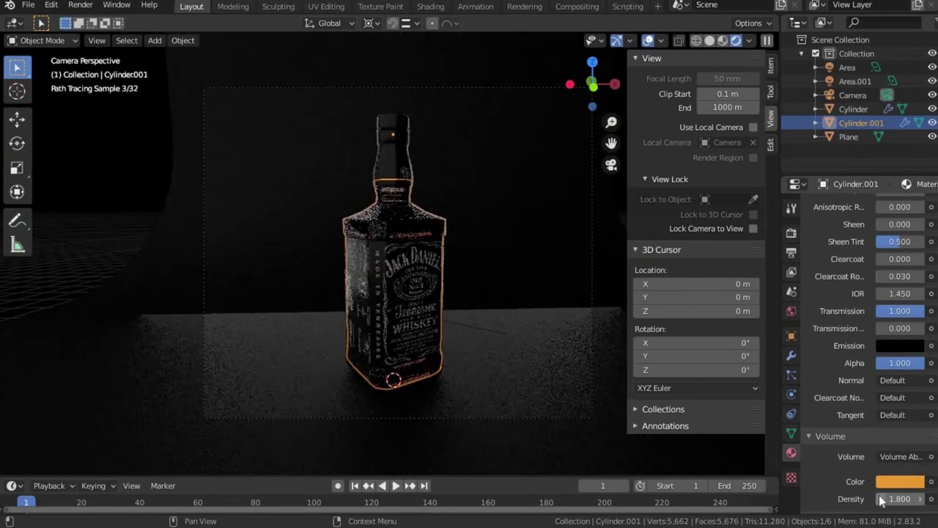
# - Move the second area light to a new position and adjust its power
pyautogui.click(484, 321)
pyautogui.click(346, 266)
pyautogui.click(164, 306)
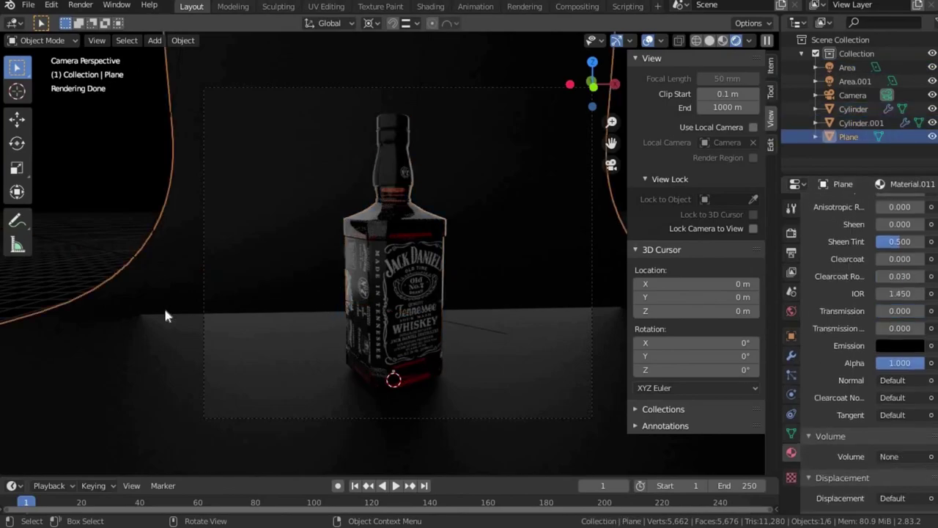
pyautogui.click(410, 161)
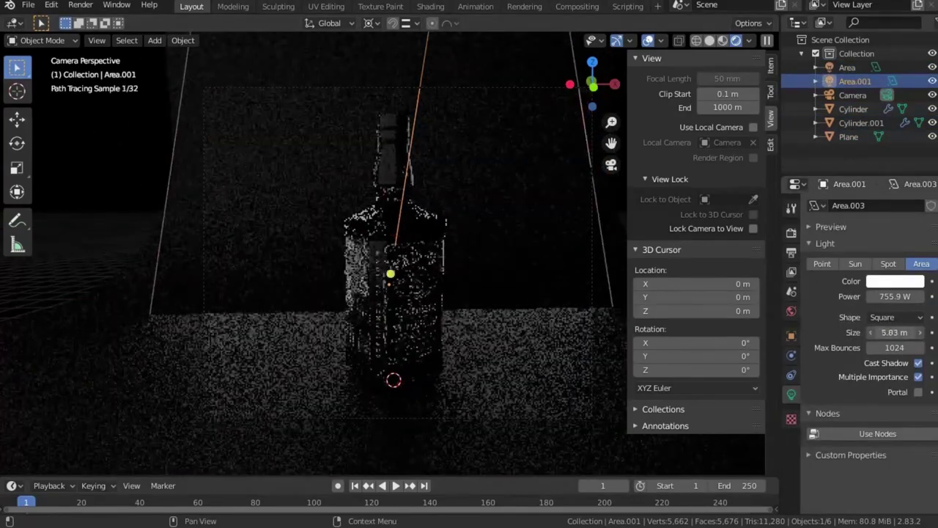
pyautogui.press('g')
pyautogui.click(532, 201)
pyautogui.moveTo(877, 296); pyautogui.dragTo(887, 296)
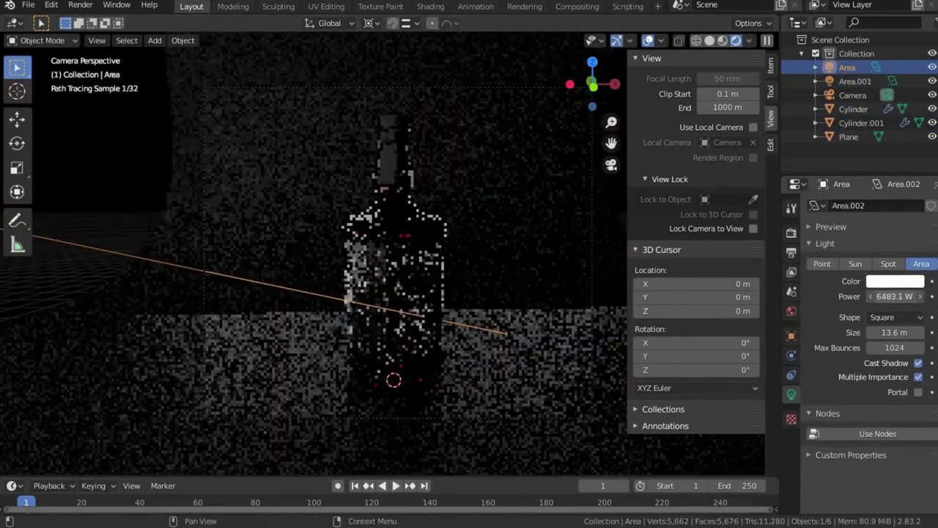
# - Raise the Color Management exposure to 1.675 and switch to the Compositing workspace
pyautogui.click(791, 232)
pyautogui.click(850, 504)
pyautogui.scroll(-4, 850, 440)
pyautogui.moveTo(906, 448); pyautogui.dragTo(925, 449)
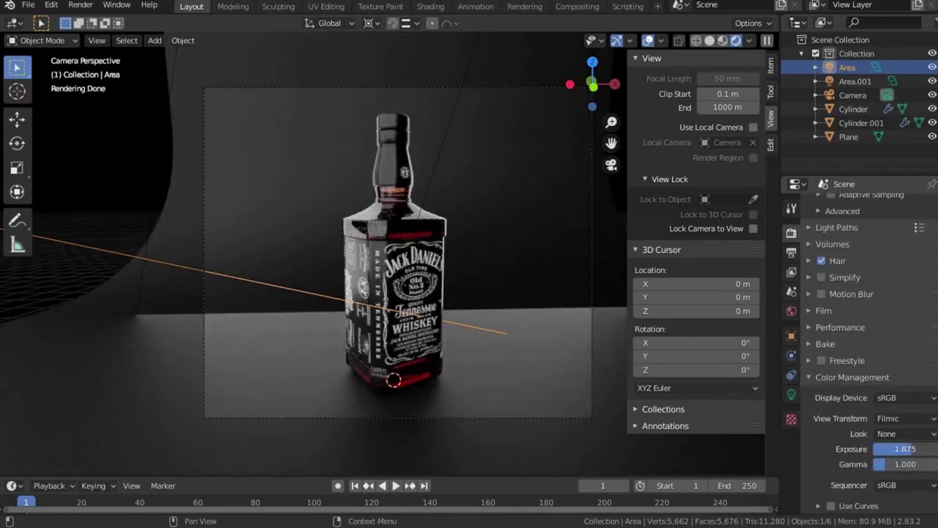
pyautogui.click(577, 6)
# - Render the final image with F12 and maximize the Blender Render window
pyautogui.click(82, 5)
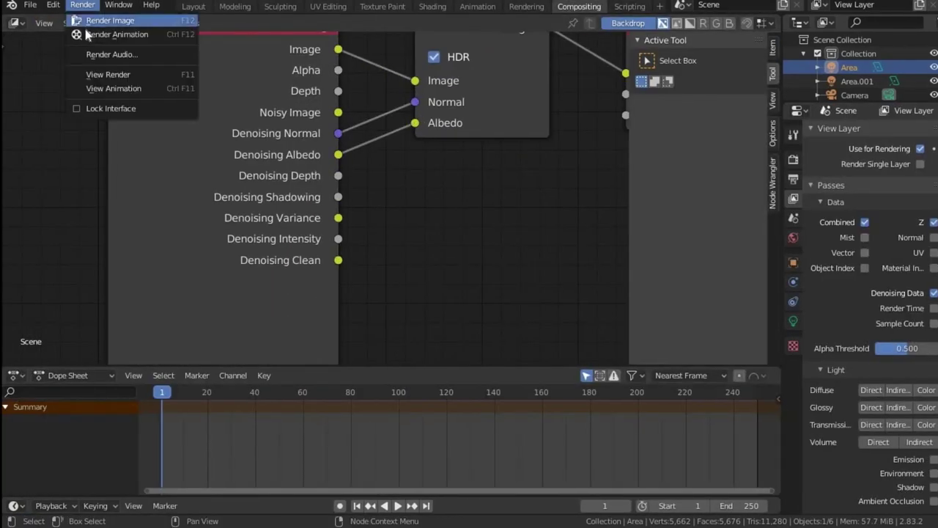
pyautogui.press('F12')
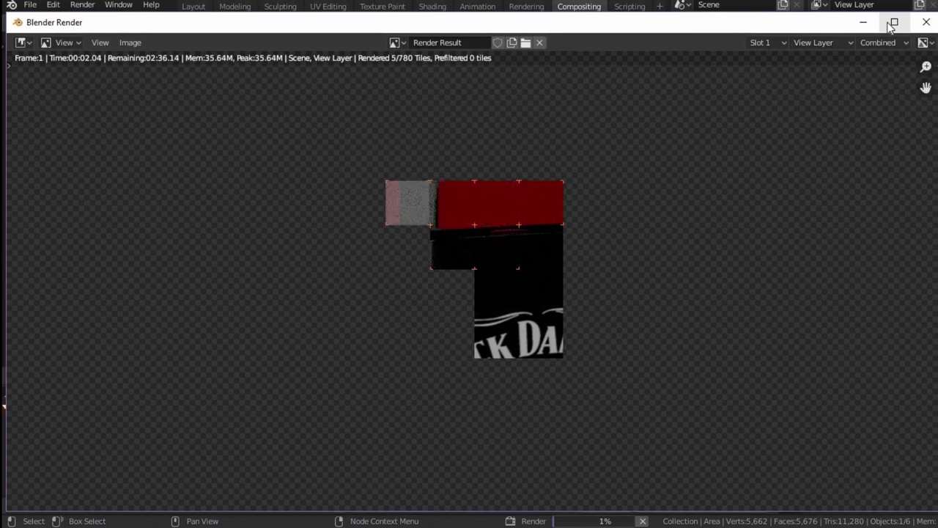
pyautogui.click(892, 24)
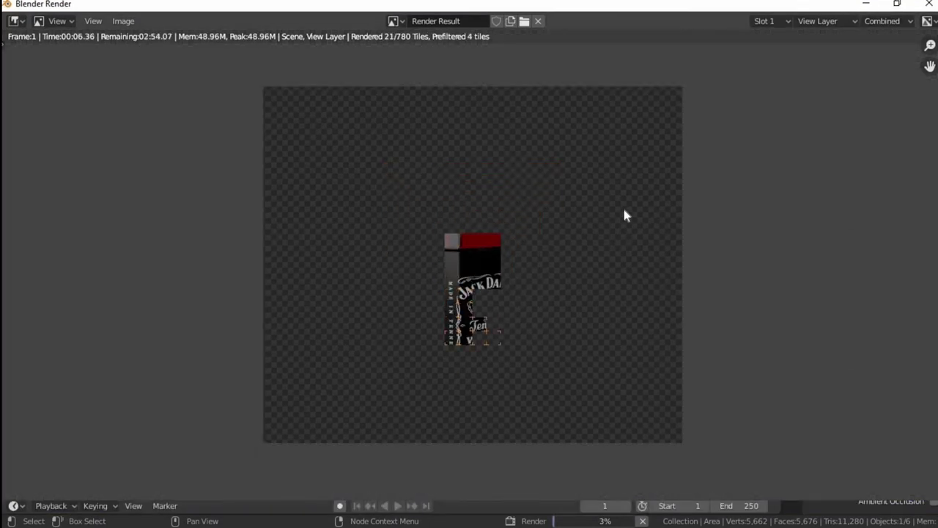